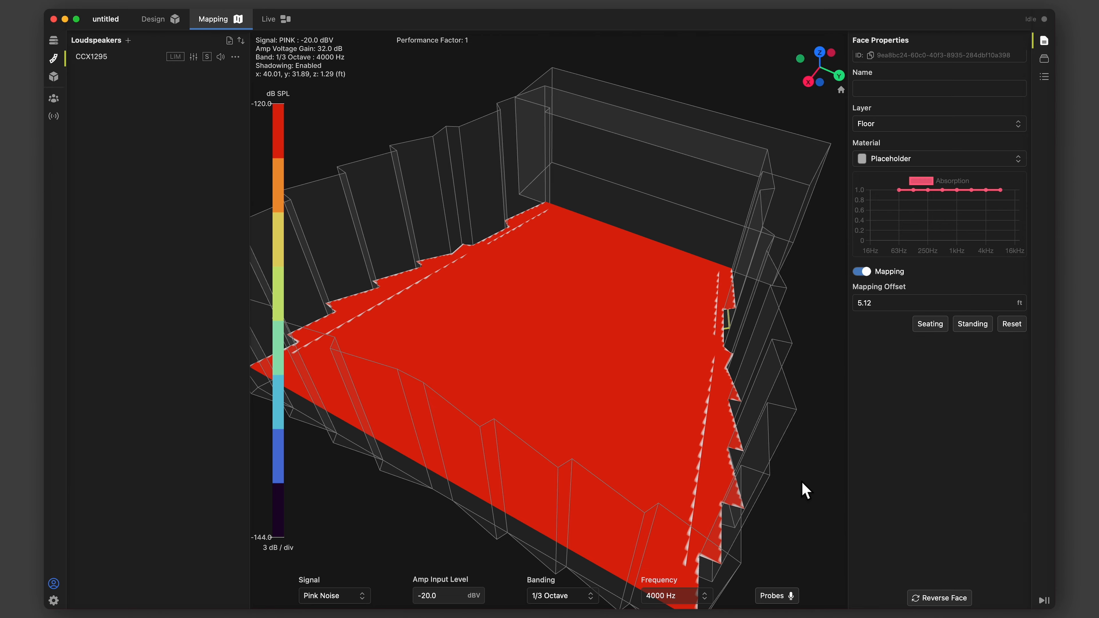
Select the CCX1295 loudspeaker near the stage and move it along the X axis to about 1.96 ft.
drag(800, 485, 732, 427)
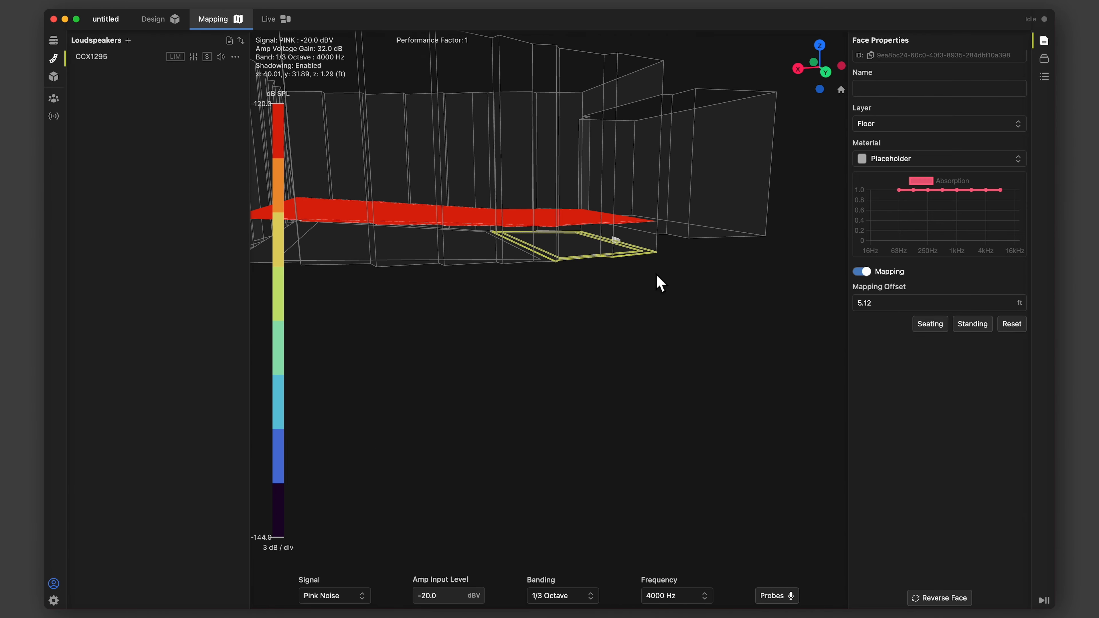
scroll(618, 282, up, 5)
scroll(622, 293, up, 3)
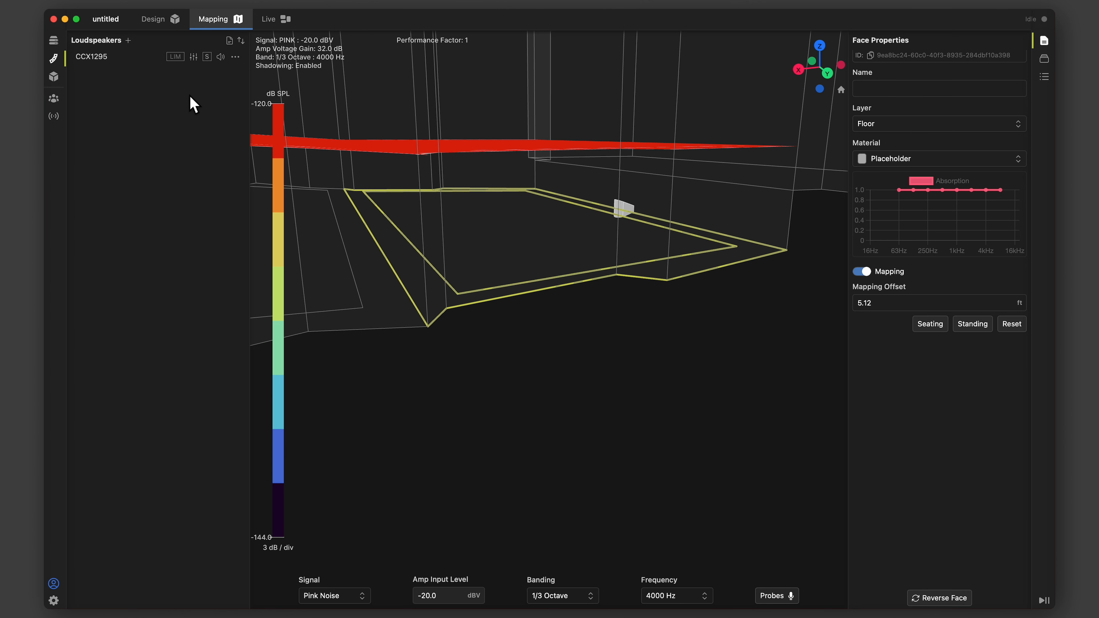
click(141, 71)
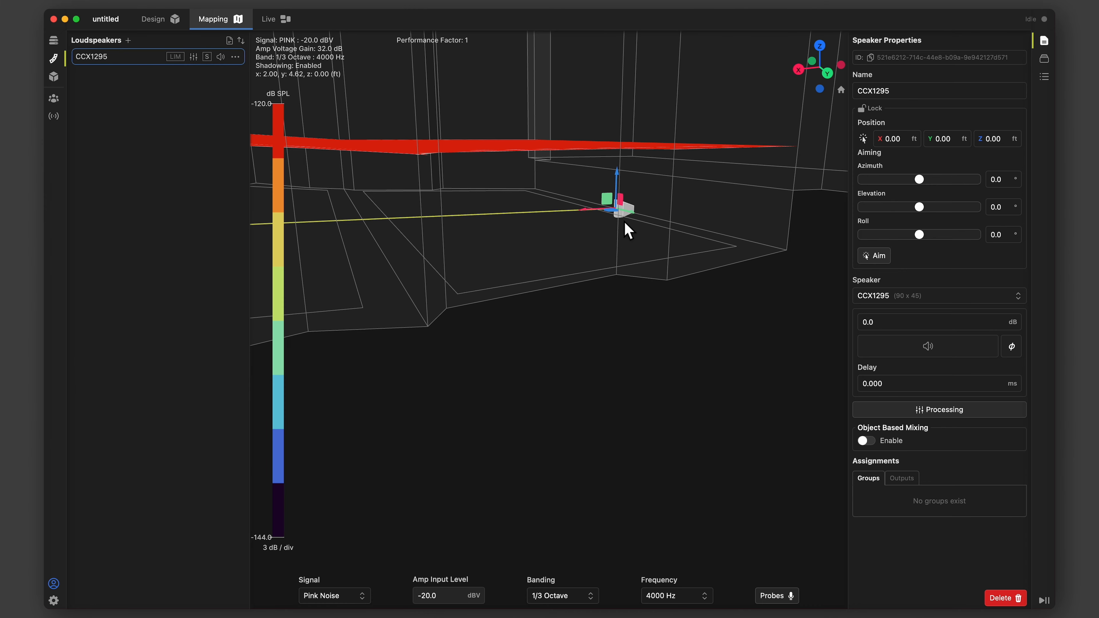
scroll(627, 229, up, 10)
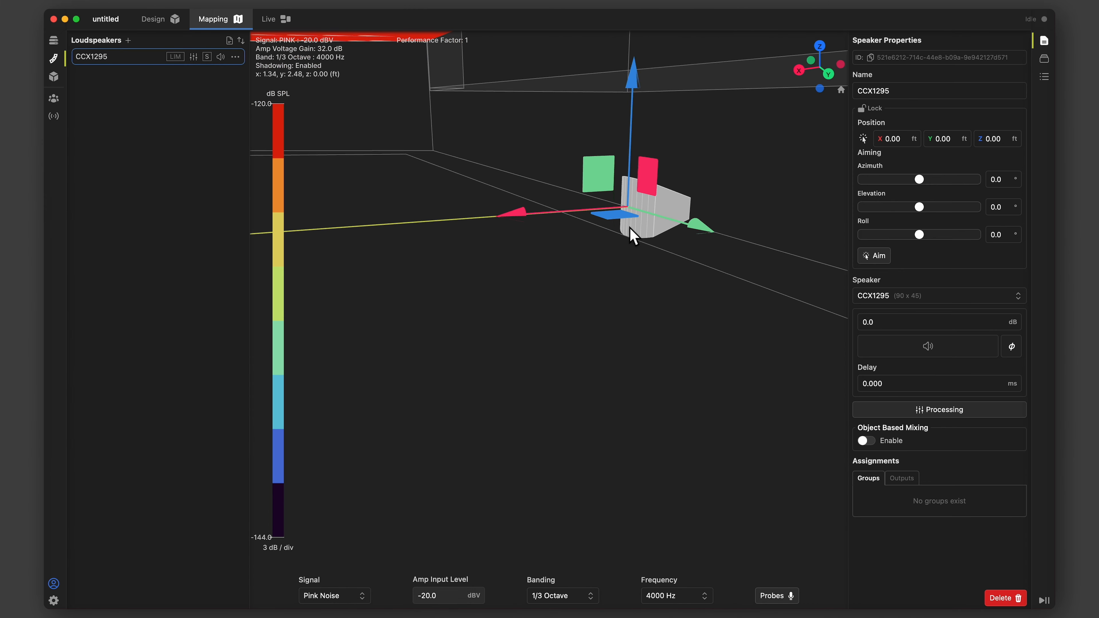
drag(630, 227, 634, 241)
scroll(634, 241, up, 2)
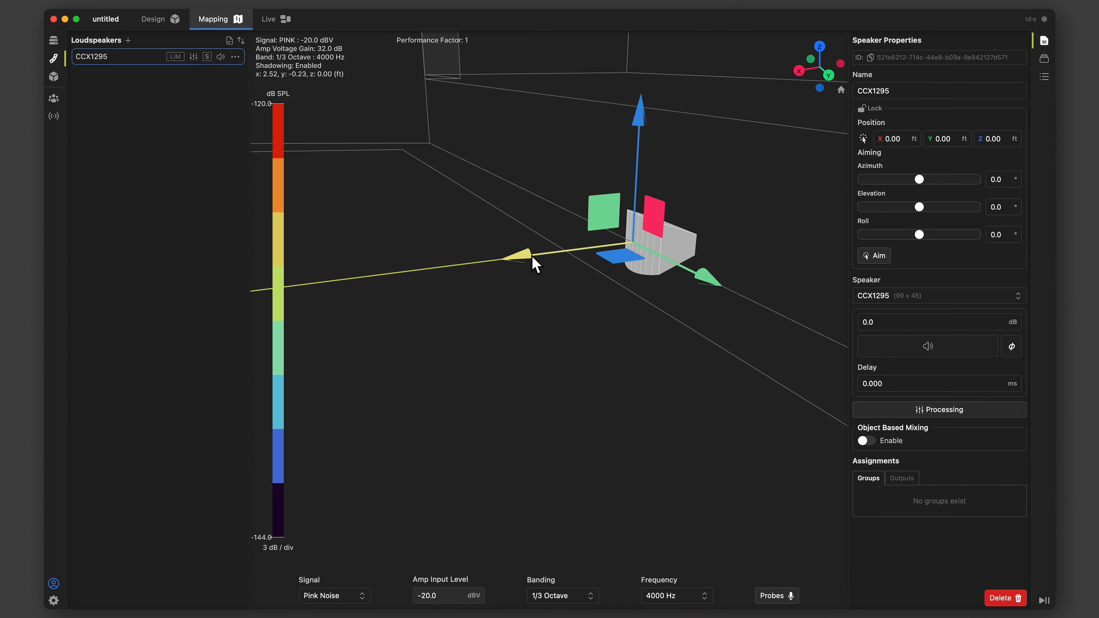
drag(535, 264, 490, 275)
click(574, 238)
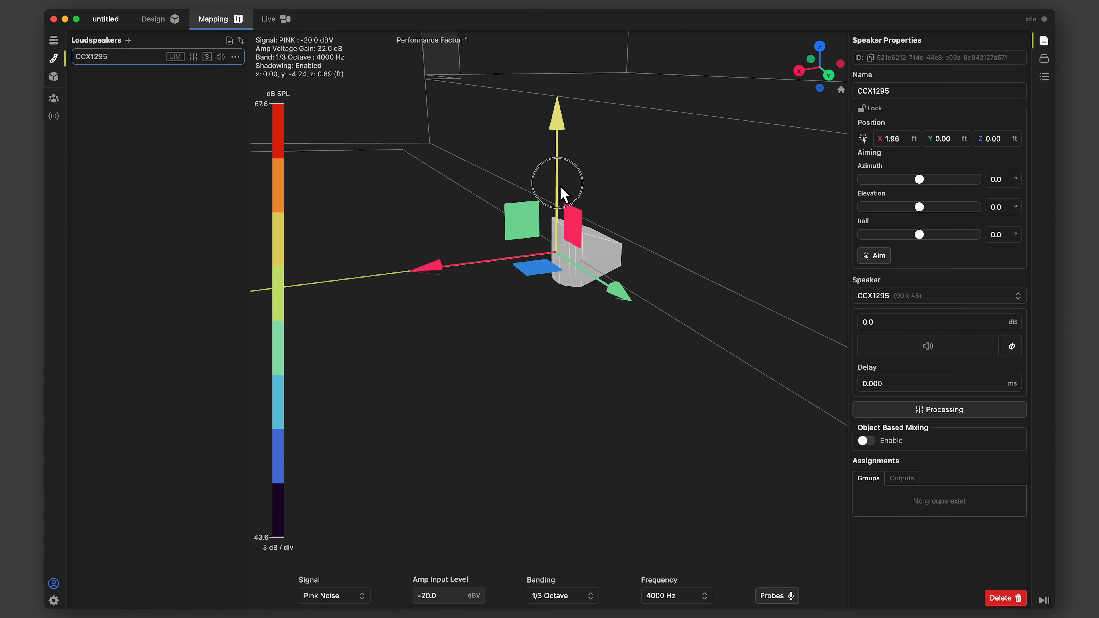
Move the loudspeaker up and across its horizontal and vertical planes to about X 3.14, Y 1.28 and Z 1.61 ft.
drag(560, 184, 561, 125)
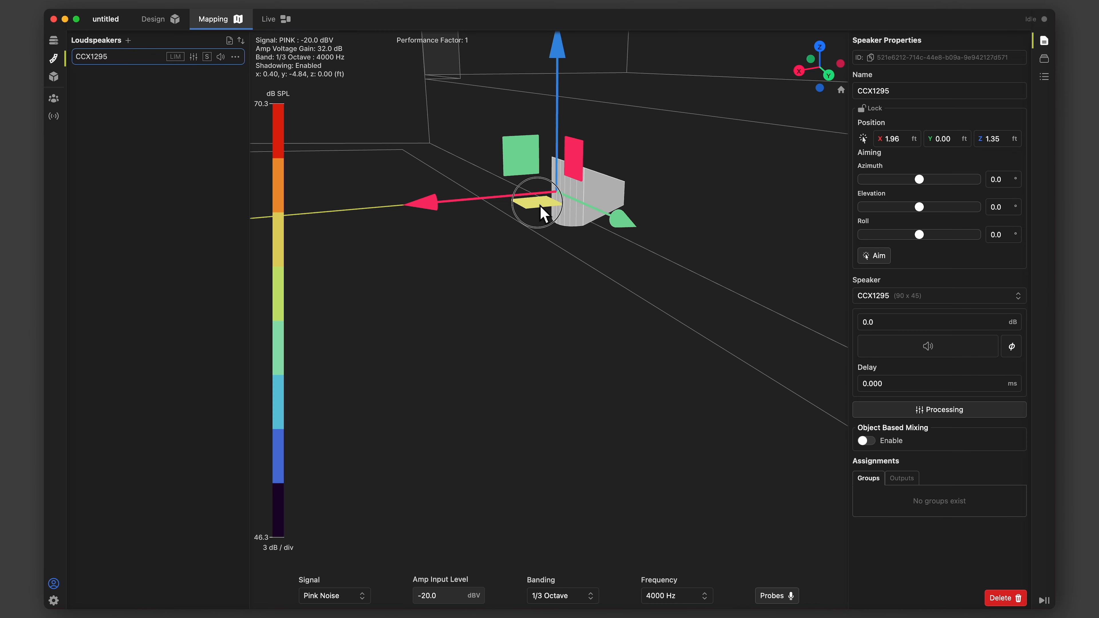
drag(540, 206, 507, 236)
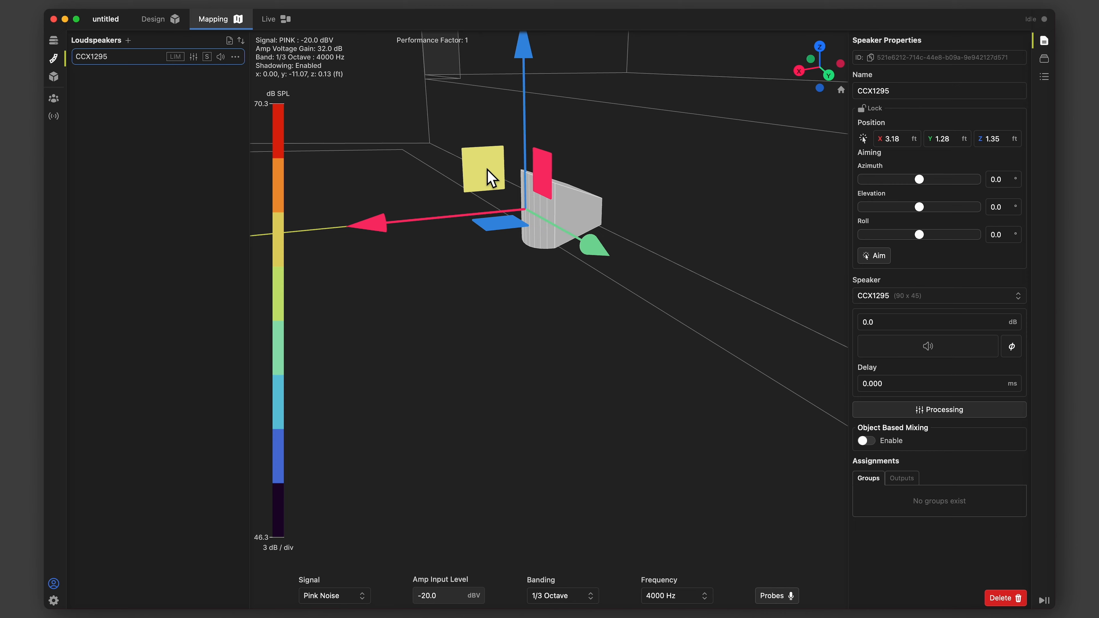
mouse_move(491, 176)
mouse_down()
mouse_move(518, 165)
mouse_move(501, 150)
mouse_move(478, 175)
mouse_move(512, 173)
mouse_move(510, 157)
mouse_move(473, 165)
mouse_move(493, 182)
mouse_move(525, 166)
mouse_move(491, 162)
mouse_up()
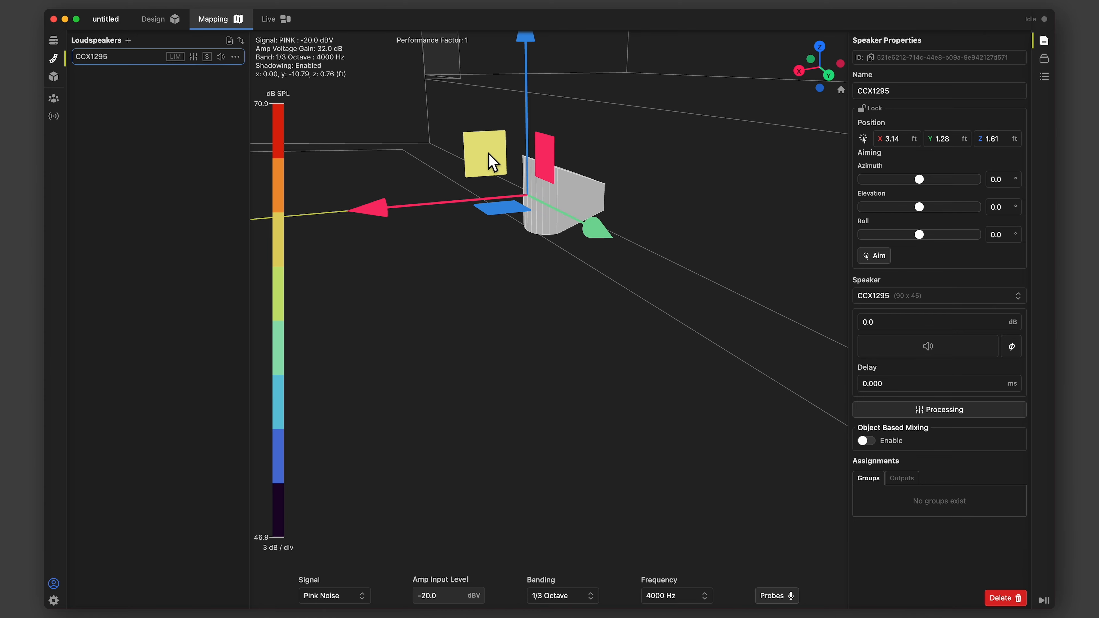
Raise the loudspeaker by setting its Z position to 14.61 ft.
scroll(539, 210, down, 10)
scroll(552, 243, up, 2)
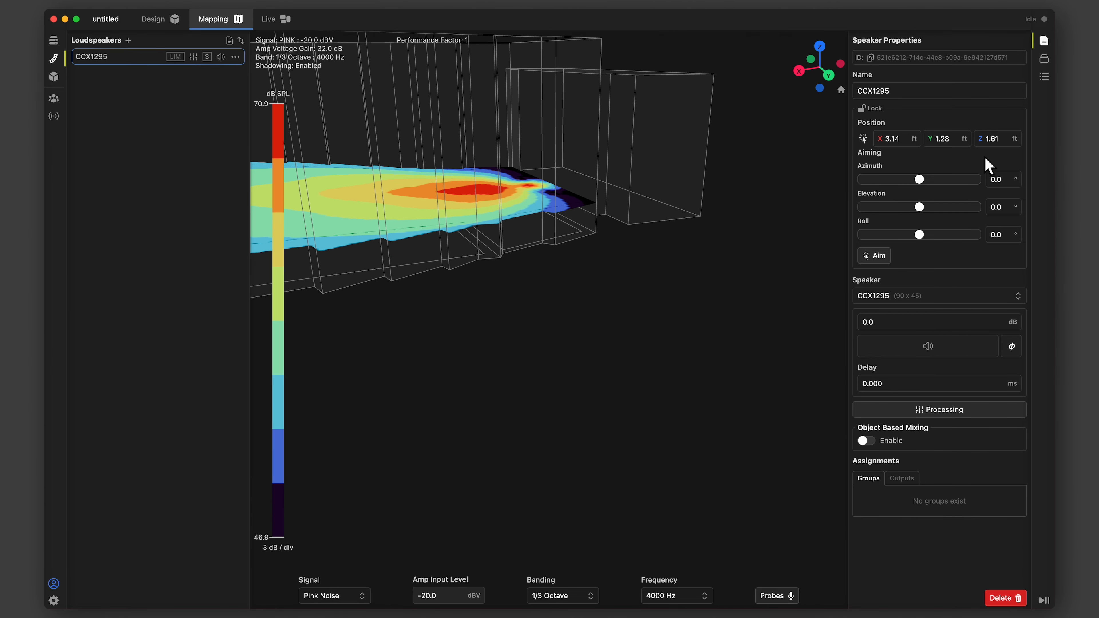
click(1012, 143)
text(15.61)
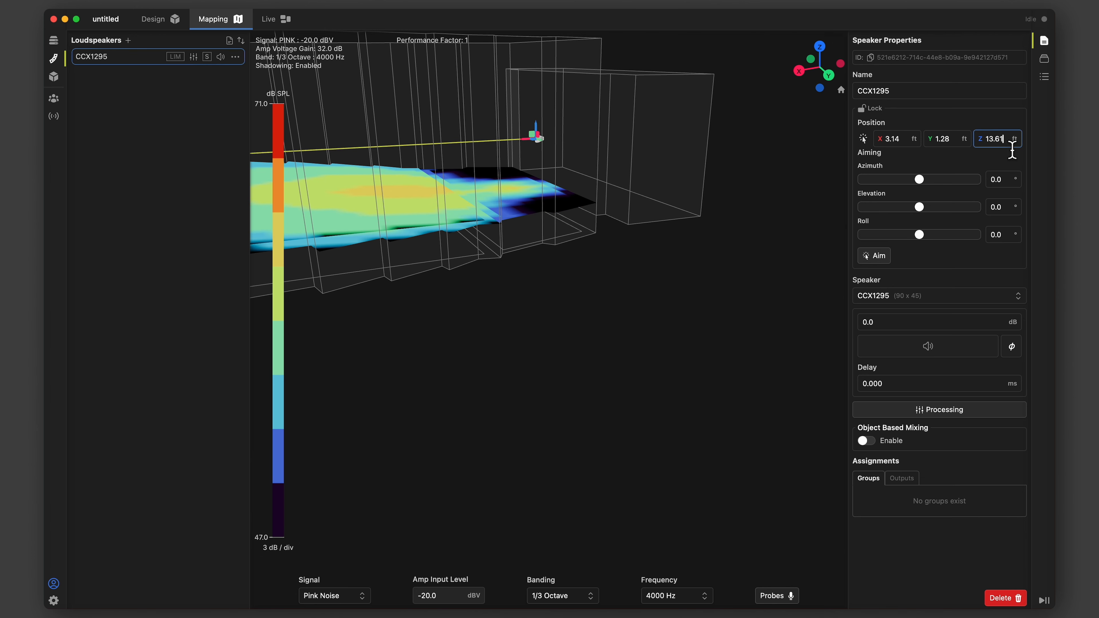
key(Up)
key(Up)
key(Down)
key(Down)
key(Down)
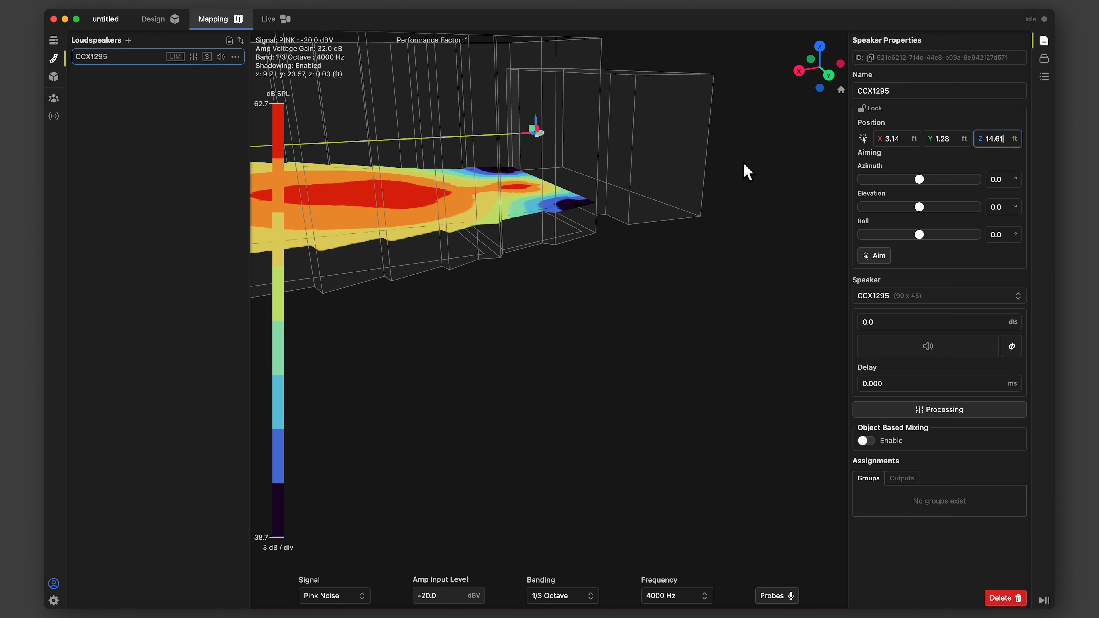
Set the loudspeaker's Z position to 17.61 ft.
drag(536, 228, 665, 288)
scroll(589, 160, up, 5)
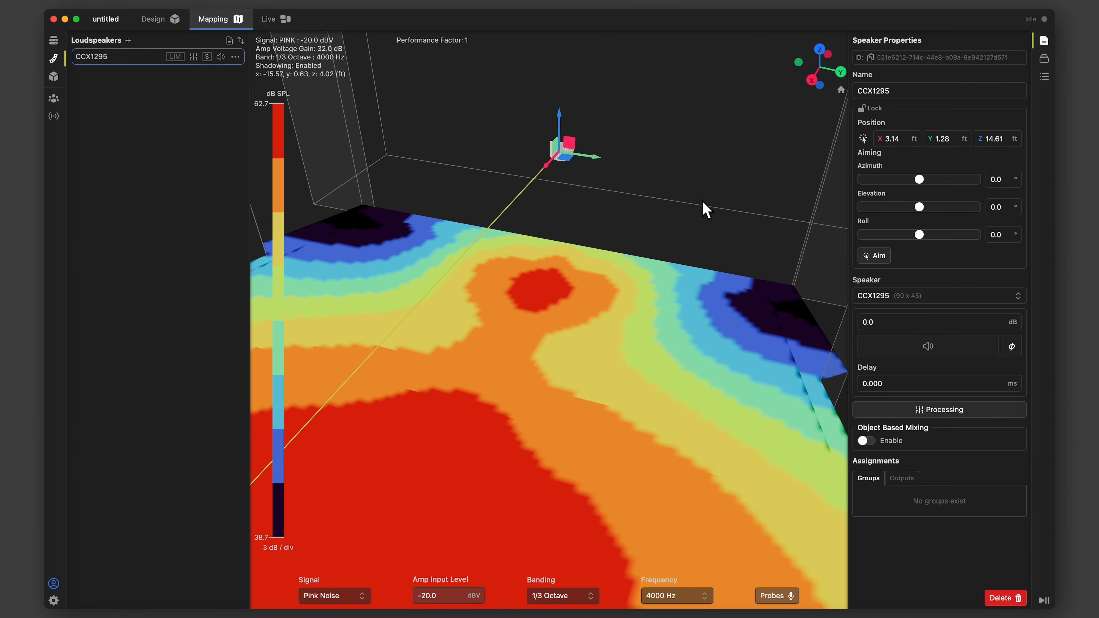
click(1009, 146)
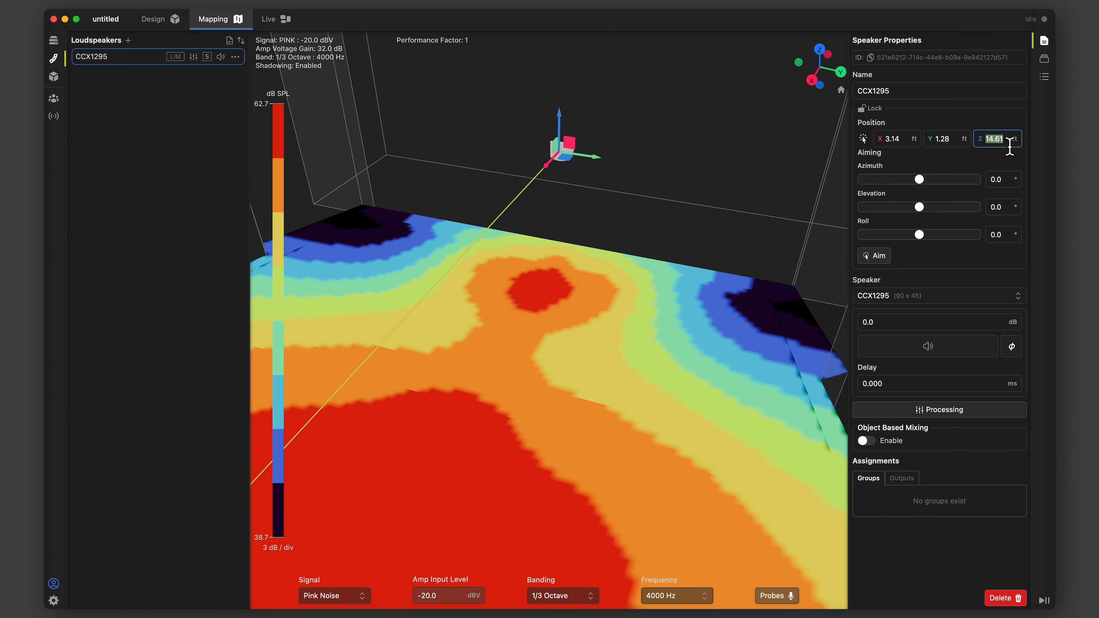
text(17.61)
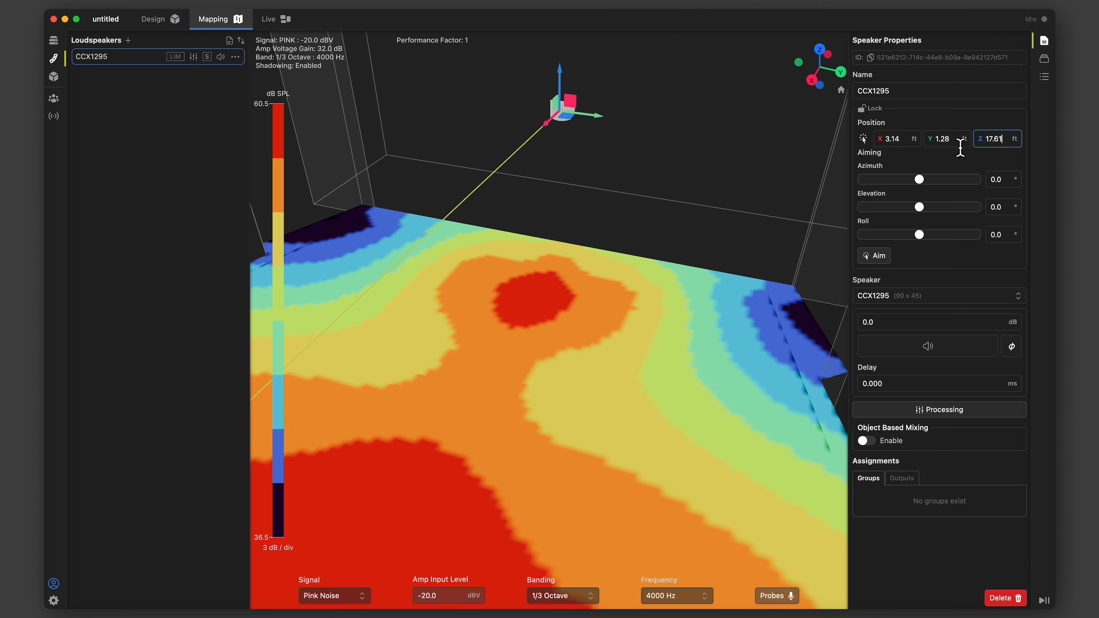
Set the loudspeaker's Y position to -0.72 ft and its azimuth to 6.0°.
click(951, 143)
text(-0.75)
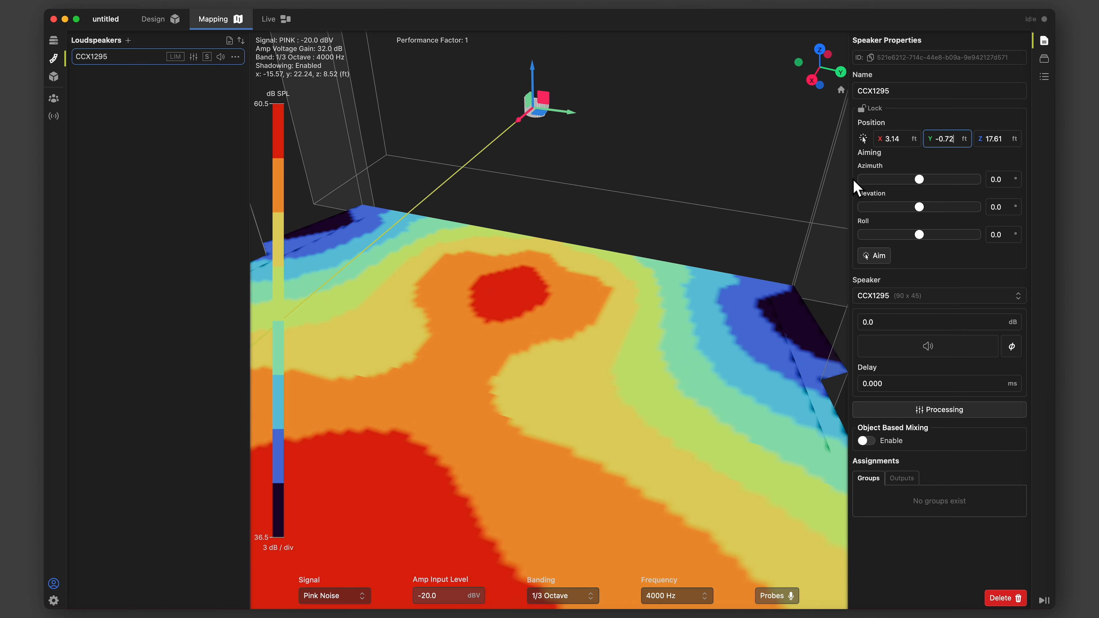
click(924, 181)
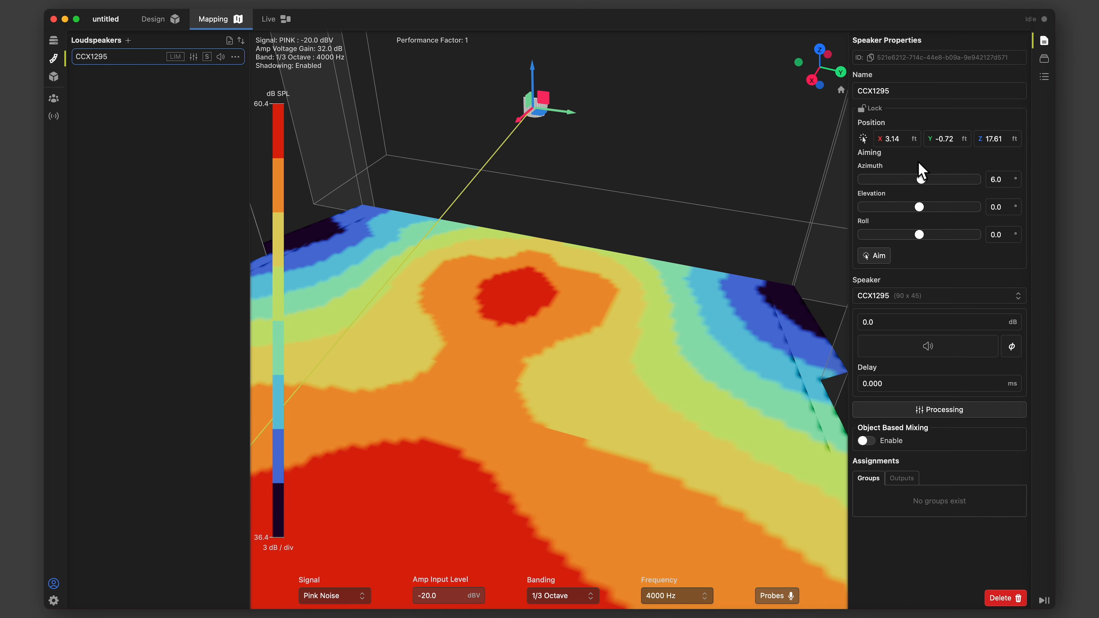
Reselect the CCX1295 loudspeaker above the stage and set its X position to 0 ft.
scroll(633, 171, down, 5)
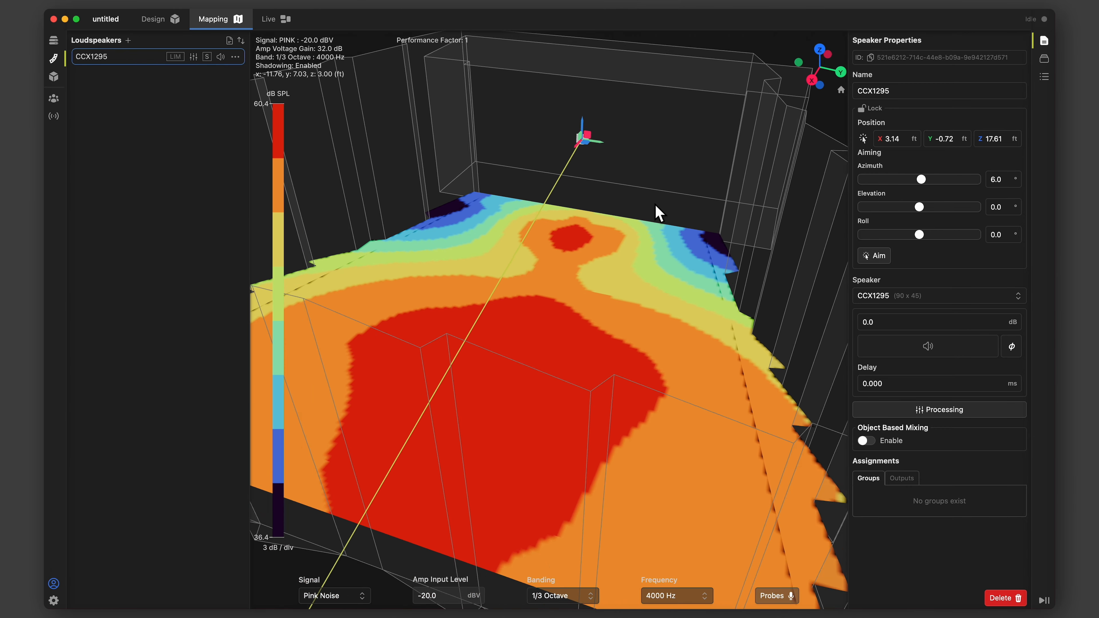
scroll(655, 205, down, 5)
drag(667, 233, 620, 223)
scroll(562, 181, up, 5)
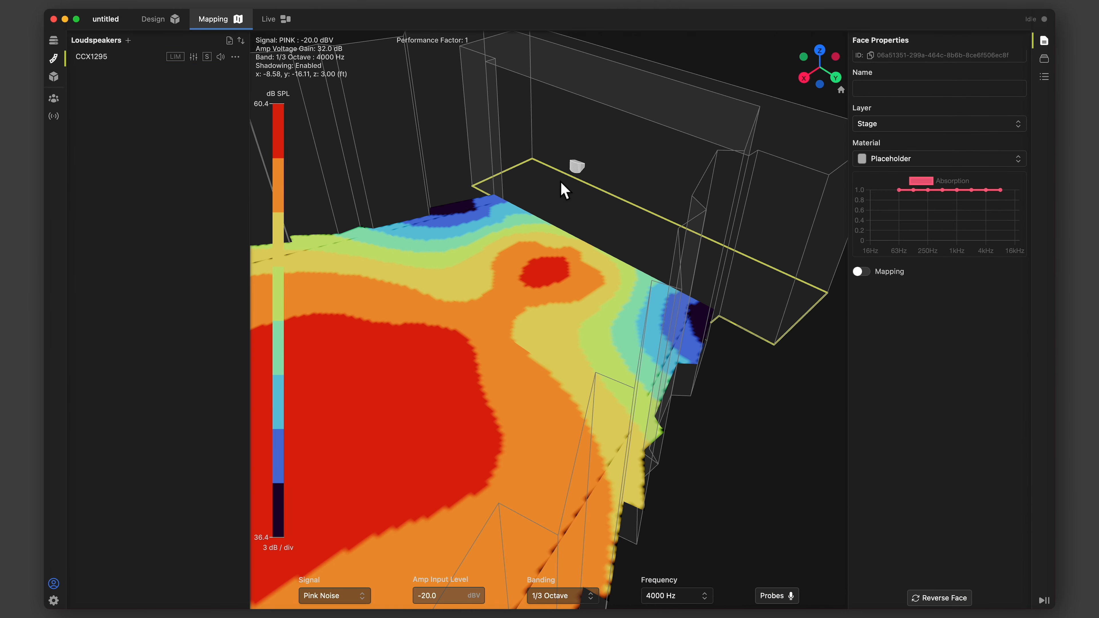
click(580, 171)
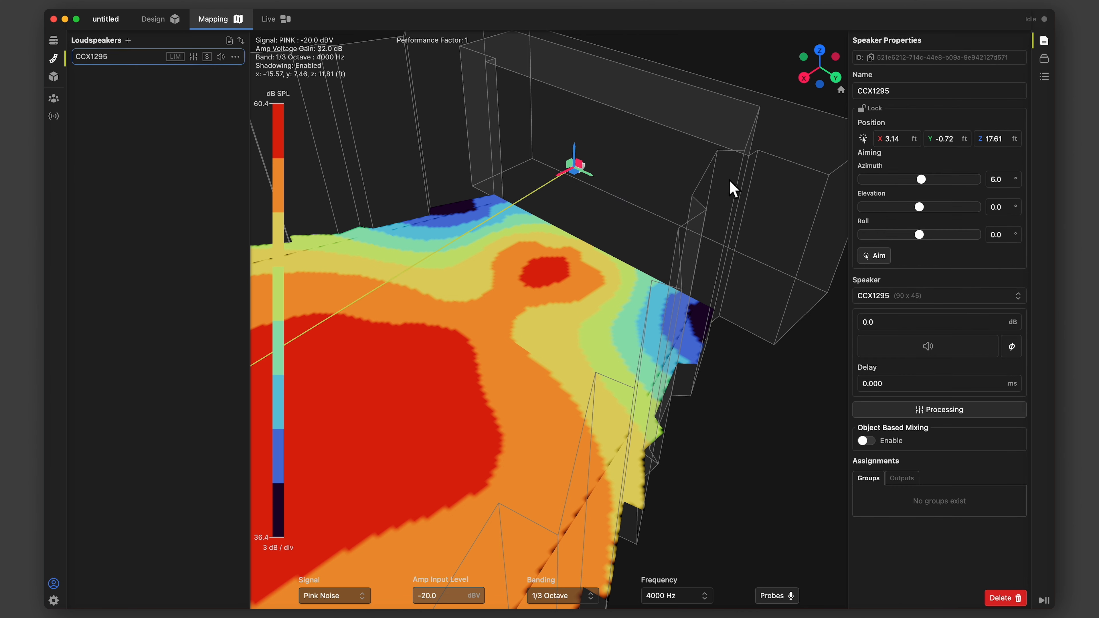
click(913, 142)
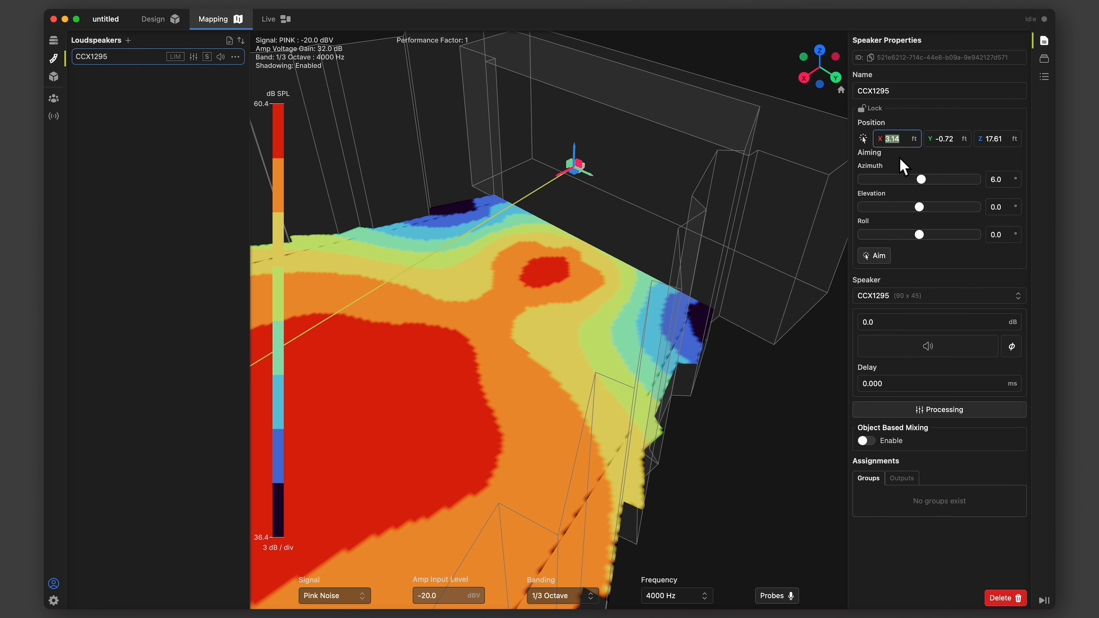
text(0)
key(Return)
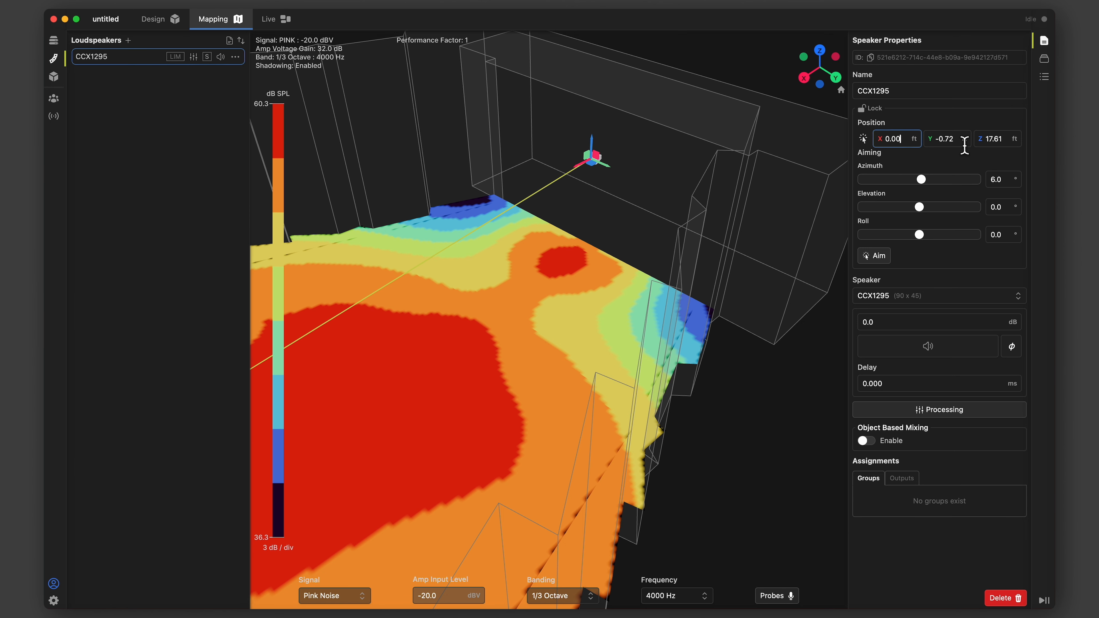
Set the loudspeaker's Y position to -16 ft and its Z position to 22 ft.
drag(964, 145, 922, 143)
key(Return)
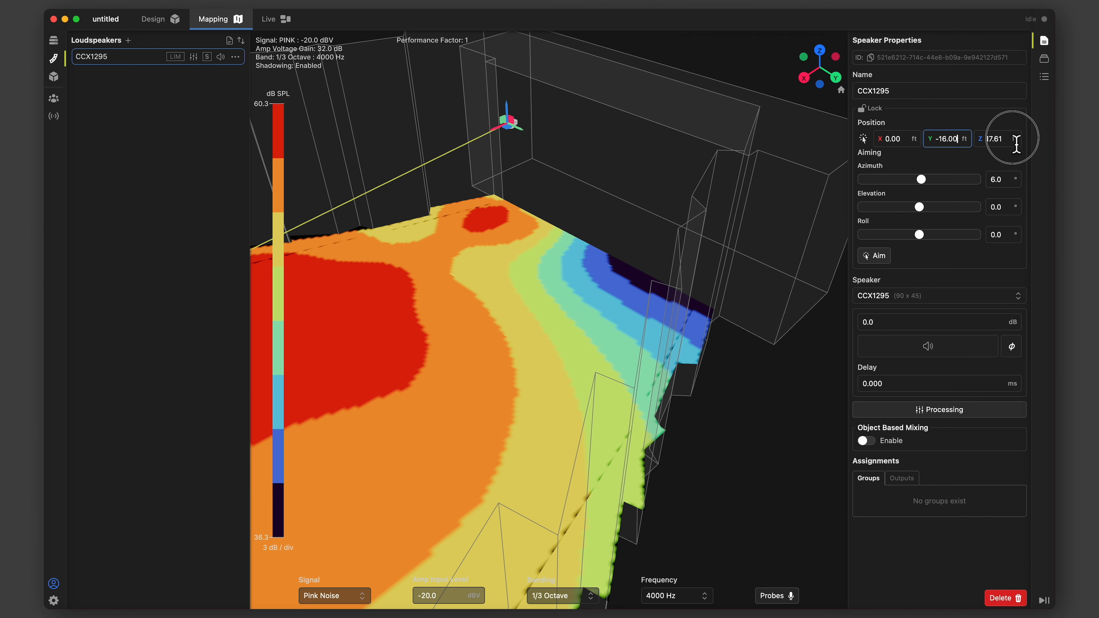
drag(1012, 140, 973, 140)
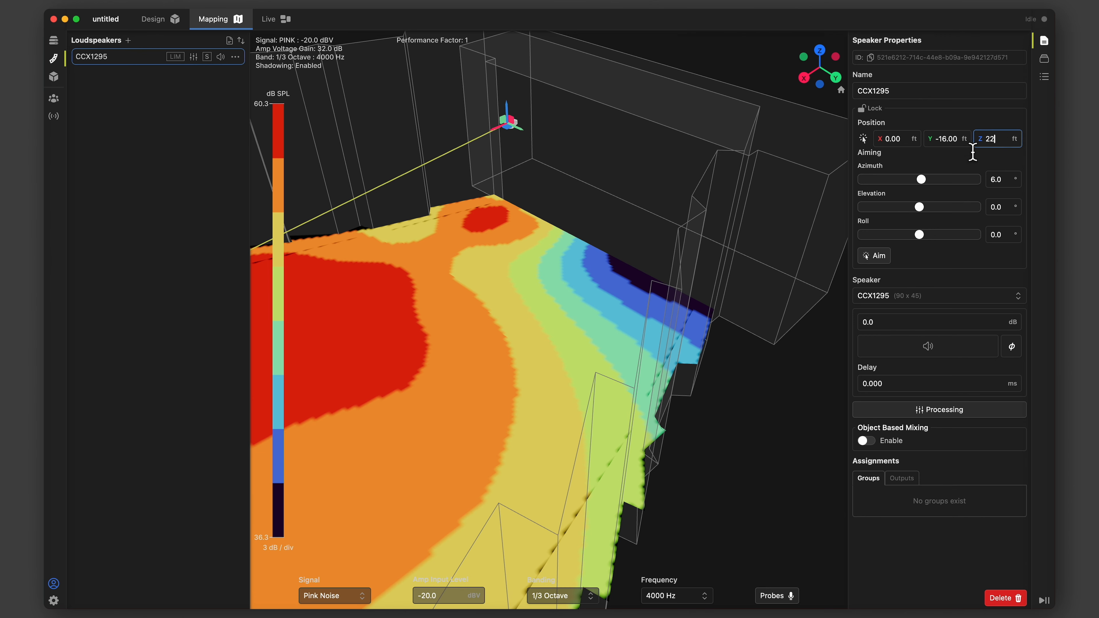
key(Return)
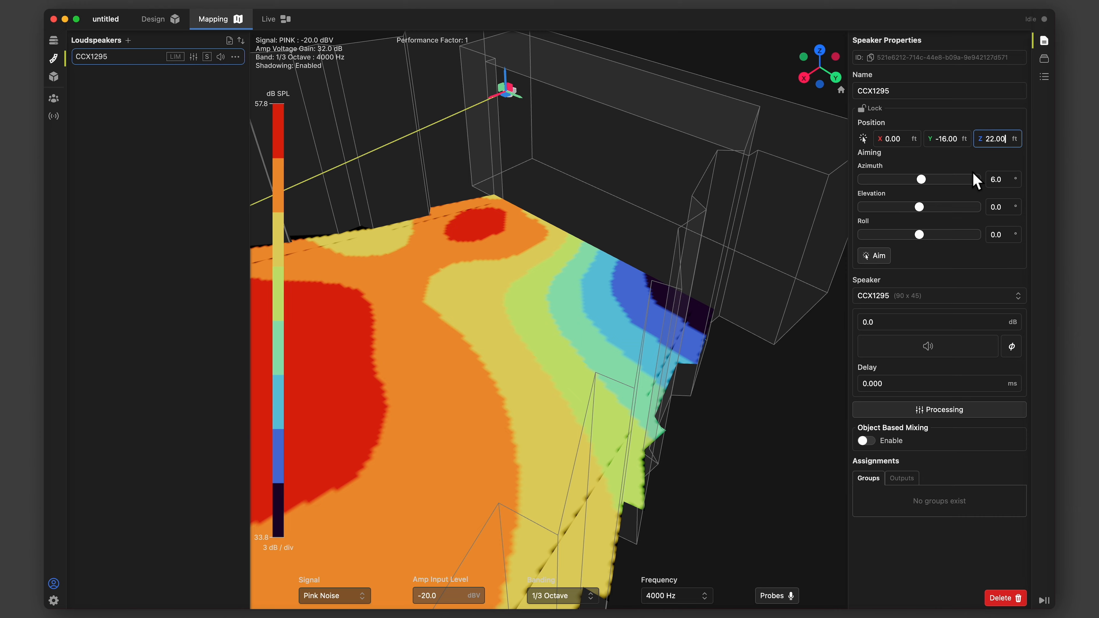
Reselect the CCX1295 loudspeaker and tilt it down to an elevation of -12.0°.
scroll(529, 131, down, 3)
drag(532, 140, 596, 137)
click(596, 138)
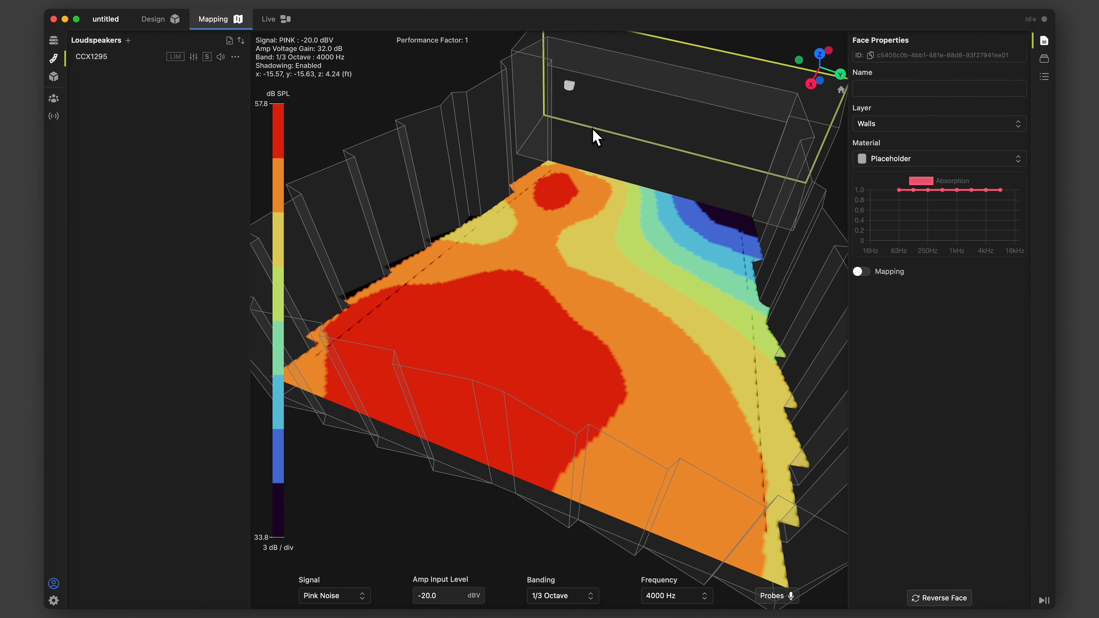
click(569, 89)
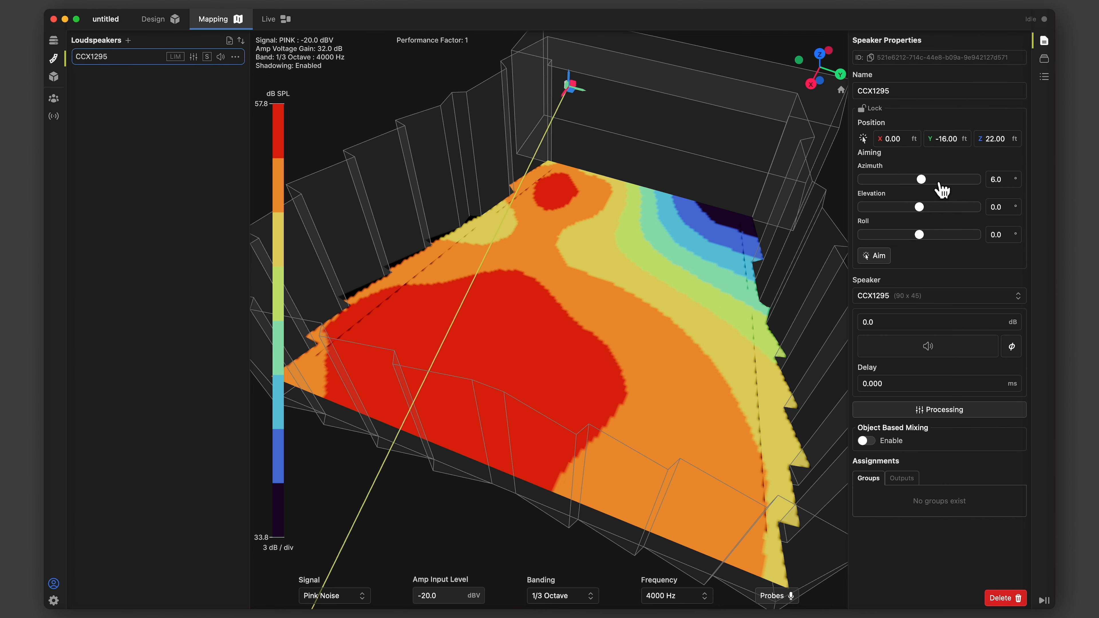
mouse_move(926, 215)
mouse_down()
mouse_move(924, 251)
mouse_move(926, 222)
mouse_up()
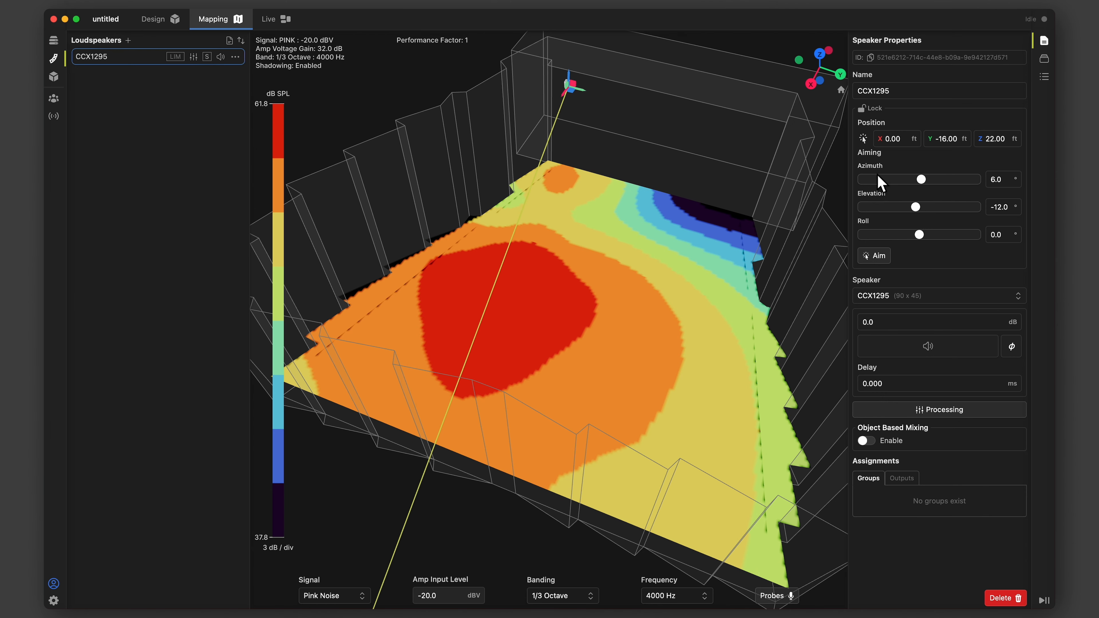
Aim the loudspeaker at three different floor points in turn, at azimuths of about 49.2°, -12.7° and 59.8°.
click(888, 266)
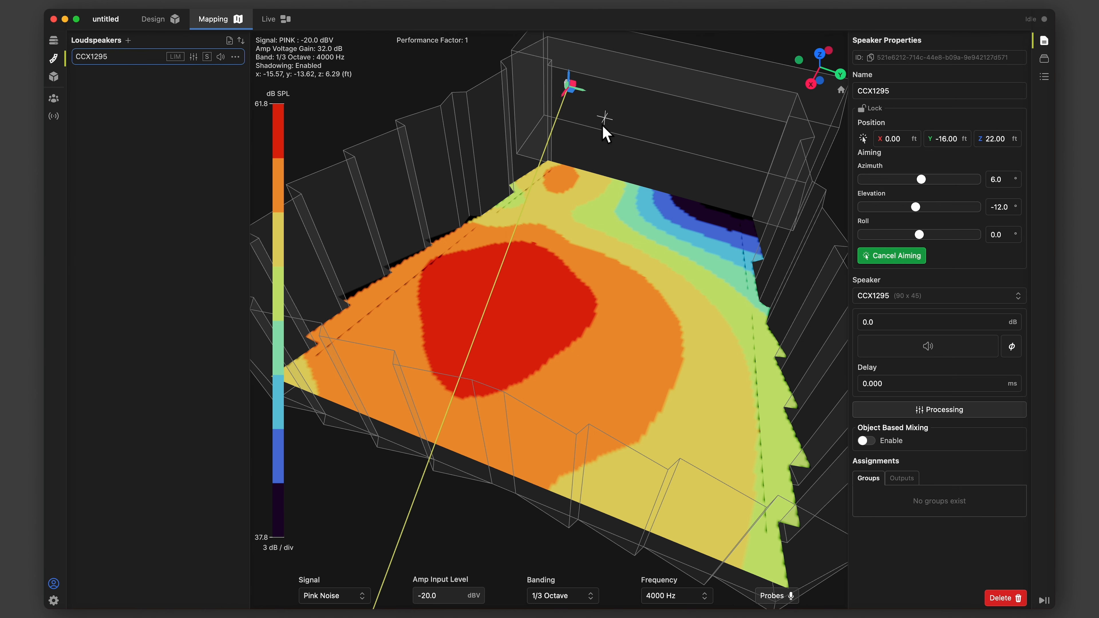
click(710, 342)
click(894, 255)
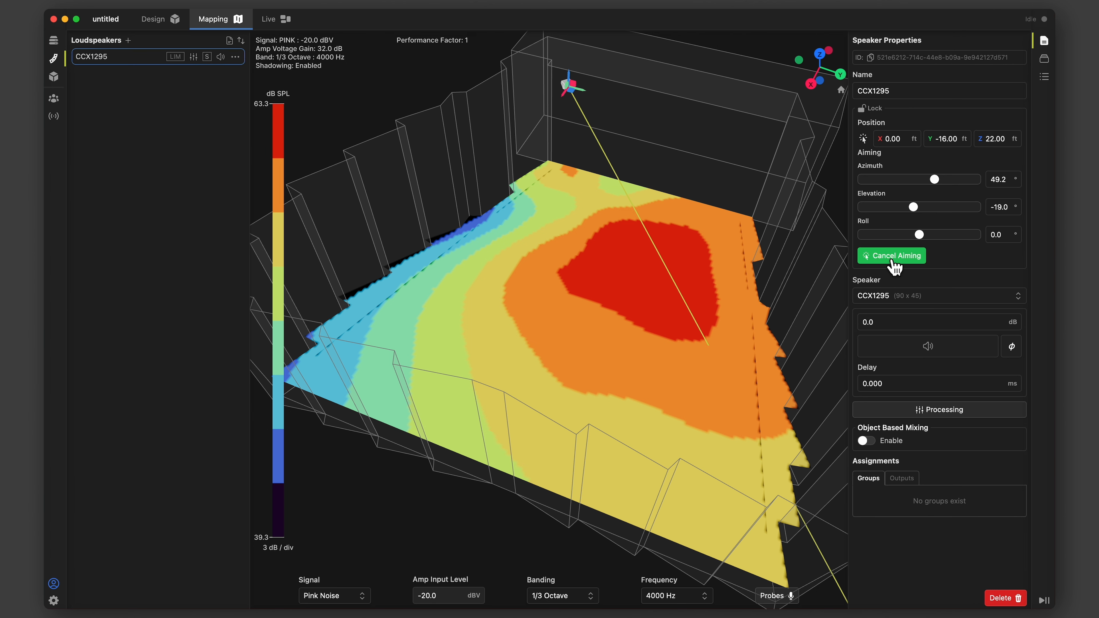
click(428, 288)
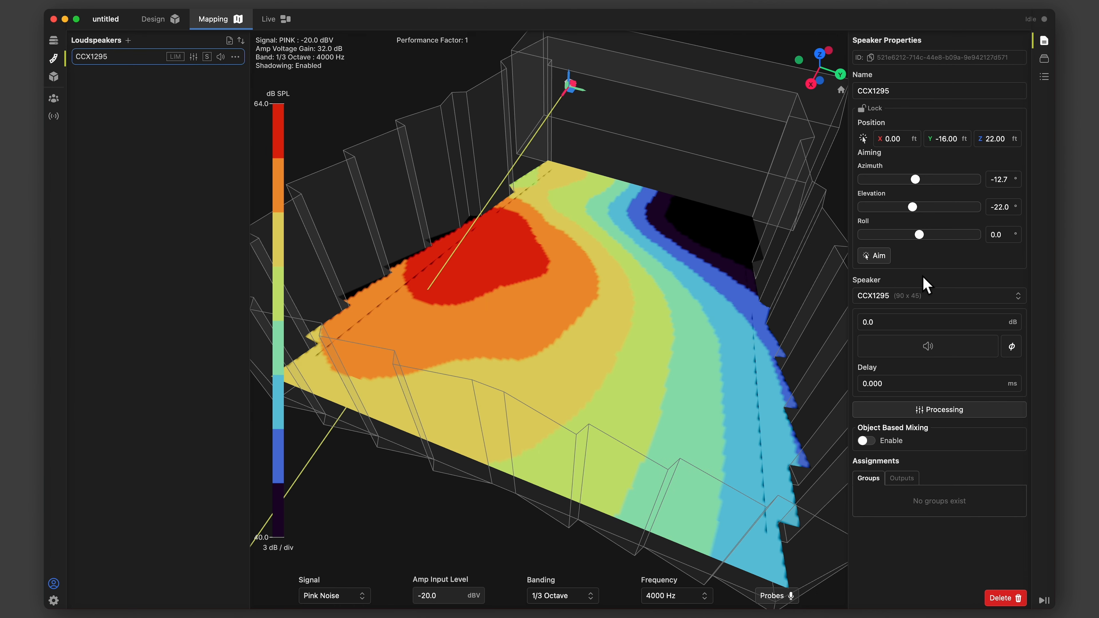
click(883, 255)
click(623, 213)
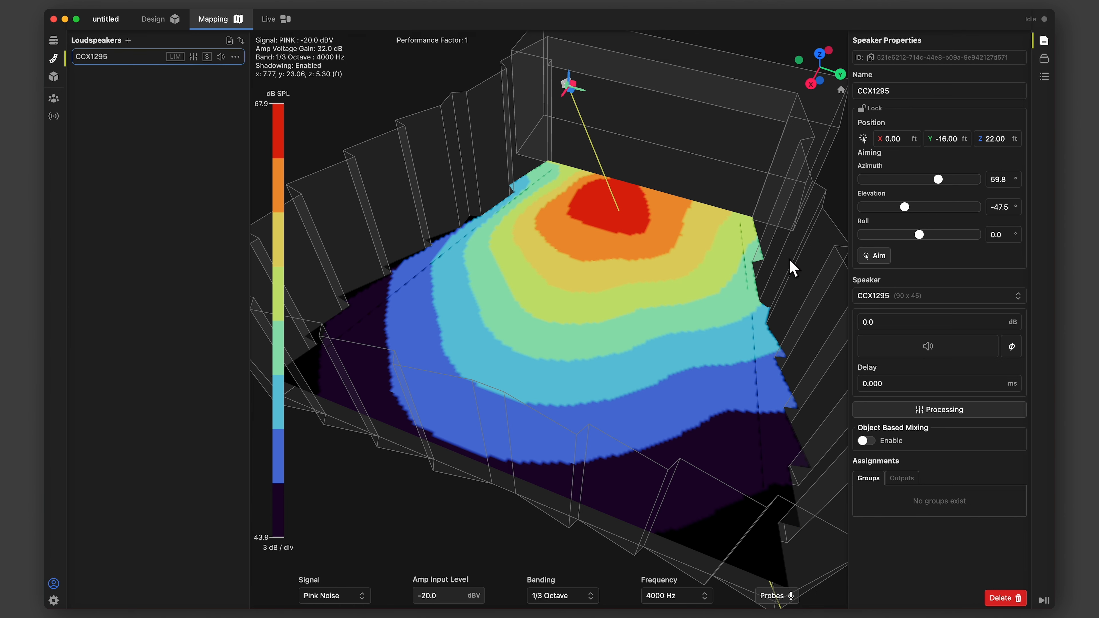
Aim the loudspeaker at a mid-floor point at about 3.8° azimuth, and set its elevation to -25.0°.
click(881, 258)
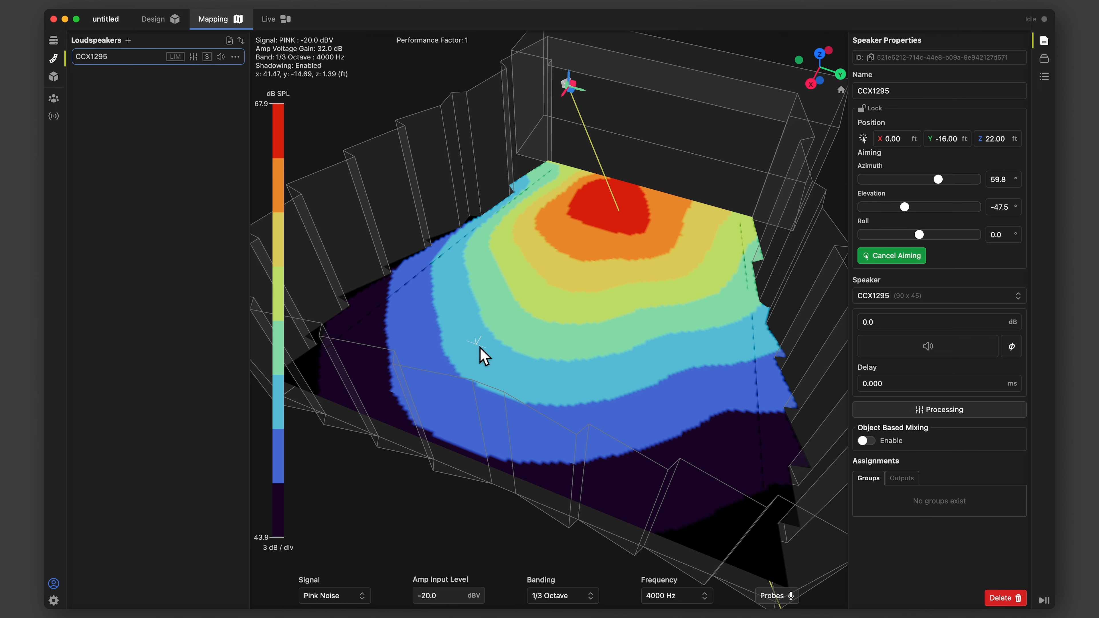
click(492, 318)
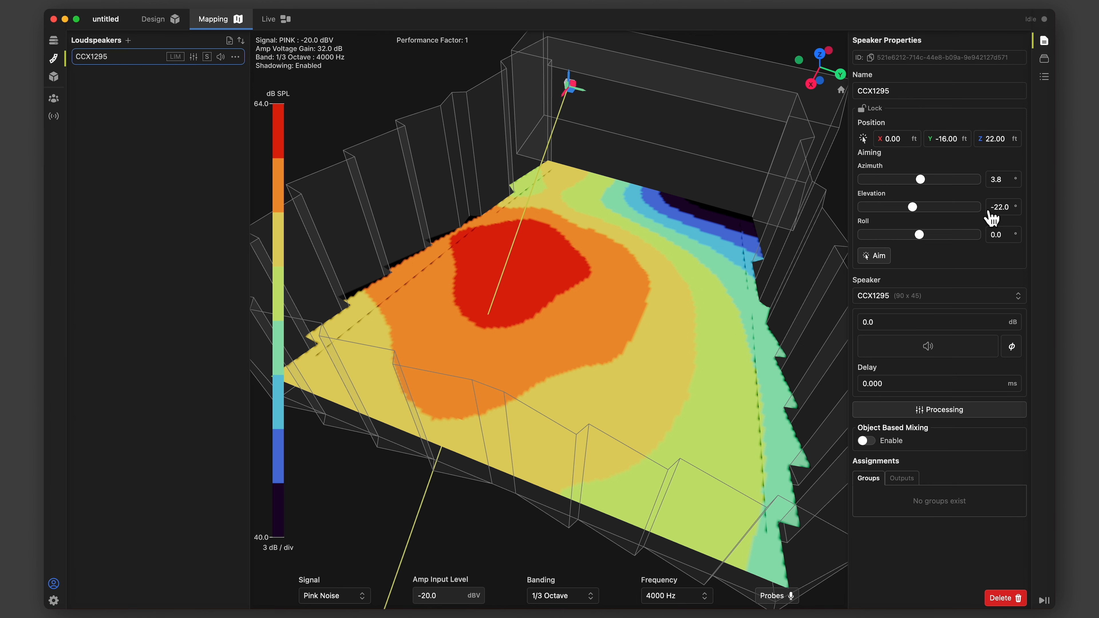
click(1008, 208)
text(-25.0)
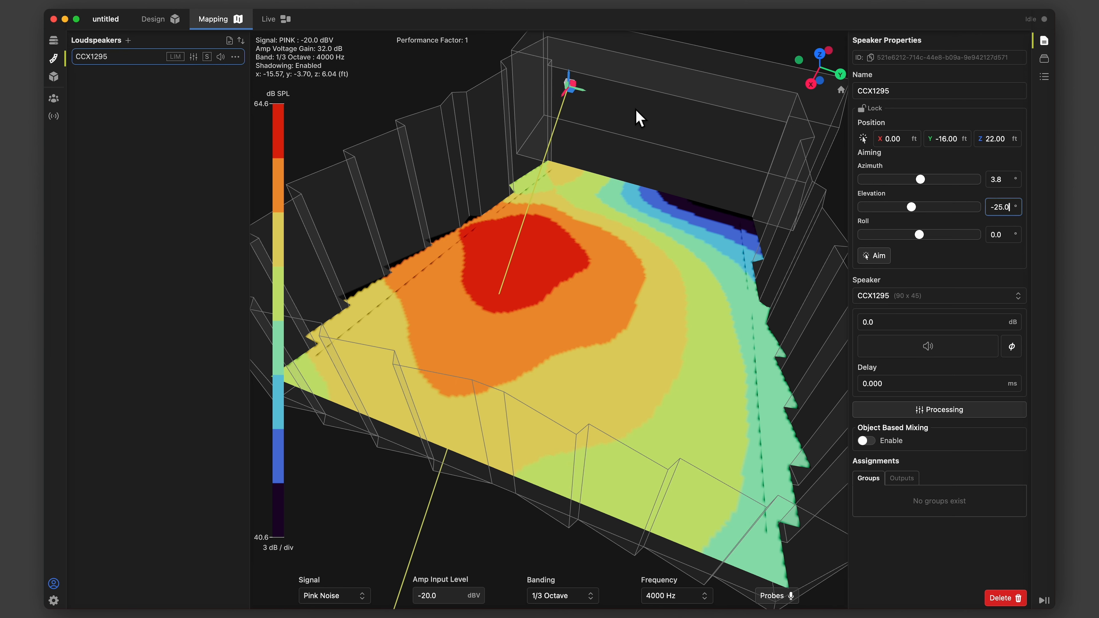
Duplicate the CCX1295 loudspeaker and place the copy on the side wall at about X 25.86, Y -28.96, Z 24.18 ft.
right_click(574, 92)
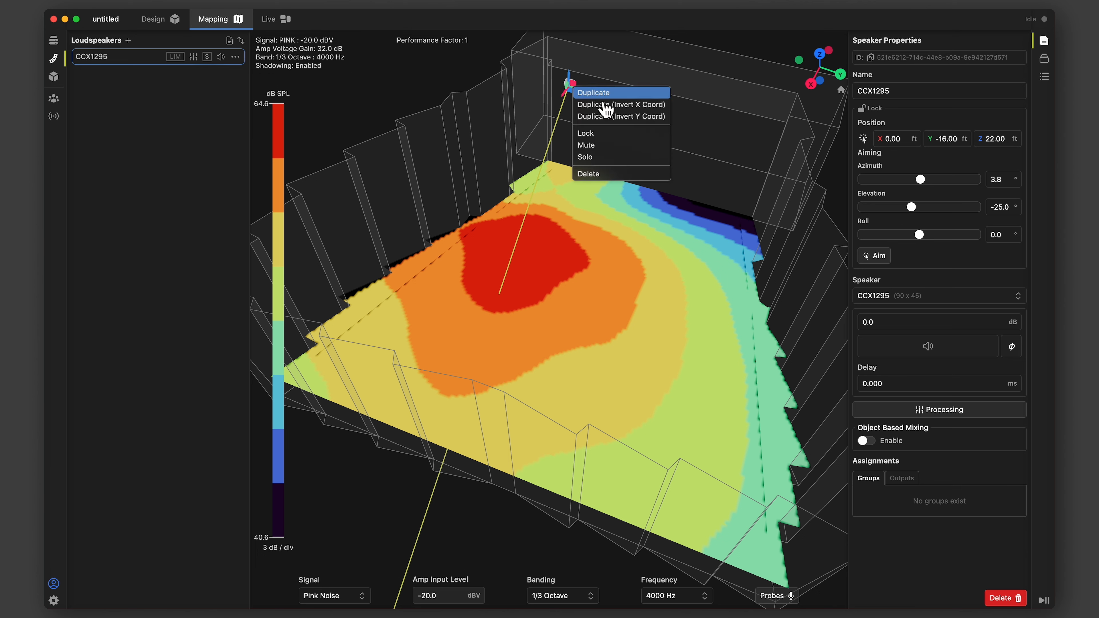
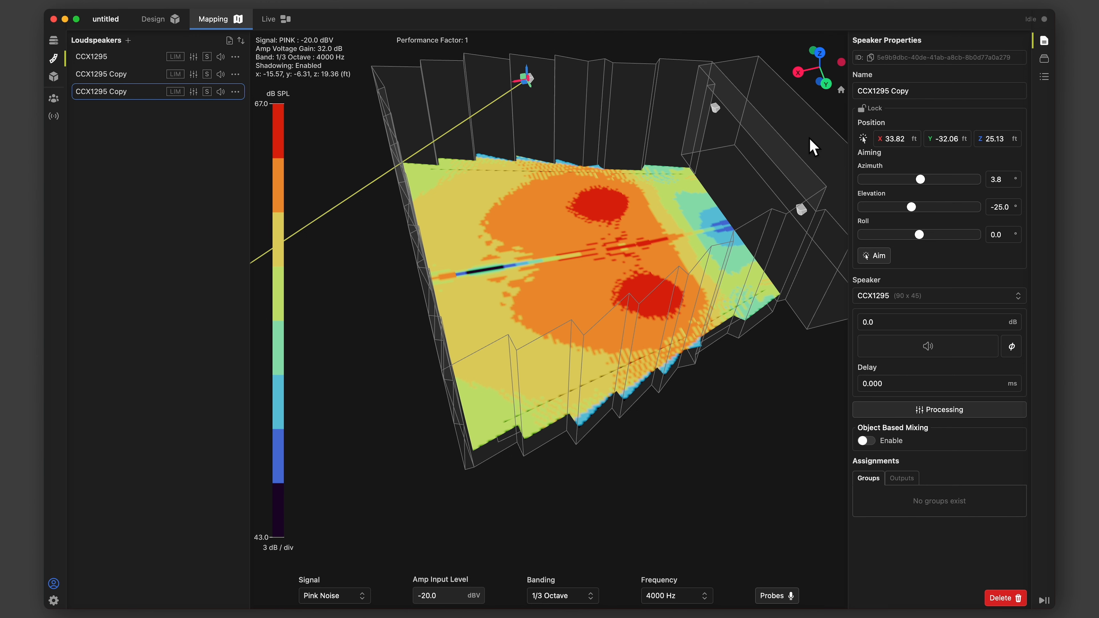
click(863, 138)
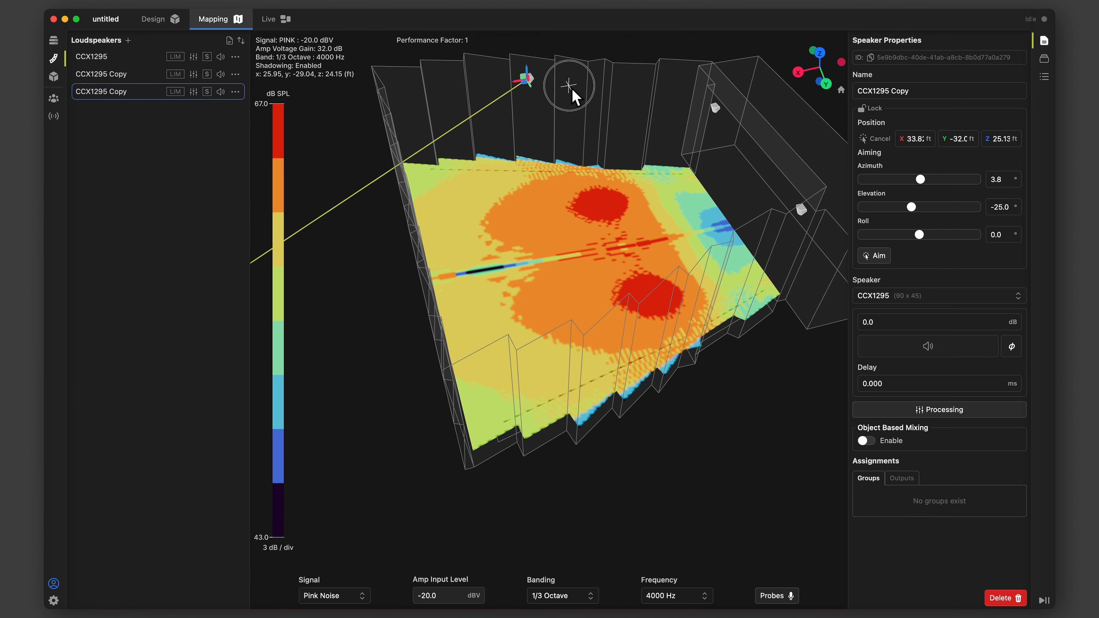
click(568, 93)
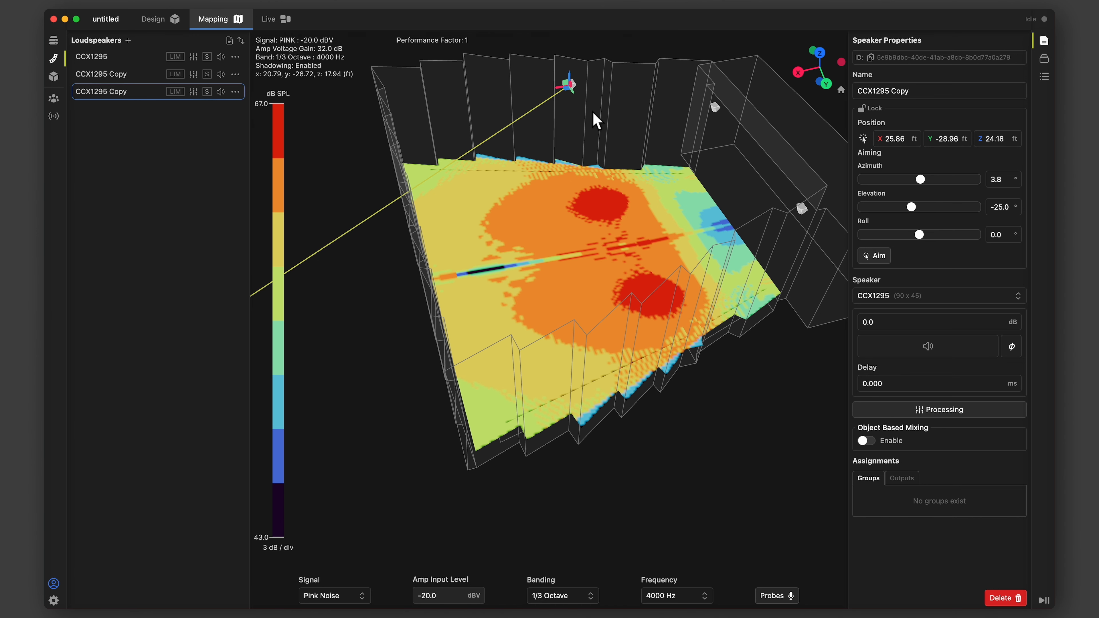
Move the newest CCX1295 copy inward from the side wall along the Y axis to about -21.28 ft.
scroll(576, 96, up, 10)
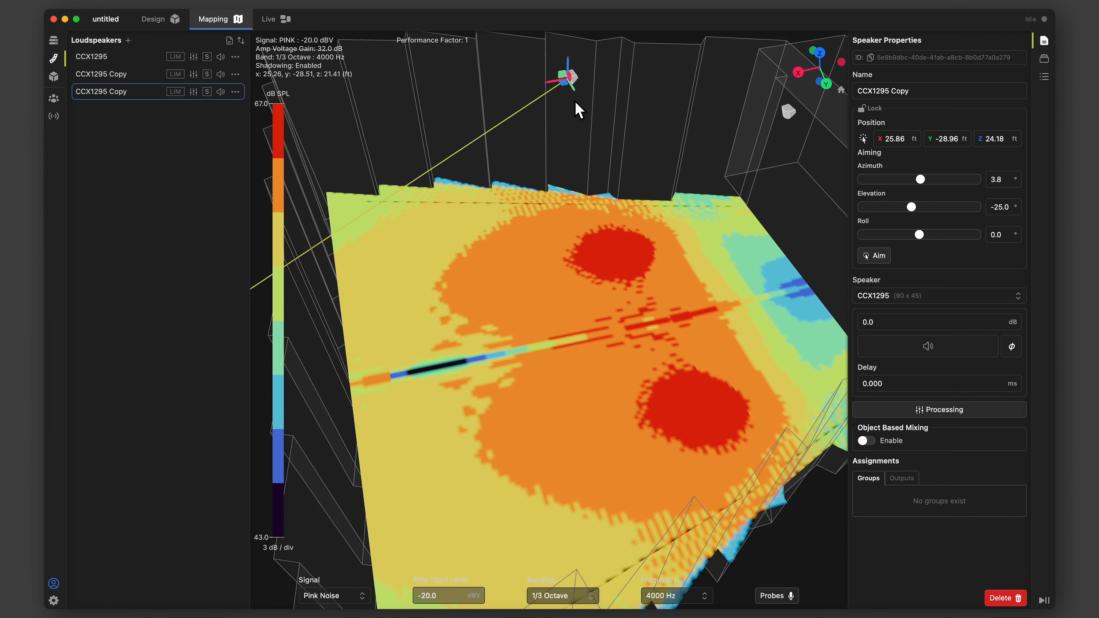
drag(574, 94, 581, 228)
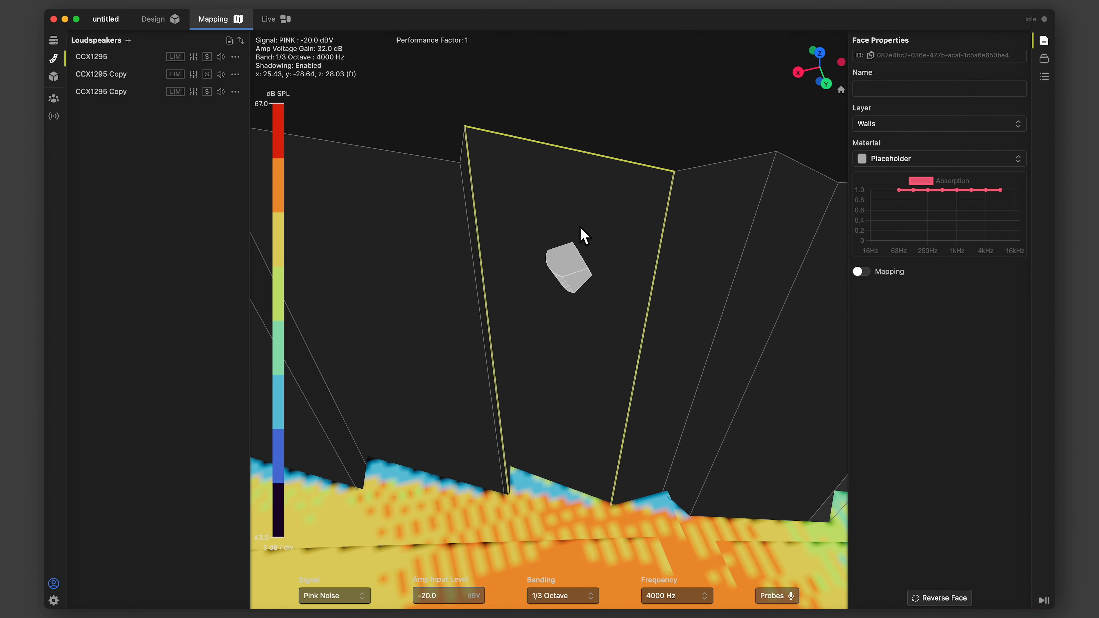
drag(627, 284, 675, 192)
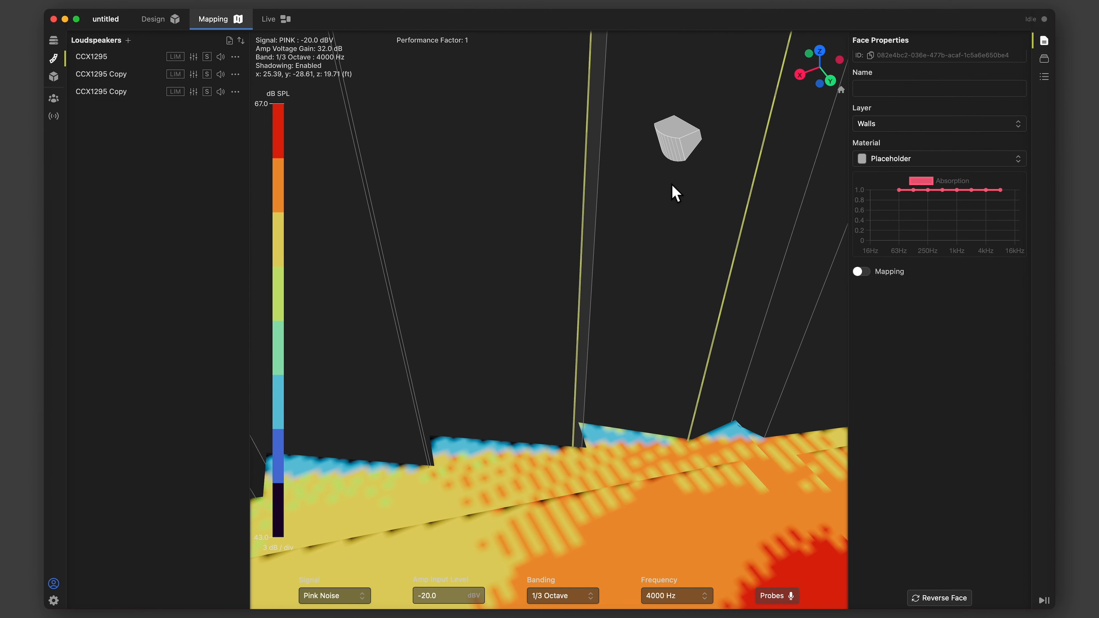
click(668, 141)
scroll(668, 149, up, 3)
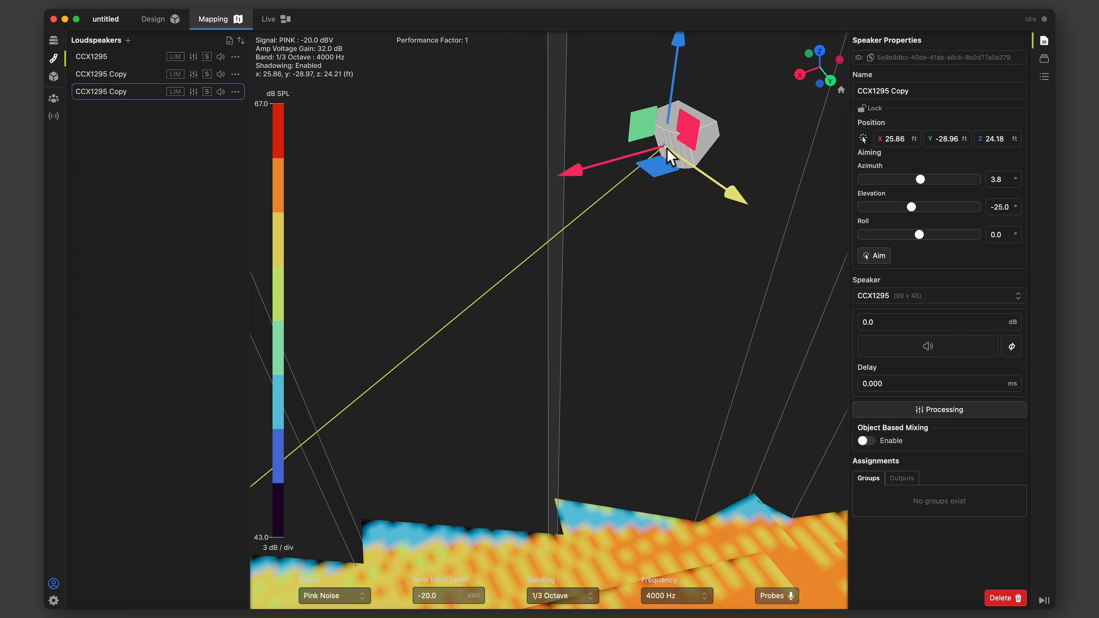
scroll(669, 157, down, 5)
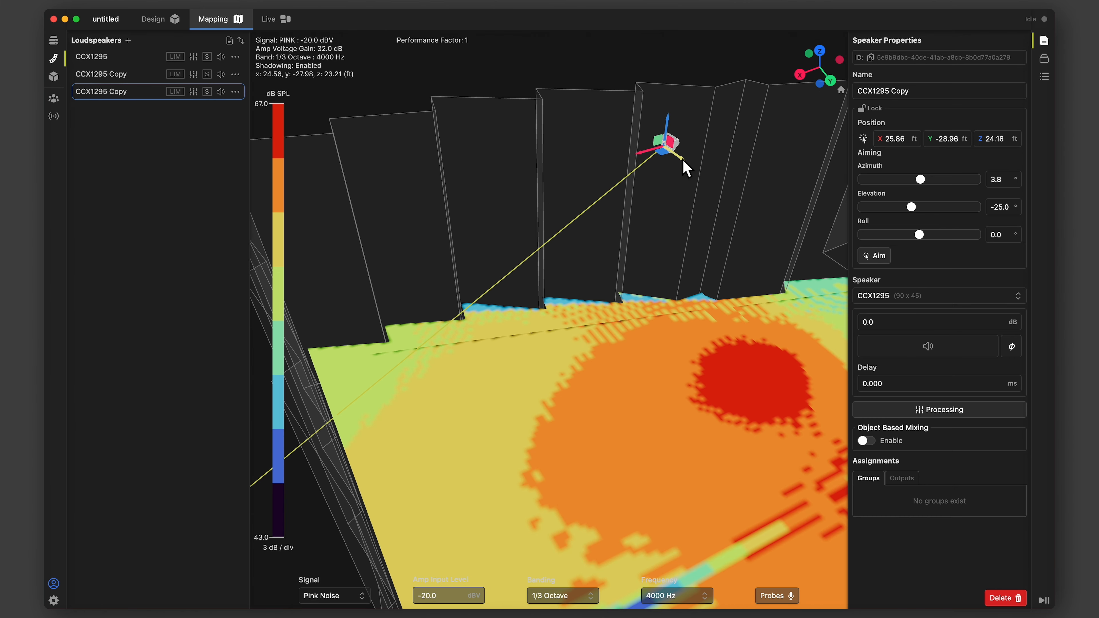
drag(684, 161, 737, 206)
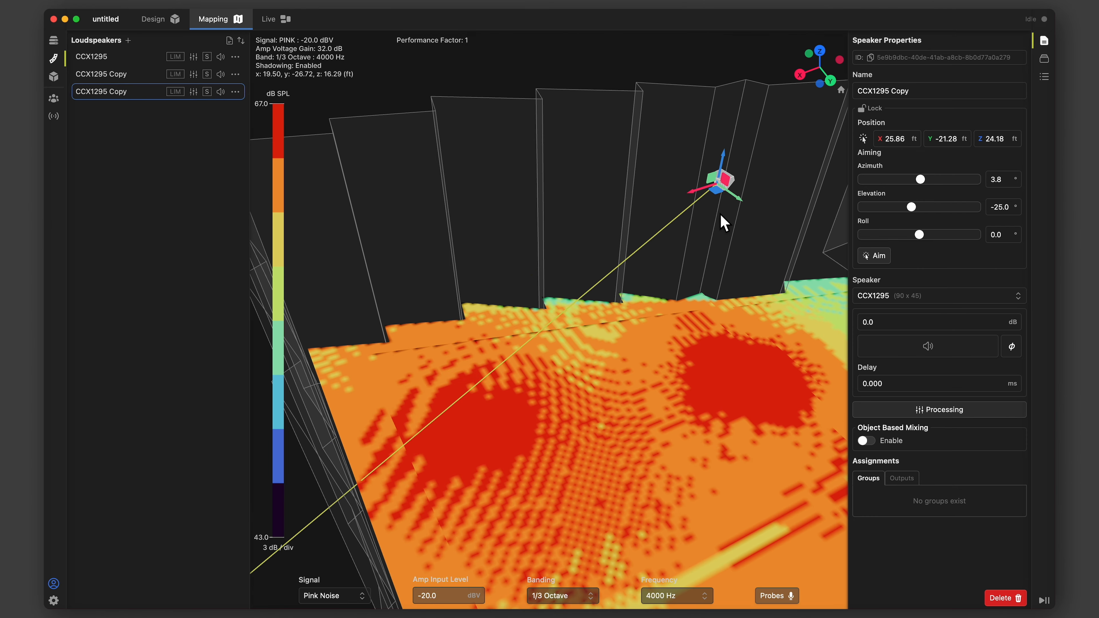
Set the newest loudspeaker copy's position to X 28.60 ft, Y -16.00 ft and Z 22.00 ft.
drag(714, 331, 623, 216)
click(610, 179)
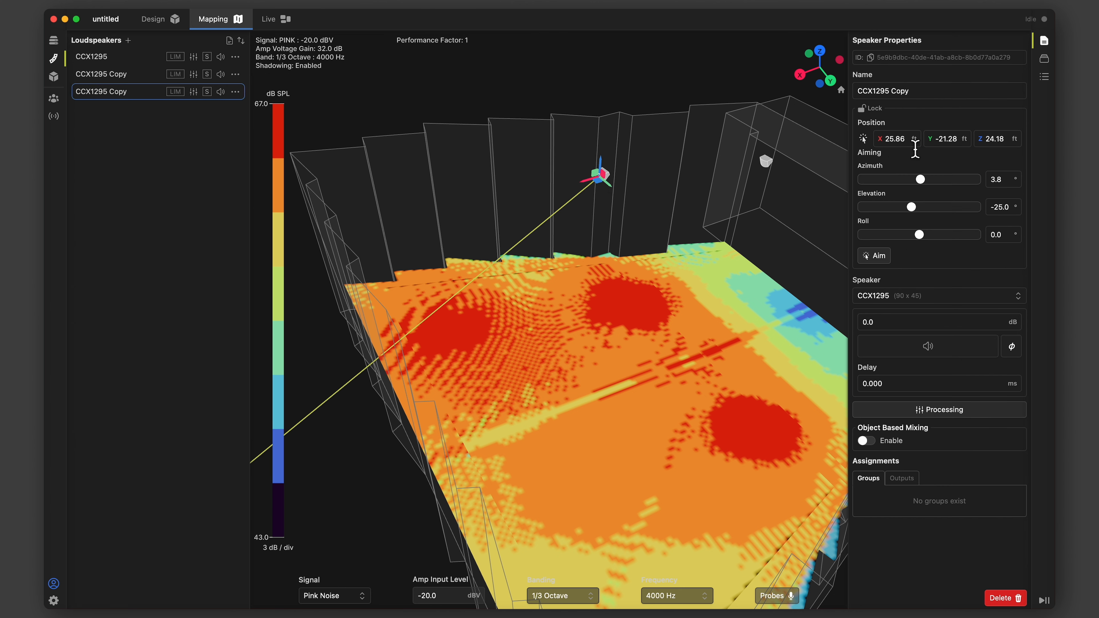
drag(908, 139, 870, 139)
text(0)
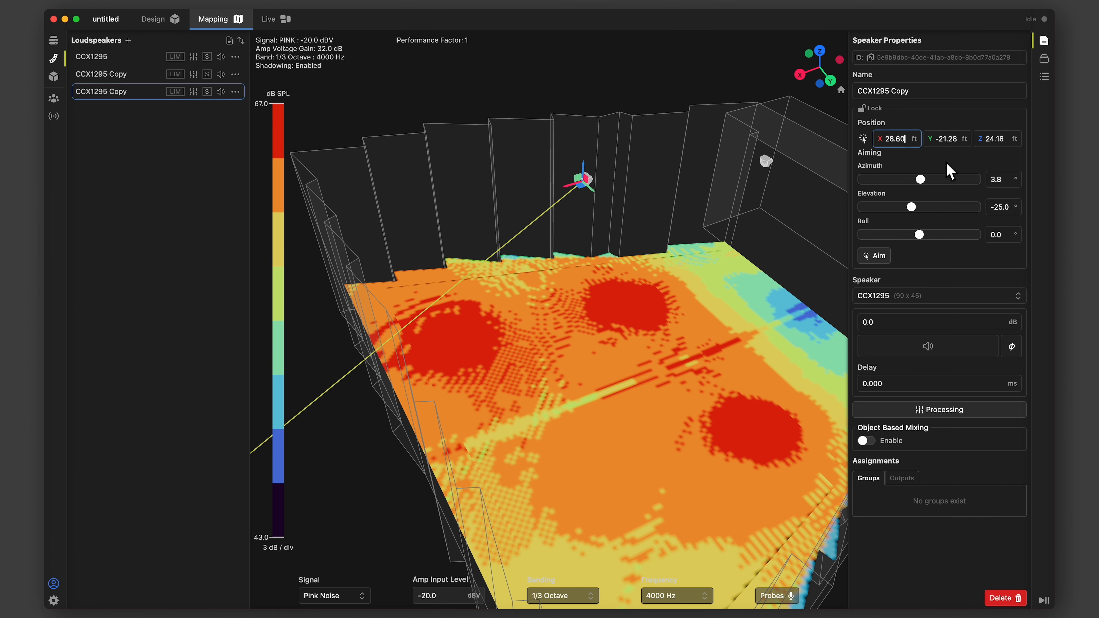
drag(955, 139, 902, 142)
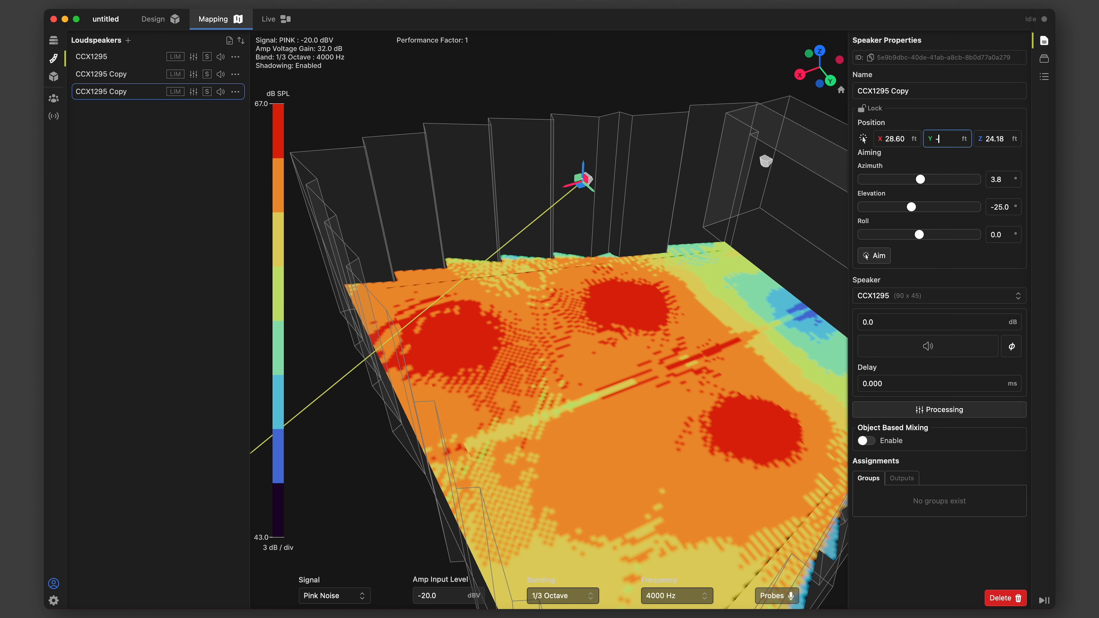
key(Return)
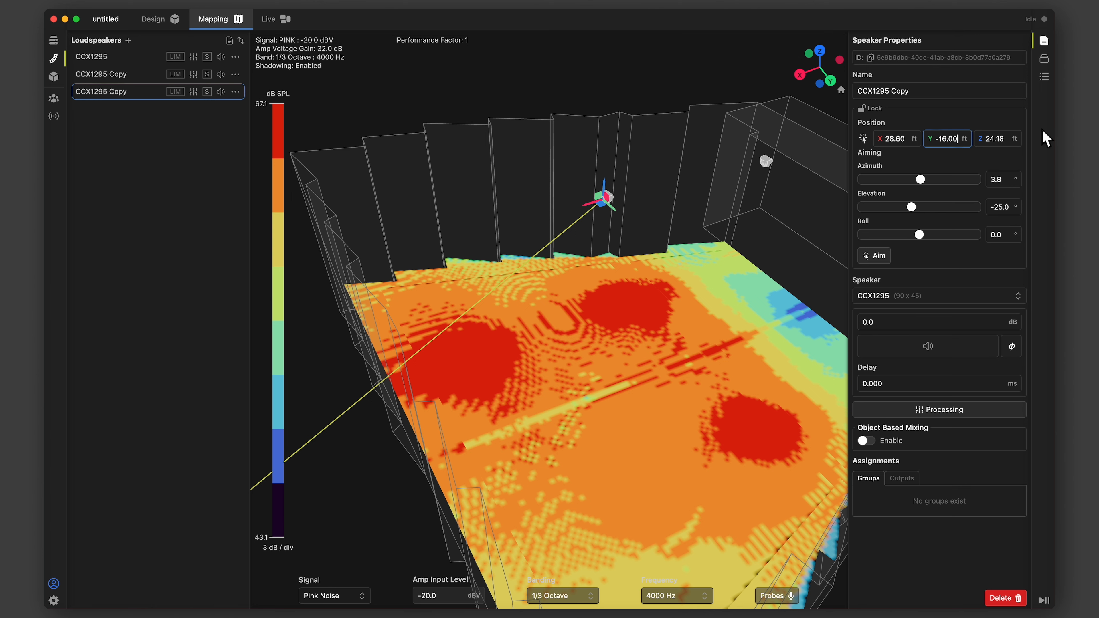
drag(1018, 145, 937, 142)
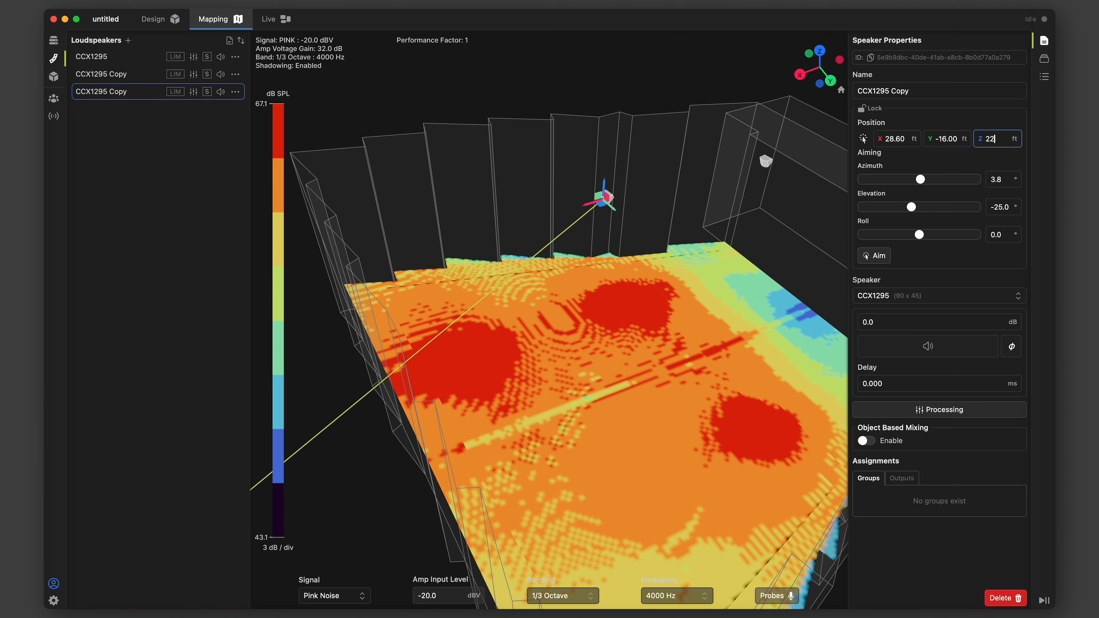
key(Return)
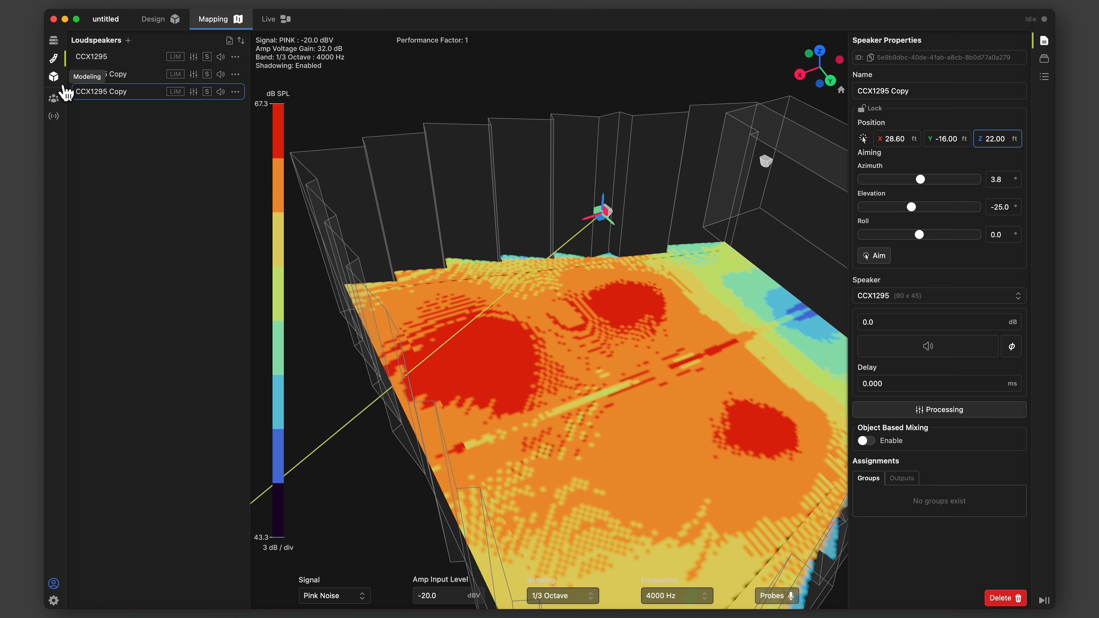
Show the Clouds layer in the room model to check the loudspeaker's placement against the ceiling clouds.
click(54, 77)
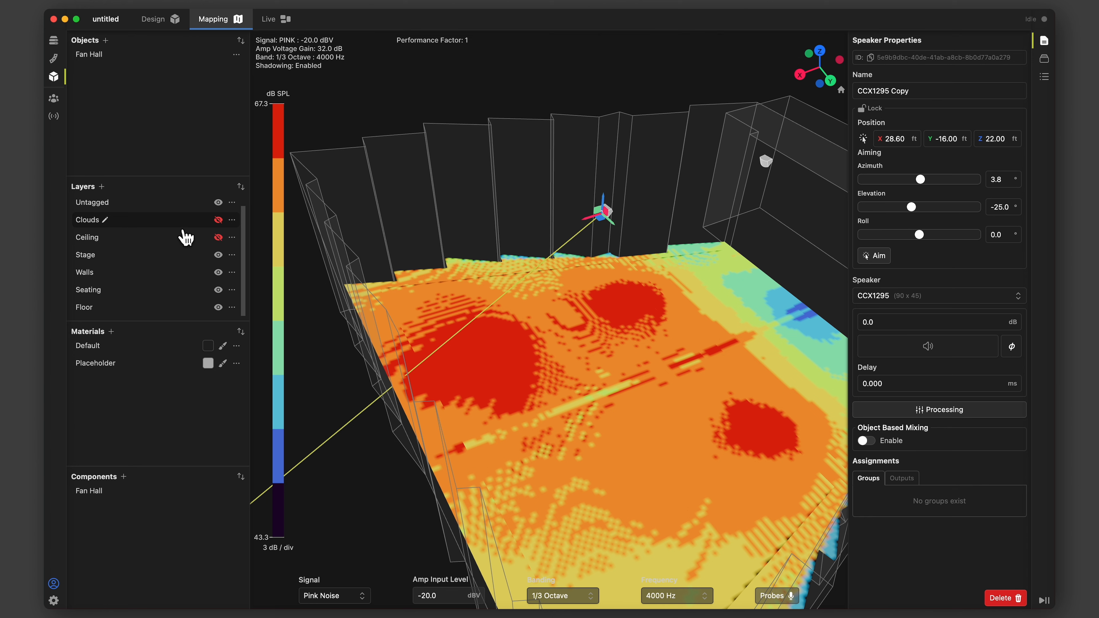
click(218, 221)
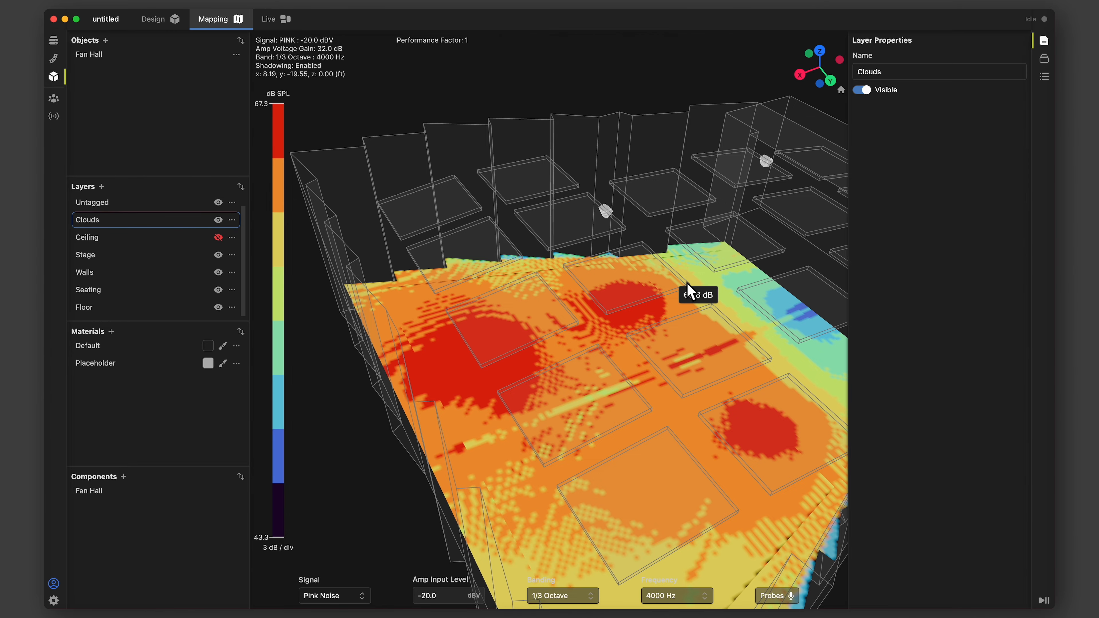
drag(689, 295, 688, 266)
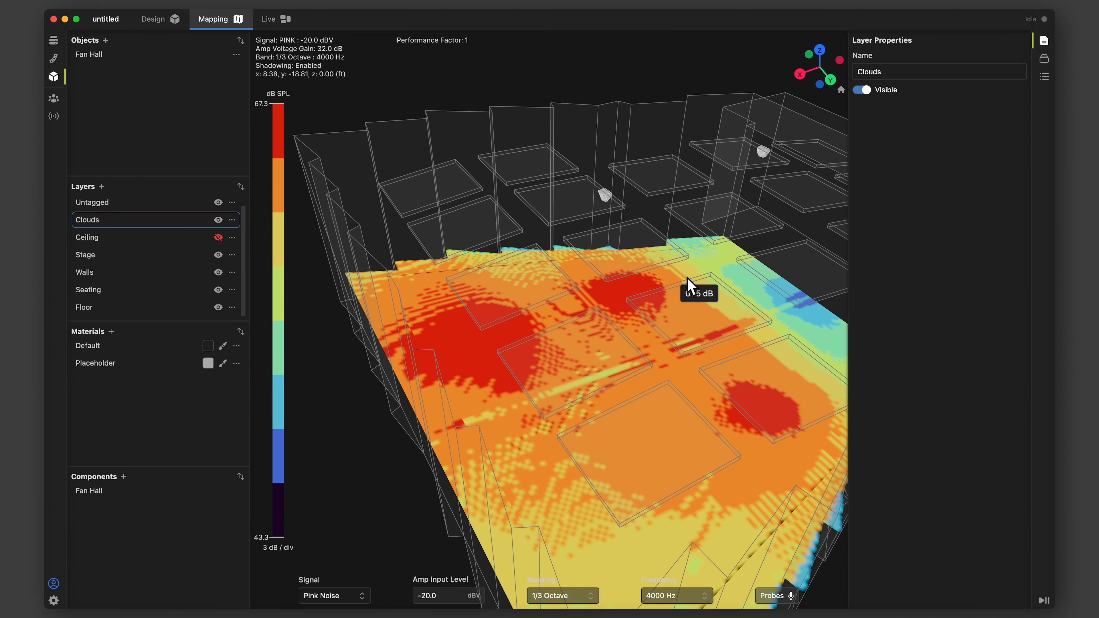
Select the mid-hall loudspeaker copy and raise it along the Z axis to about 32.93 ft.
click(612, 201)
click(611, 203)
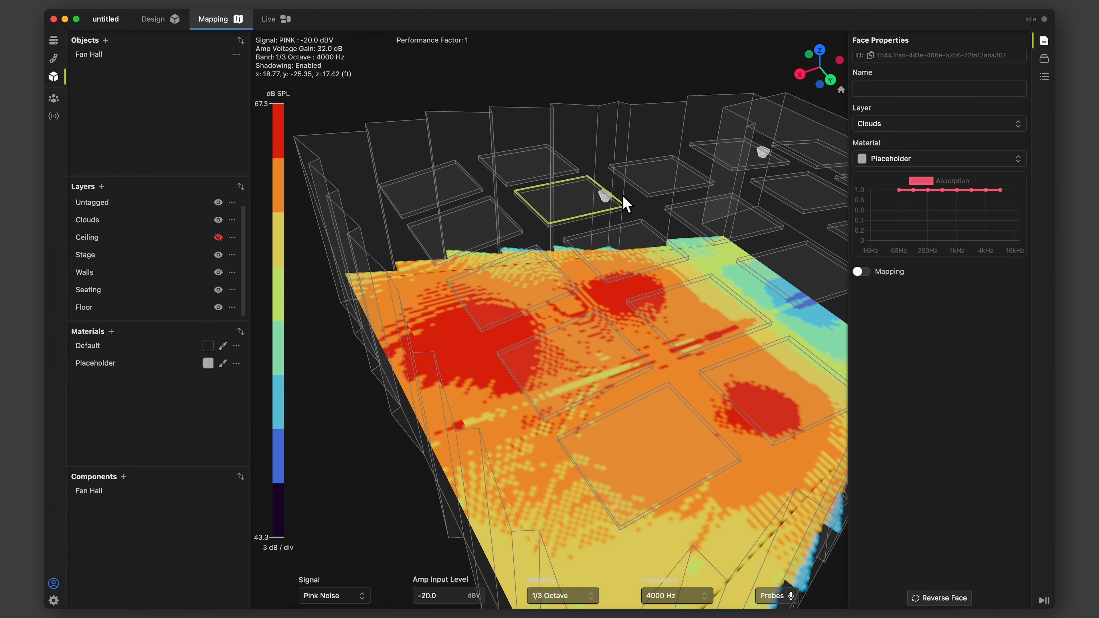
scroll(623, 196, up, 5)
drag(626, 202, 605, 202)
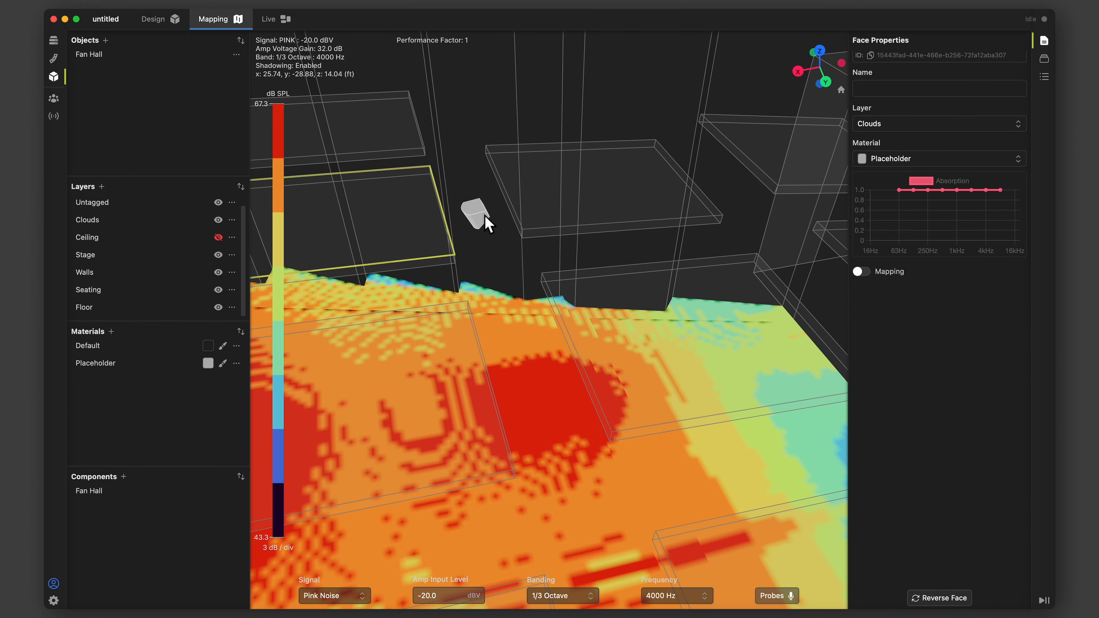
click(485, 216)
drag(465, 178, 466, 1)
scroll(449, 298, down, 10)
drag(449, 299, 495, 295)
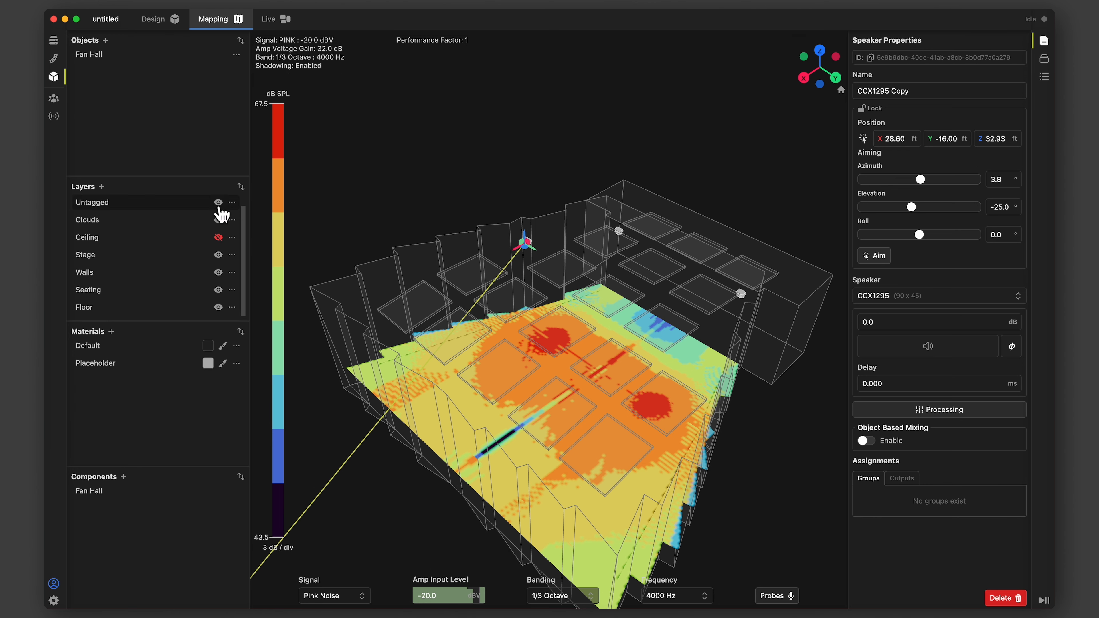
Hide the Clouds layer and set the mid-hall loudspeaker copy's Z position to 22.00 ft.
click(219, 220)
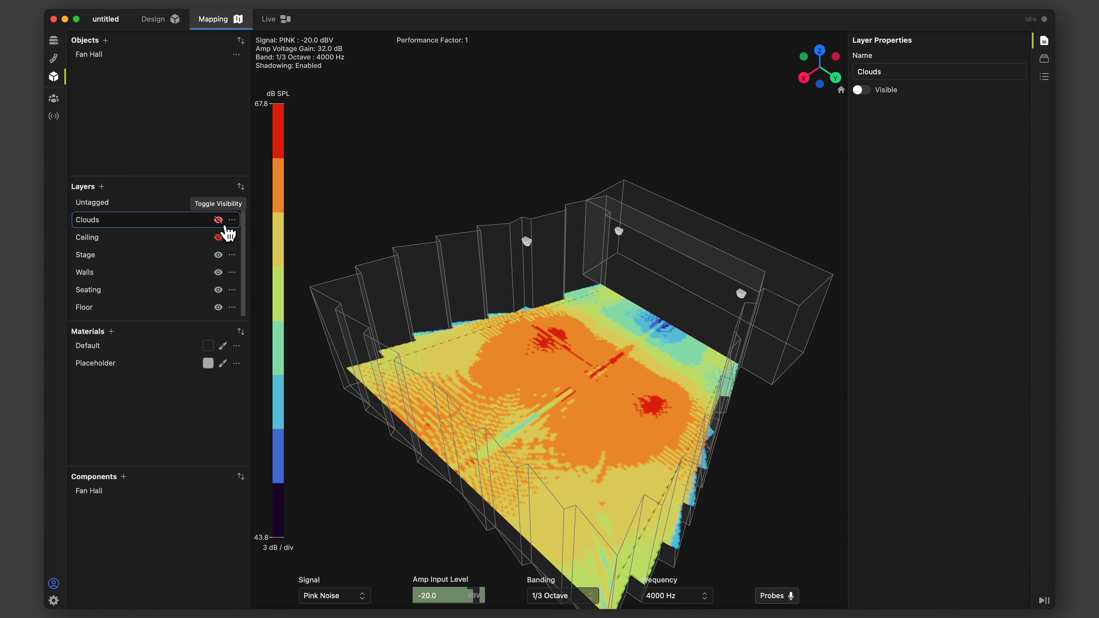
click(526, 242)
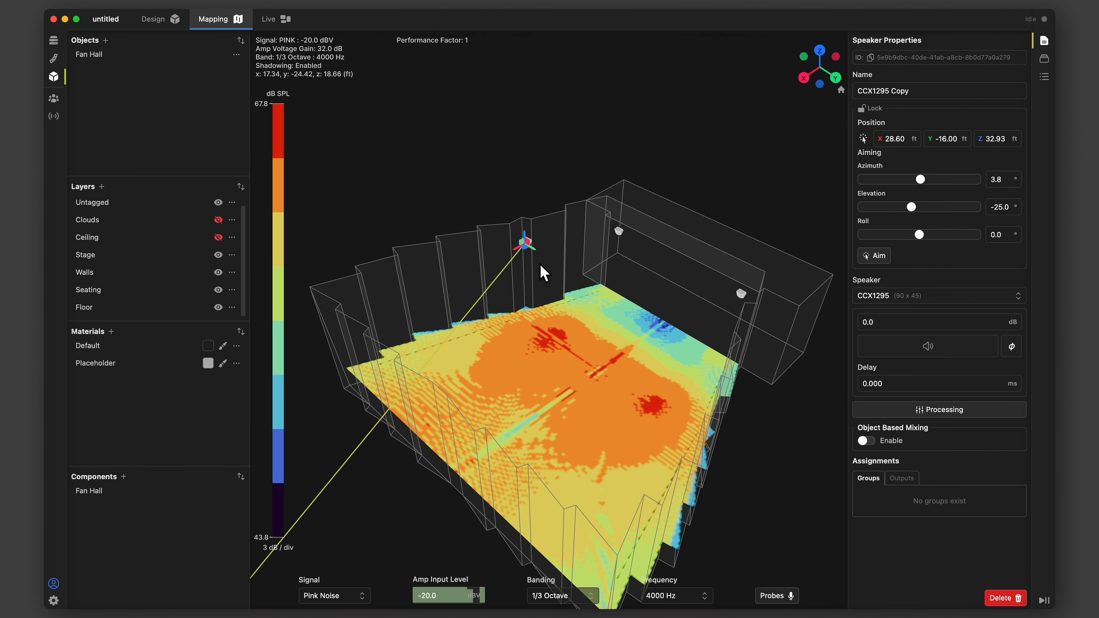
scroll(543, 274, up, 3)
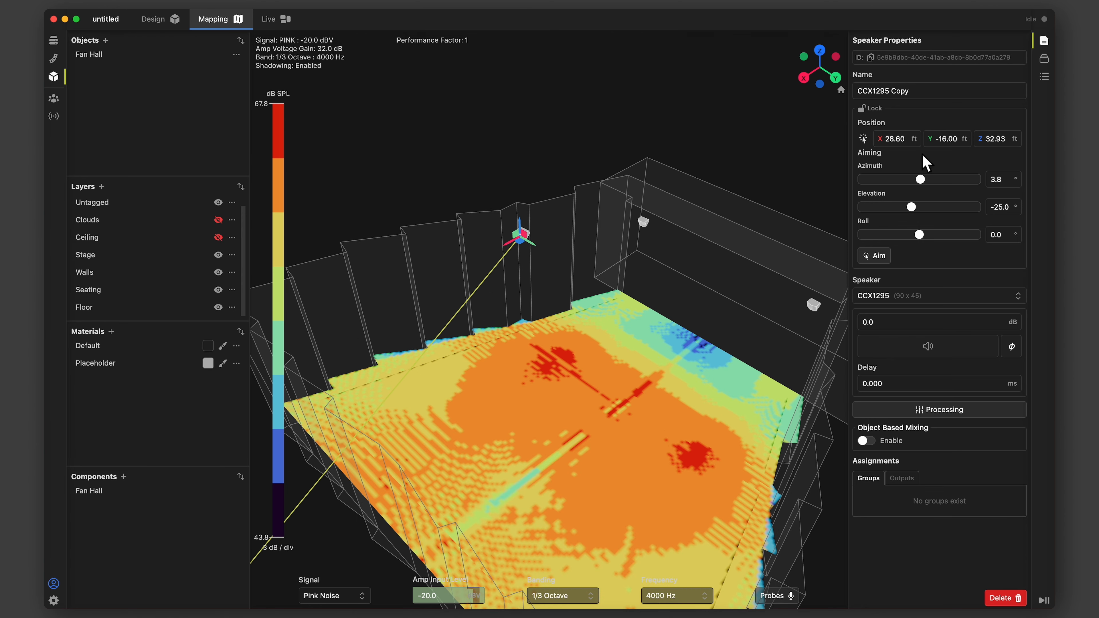
click(1006, 139)
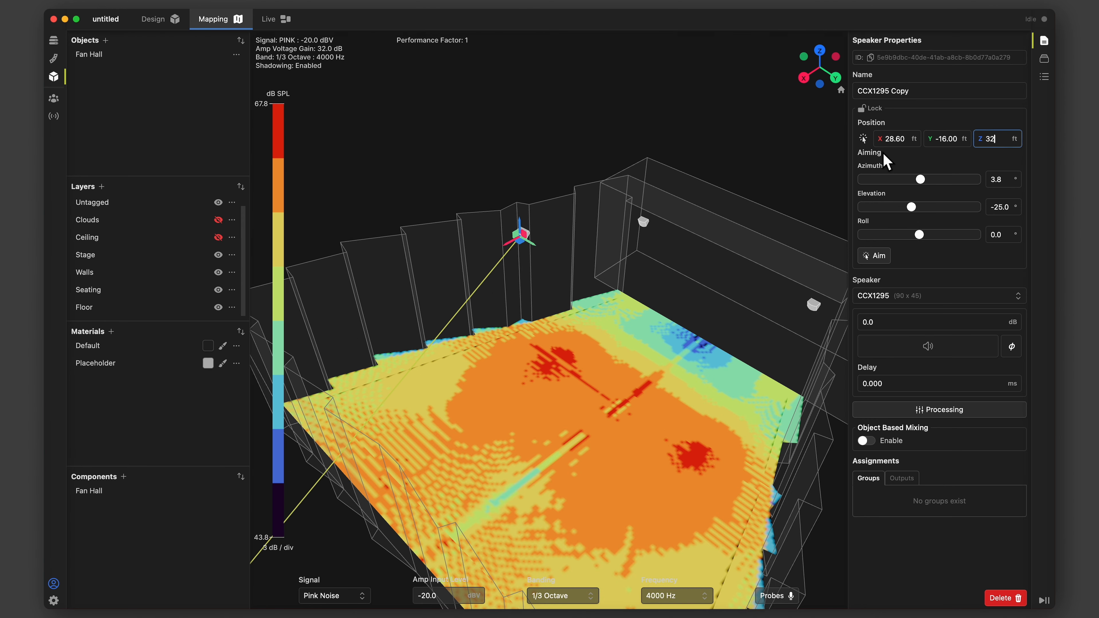
text(32)
key(BackSpace)
key(BackSpace)
key(Return)
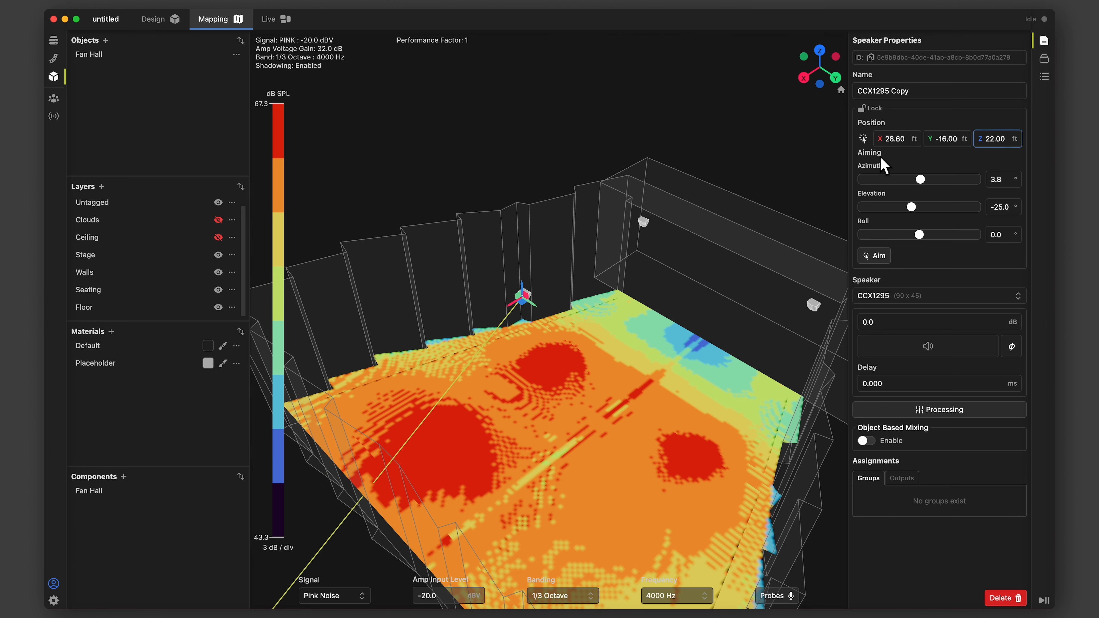
Duplicate the mid-hall loudspeaker with its Y coordinate inverted to mirror it across the hall.
scroll(611, 365, down, 2)
drag(609, 376, 589, 373)
click(588, 372)
right_drag(535, 336, 614, 351)
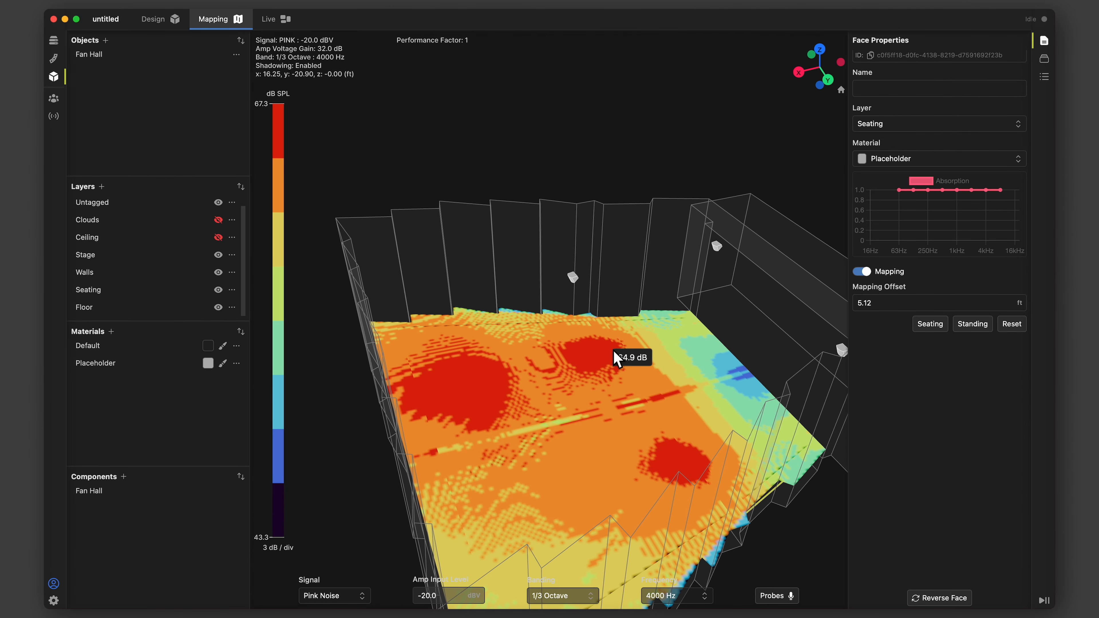
scroll(579, 360, up, 3)
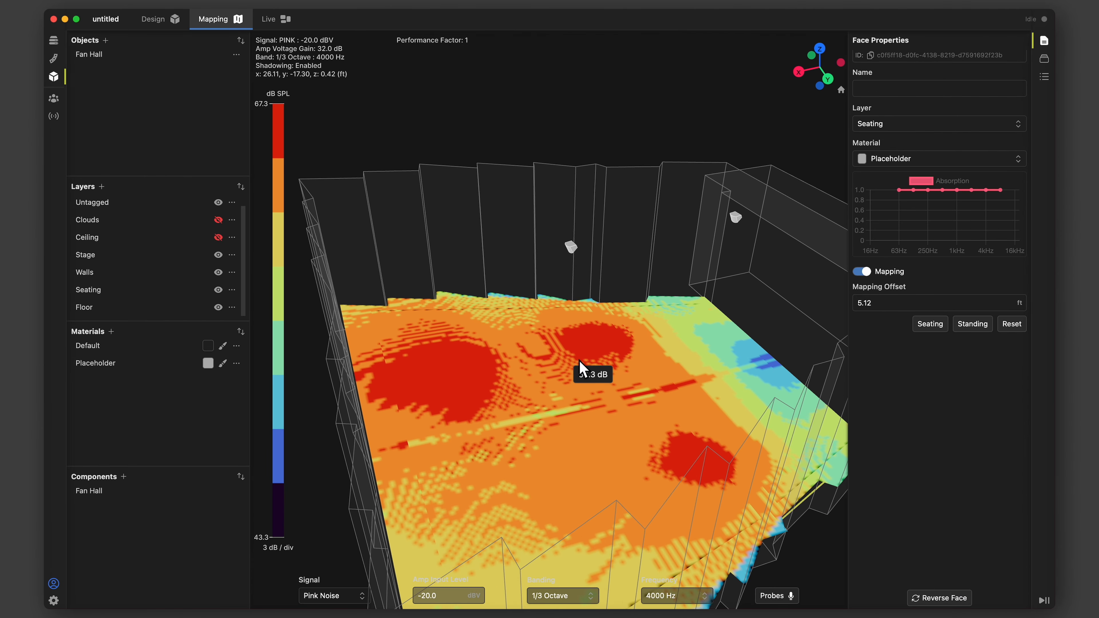
click(579, 360)
right_click(569, 245)
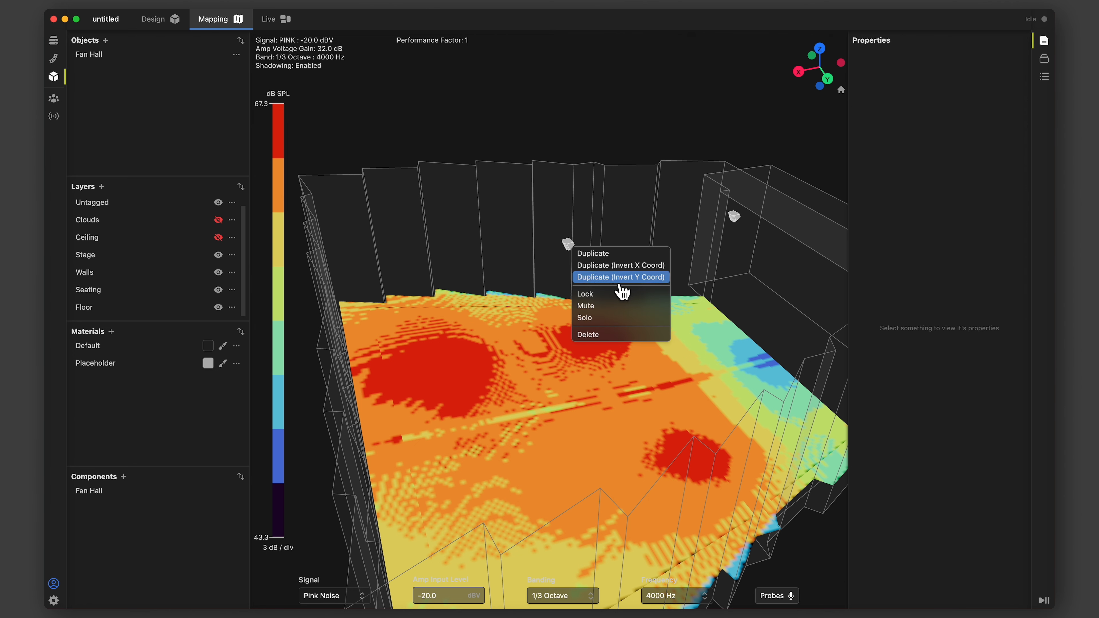
click(620, 278)
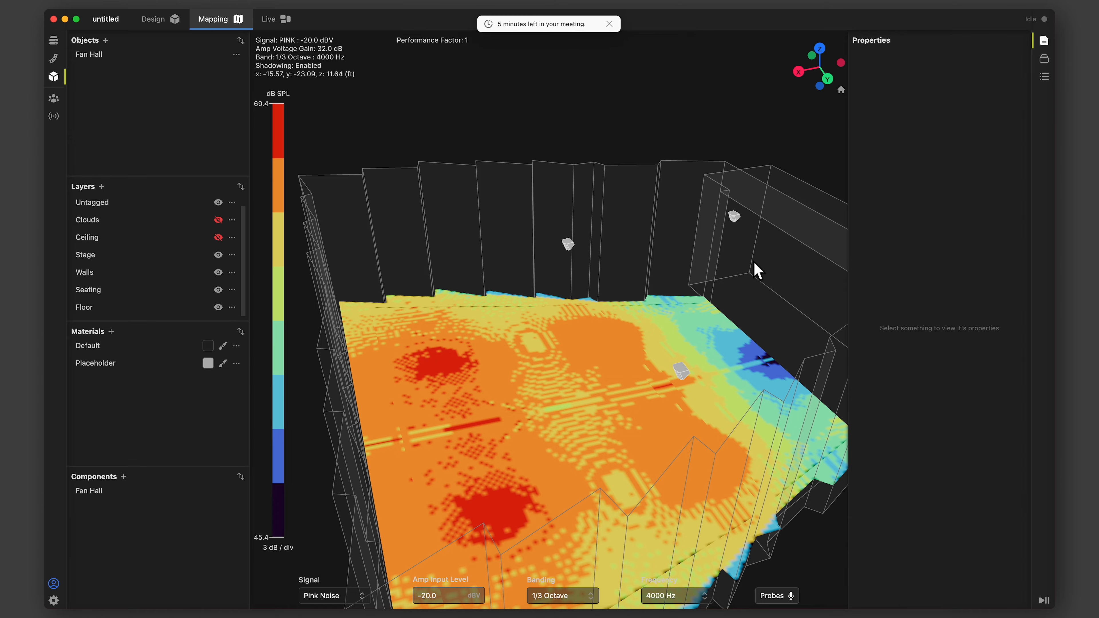
Turn off mapping for the Floor face surrounding the seating area nearest the stage, and select the Seating face inside it.
scroll(672, 293, down, 5)
mouse_move(639, 331)
mouse_down()
mouse_move(672, 324)
mouse_move(621, 313)
mouse_move(628, 324)
mouse_up()
click(627, 323)
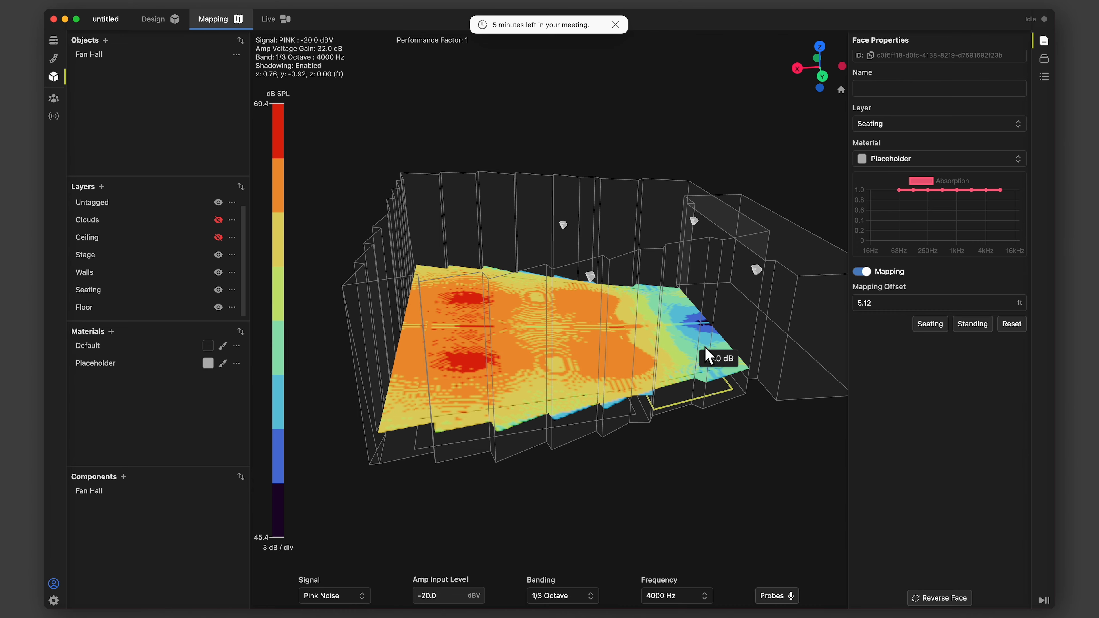
drag(706, 355, 707, 329)
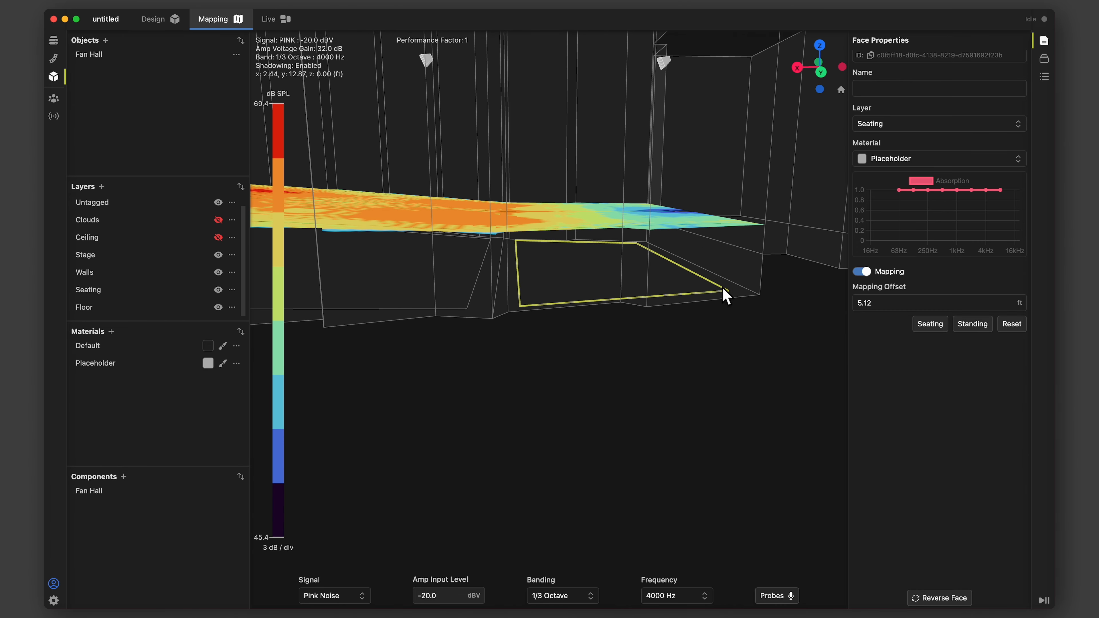
drag(730, 291, 734, 293)
click(737, 295)
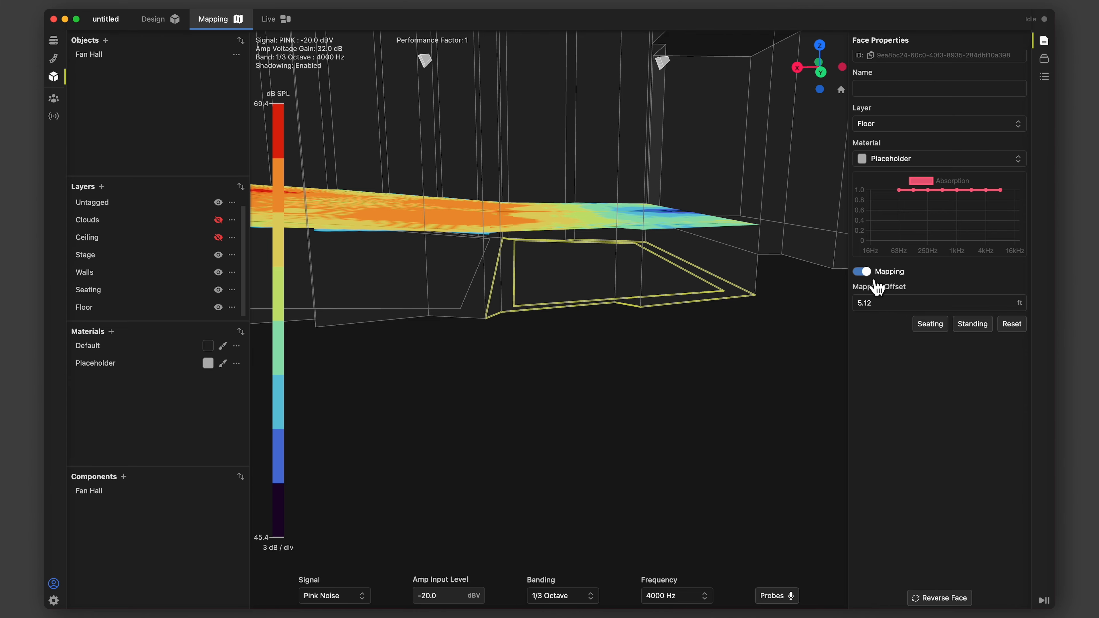
click(862, 271)
click(675, 290)
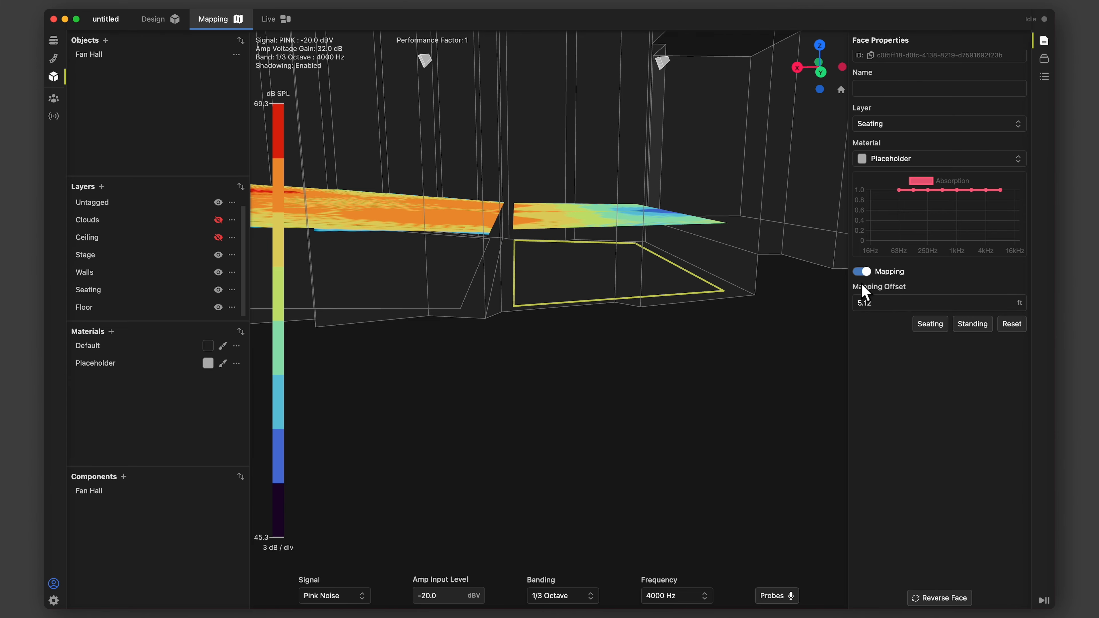
Turn off mapping for the selected Seating face nearest the stage.
click(862, 272)
scroll(731, 290, up, 10)
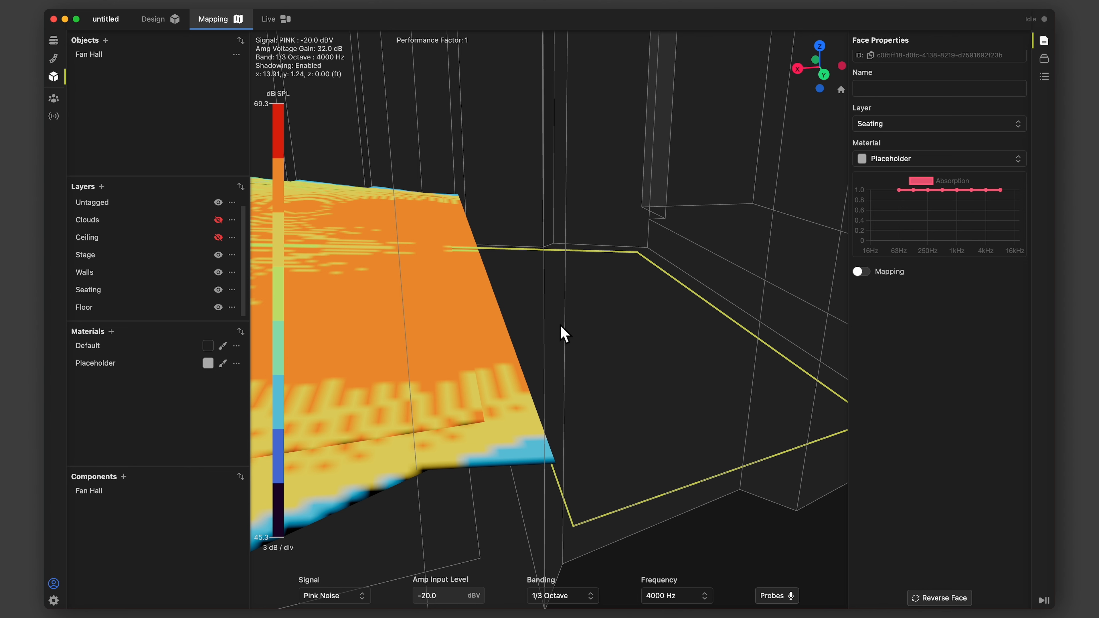
Add an RX8 loudspeaker in the 90 x 75 variant from the speaker library.
click(57, 61)
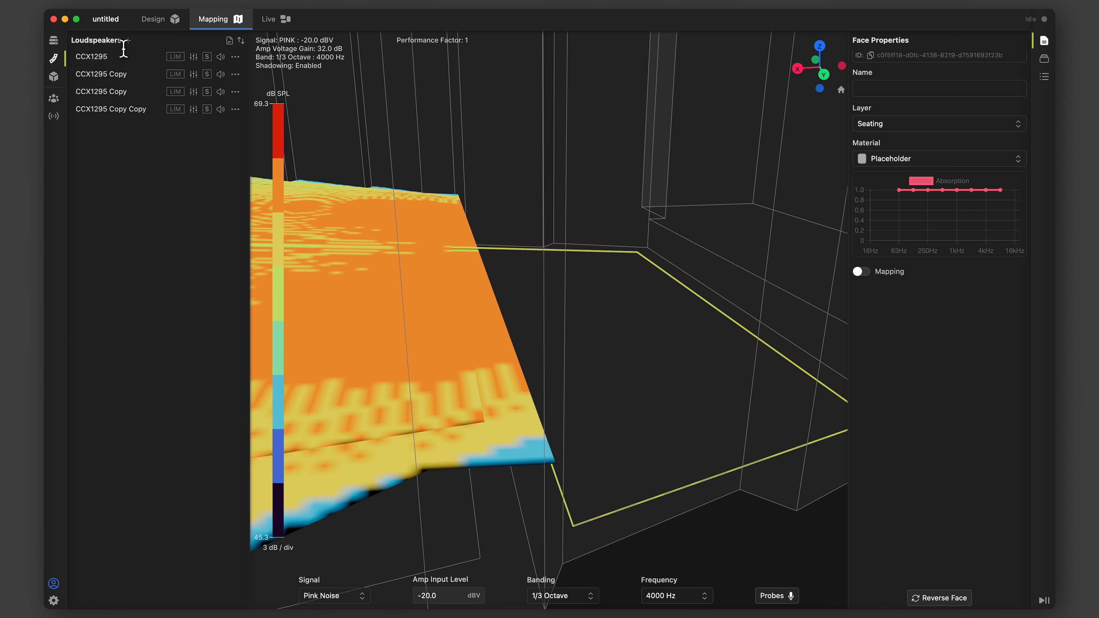
click(134, 46)
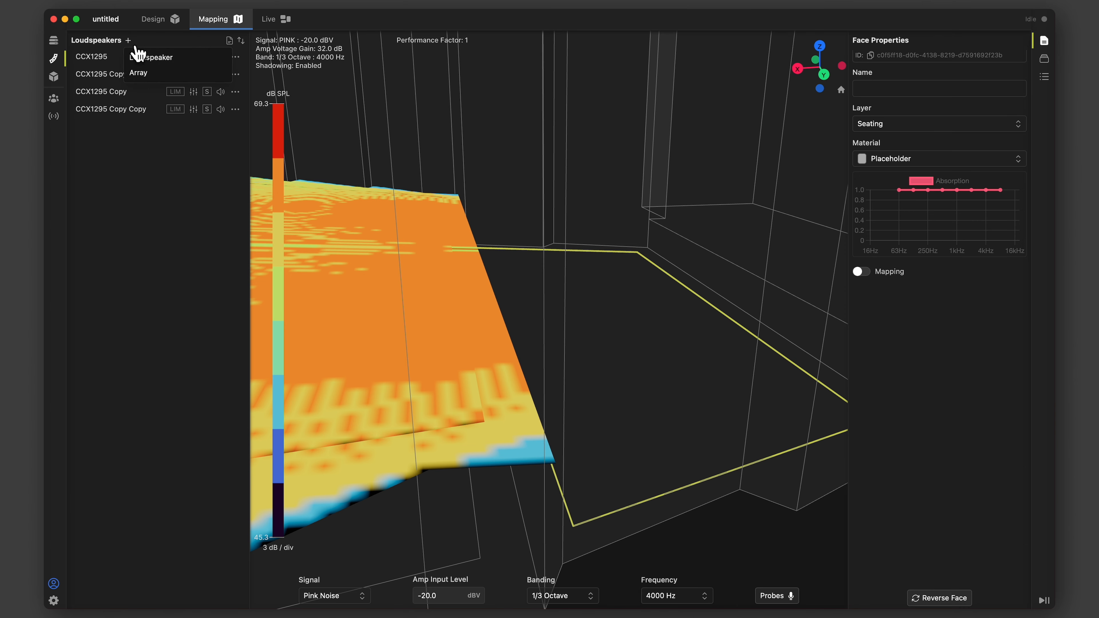
click(182, 59)
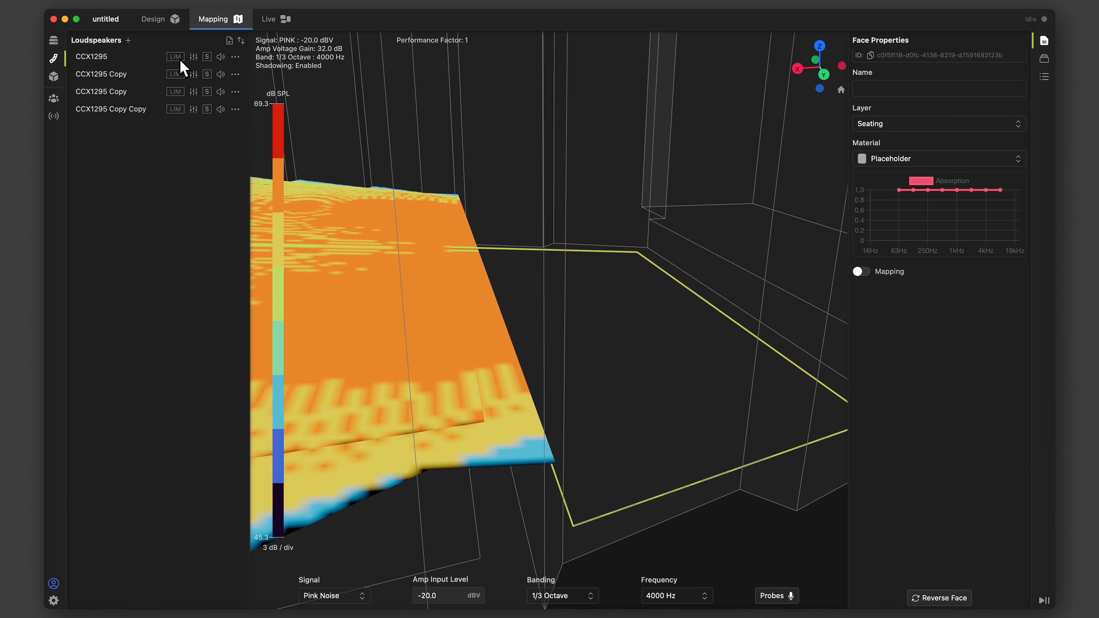
scroll(506, 329, down, 10)
scroll(513, 338, down, 3)
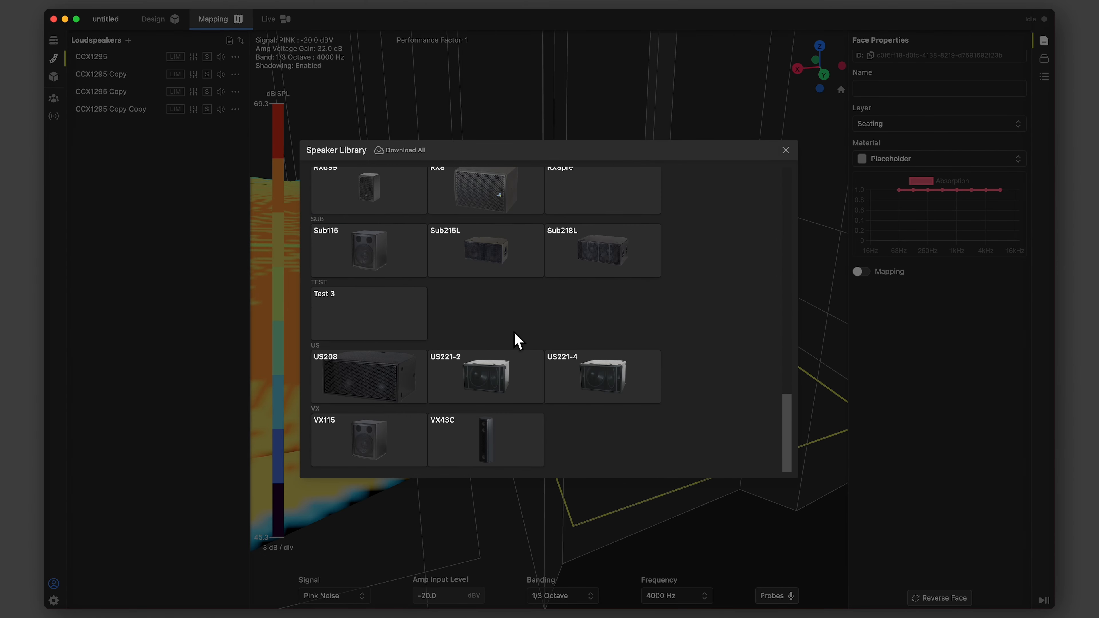
scroll(515, 338, up, 4)
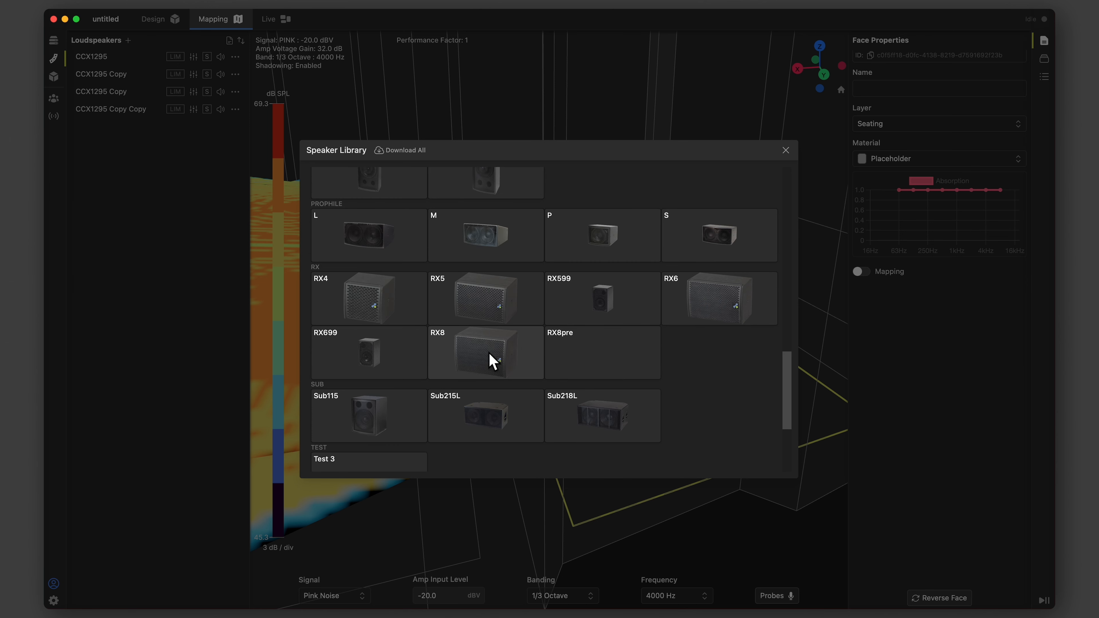
click(492, 361)
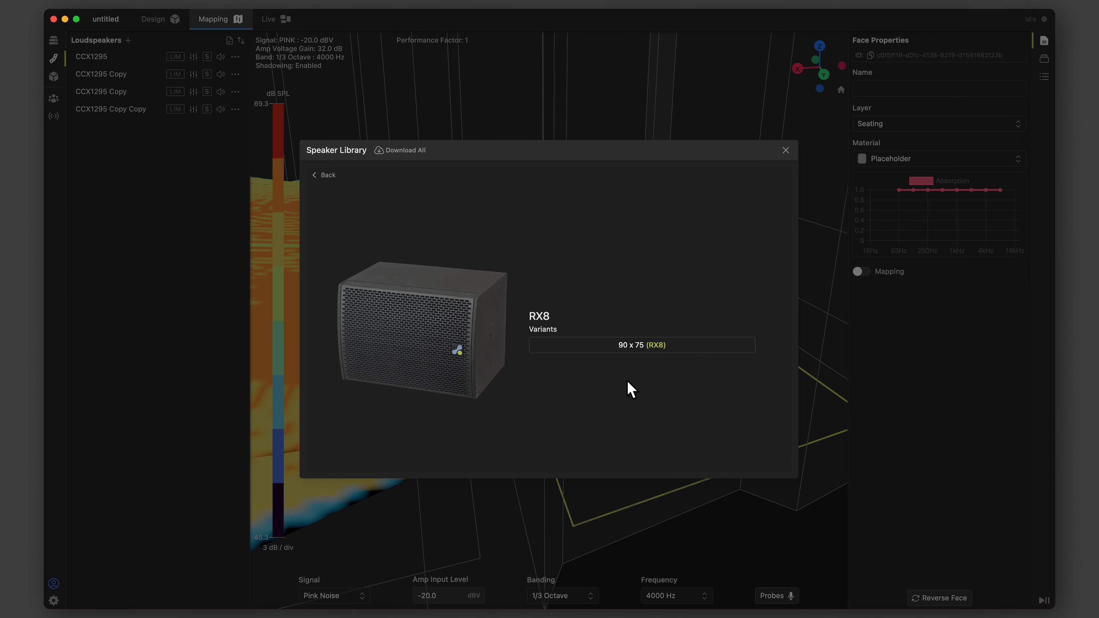
click(648, 358)
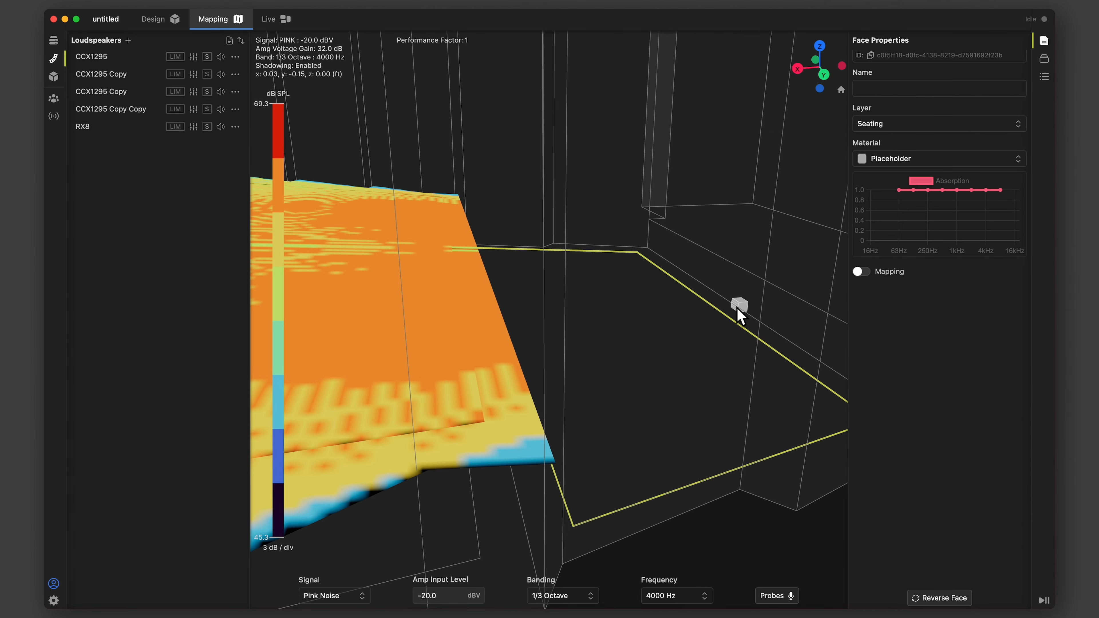
Locate the new RX8 loudspeaker at the stage front and turn on mapping for the Stage face behind it.
click(741, 316)
click(135, 132)
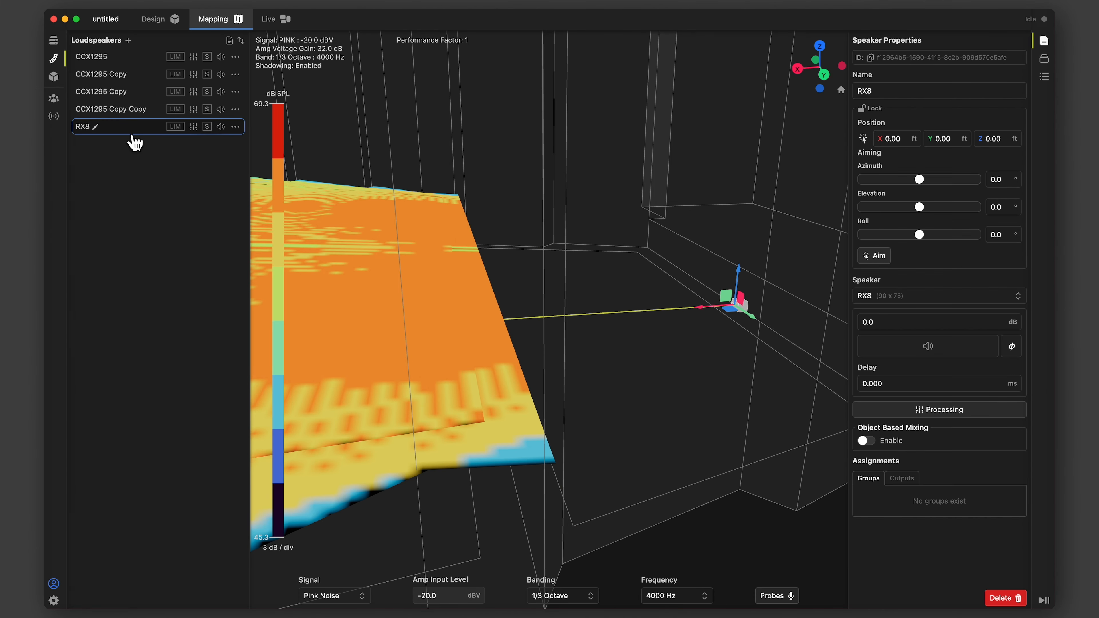
click(759, 239)
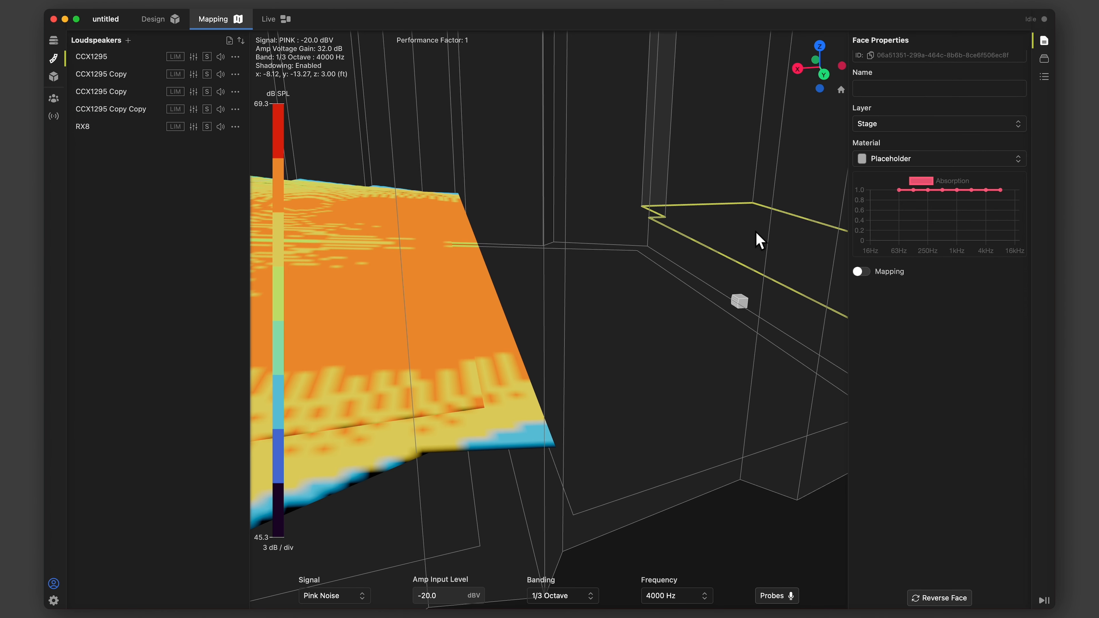
click(866, 277)
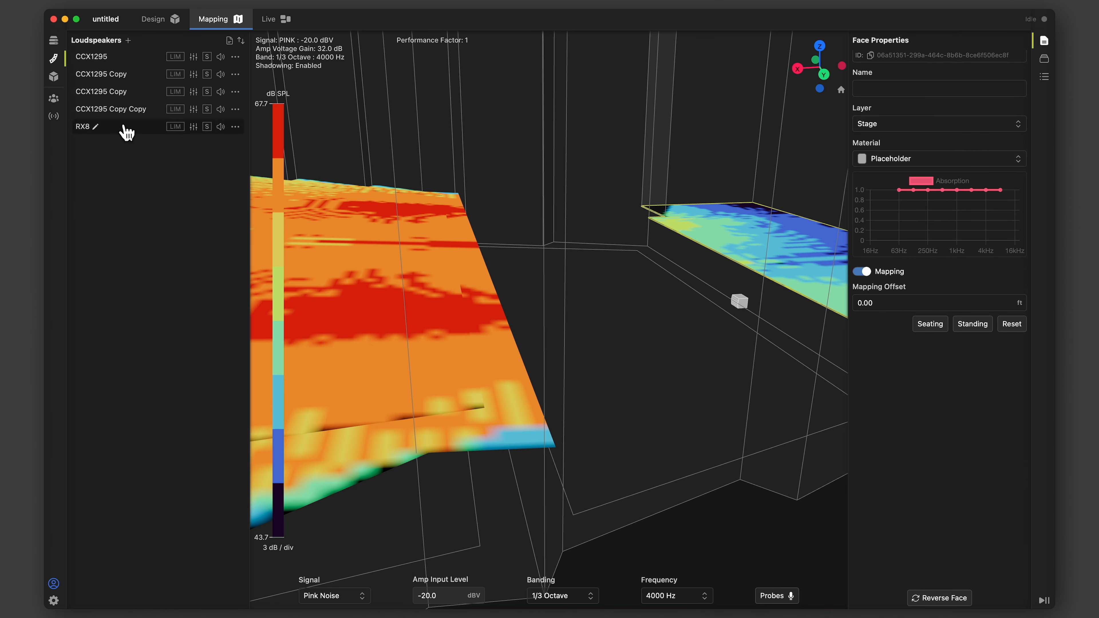
Raise the RX8 along the Z axis to about 3.03 ft and shift it forward to about 0.12 ft in X.
click(131, 132)
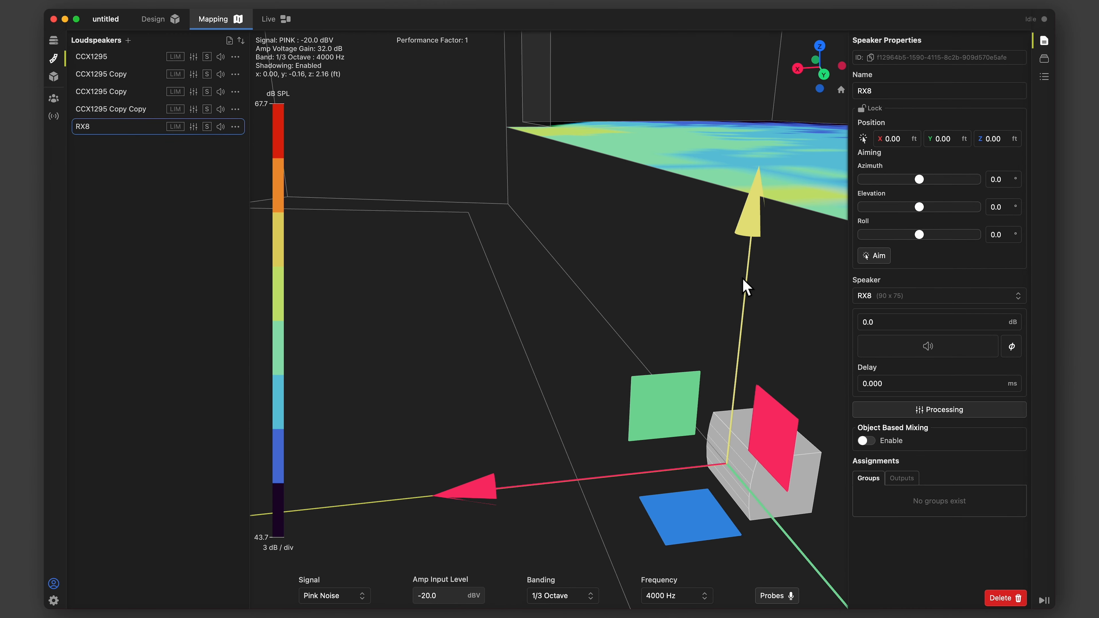
drag(749, 219, 766, 70)
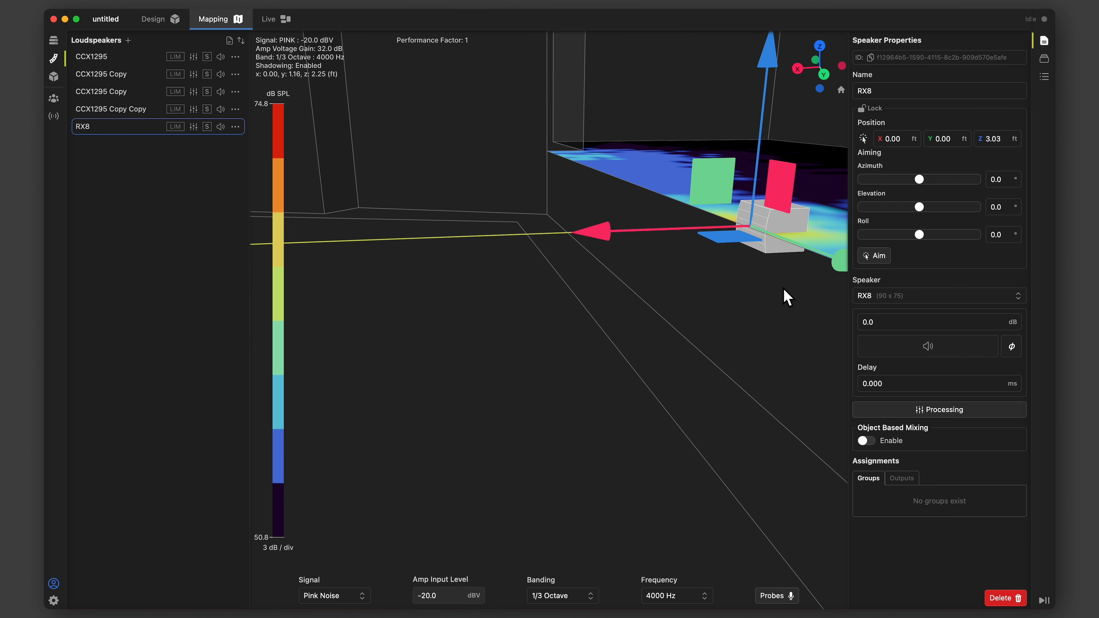
right_drag(784, 284, 749, 287)
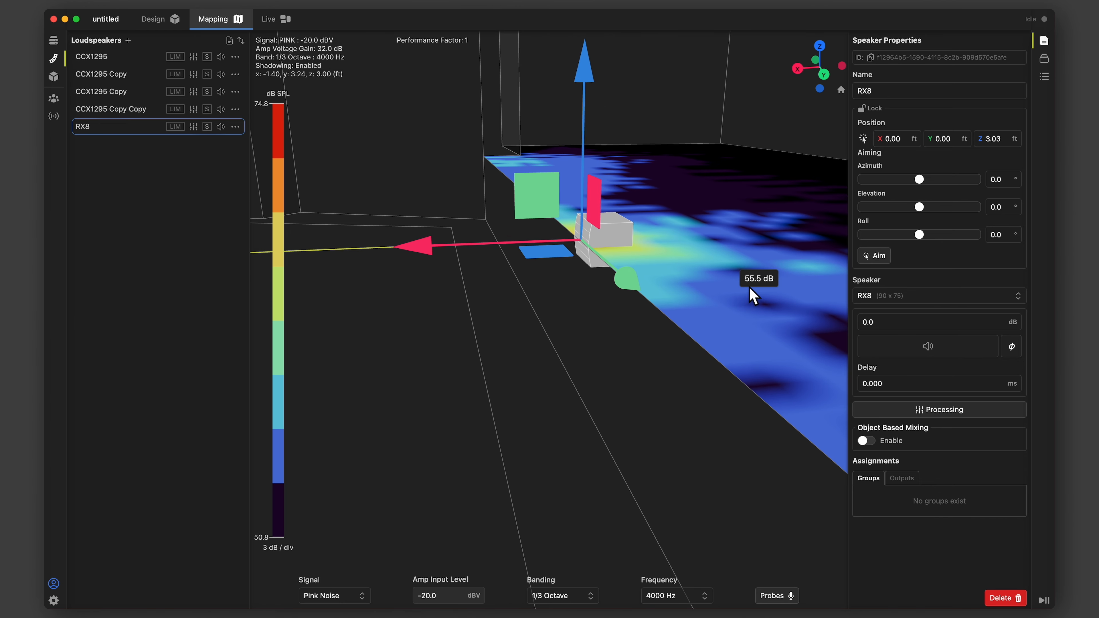
drag(540, 250, 526, 246)
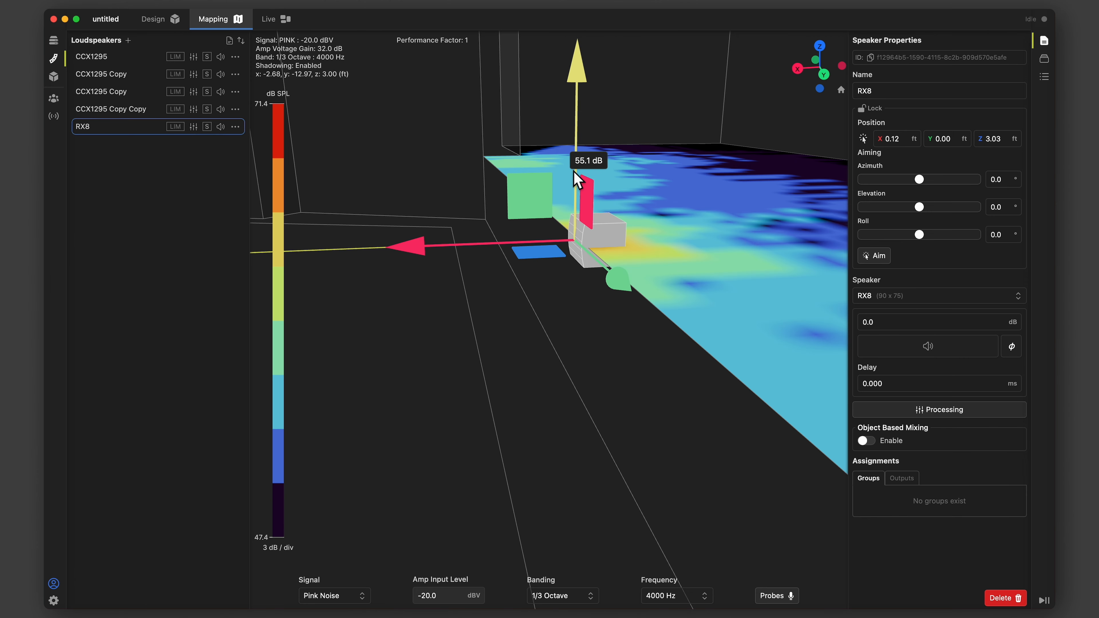
Raise the RX8 further along the Z axis to about 3.41 ft so its cabinet clears the stage surface.
mouse_move(576, 173)
mouse_down()
mouse_move(589, 214)
mouse_move(587, 163)
mouse_up()
drag(658, 250, 642, 199)
scroll(659, 240, down, 3)
scroll(659, 240, down, 4)
scroll(599, 159, up, 4)
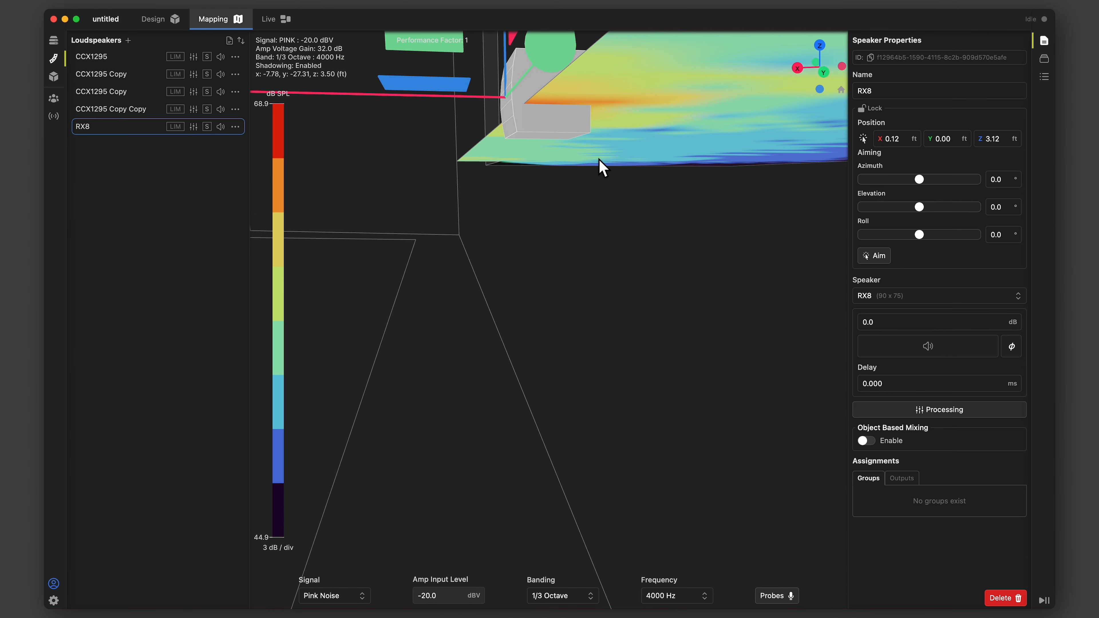
drag(514, 54, 522, 27)
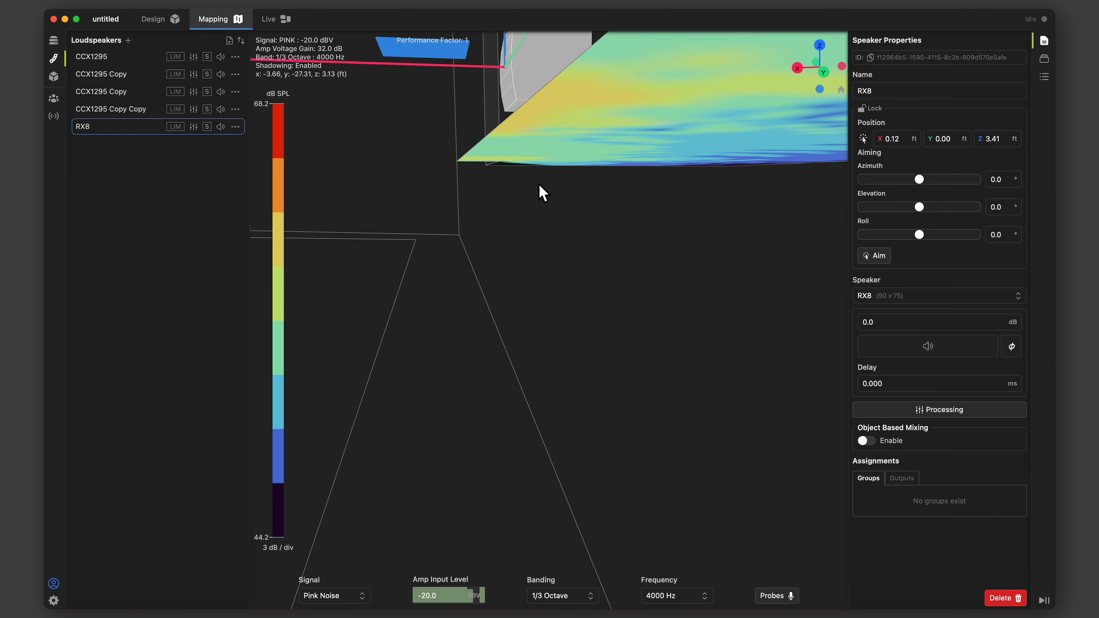
Move the RX8 along the stage edge and set its Y position to -12.00 ft.
scroll(541, 187, down, 5)
drag(575, 207, 620, 300)
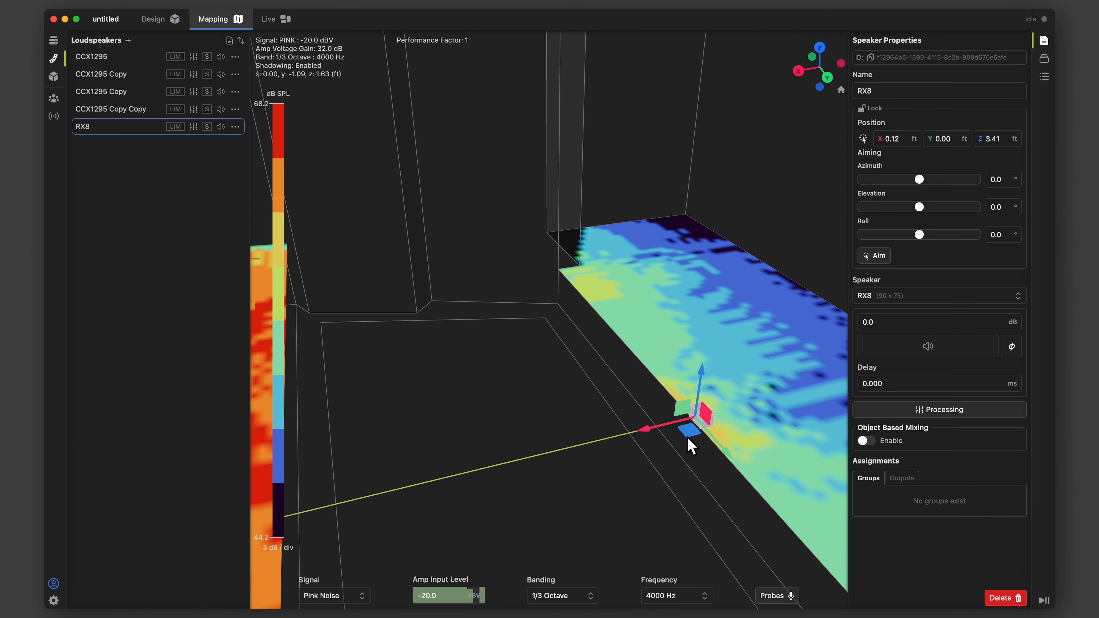
click(732, 454)
drag(735, 461, 619, 325)
click(601, 310)
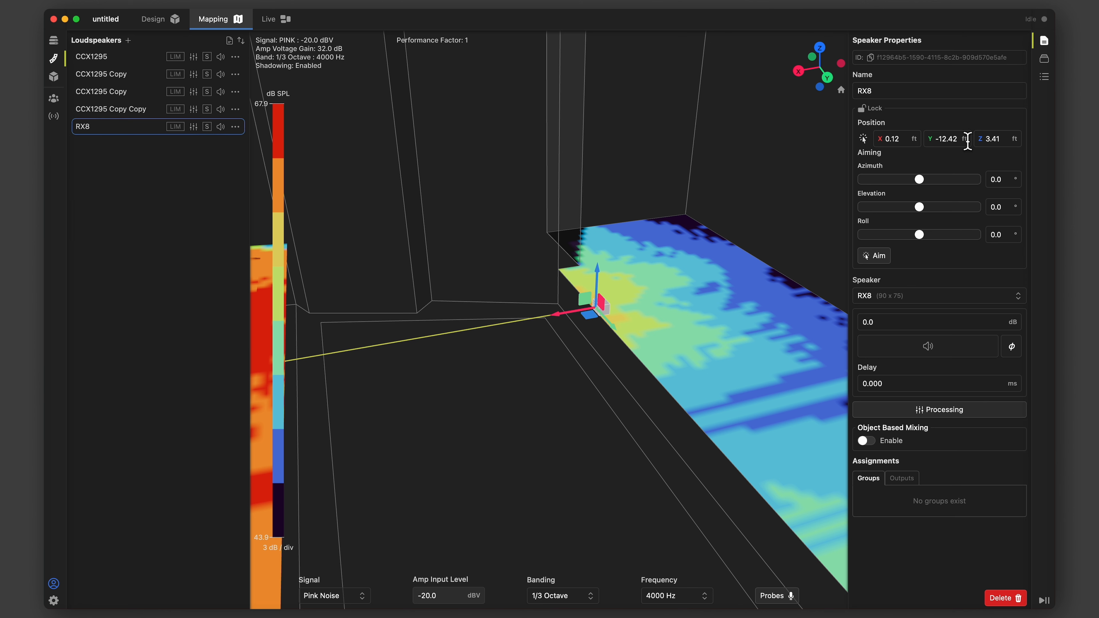
drag(967, 140, 906, 141)
text(-12)
key(Return)
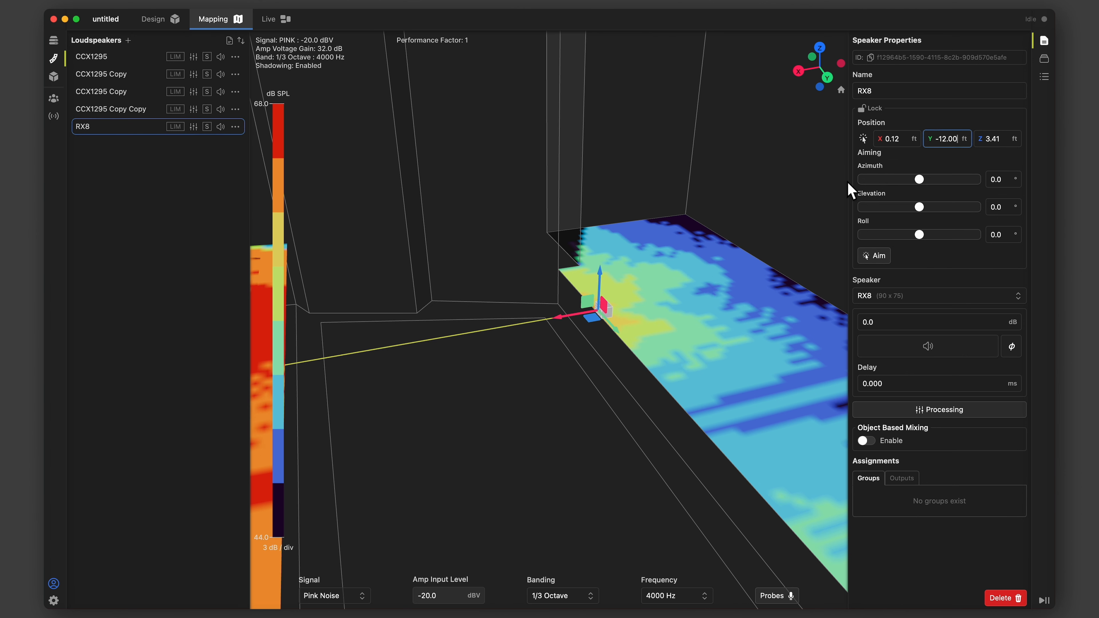
Duplicate the RX8 in place and set the copy's Y position to -6.00 ft.
right_click(605, 310)
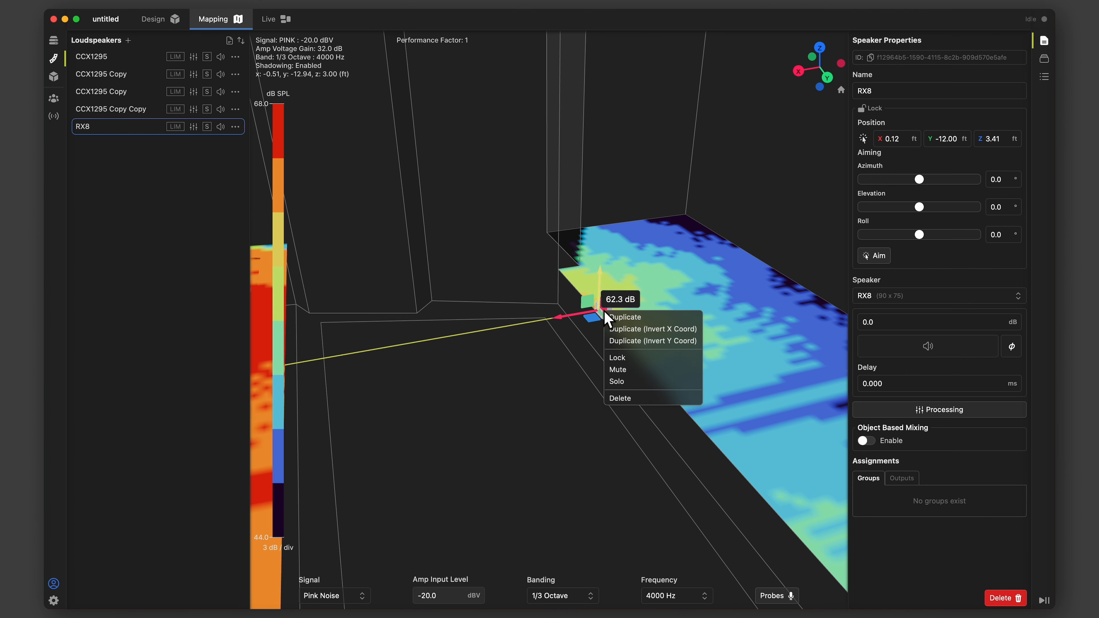
click(632, 319)
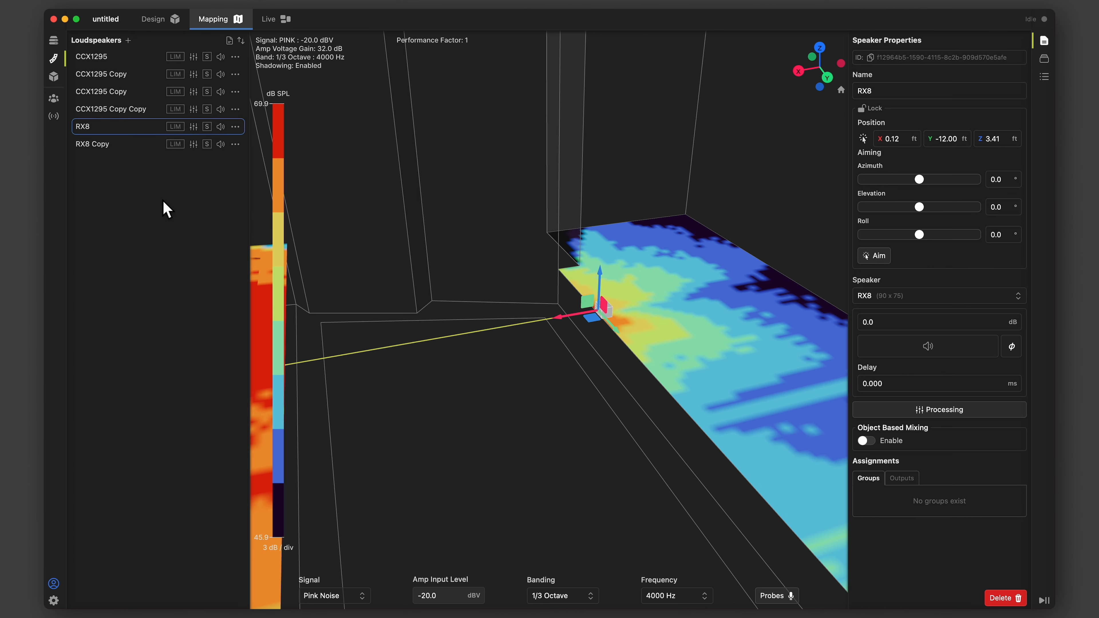
click(107, 146)
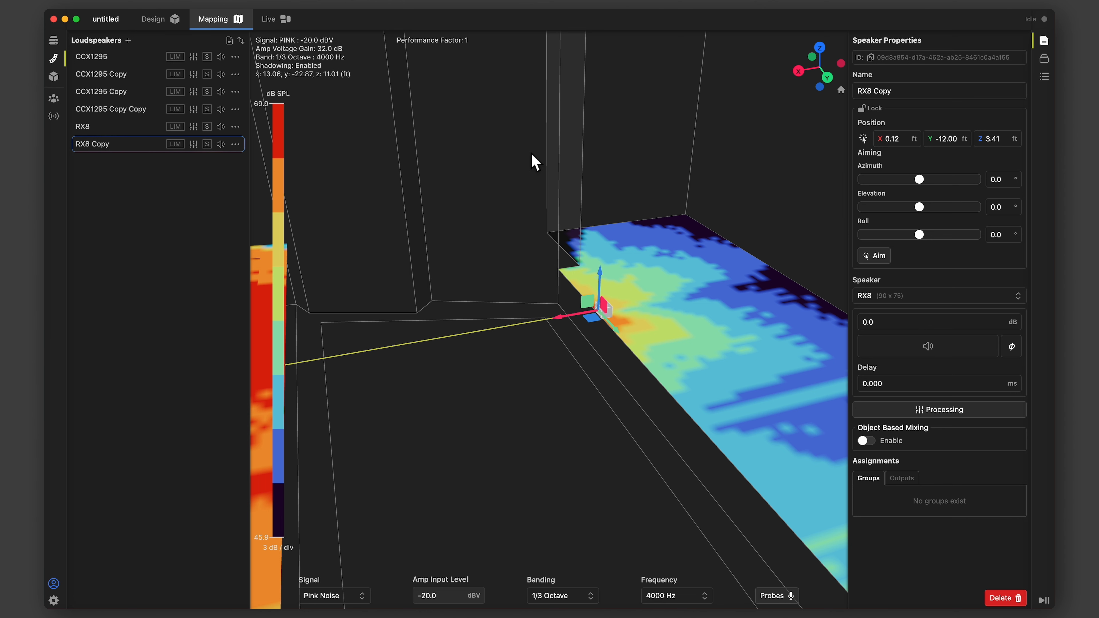
click(969, 139)
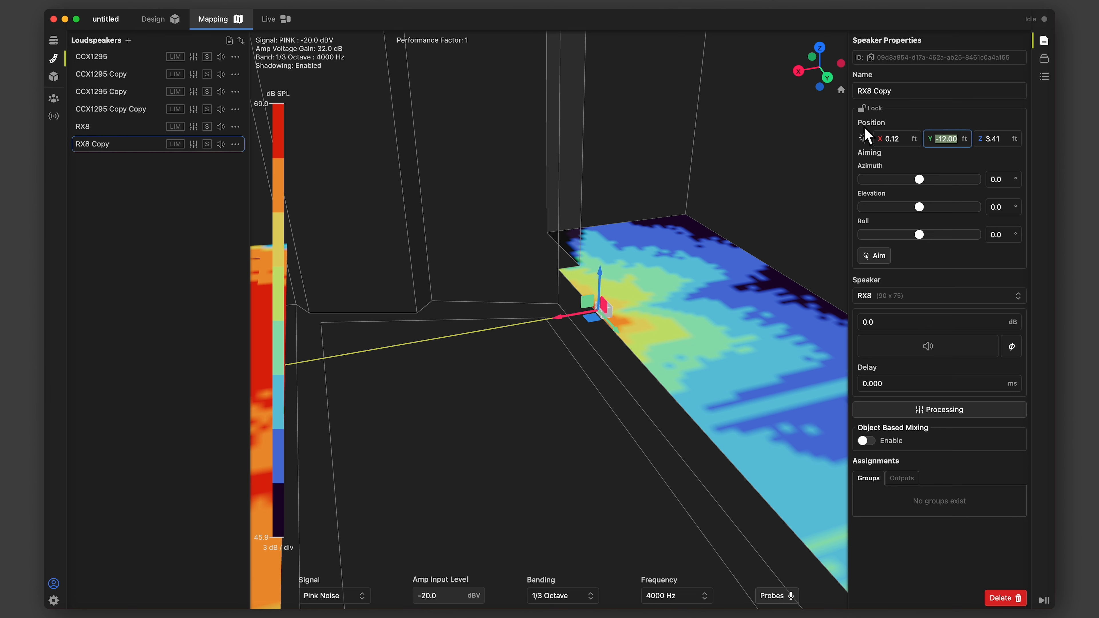
text(-6)
key(Return)
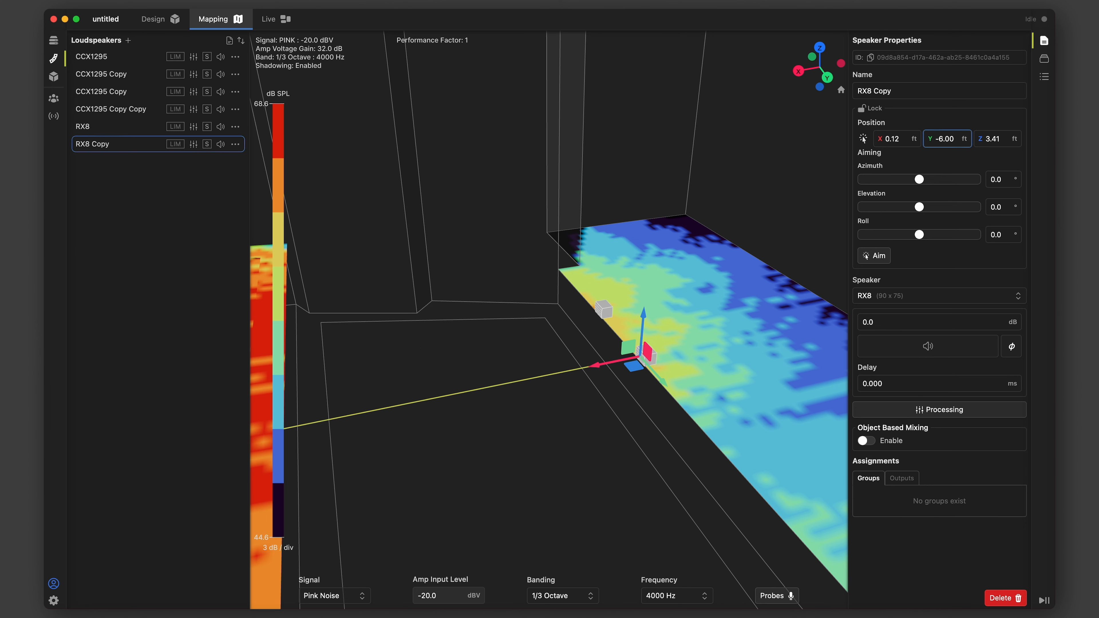
Duplicate the RX8 copy and set the new duplicate's Y position to 0.00 ft at the stage centre.
right_click(652, 354)
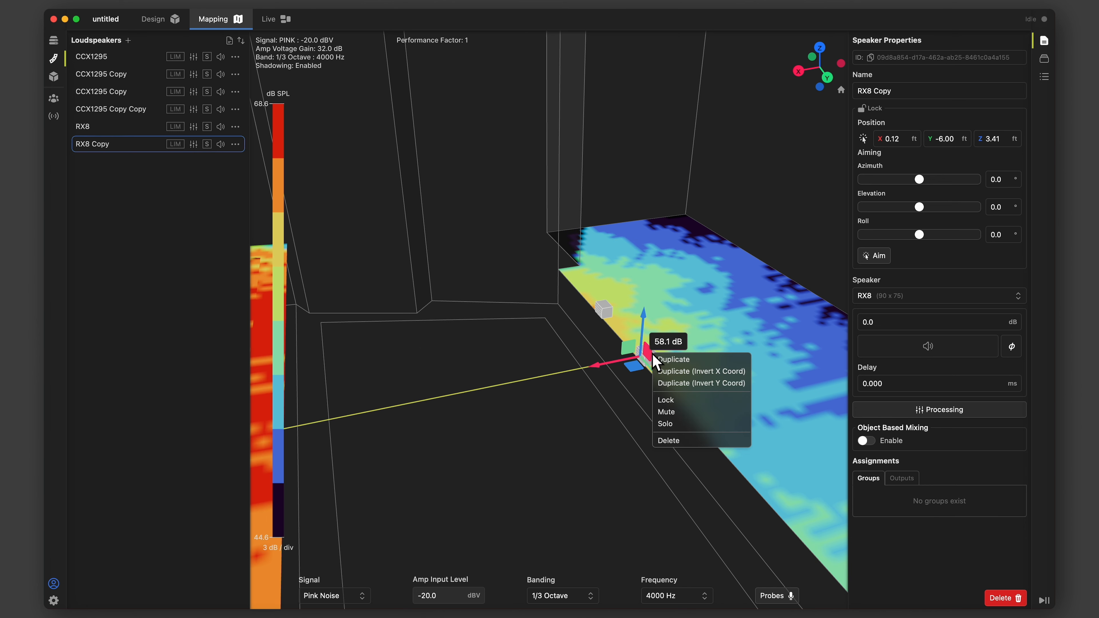
click(677, 363)
click(100, 161)
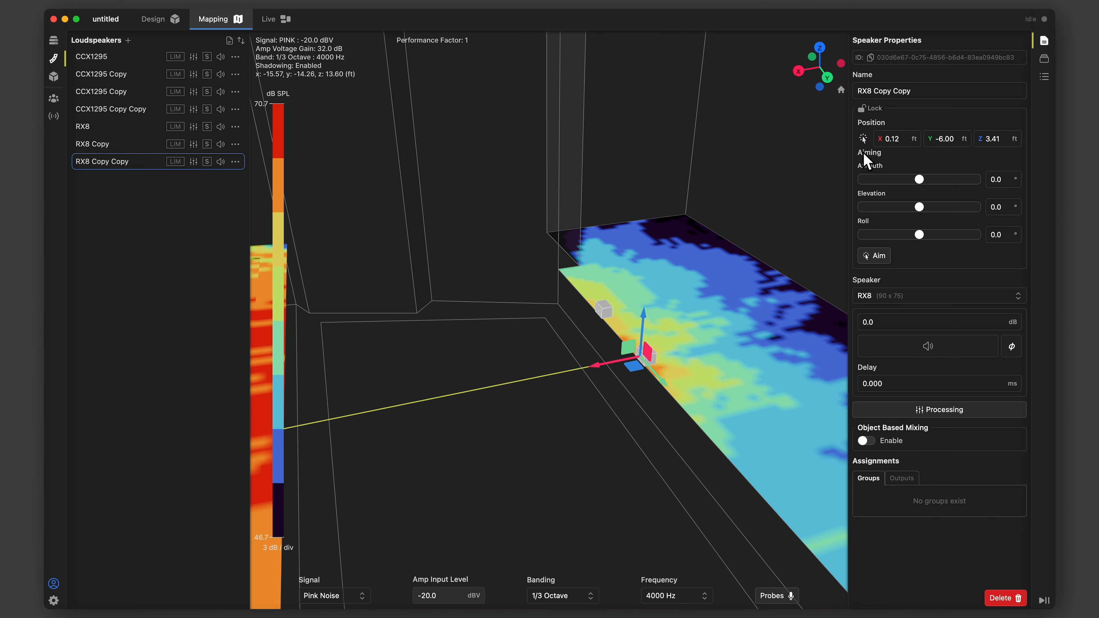
click(959, 139)
text(0.00)
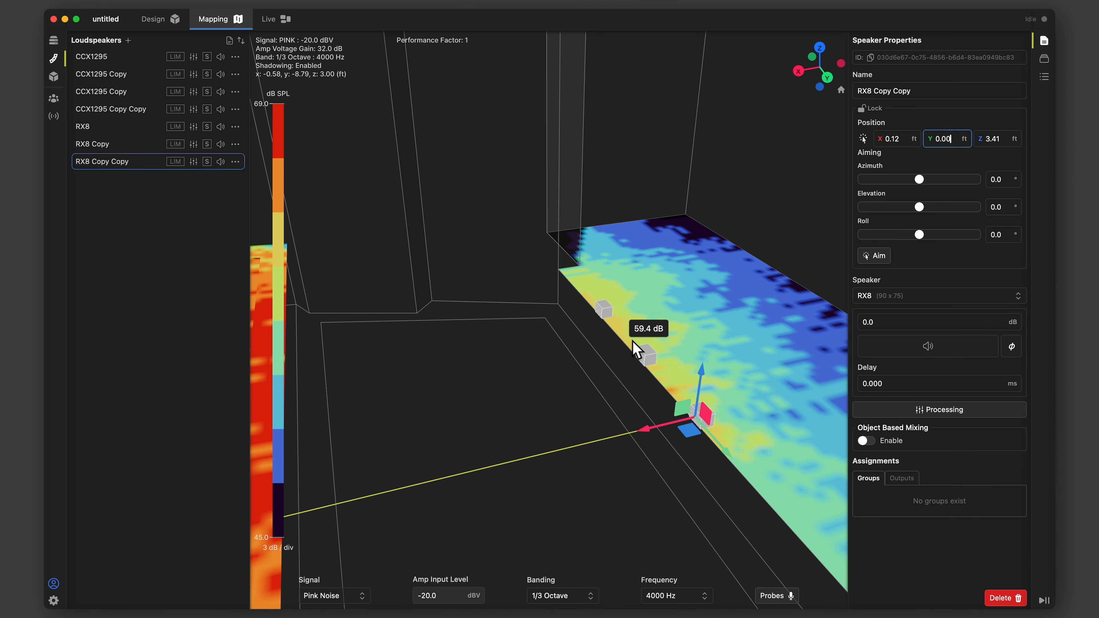
Duplicate the two off-centre RX8 loudspeakers with inverted Y coordinates to mirror them along the stage edge.
scroll(621, 387, down, 5)
click(669, 418)
drag(670, 418, 696, 433)
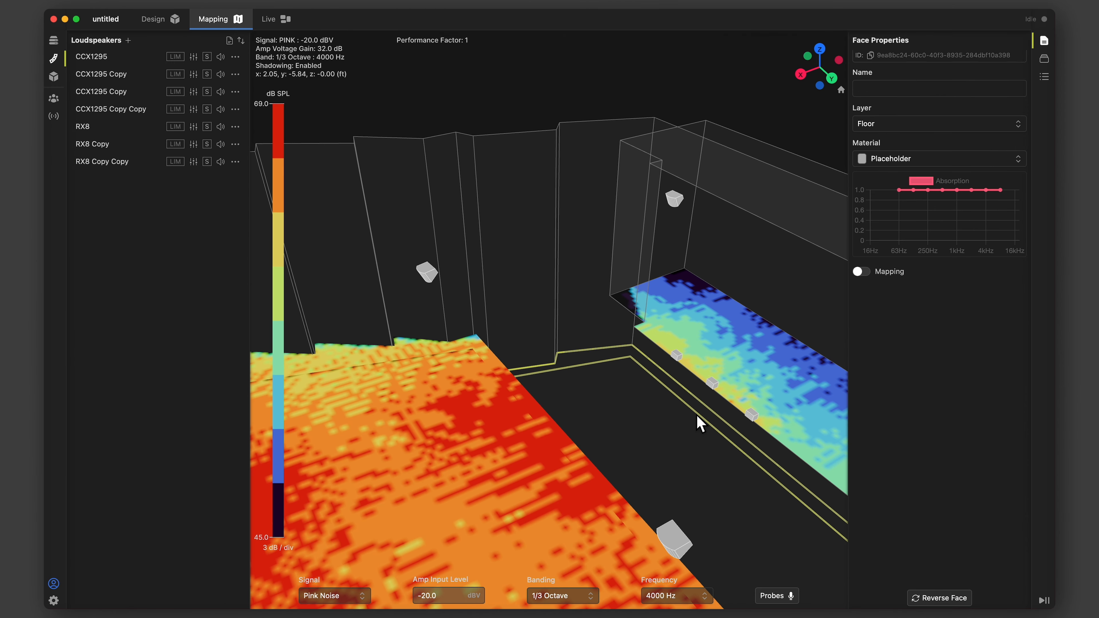
right_drag(696, 414, 605, 327)
scroll(605, 327, up, 2)
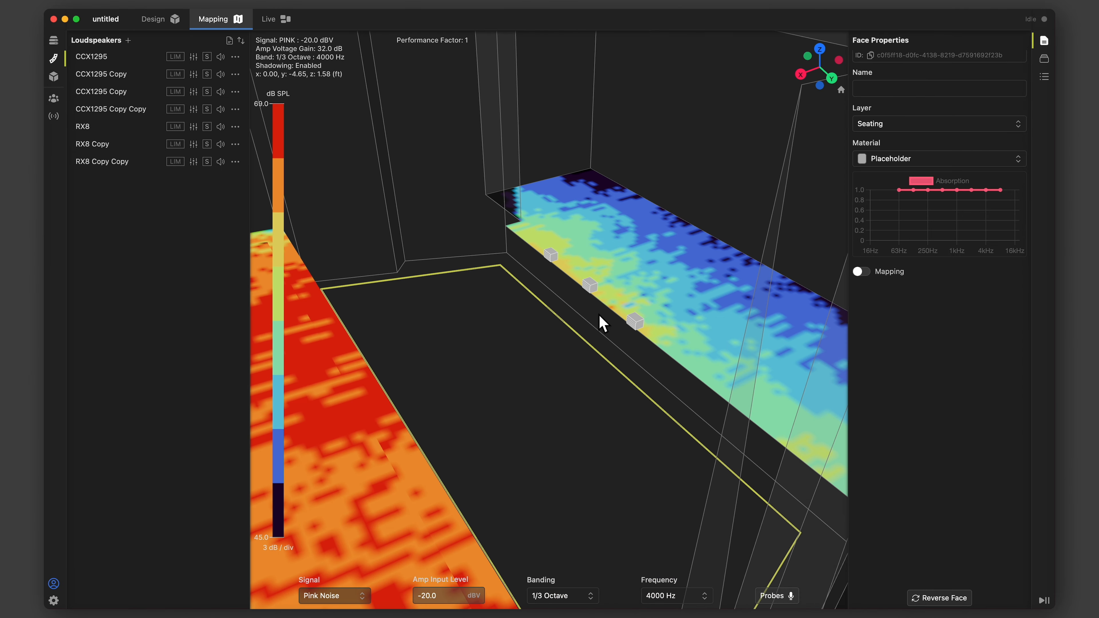
right_click(593, 287)
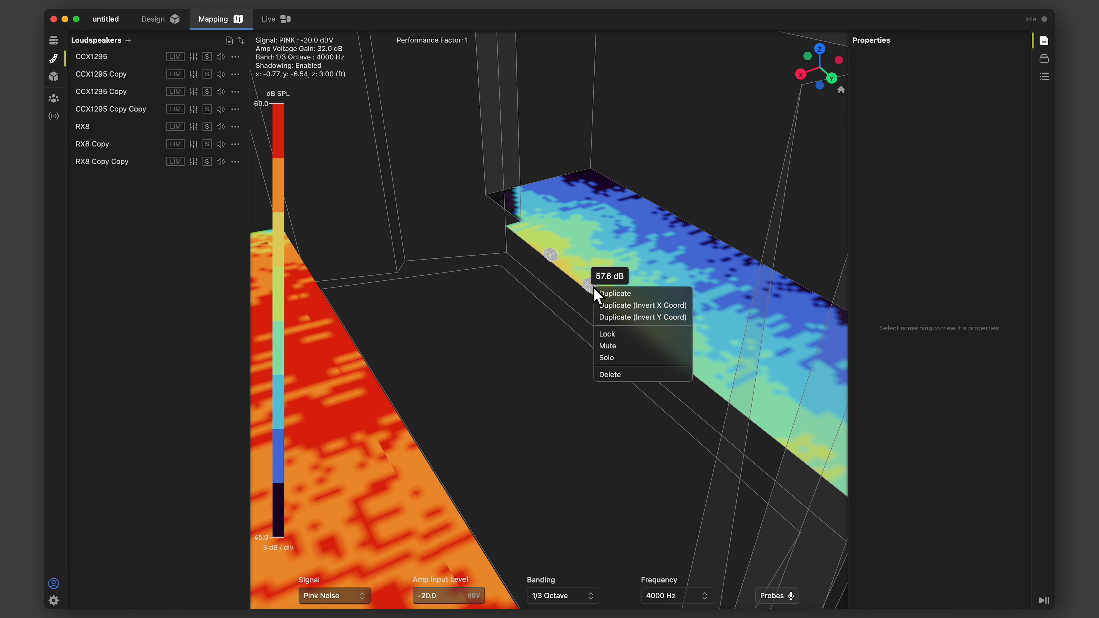
click(624, 324)
right_click(554, 257)
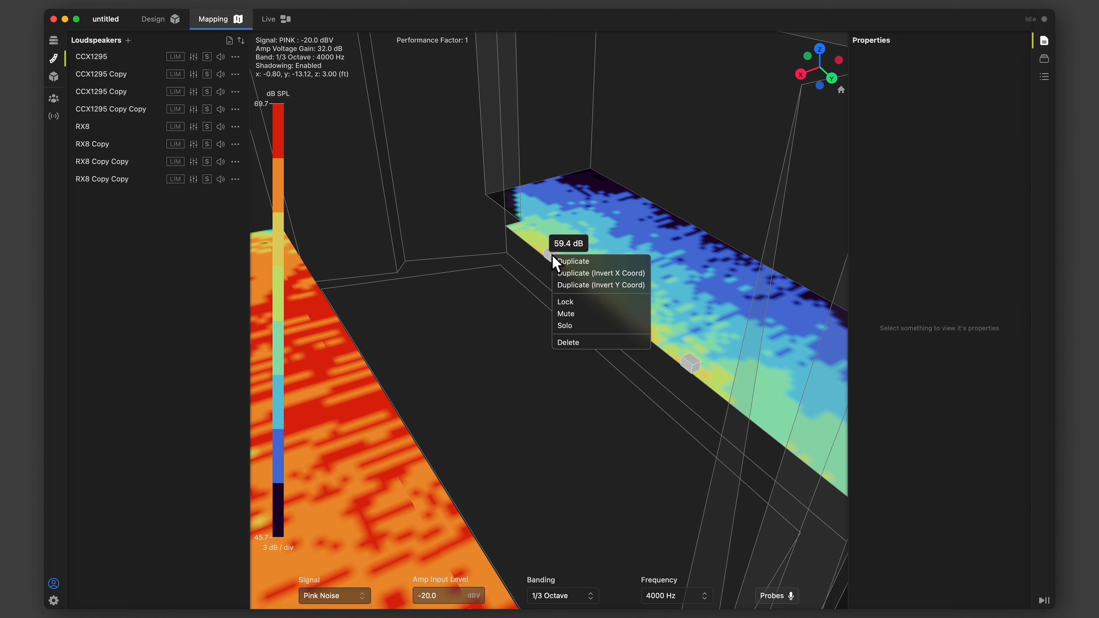
click(579, 290)
Enable mapping on the Floor-layer face bordering the front seating area and set its mapping offset to the Standing preset of 5.12 ft.
scroll(595, 355, down, 10)
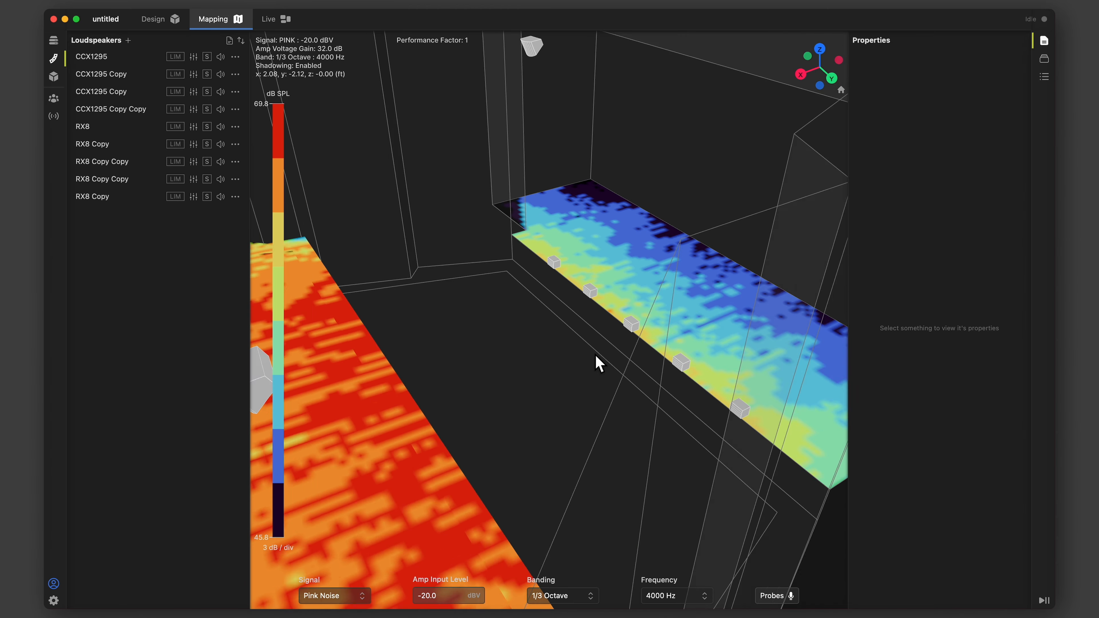
drag(594, 367, 698, 397)
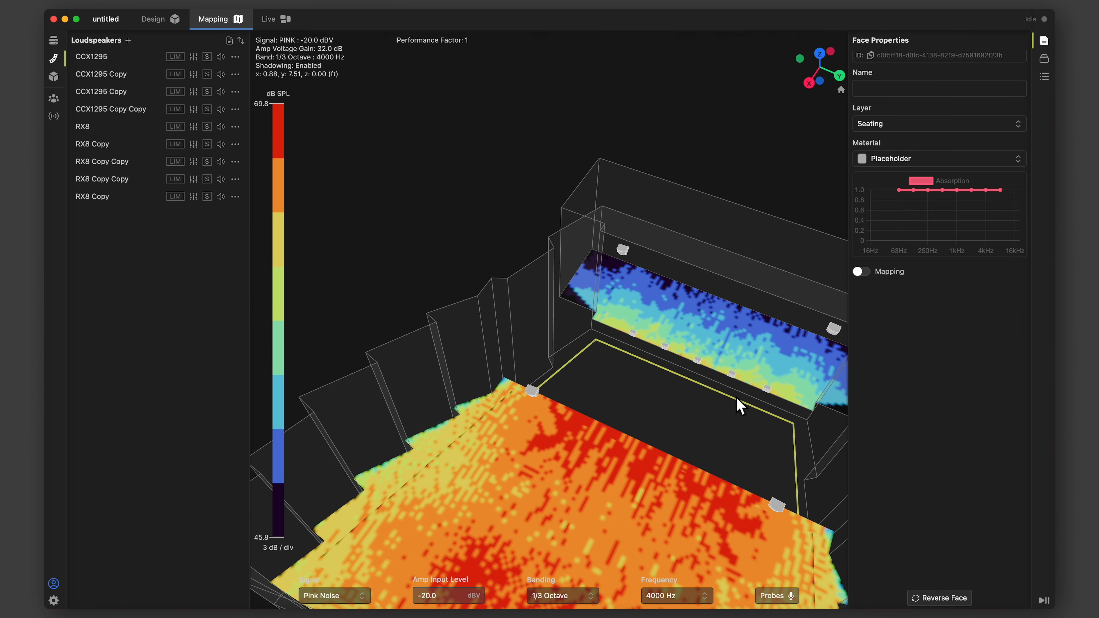
scroll(738, 403, up, 2)
right_drag(743, 409, 707, 391)
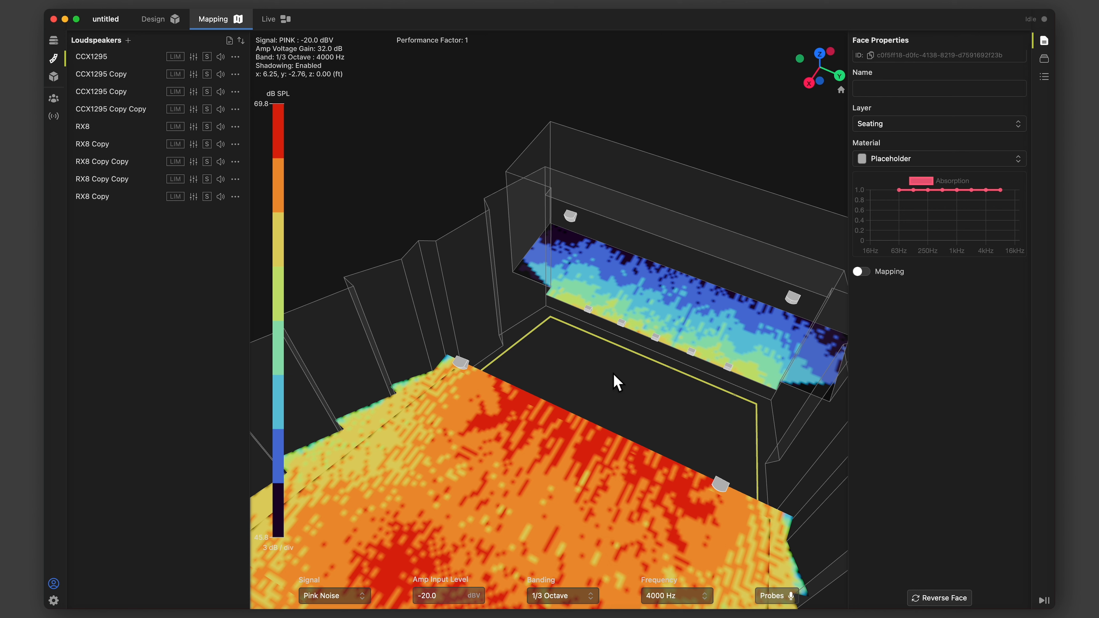
click(545, 321)
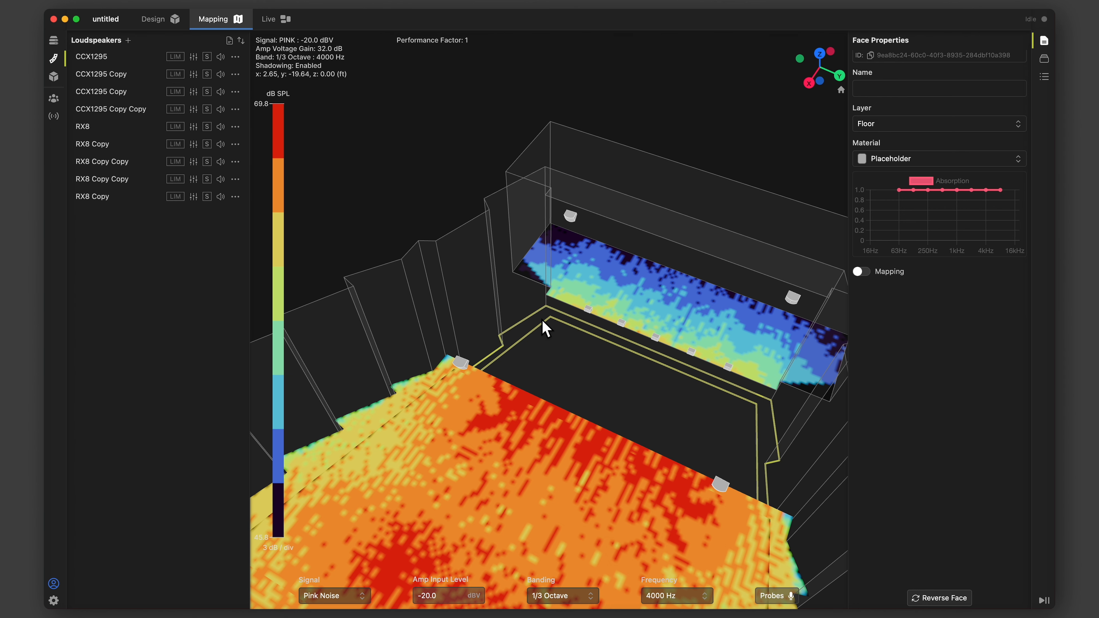
click(868, 274)
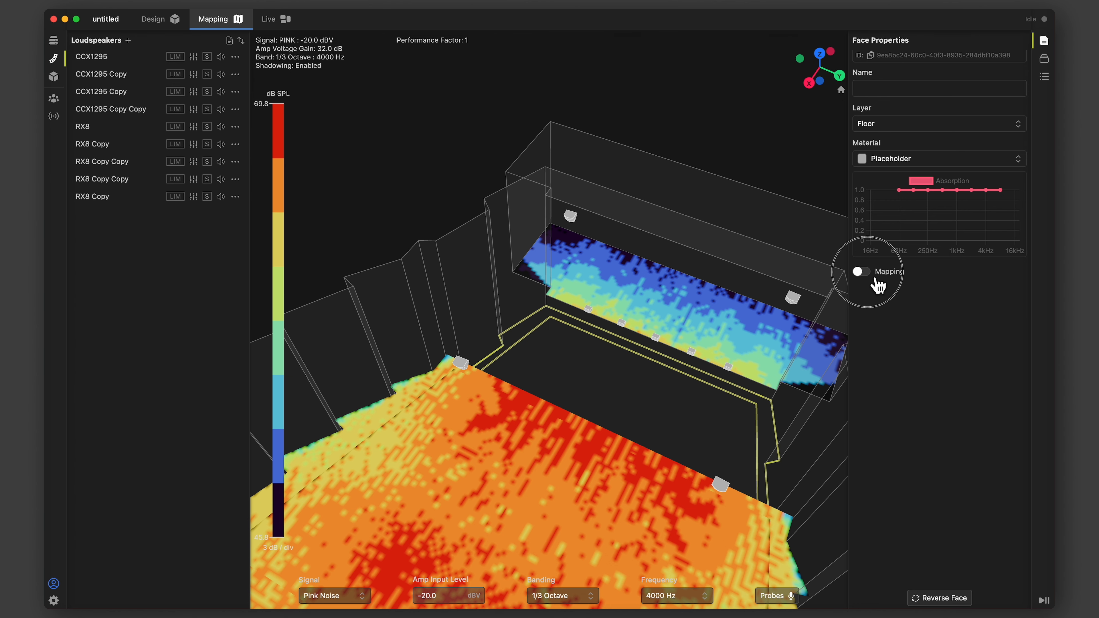
click(975, 331)
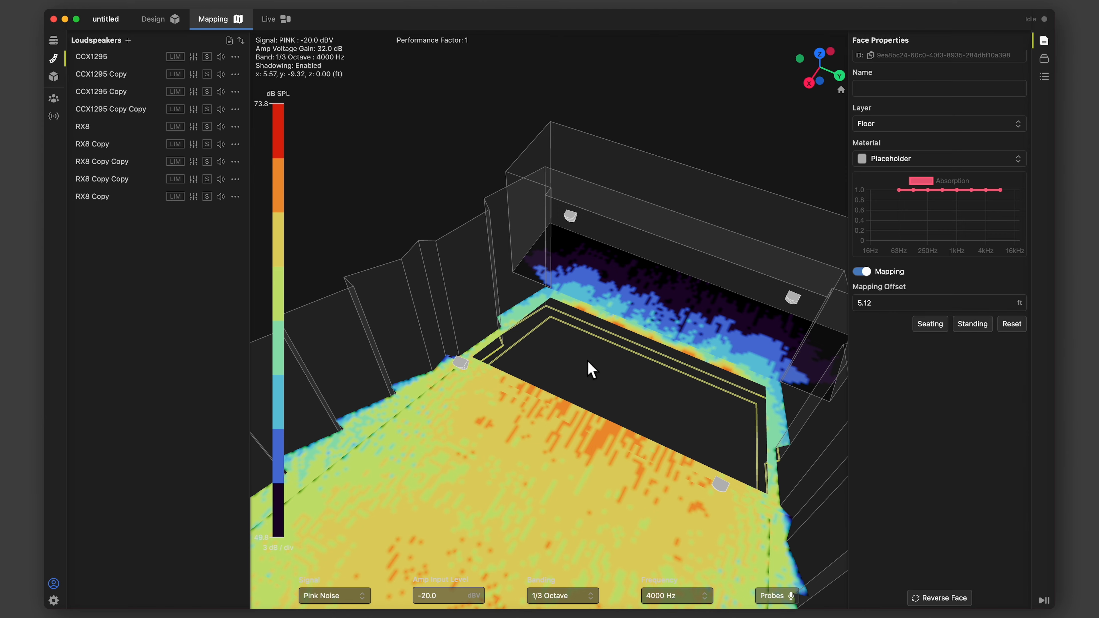
Enable mapping on the unmapped Seating-layer face in front of the stage with the Standing offset of 5.12 ft.
click(589, 370)
click(861, 272)
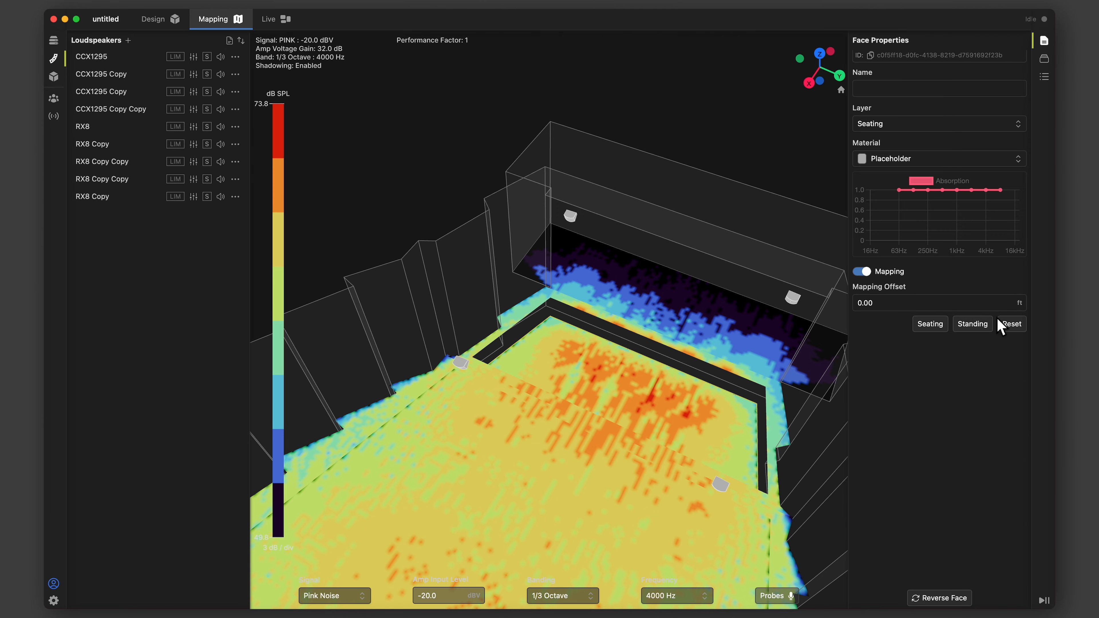
click(973, 324)
Add three new loudspeaker groups to the project.
drag(822, 417, 736, 371)
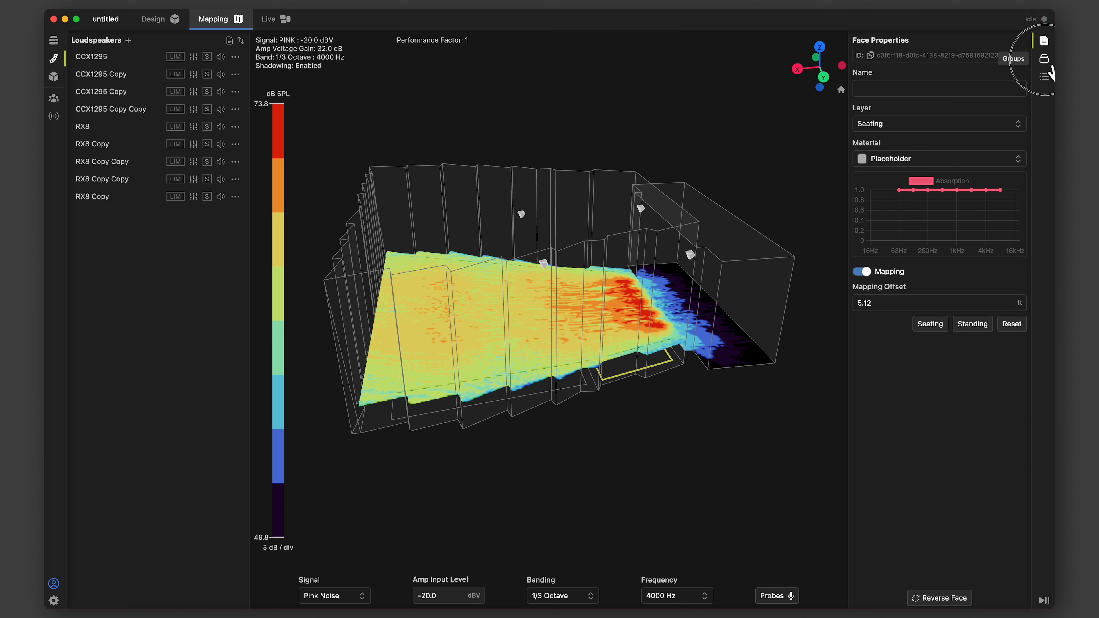
click(1044, 58)
click(893, 47)
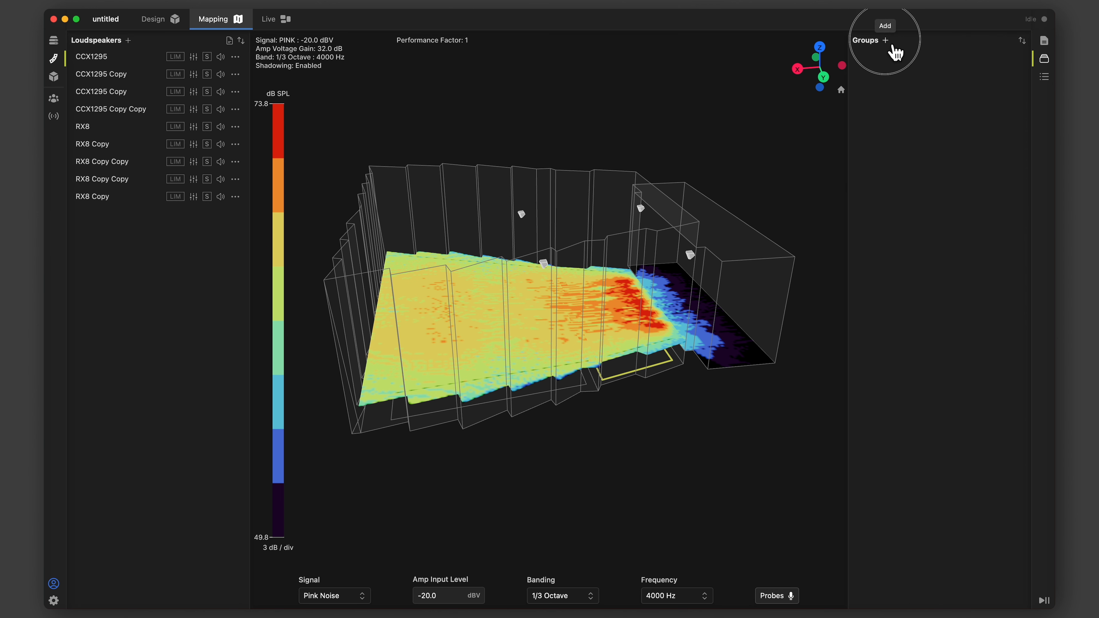
click(892, 47)
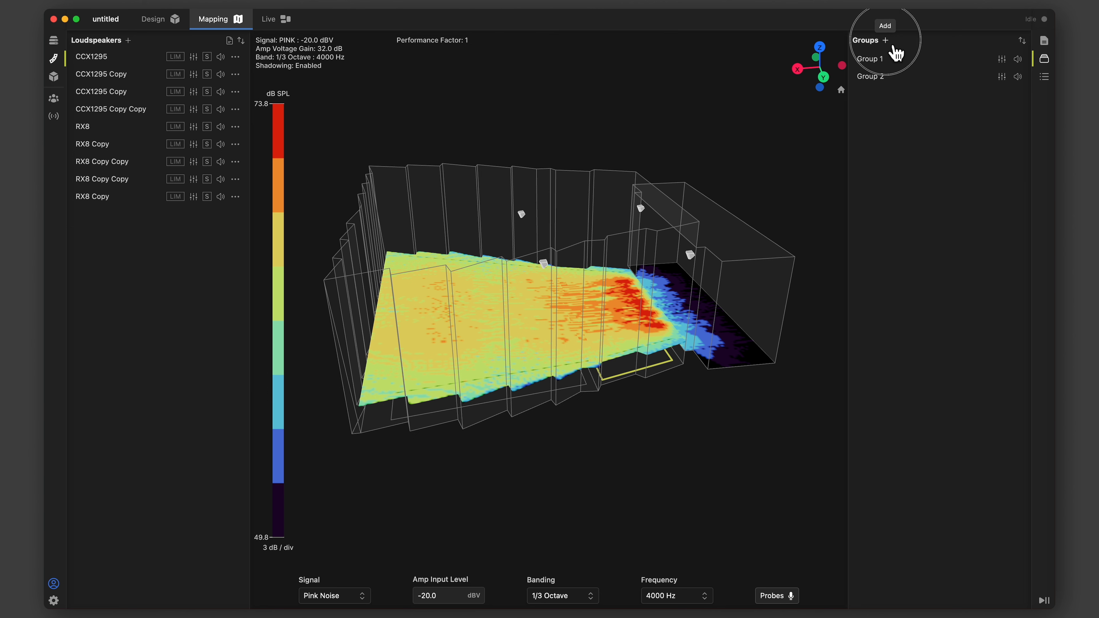
Rename the three groups, in order, as Main, Delays and Front Fills.
double_click(895, 65)
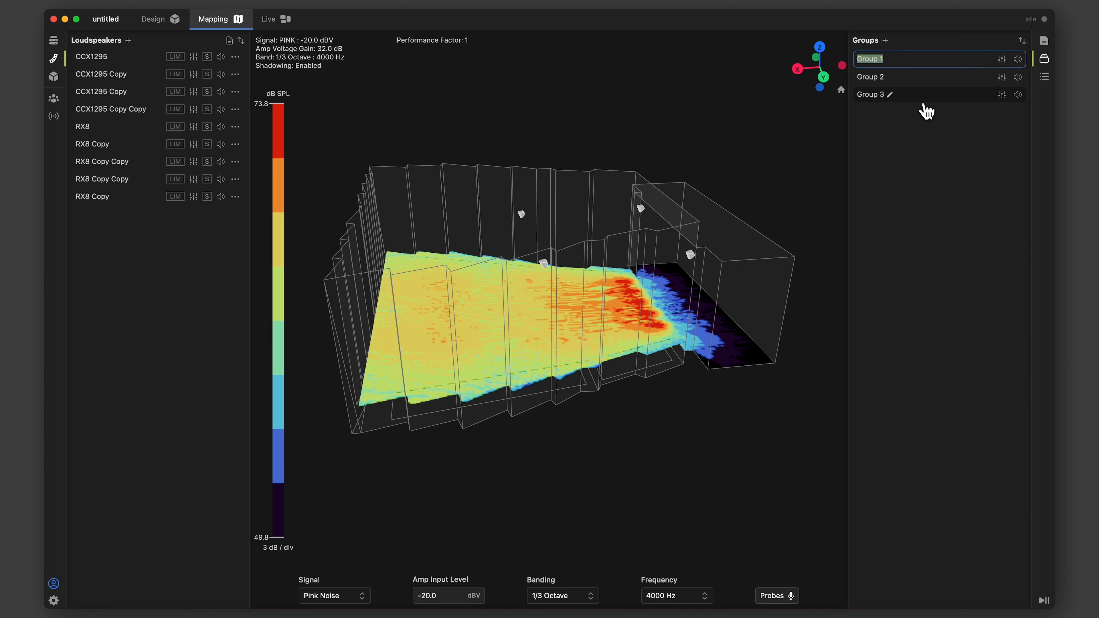
text(Main)
double_click(894, 79)
text(Delays)
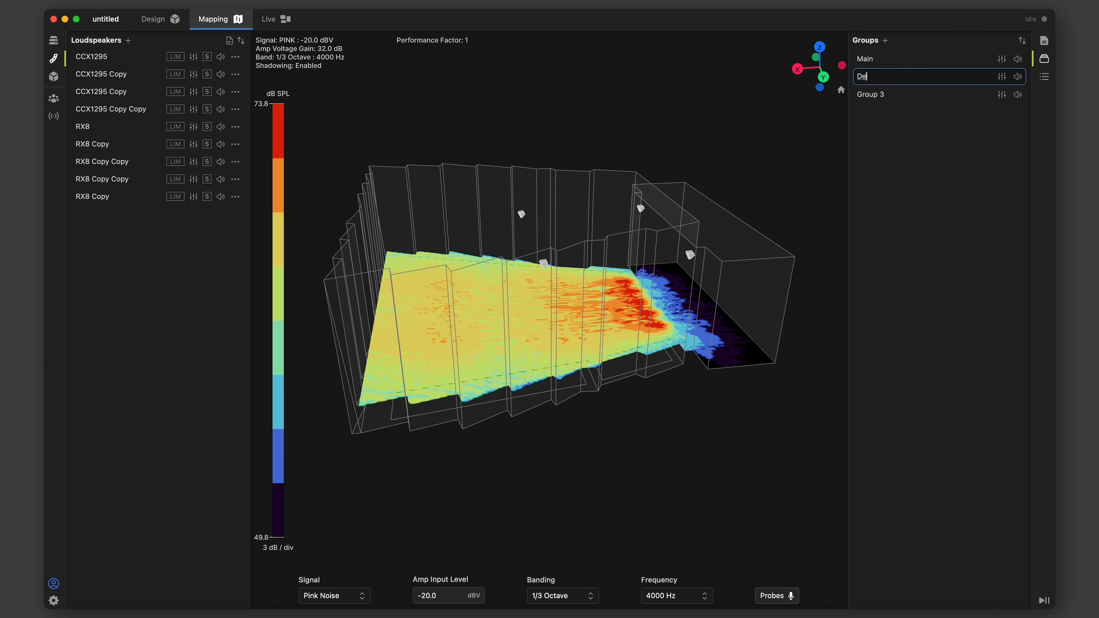
double_click(895, 96)
text(Front Fills)
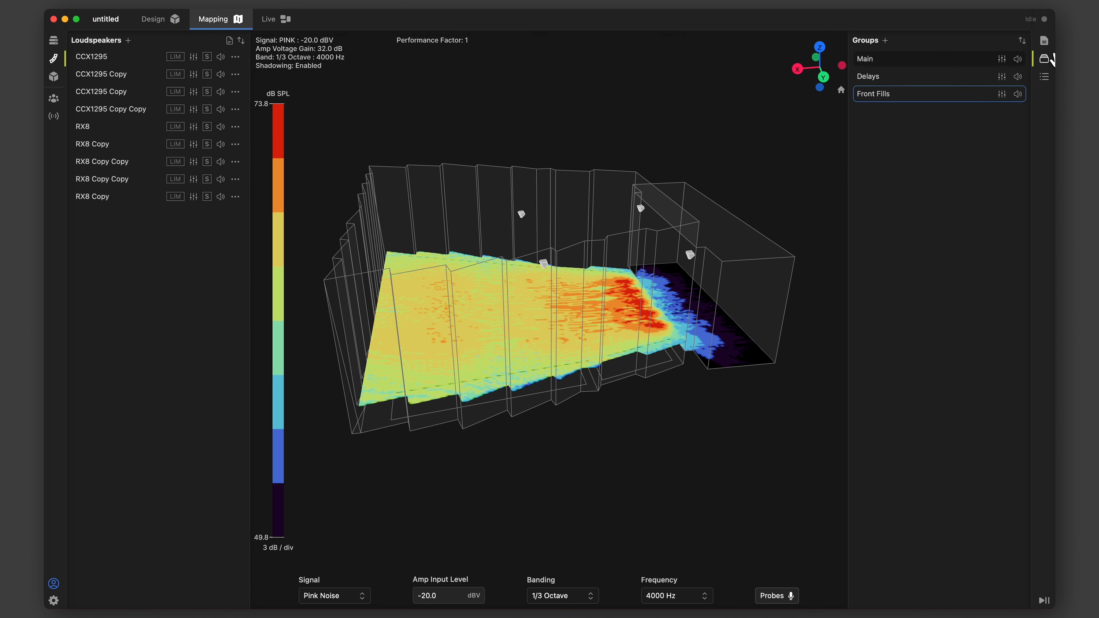
Assign the CCX1295 and its first copy, the pair above the stage edge, to the Main group.
click(1044, 40)
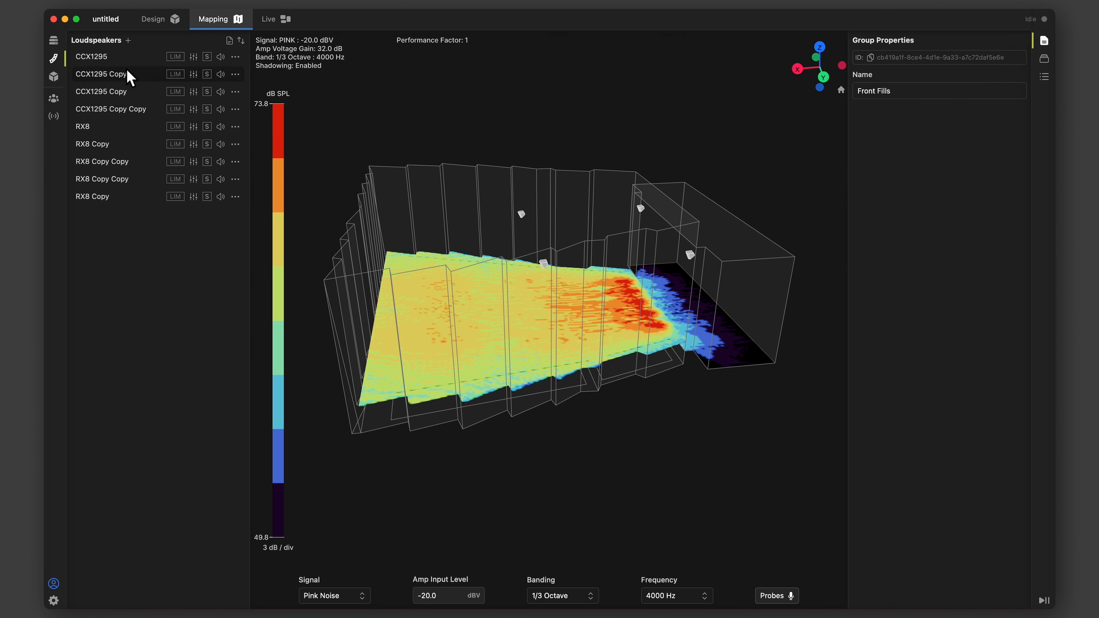
click(136, 63)
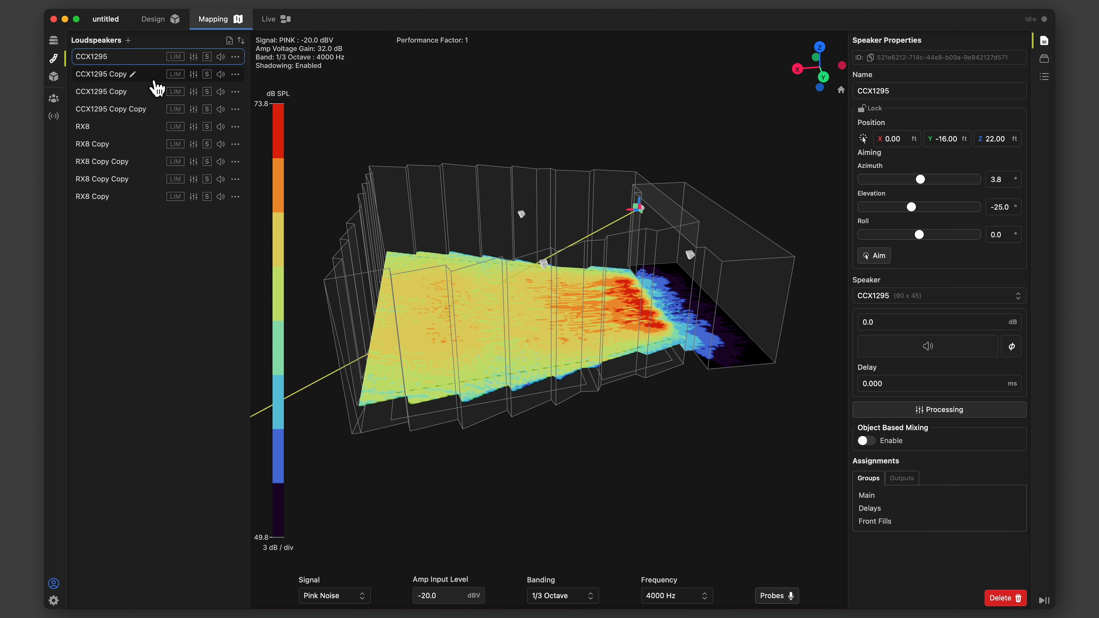
shift+click(154, 78)
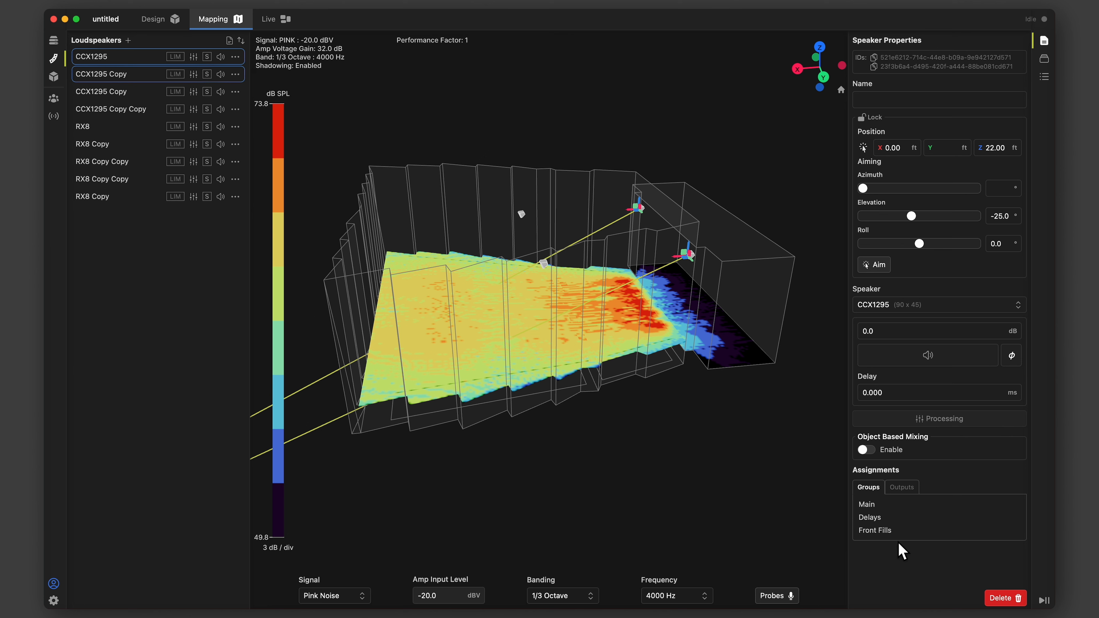
click(879, 511)
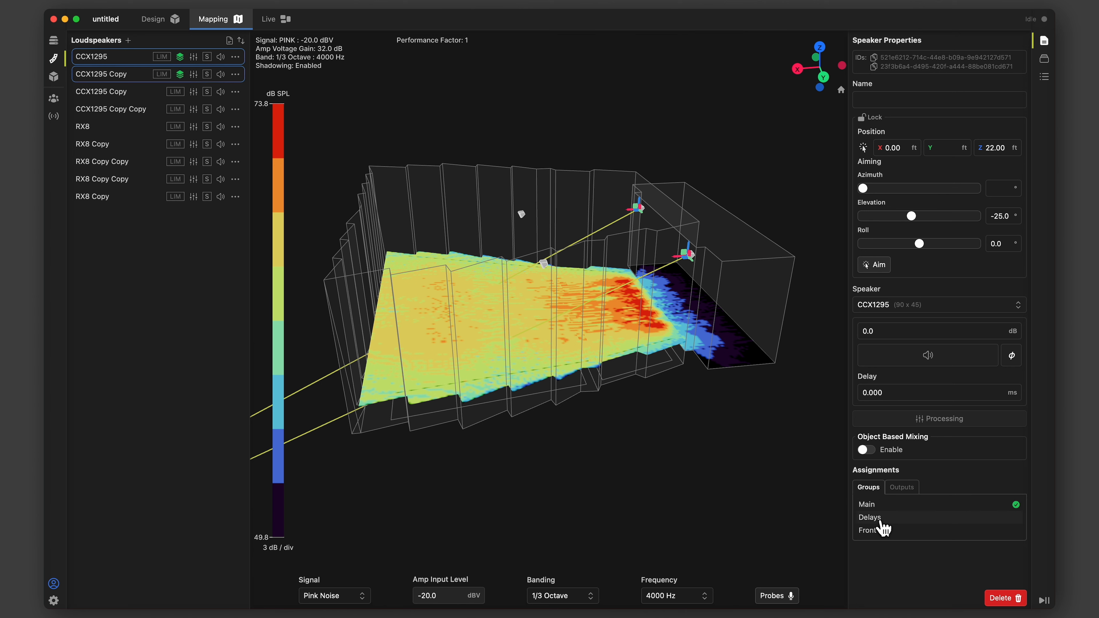
mouse_move(187, 62)
mouse_move(188, 80)
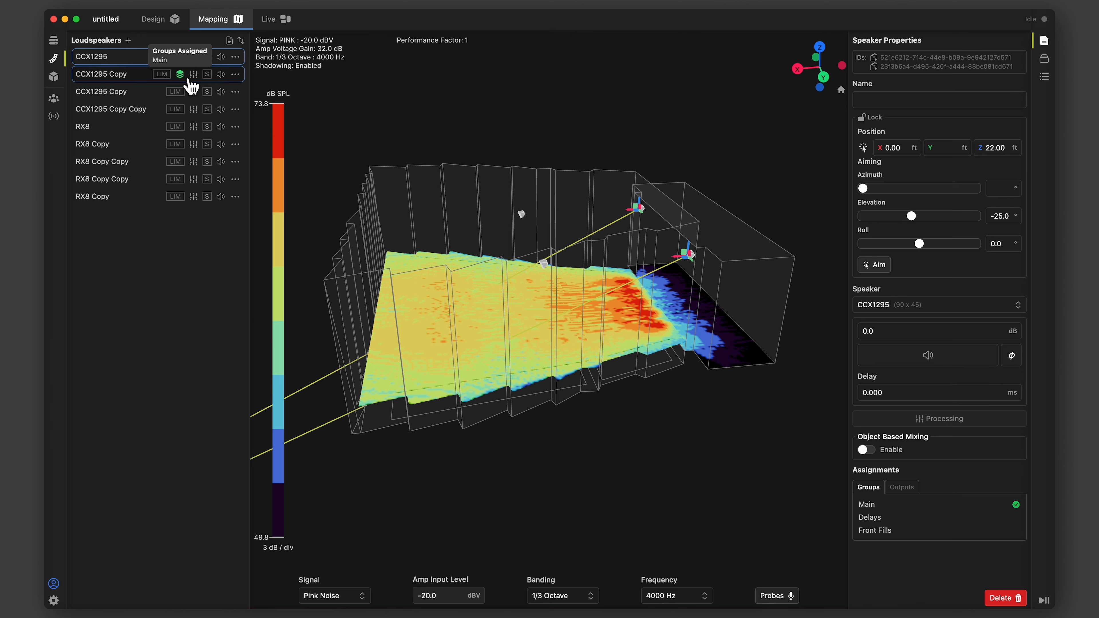
Assign the other two CCX1295 copies, the pair hanging over the audience, to the Delays group.
click(111, 96)
shift+click(116, 107)
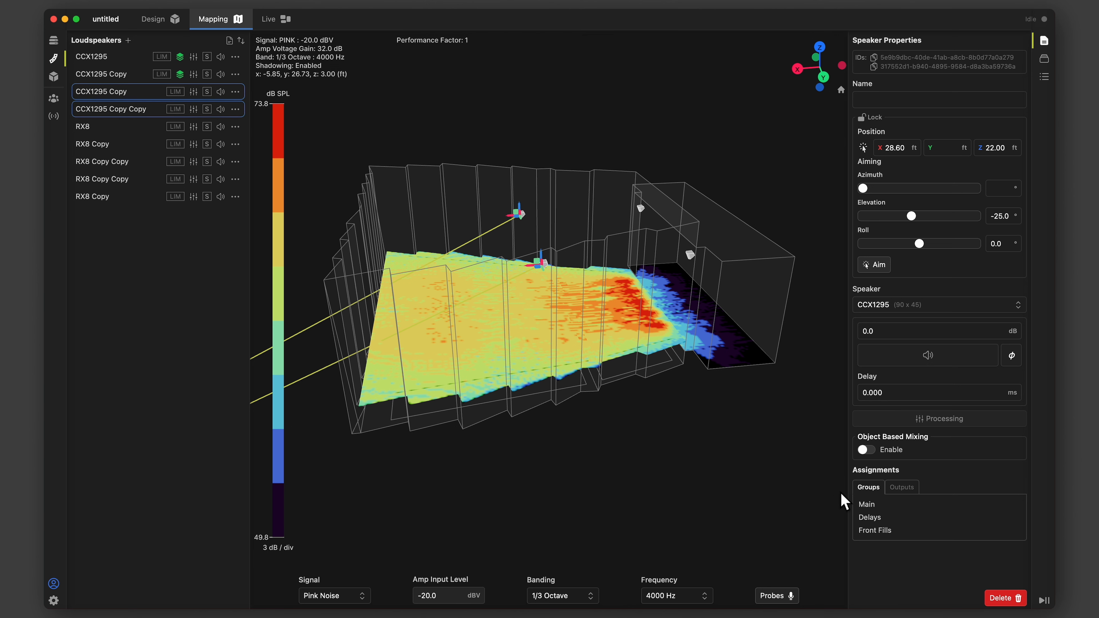
click(892, 520)
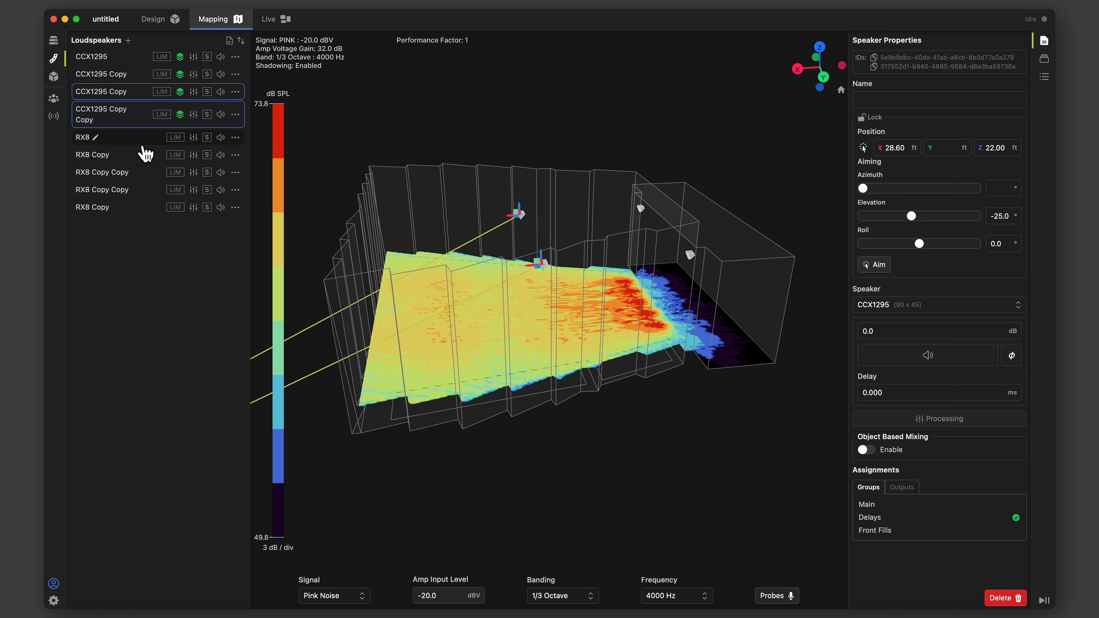
Assign all five RX8 loudspeakers to the Front Fills group.
click(130, 137)
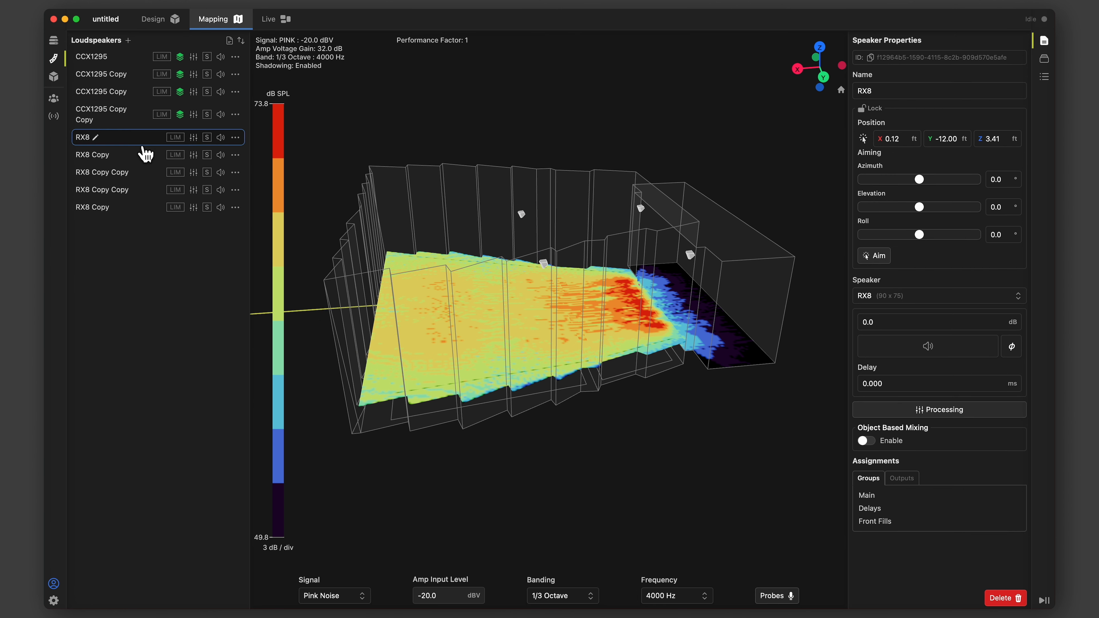
shift+click(147, 212)
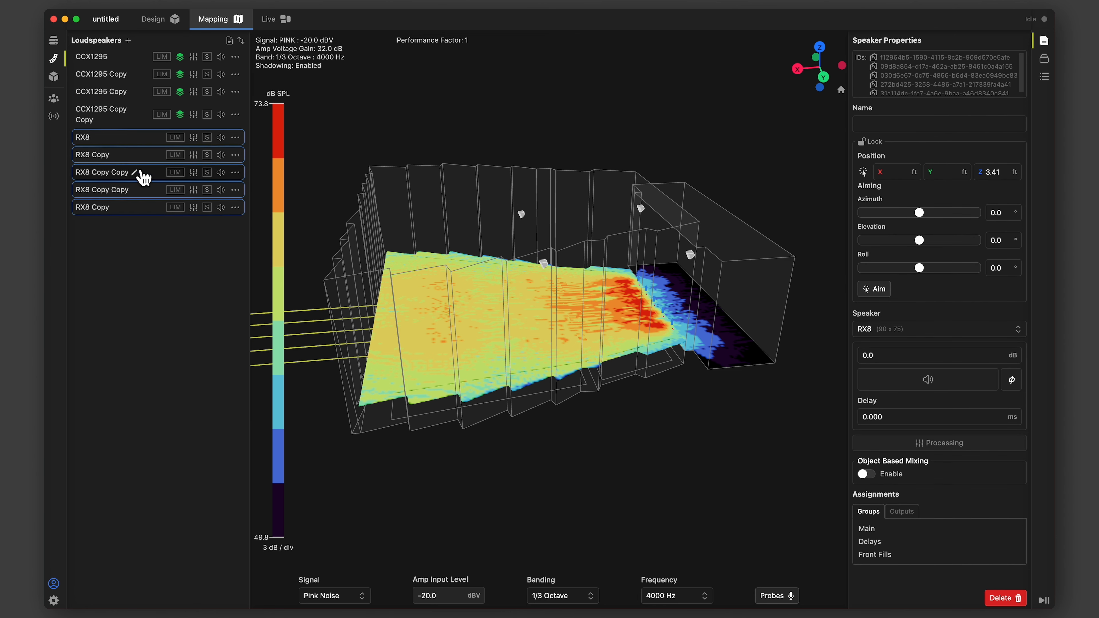
click(905, 562)
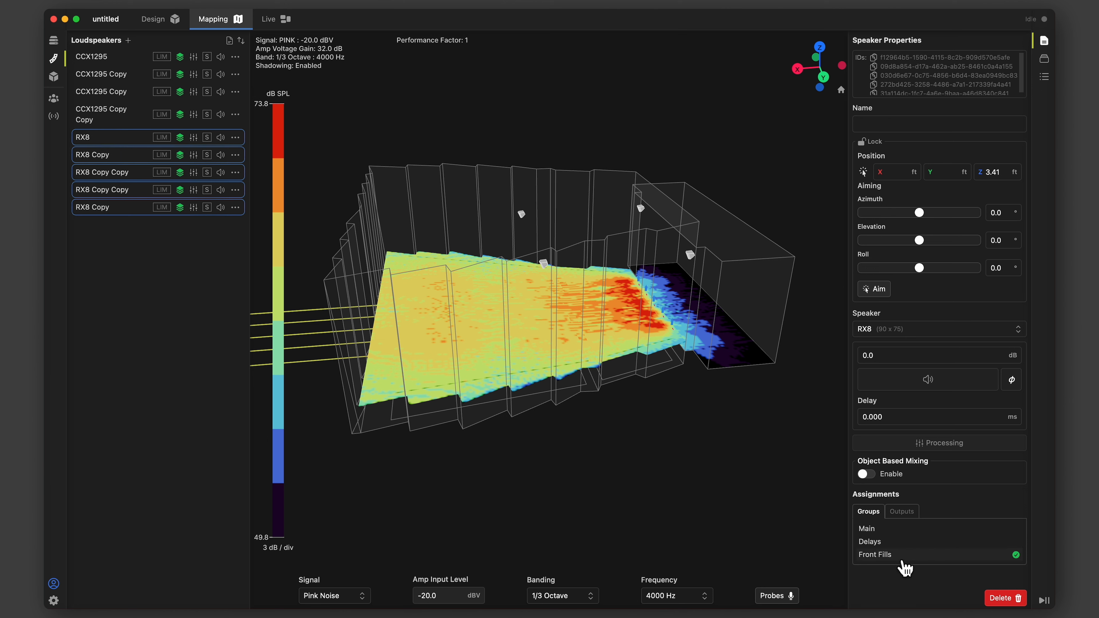
Set the gain of the Front Fills group to -5.0 dB in its controls.
click(1046, 61)
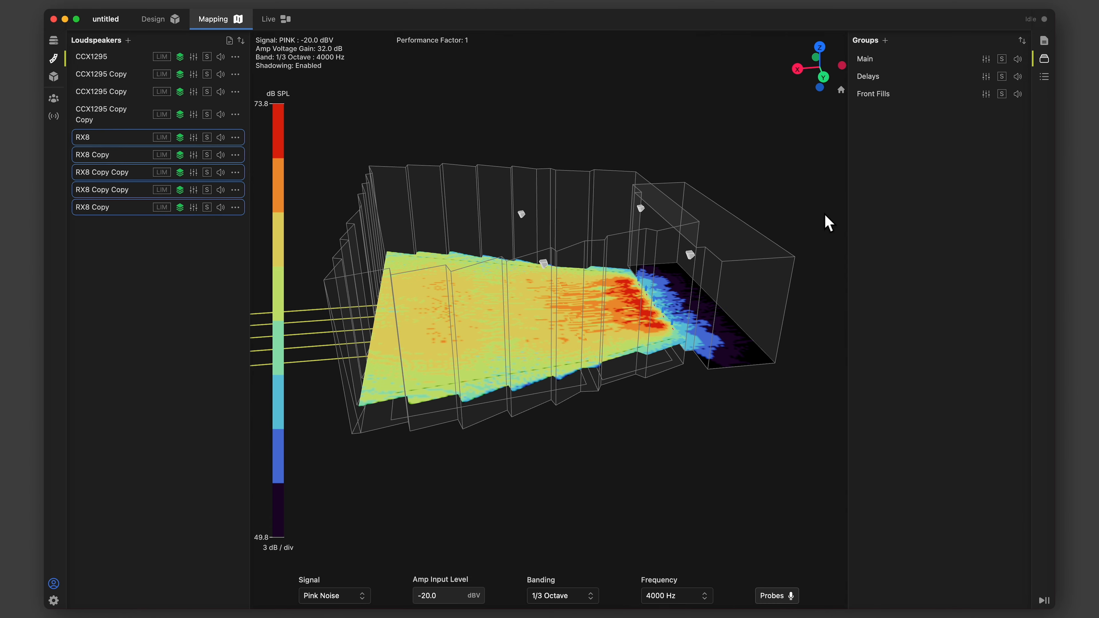
mouse_move(722, 356)
drag(722, 356, 669, 420)
scroll(669, 420, up, 5)
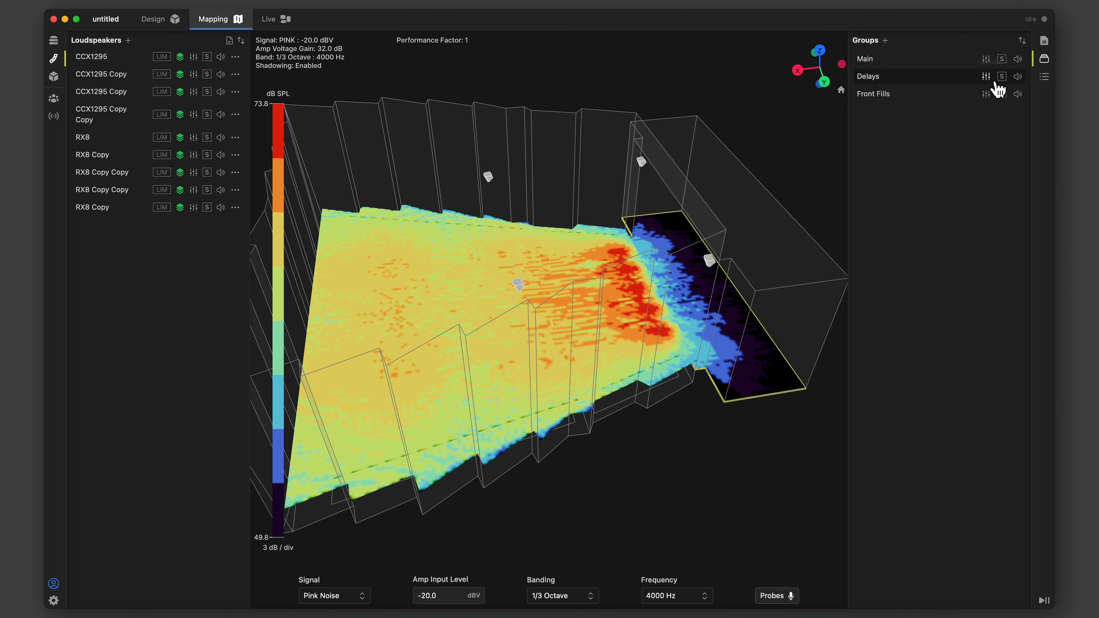
click(995, 101)
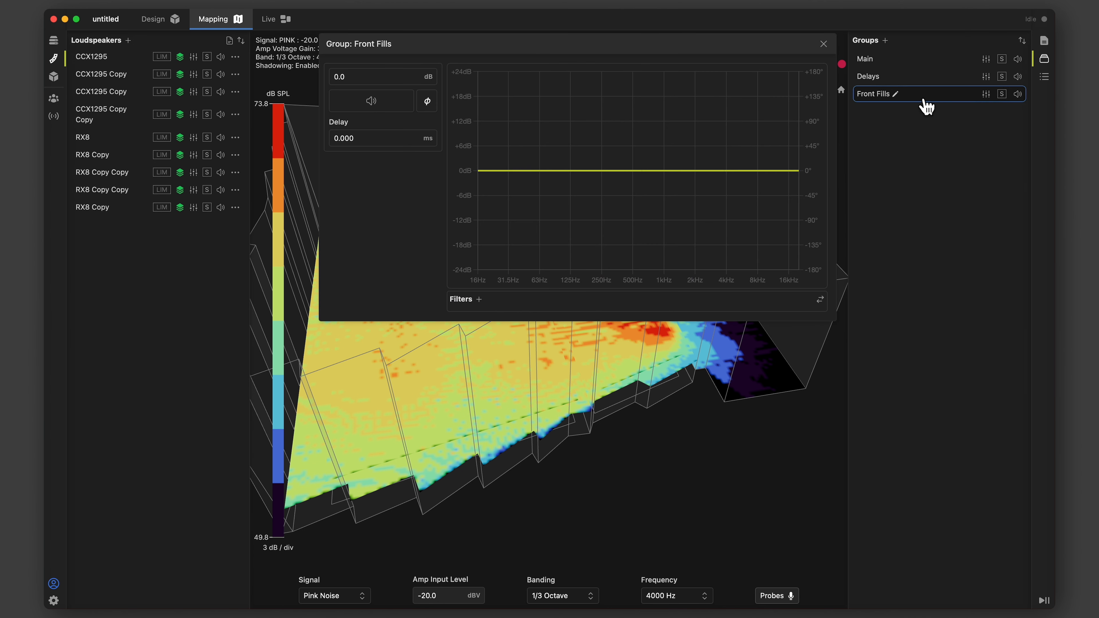
scroll(675, 412, down, 5)
drag(679, 405, 684, 471)
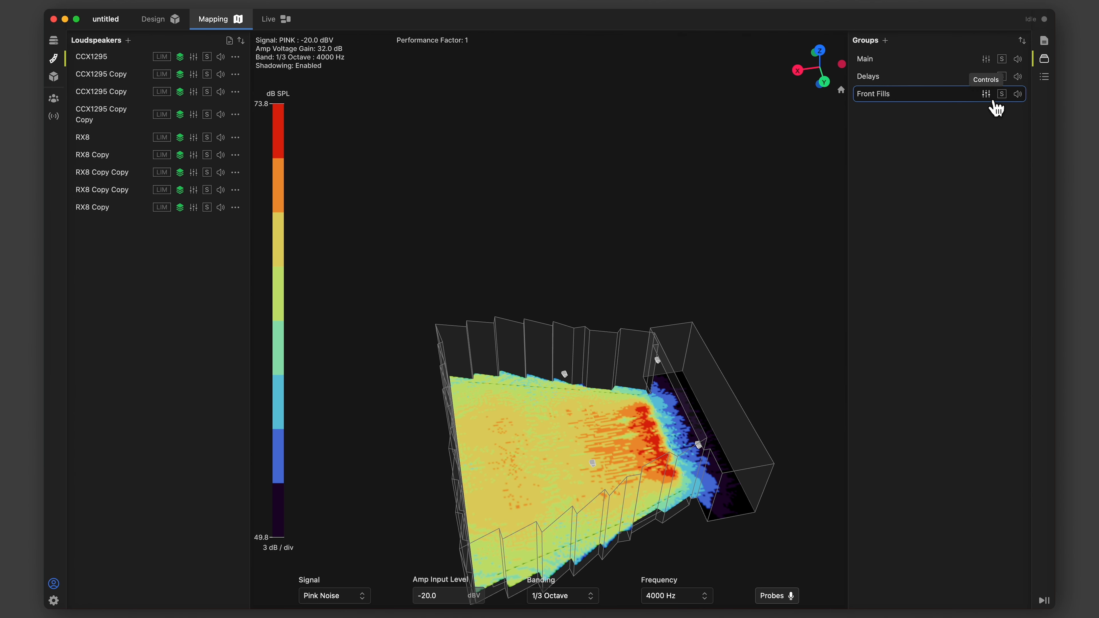
click(986, 94)
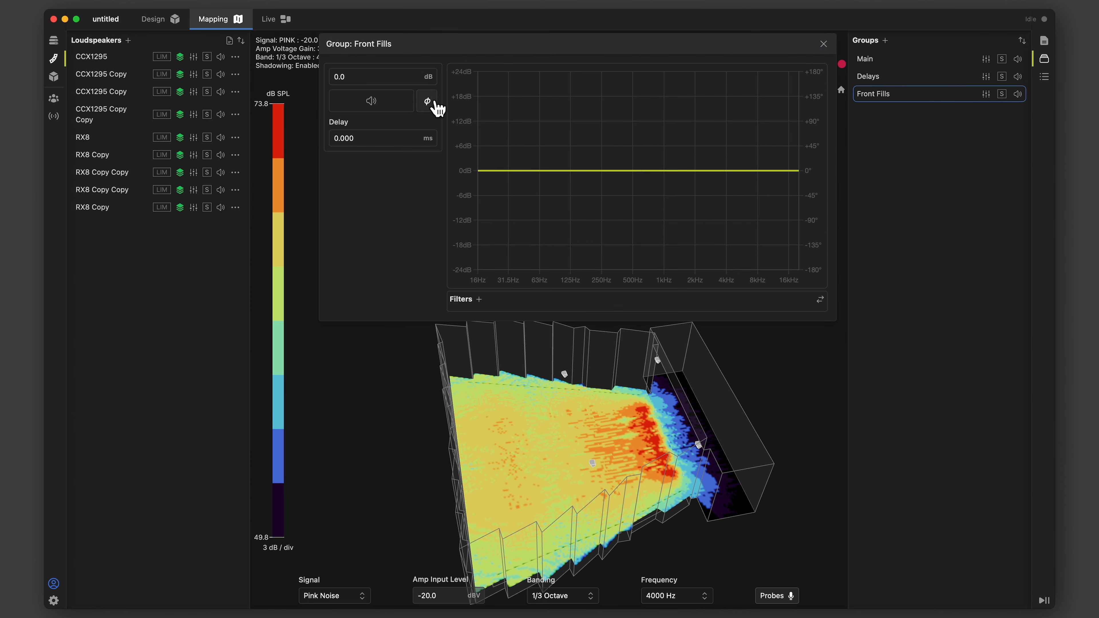
click(369, 76)
key(Down)
key(Down)
key(Down)
key(Down)
key(Down)
key(Down)
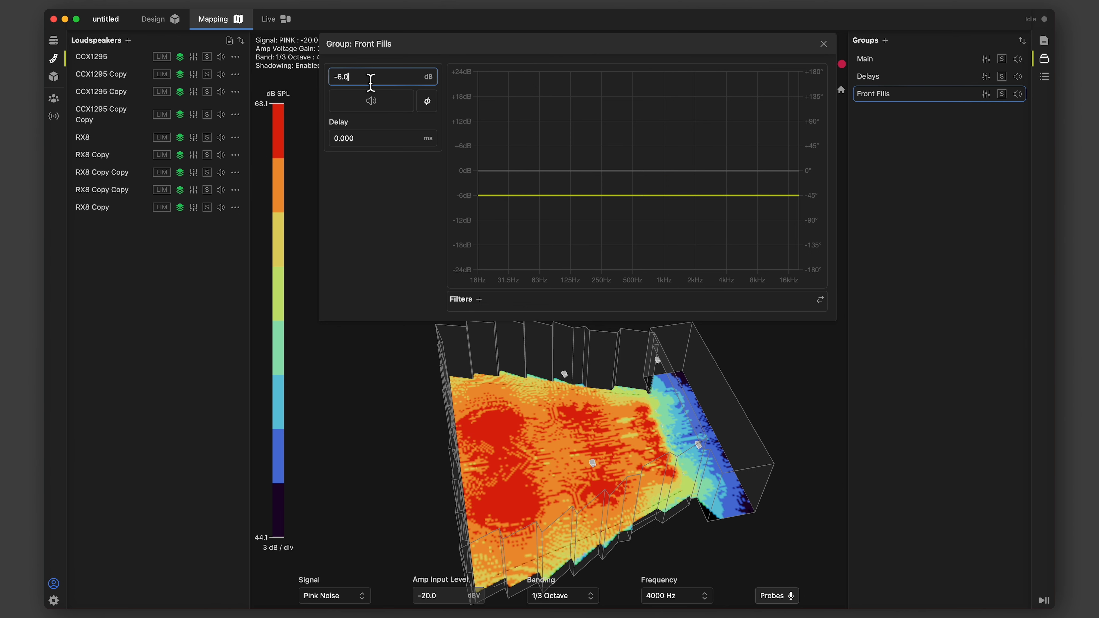
key(Up)
key(Up)
key(Down)
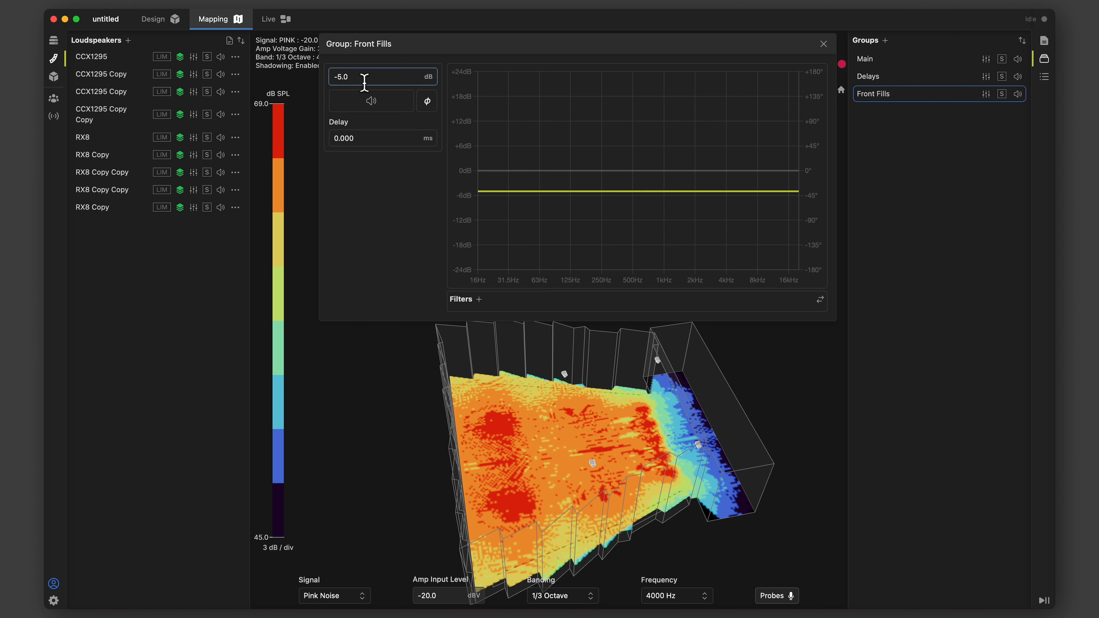
Toggle the Front Fills group's mute and polarity inversion on and back off.
click(383, 111)
click(383, 112)
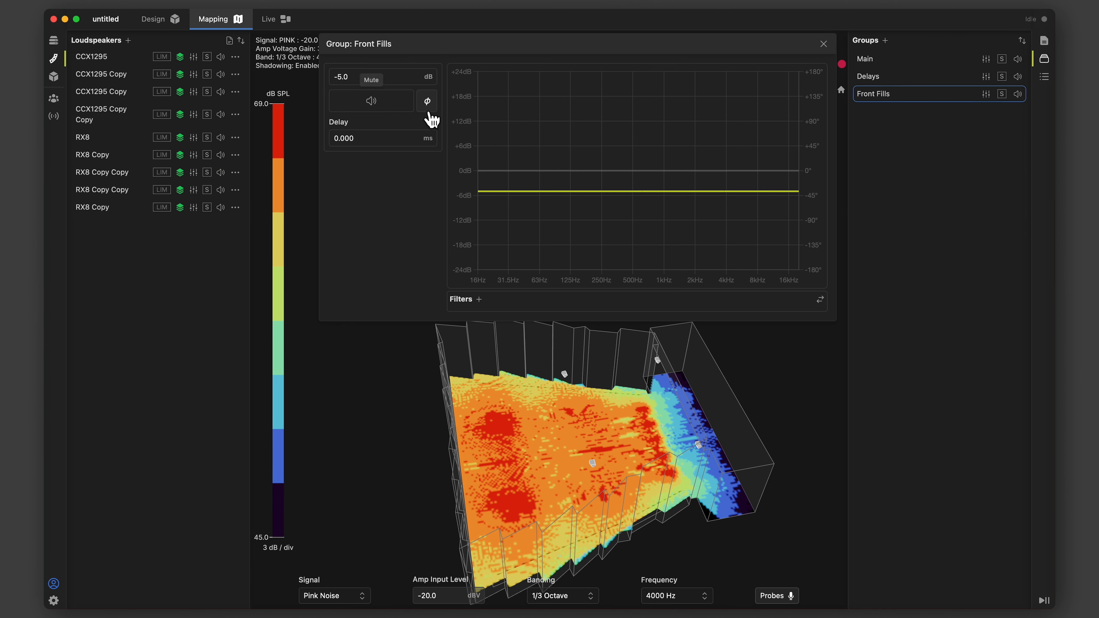
click(432, 108)
click(435, 108)
Add a High Pass filter to the Front Fills group and lower its cutoff frequency to about 191 Hz.
click(479, 300)
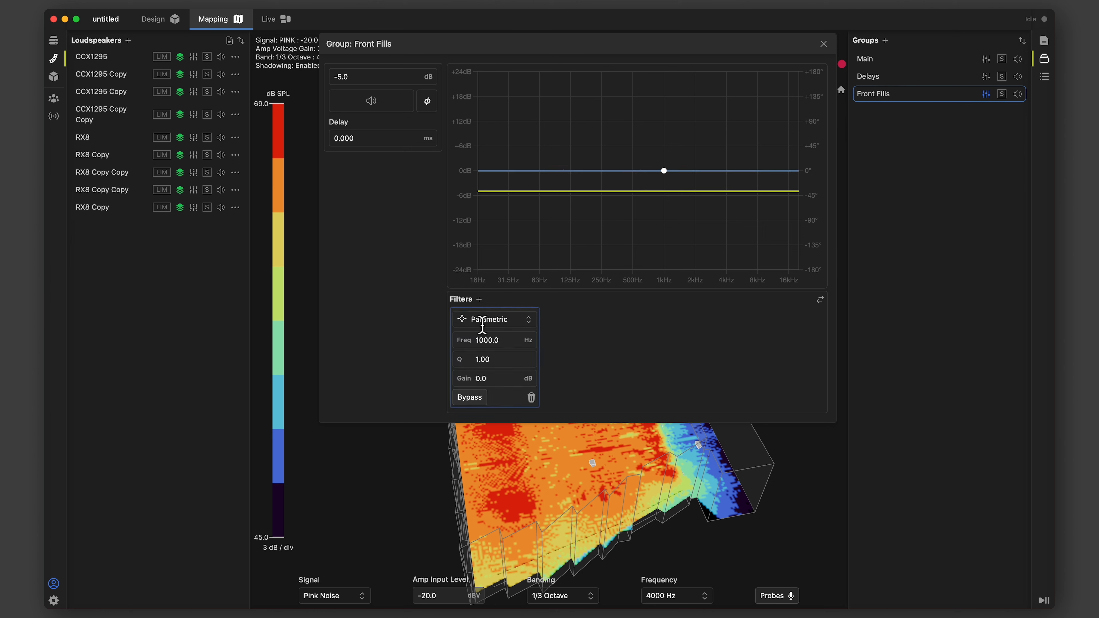
click(490, 319)
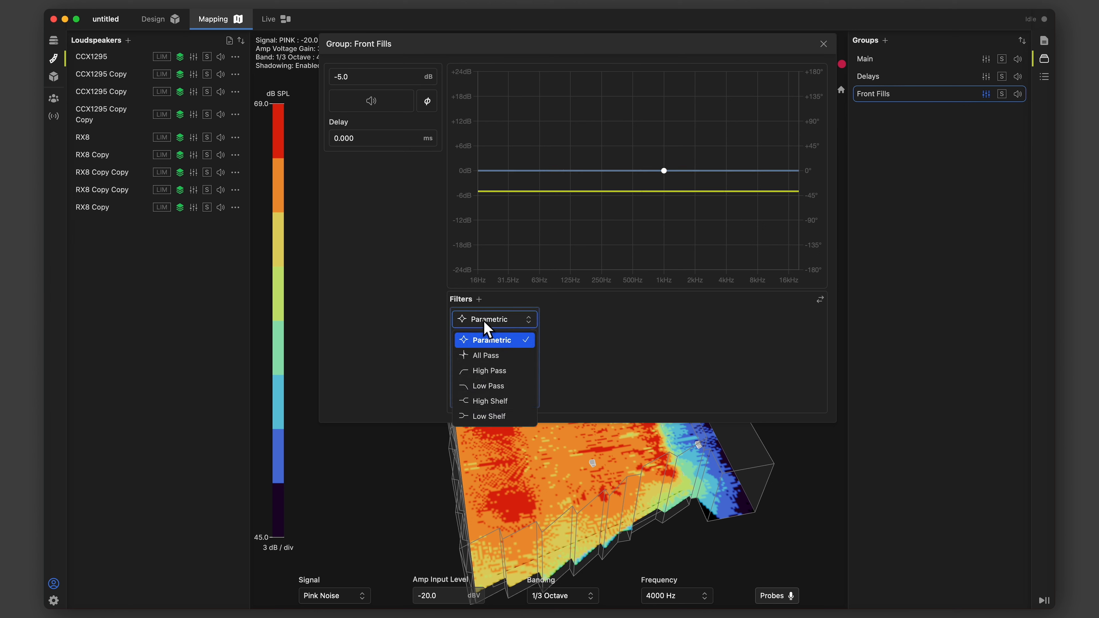
click(499, 376)
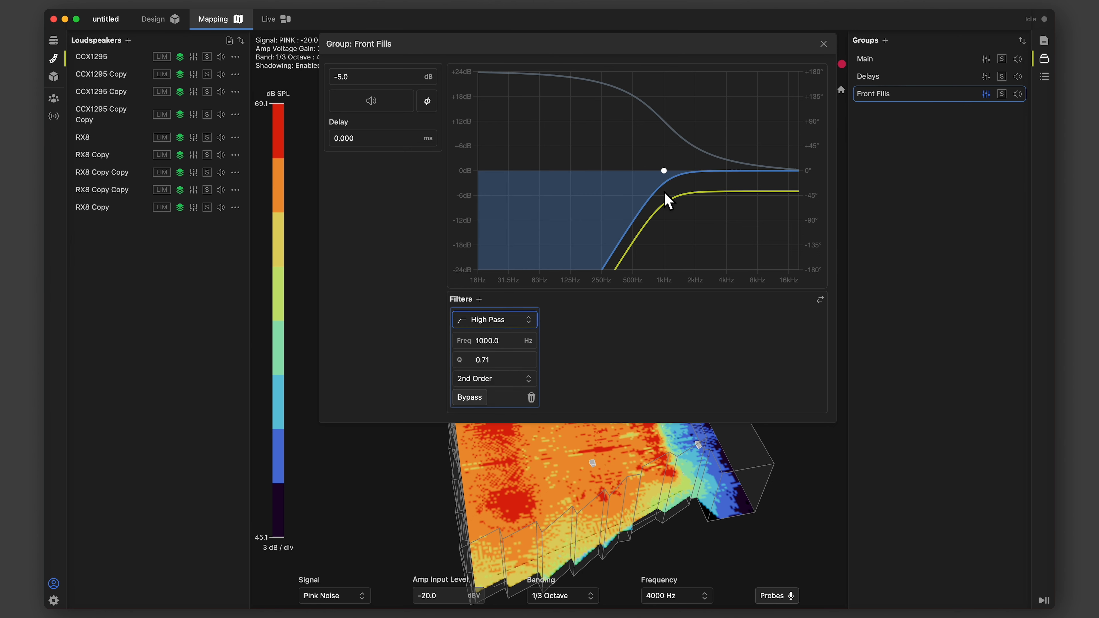
click(499, 324)
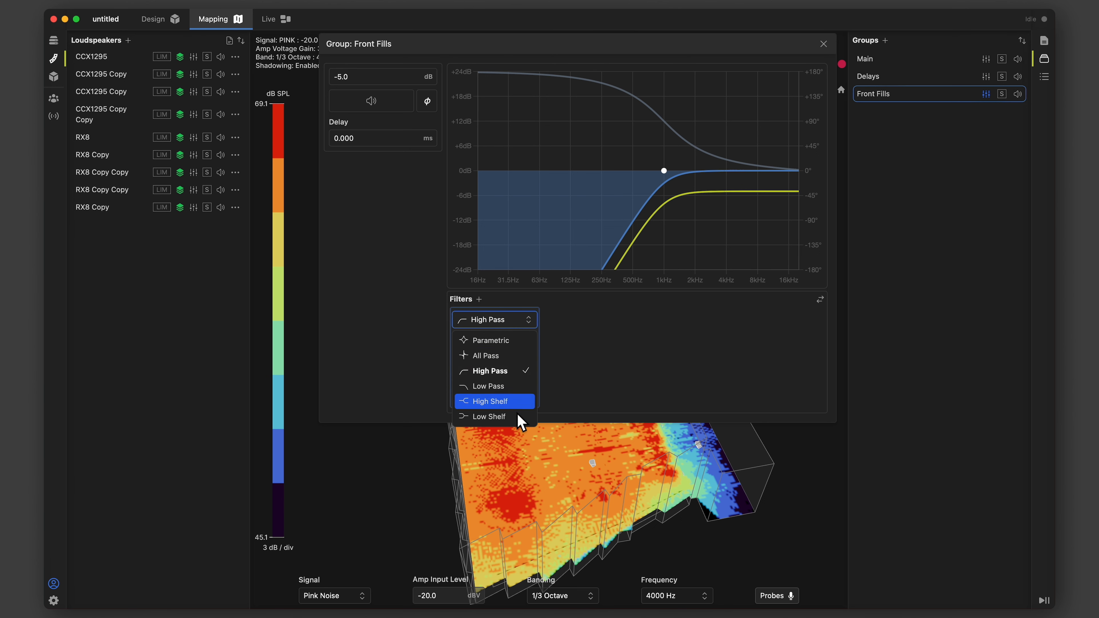
click(615, 327)
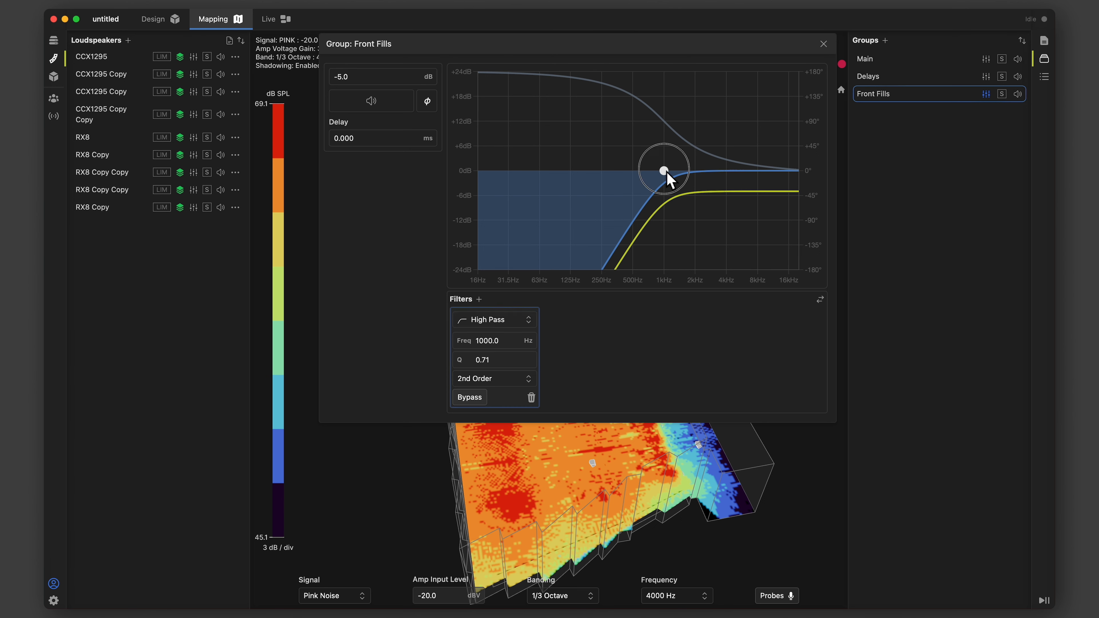
drag(664, 171, 600, 185)
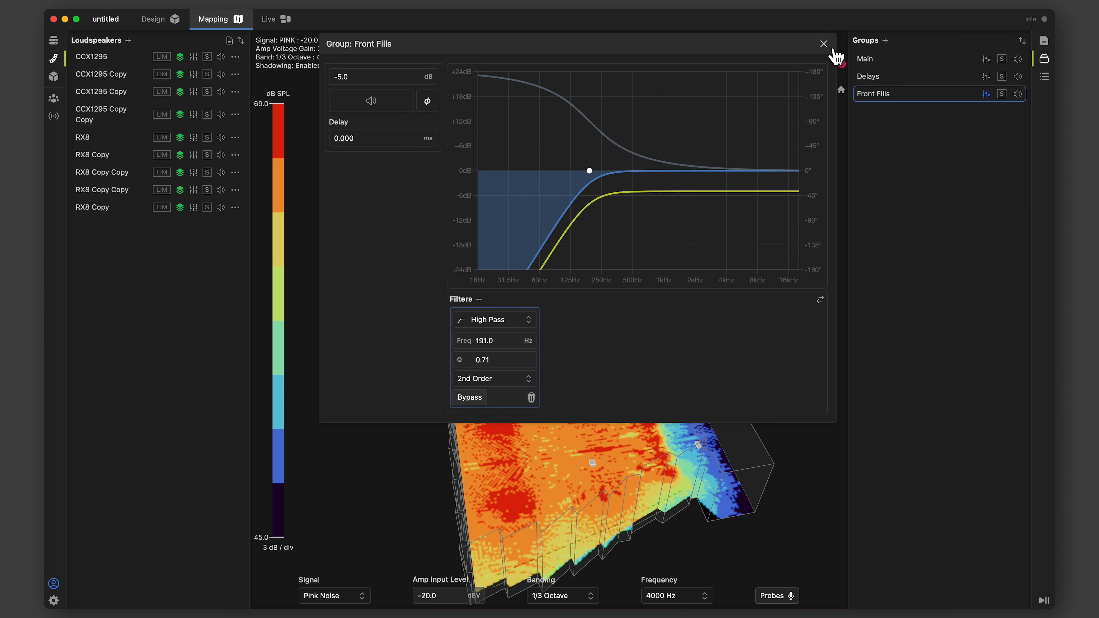
click(831, 48)
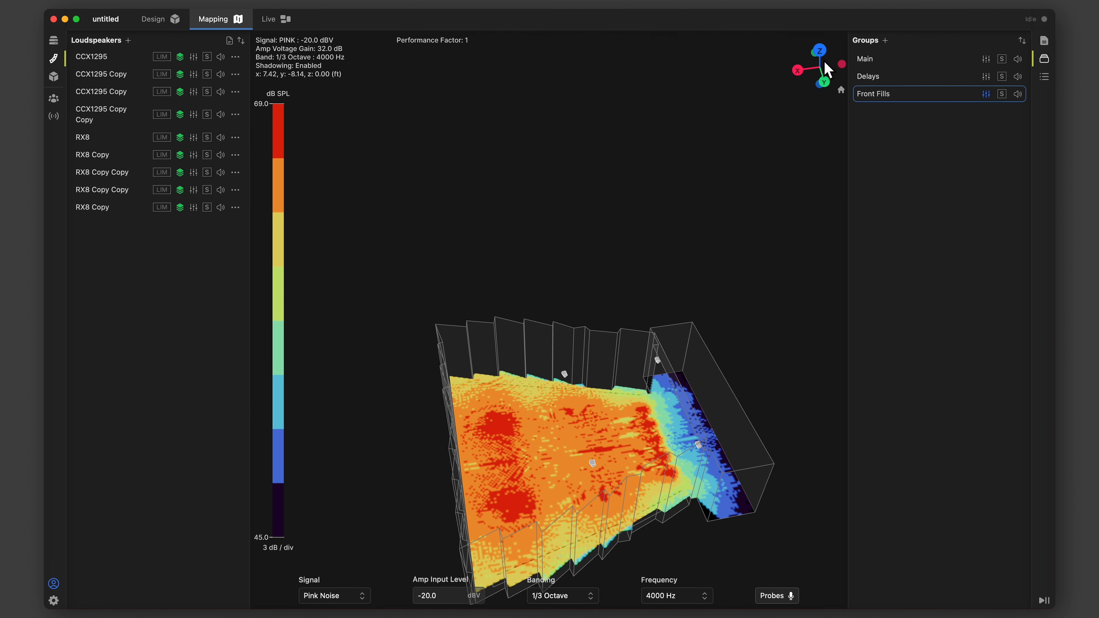
Set the delay of the Delays group to 28.860 ms in its group controls.
right_drag(758, 400, 746, 360)
scroll(553, 408, up, 4)
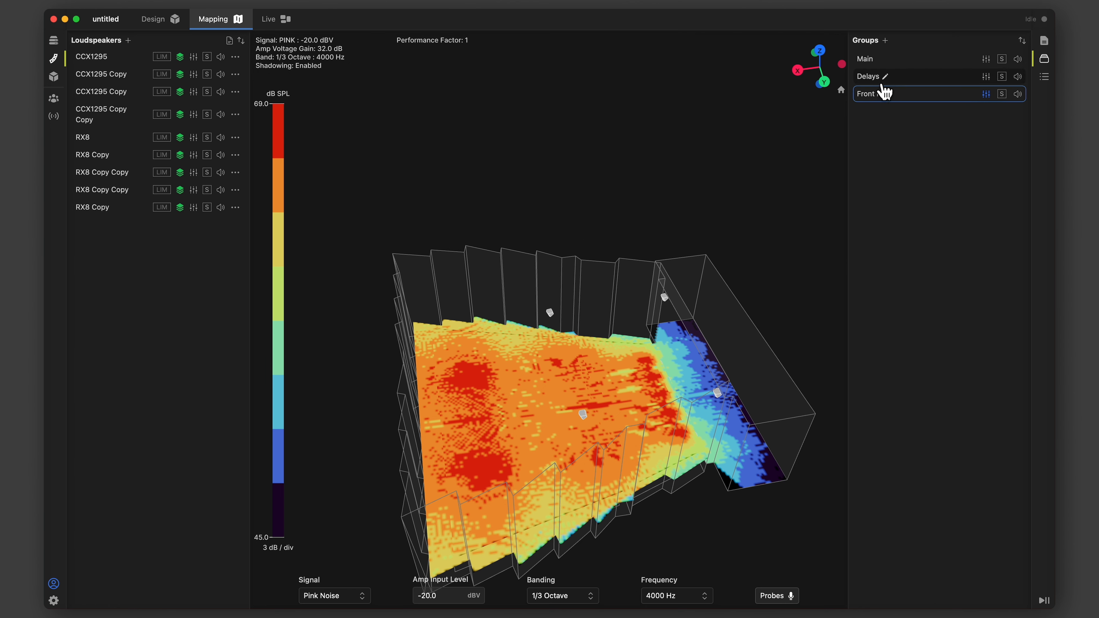
click(994, 82)
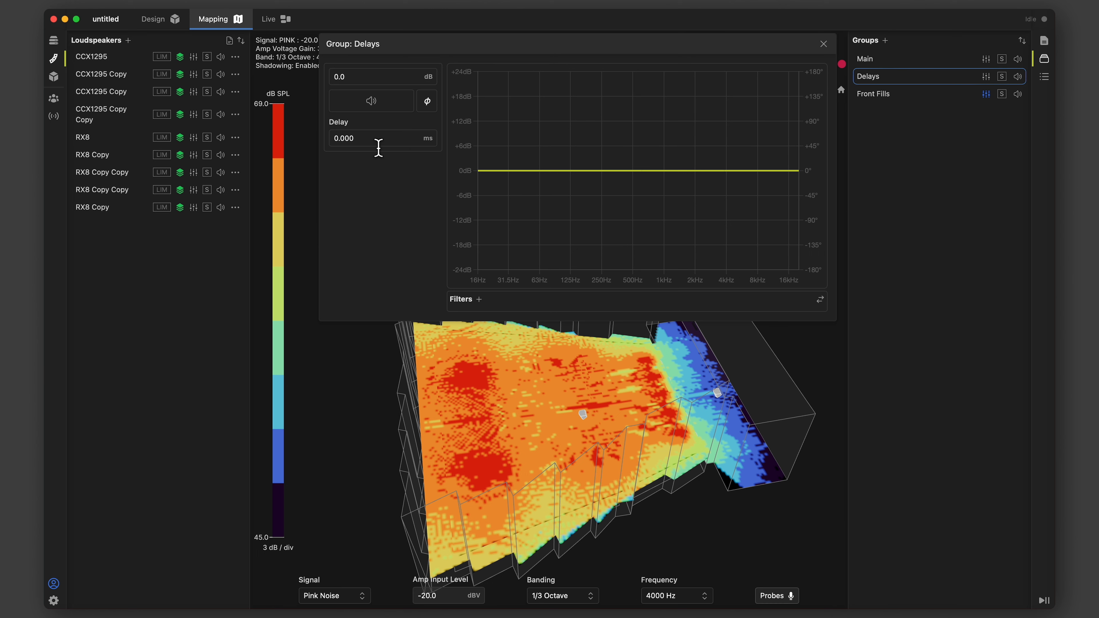
drag(379, 145, 309, 139)
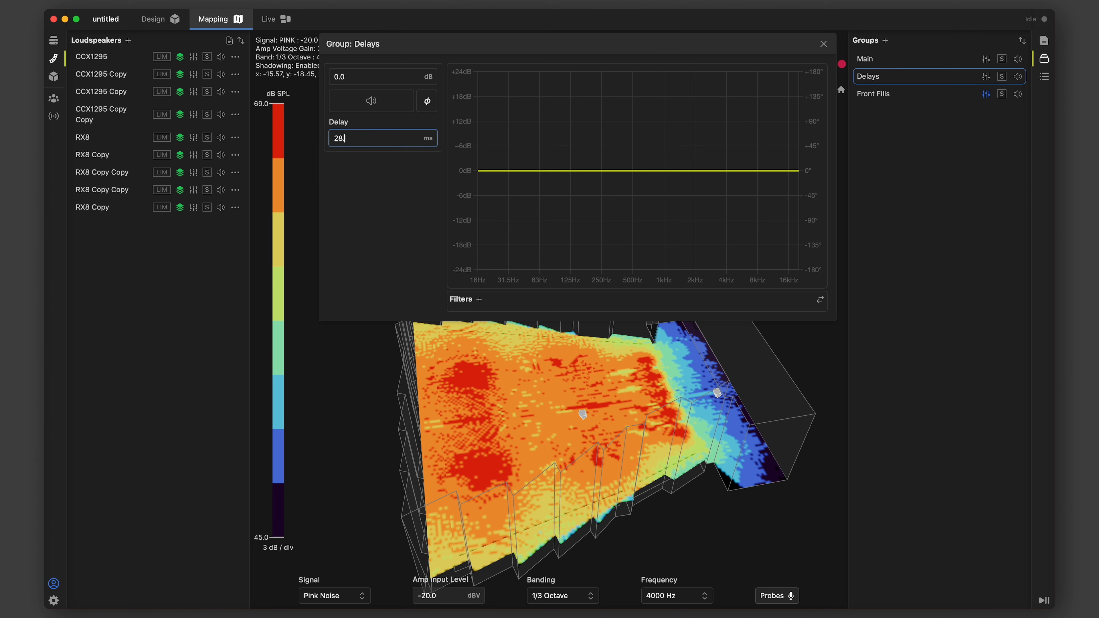
text(28.860)
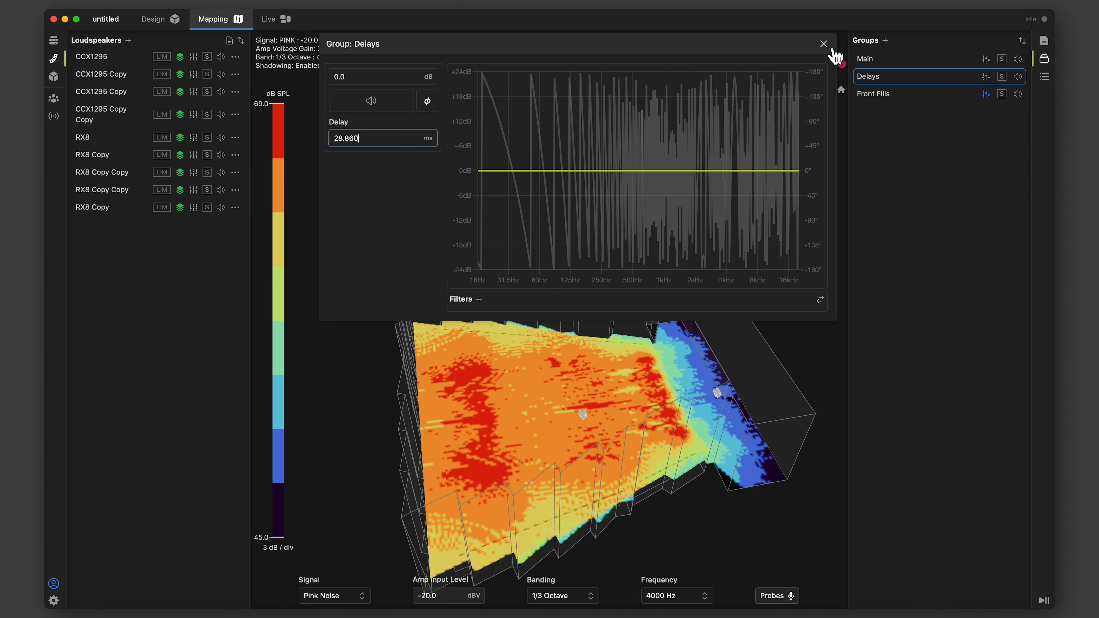
click(823, 44)
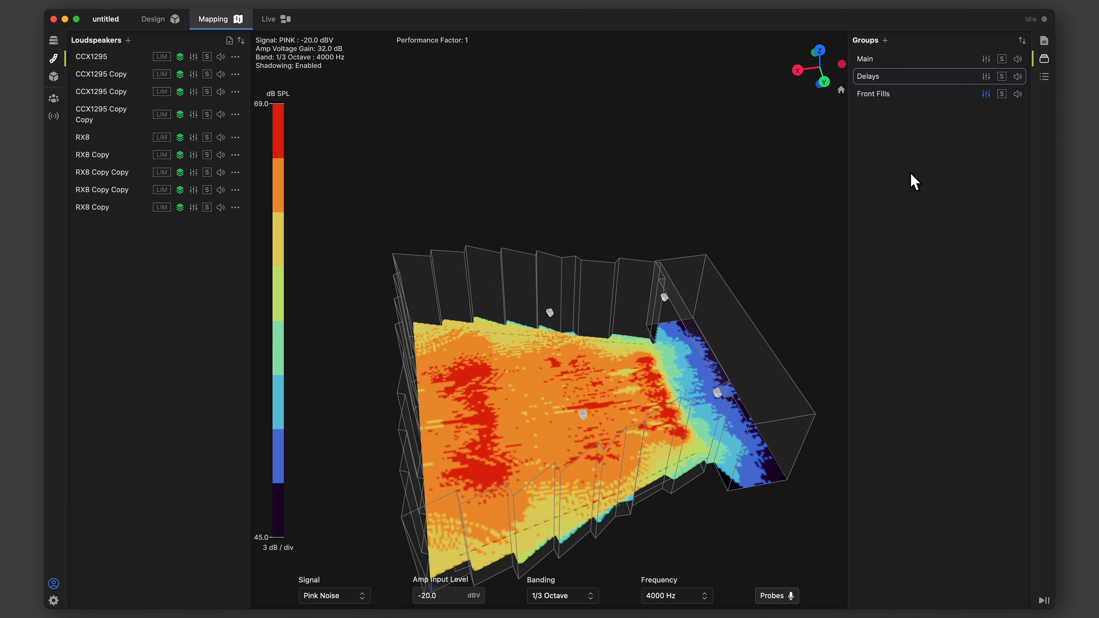
Set the gain of the Delays group to -2.0 dB.
click(986, 77)
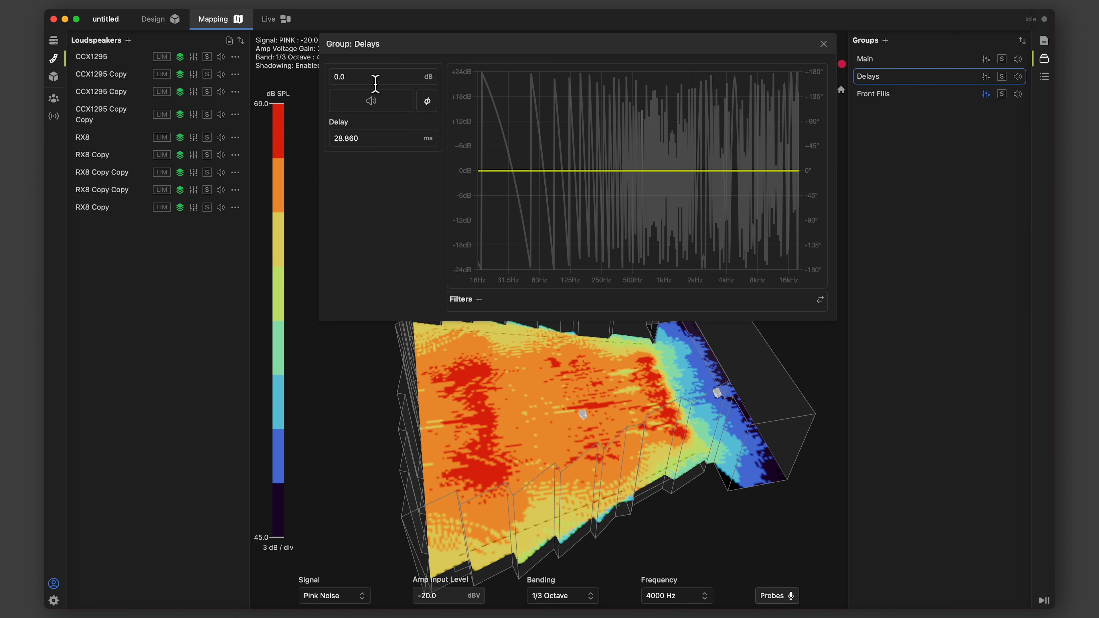
click(373, 82)
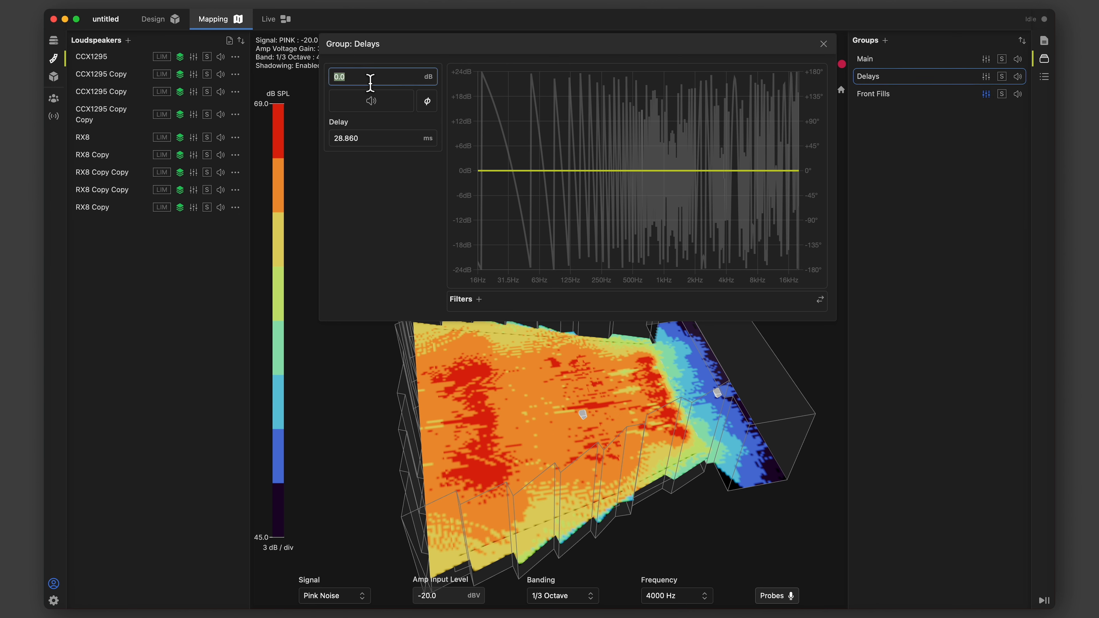
text(-1.0)
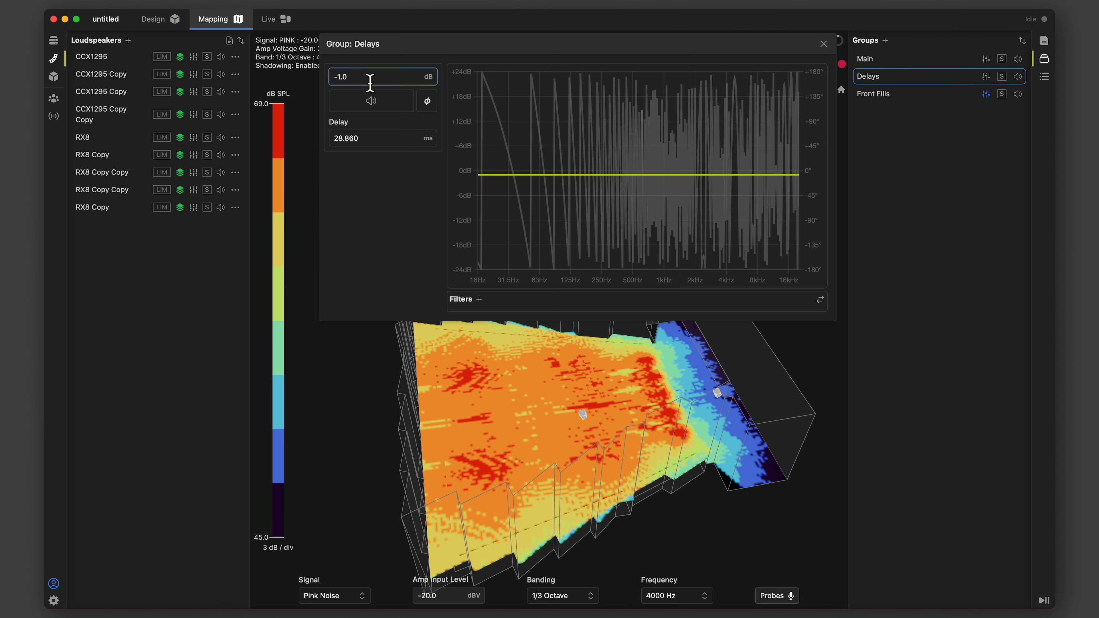
key(Down)
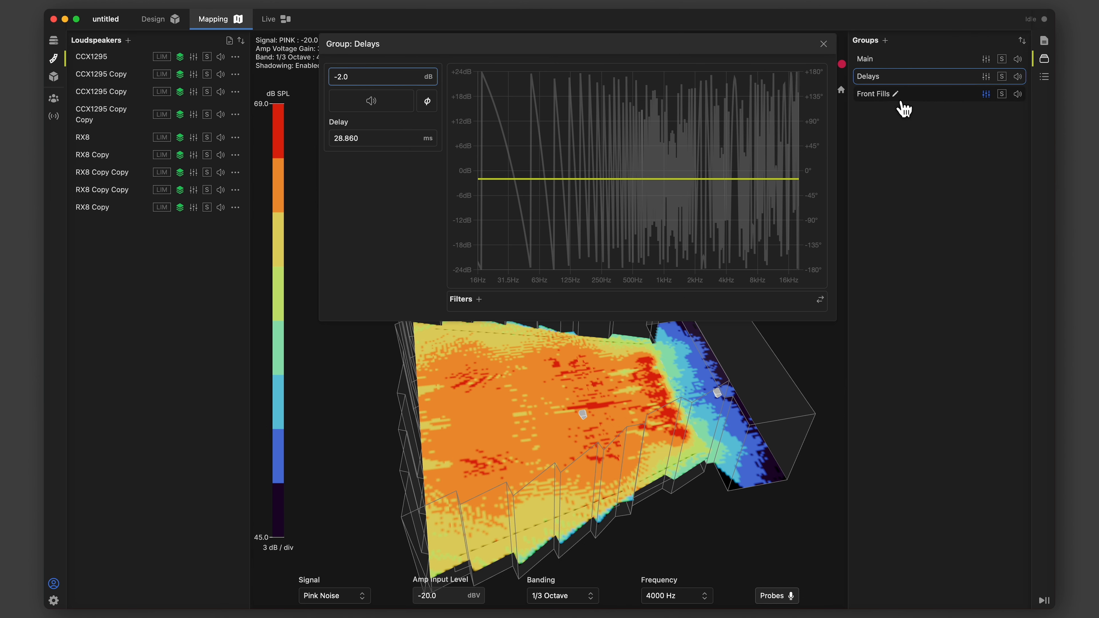
Lower the gain of the Front Fills group to -6.0 dB.
click(990, 98)
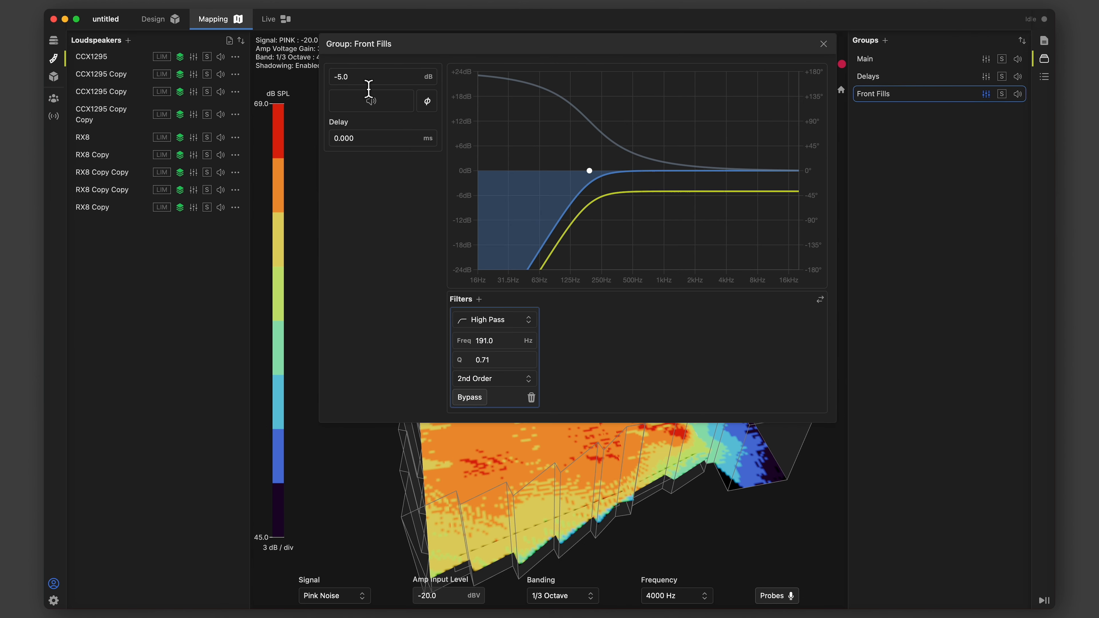
click(364, 82)
key(Down)
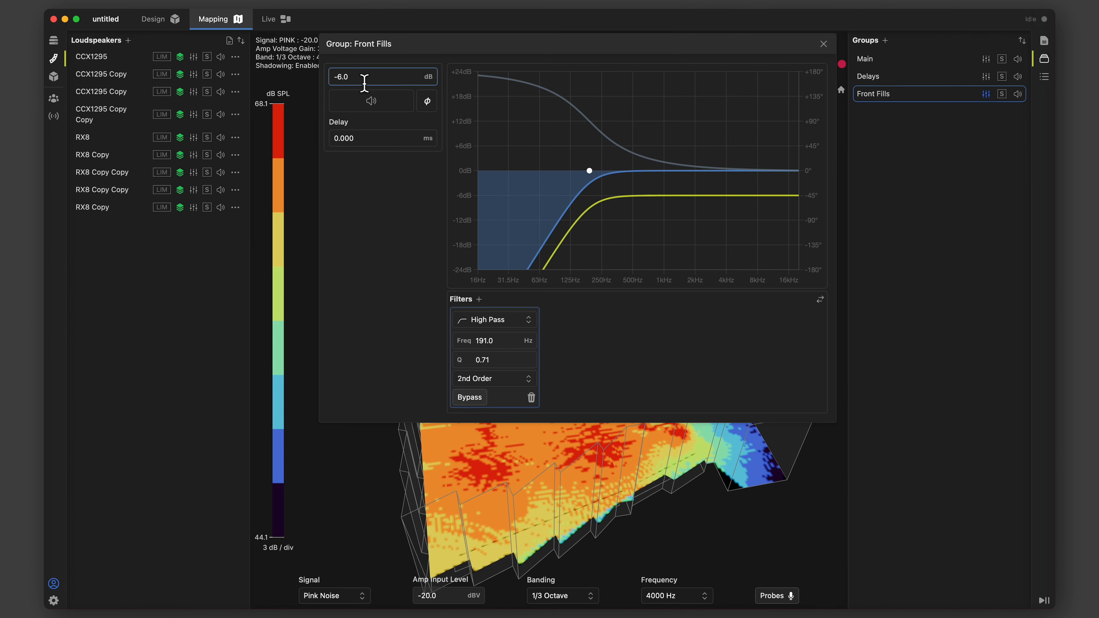
click(823, 44)
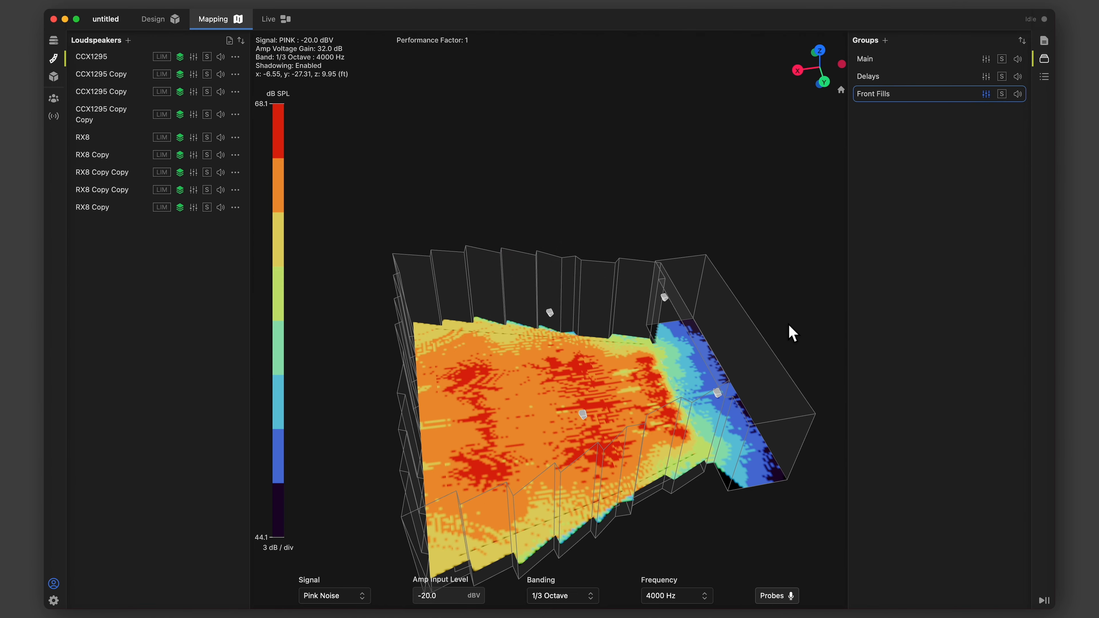
Examine the SPL coverage across the hall and review the available signal, banding and frequency options for the mapping.
drag(792, 333, 712, 417)
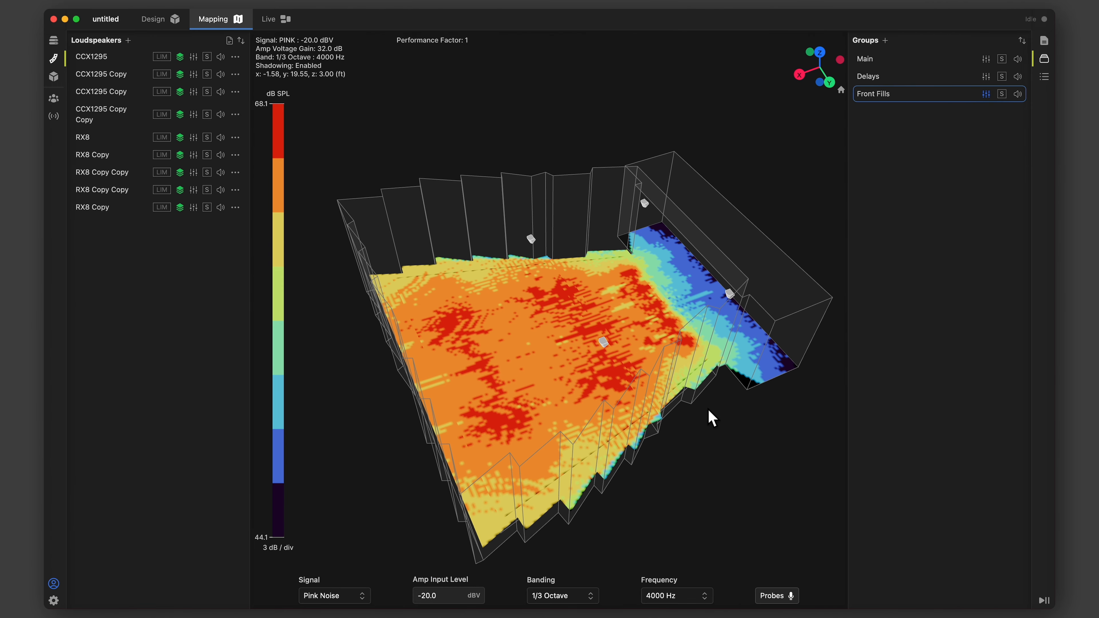
scroll(731, 417, up, 3)
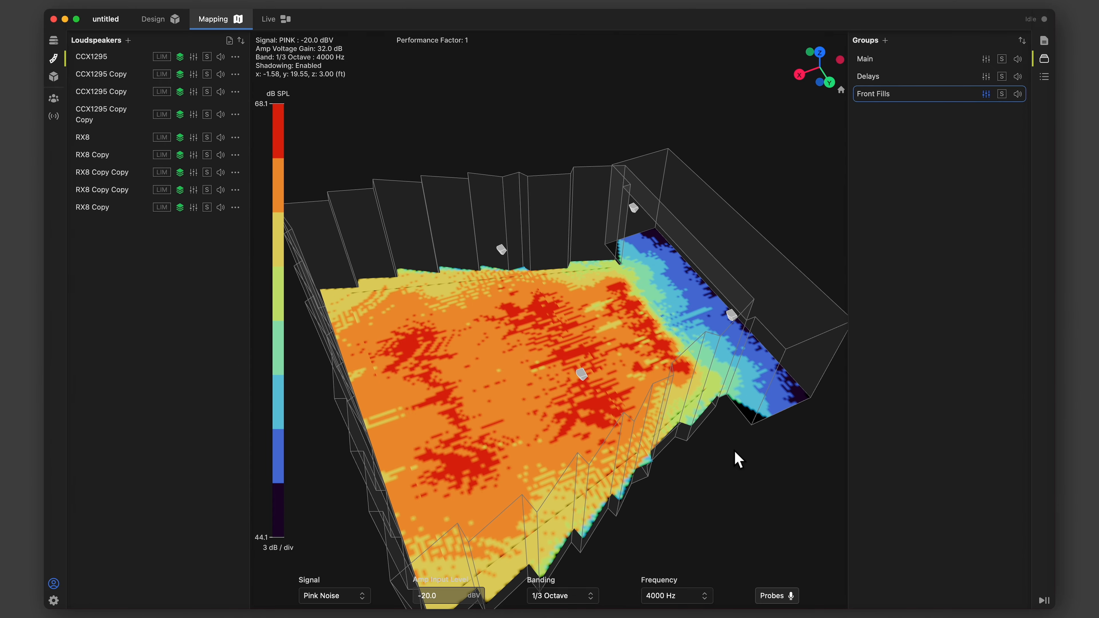
drag(739, 458, 749, 436)
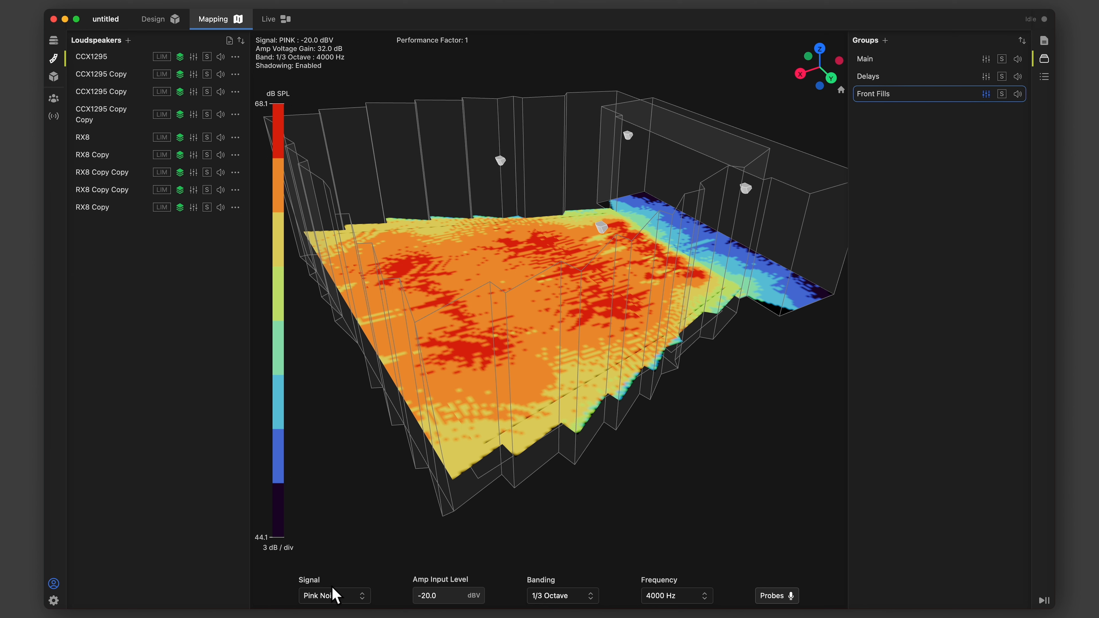
click(340, 598)
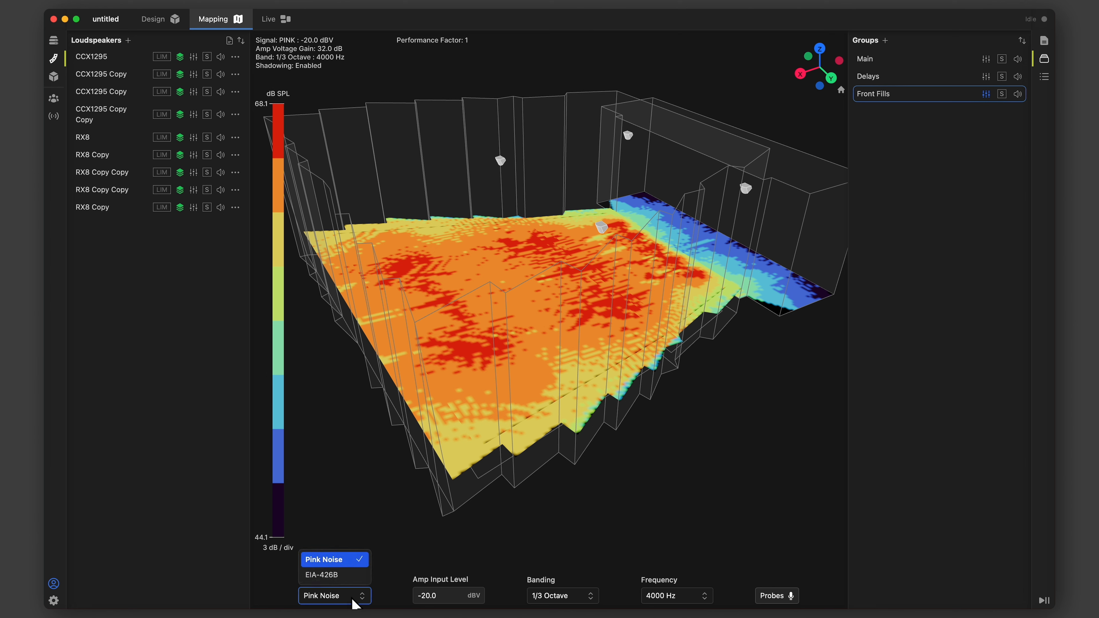
click(381, 539)
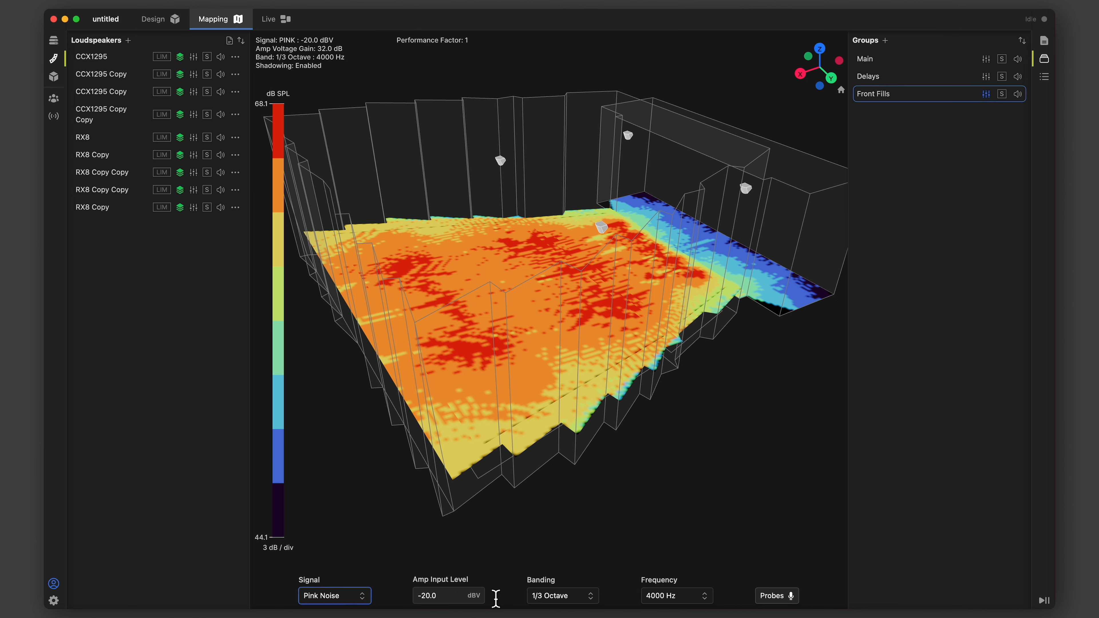
click(582, 602)
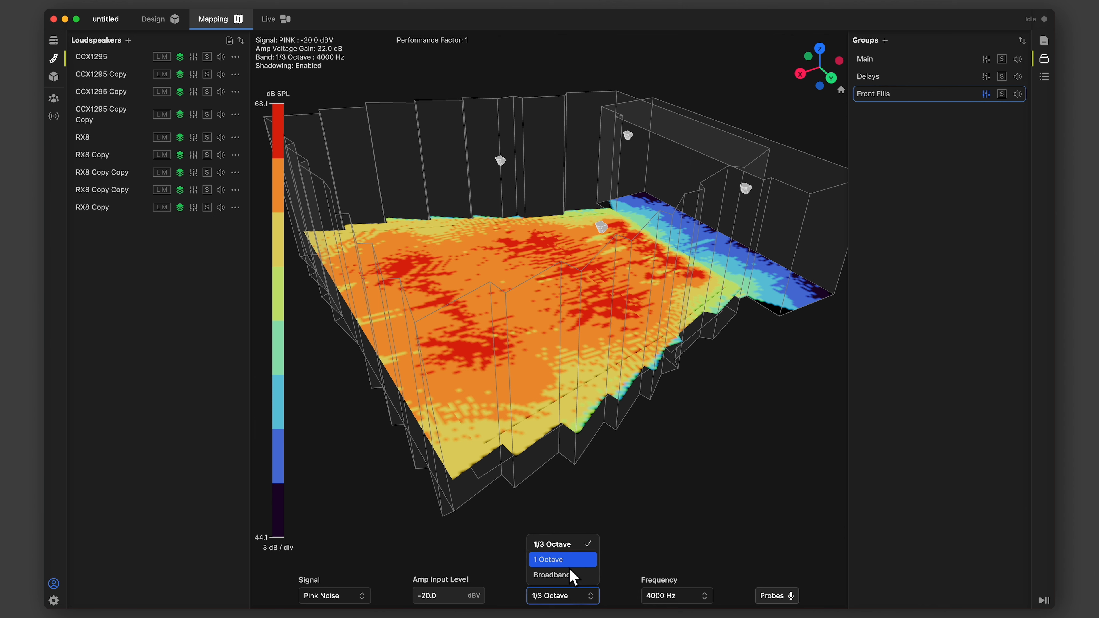
click(680, 600)
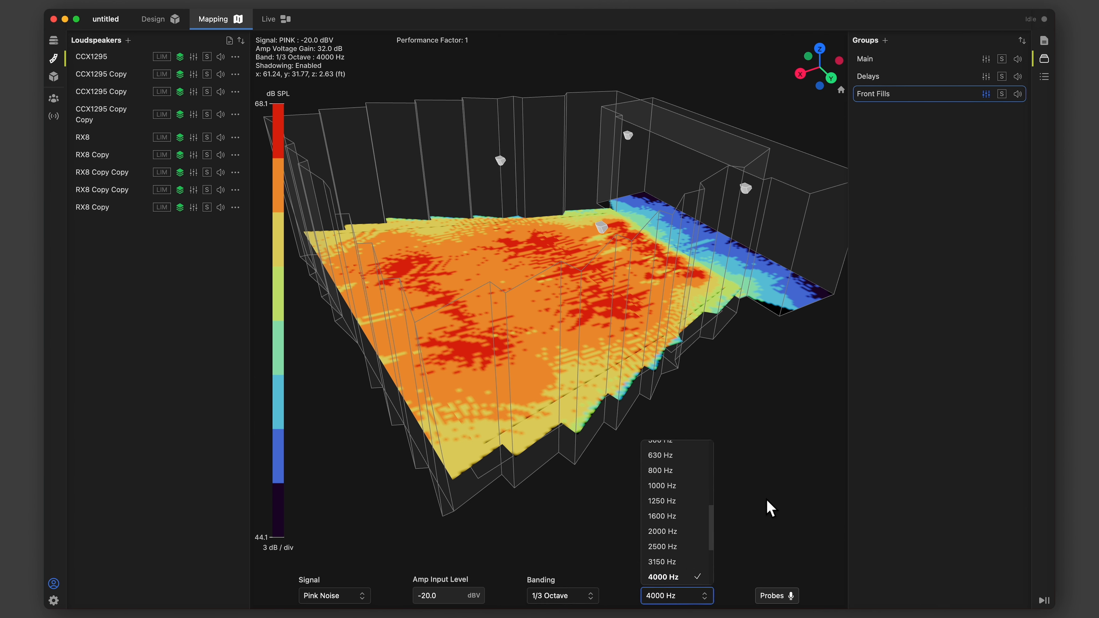
click(769, 509)
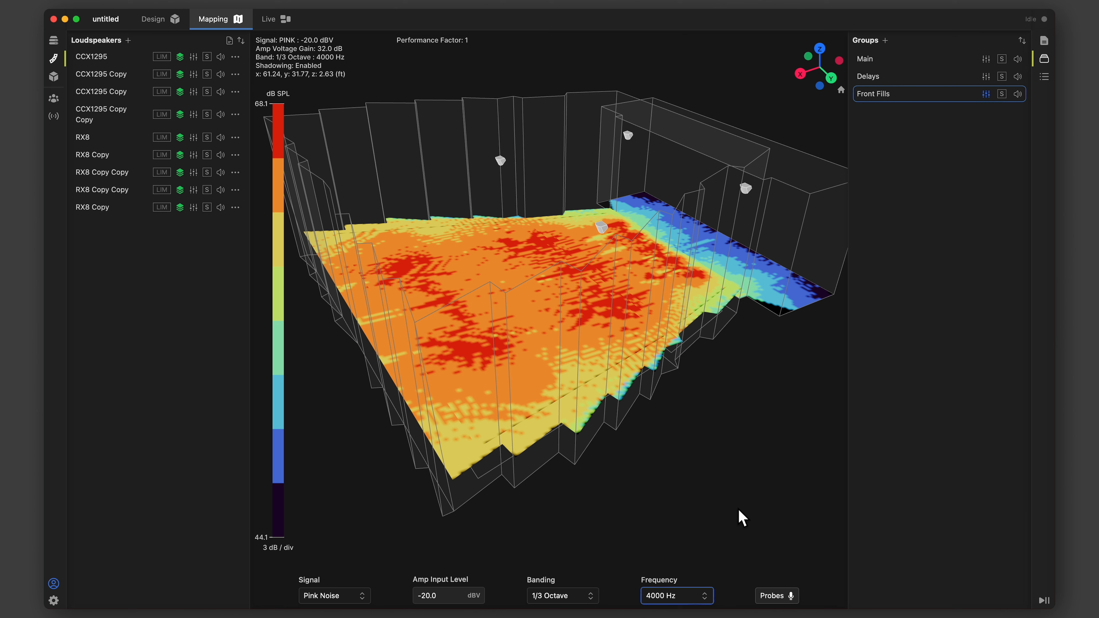
Open the measurement probes and add two probes.
click(790, 602)
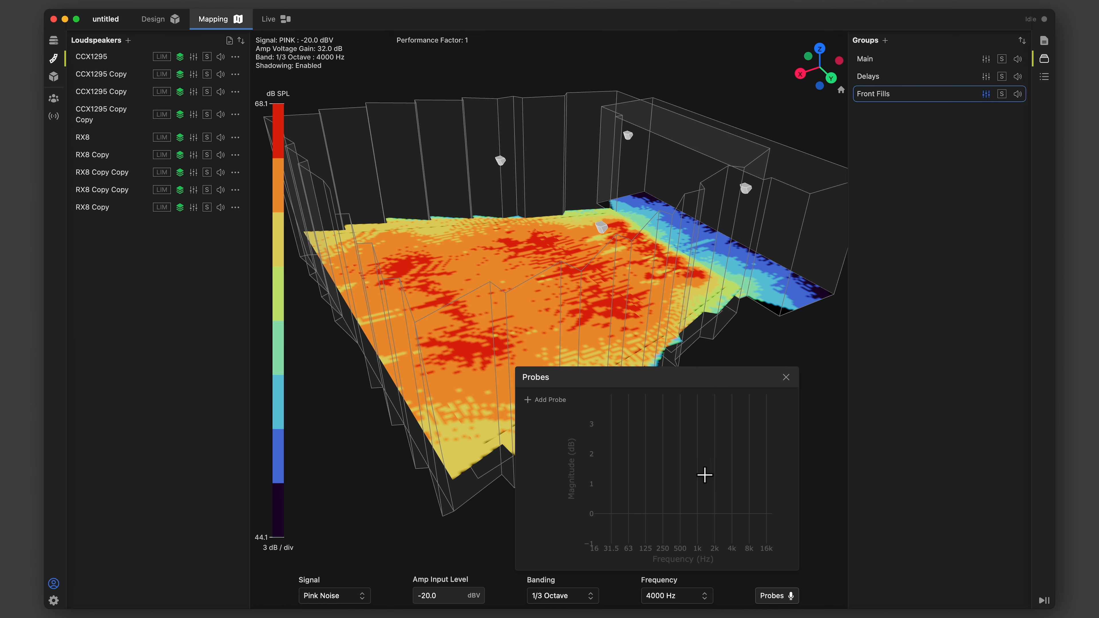
click(534, 401)
click(491, 418)
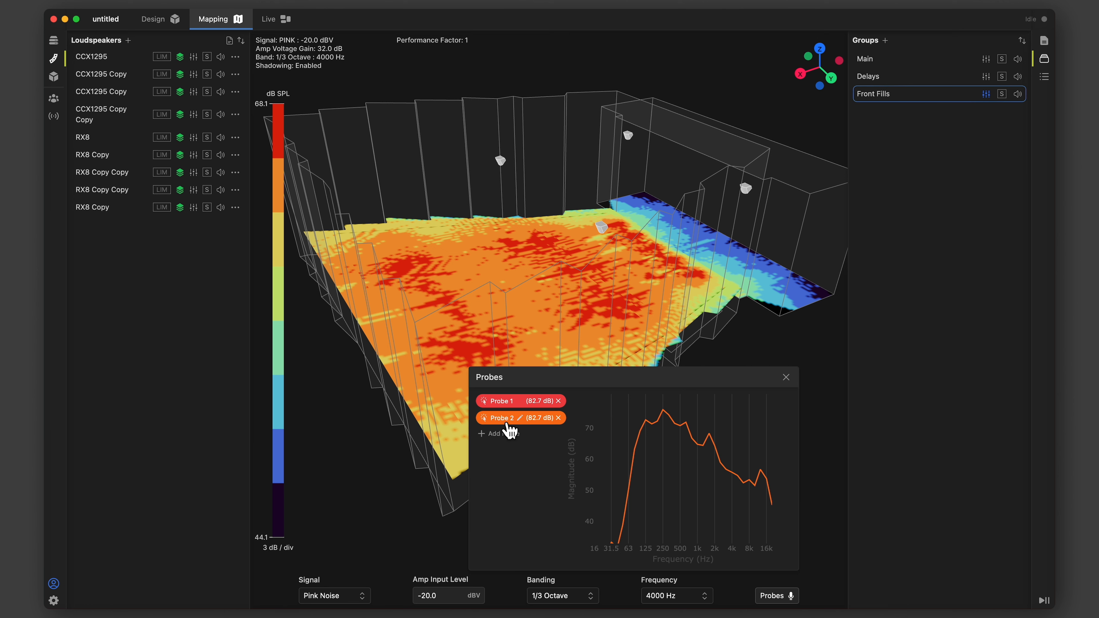
Position Probe 1 in the front part of the audience area and Probe 2 near its rear corner.
click(491, 407)
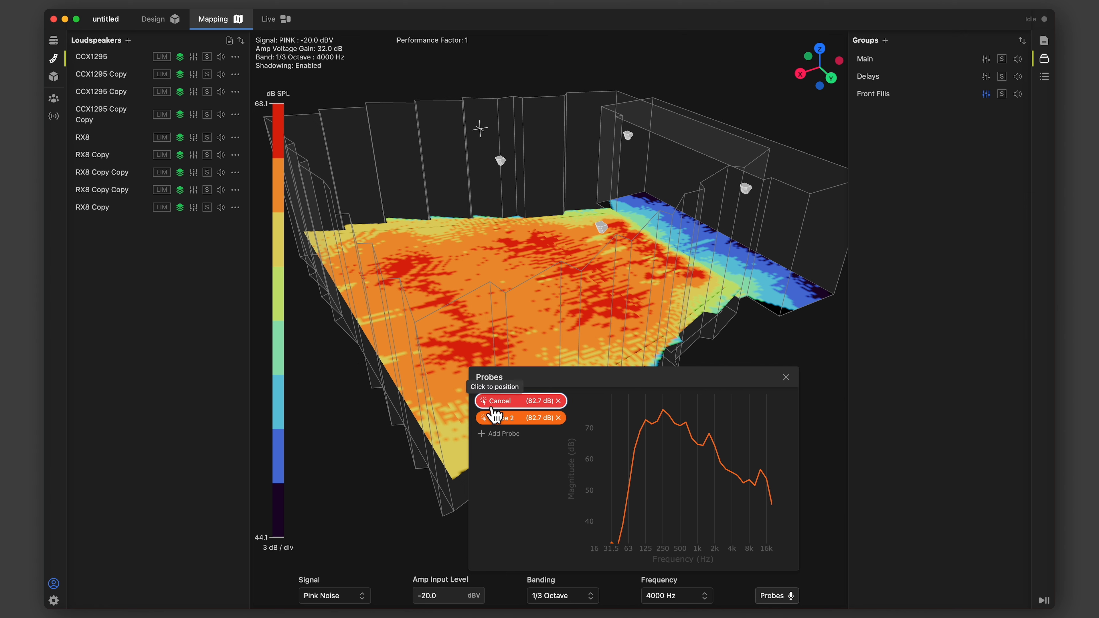
click(580, 250)
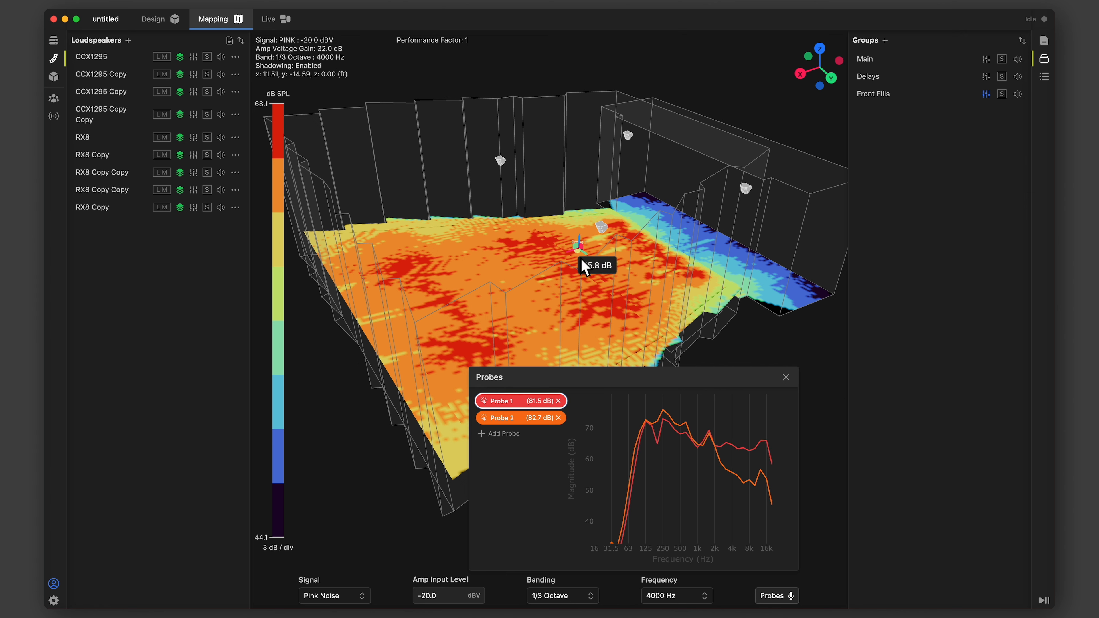
click(494, 423)
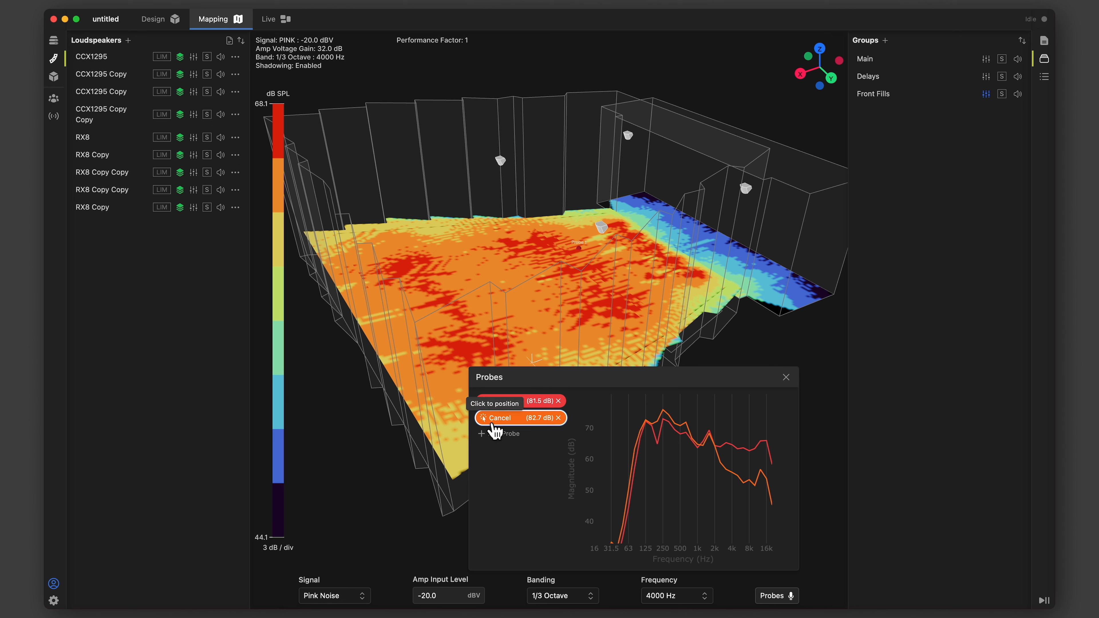
click(378, 242)
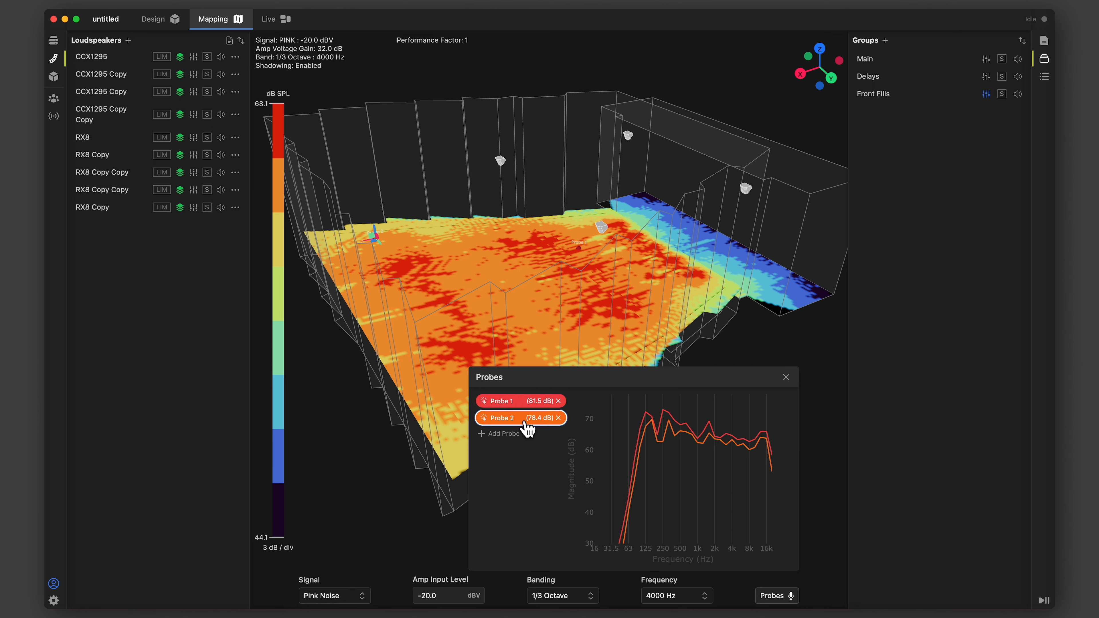
Add a third probe, place it near the corner of the stage area, and close the probe graph.
click(493, 434)
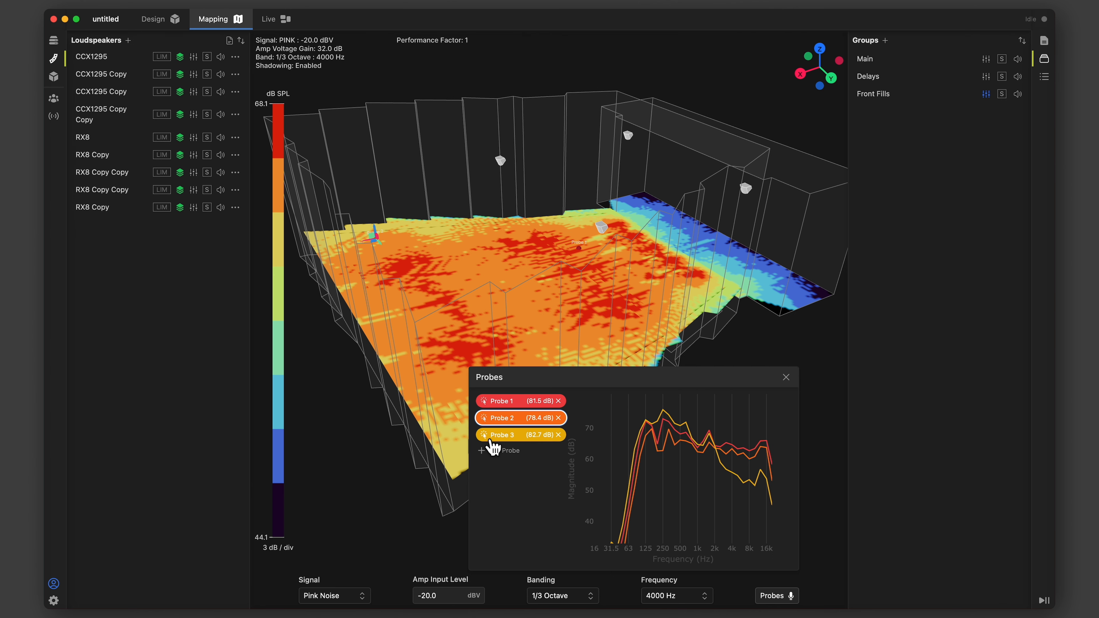
click(492, 438)
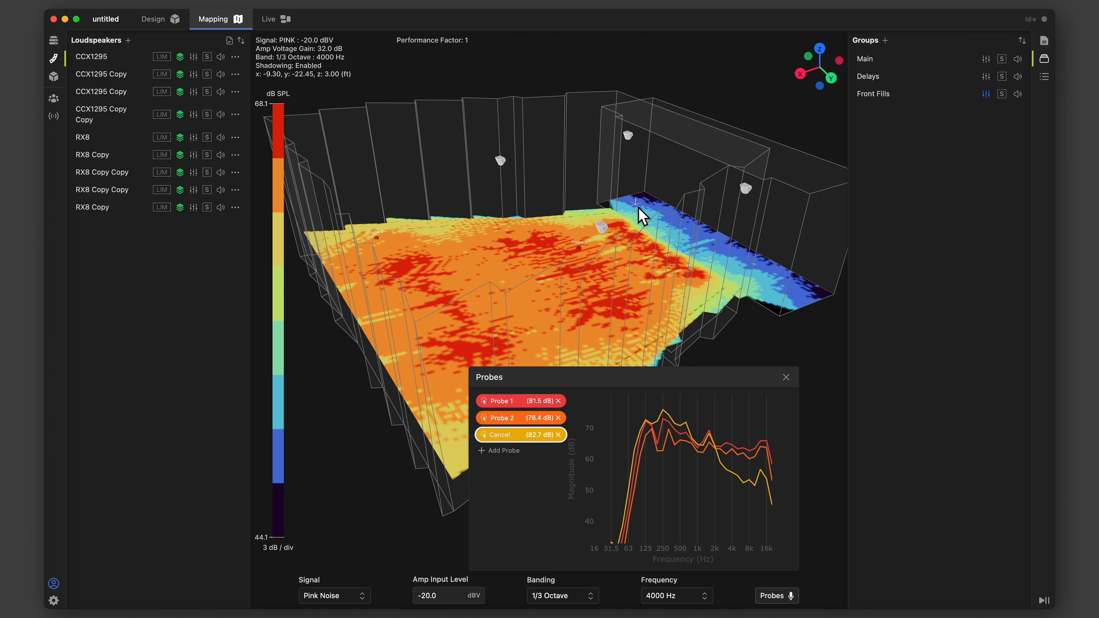
click(645, 215)
mouse_move(604, 272)
mouse_down()
mouse_move(621, 296)
mouse_move(618, 282)
mouse_up()
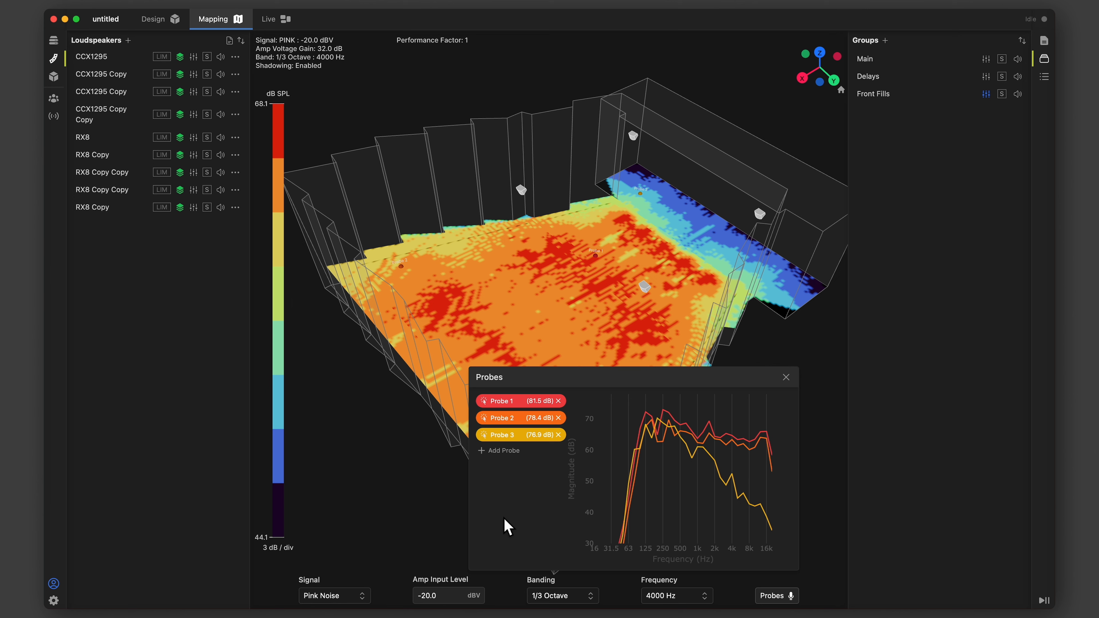
mouse_move(653, 426)
click(786, 377)
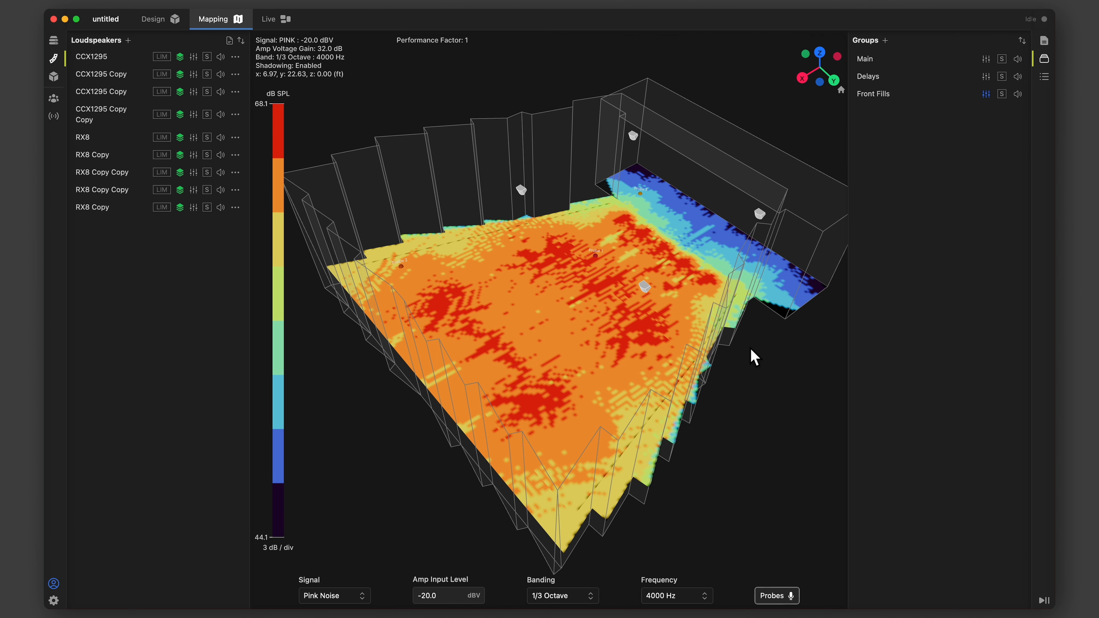
Examine the SPL coverage up close on the seating surfaces and across the whole hall.
scroll(755, 357, up, 5)
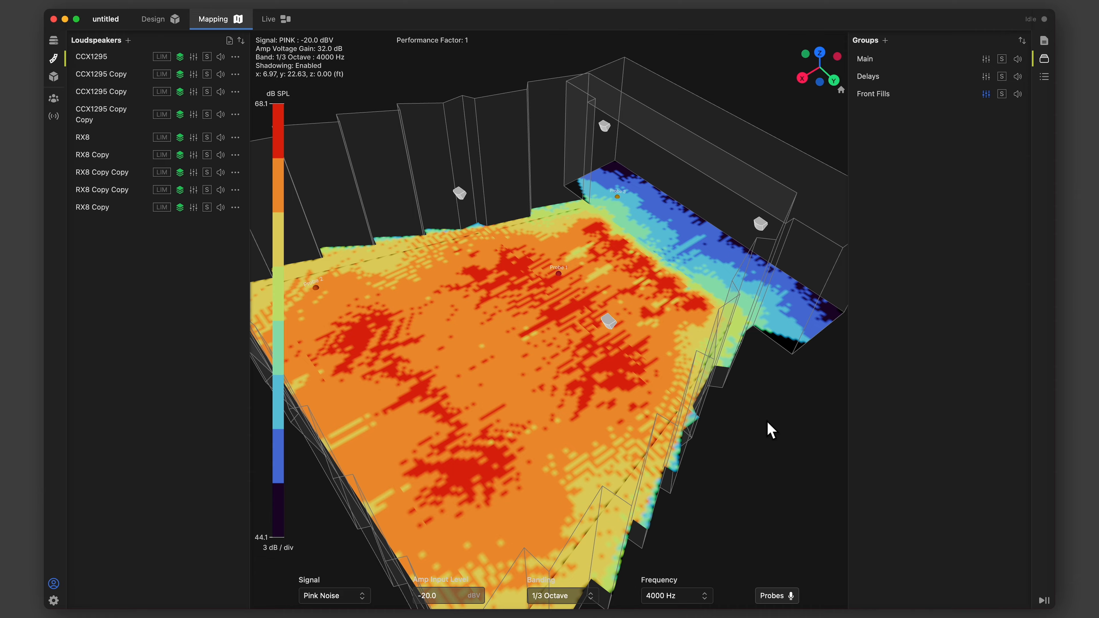
drag(772, 431, 651, 130)
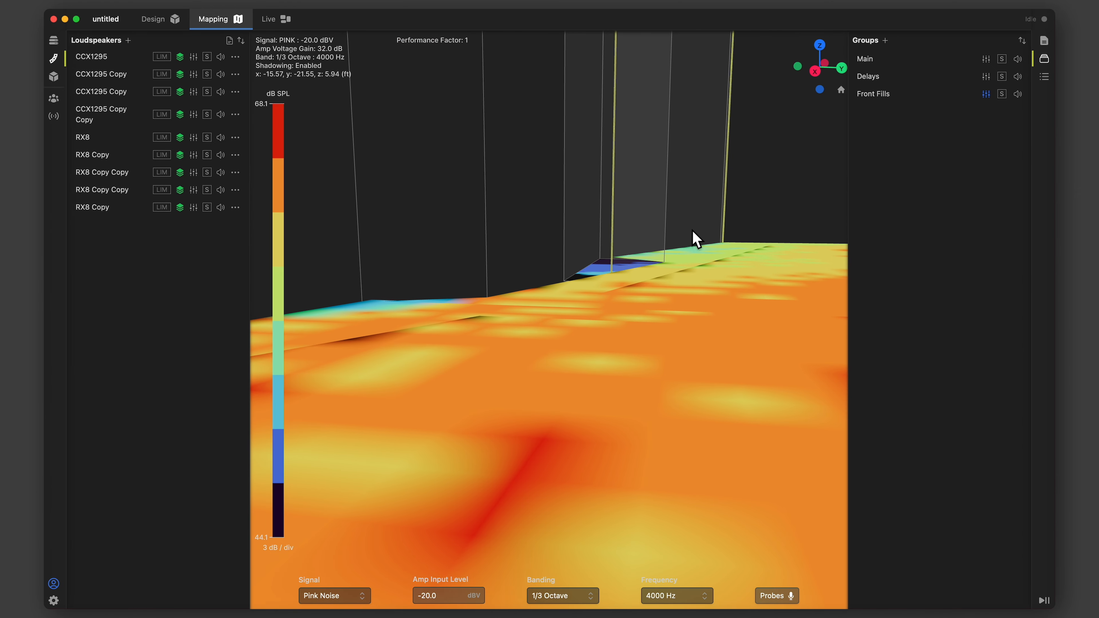
scroll(665, 331, up, 10)
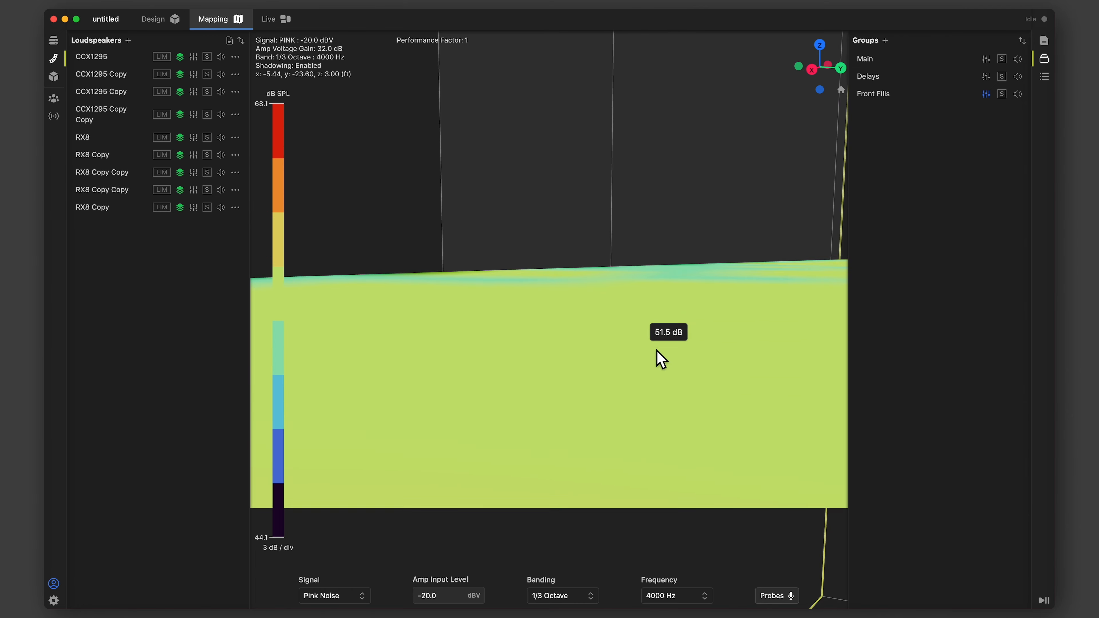
scroll(656, 363, up, 3)
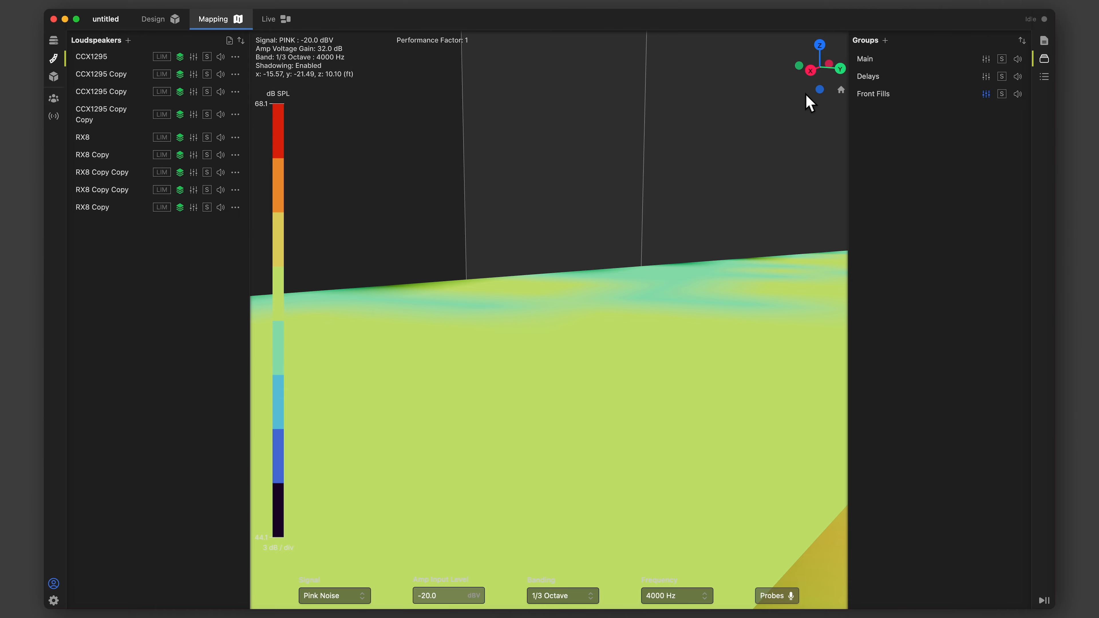
click(847, 98)
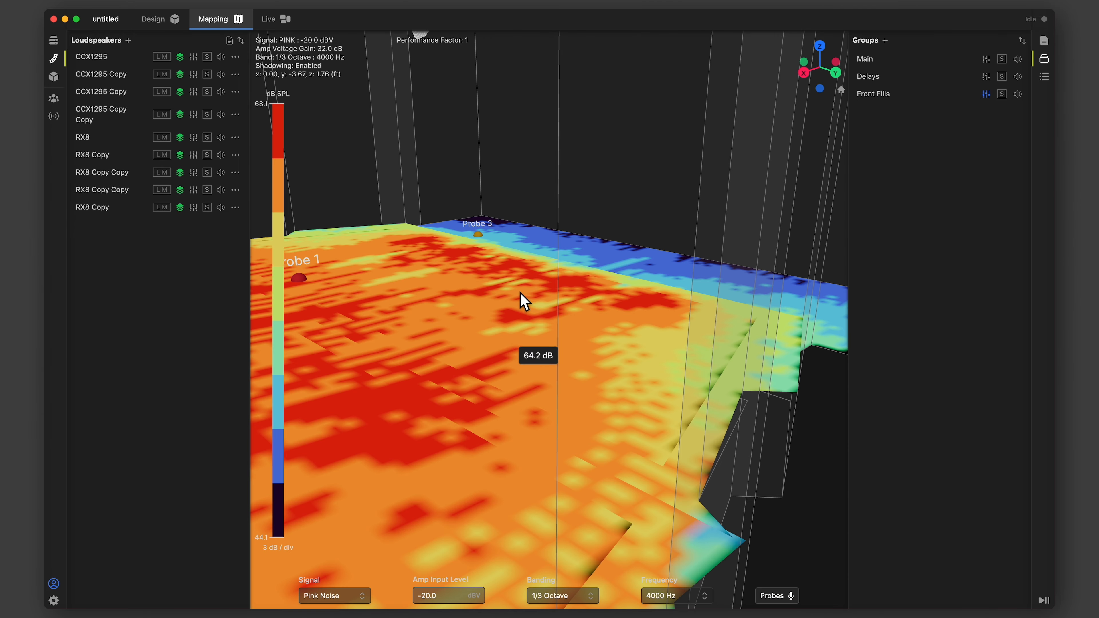
scroll(525, 301, down, 5)
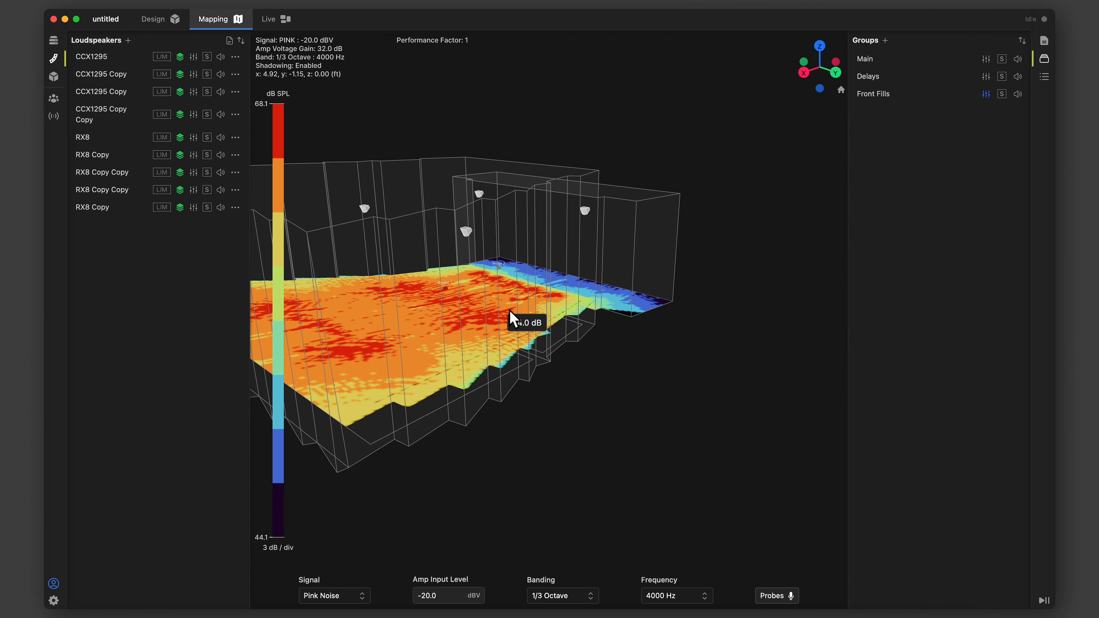
right_drag(510, 311, 619, 357)
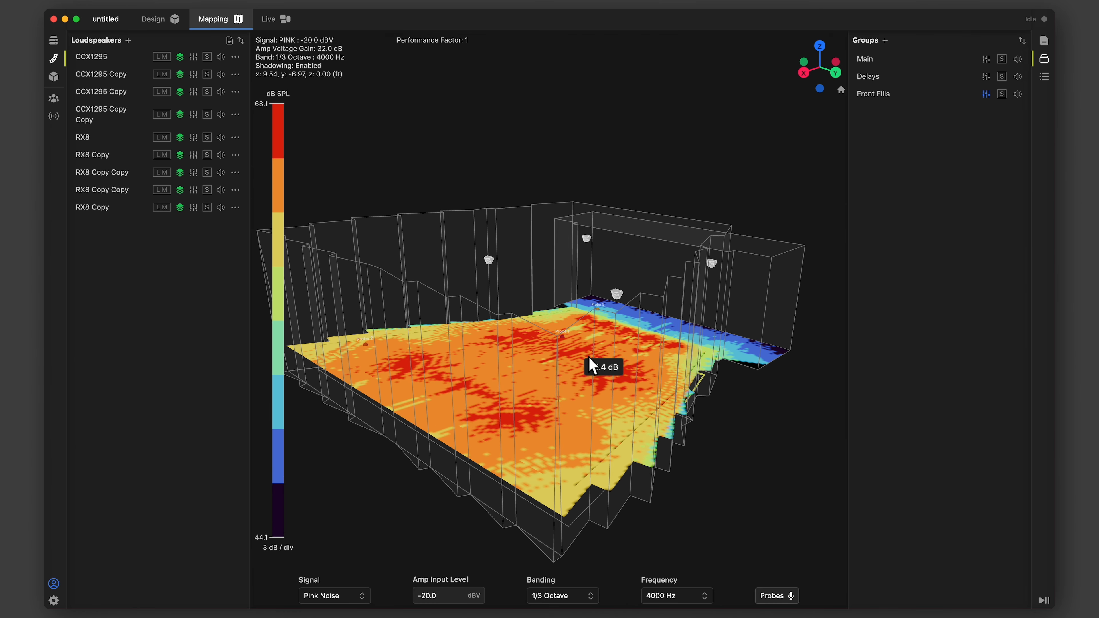
drag(608, 381, 641, 418)
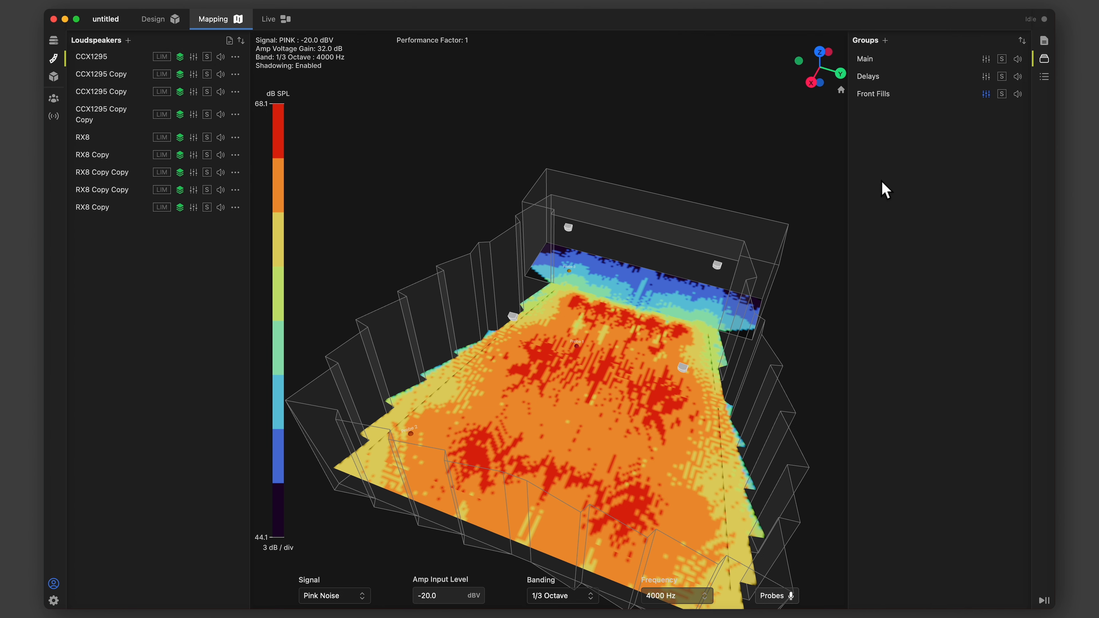
Solo the first CCX1295 on its own and toggle its mute to check its contribution to coverage, leaving it unsoloed and unmuted.
click(207, 56)
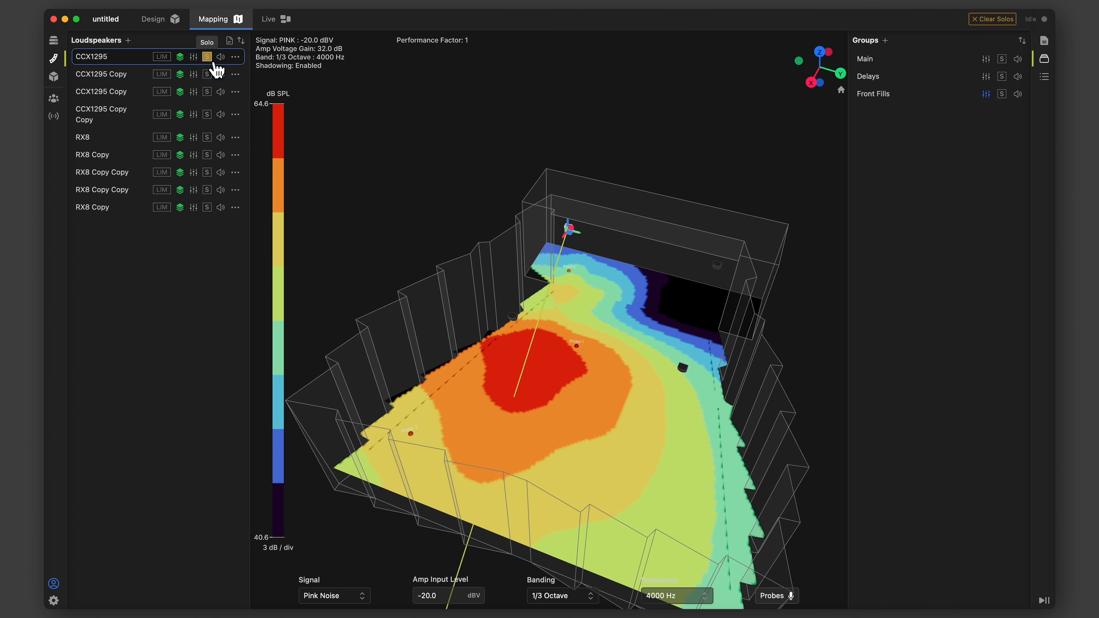
click(207, 56)
click(220, 57)
click(221, 58)
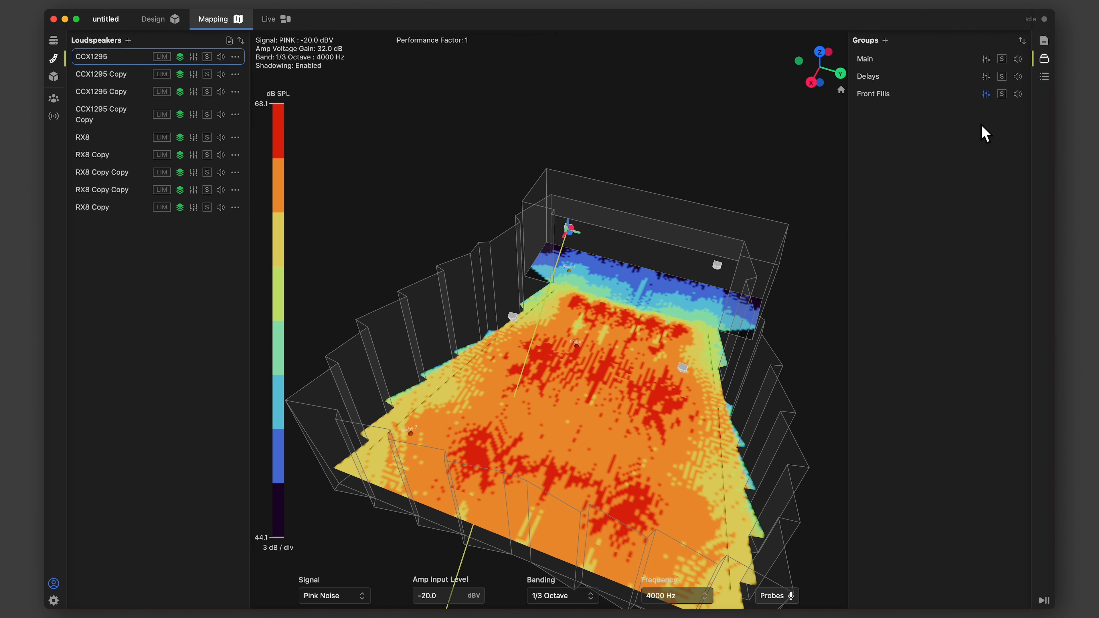
Solo and then mute the Main group to compare coverage with and without it, restoring all groups after the comparison.
click(1002, 59)
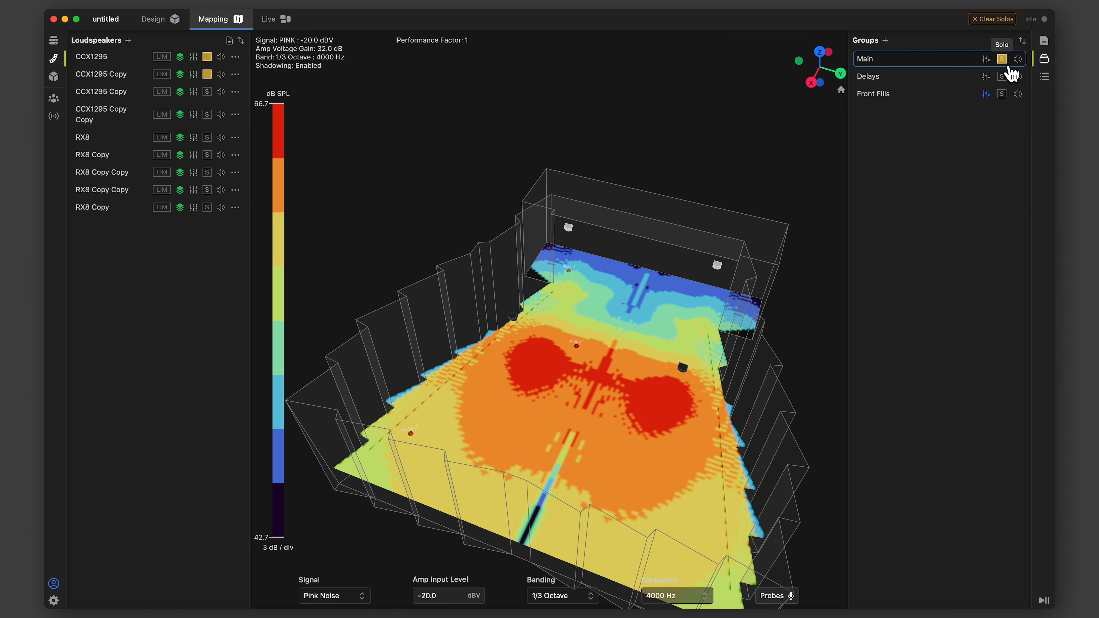
click(1002, 59)
click(1020, 59)
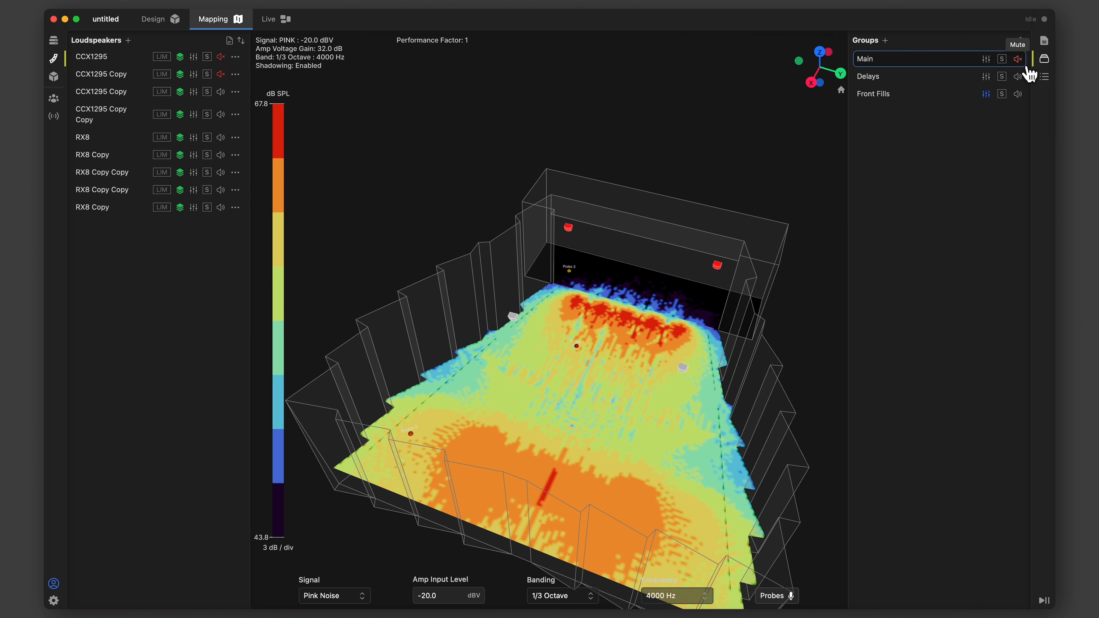
click(1020, 60)
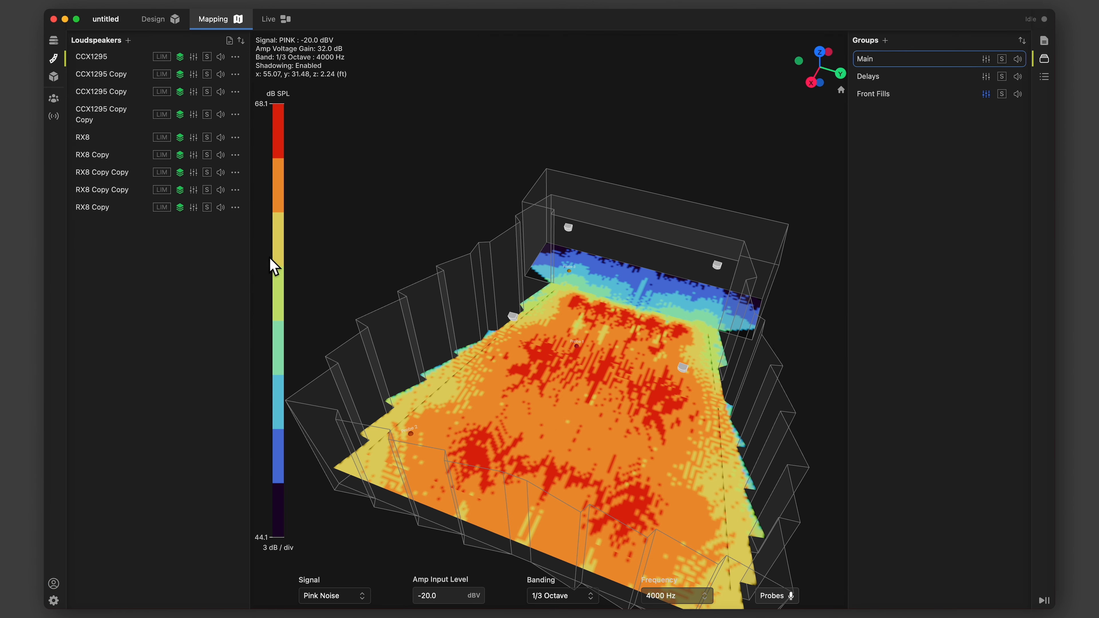
drag(375, 270, 356, 241)
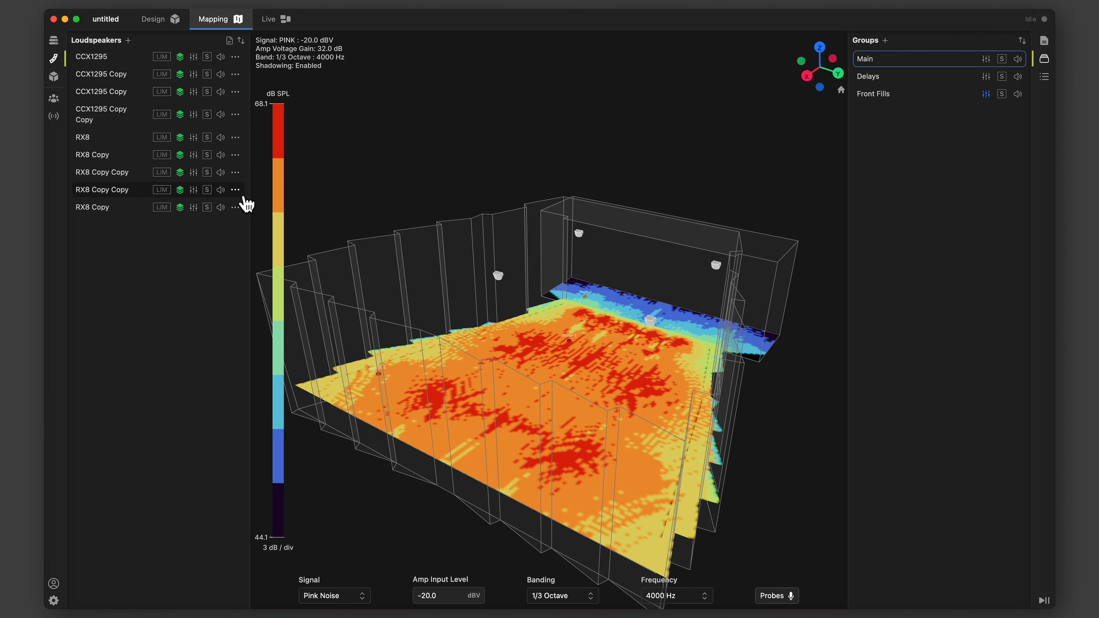
Switch to the empty project and import the SketchUp model Fan Hall-Balc with its default layer and material mappings.
key(super+Tab)
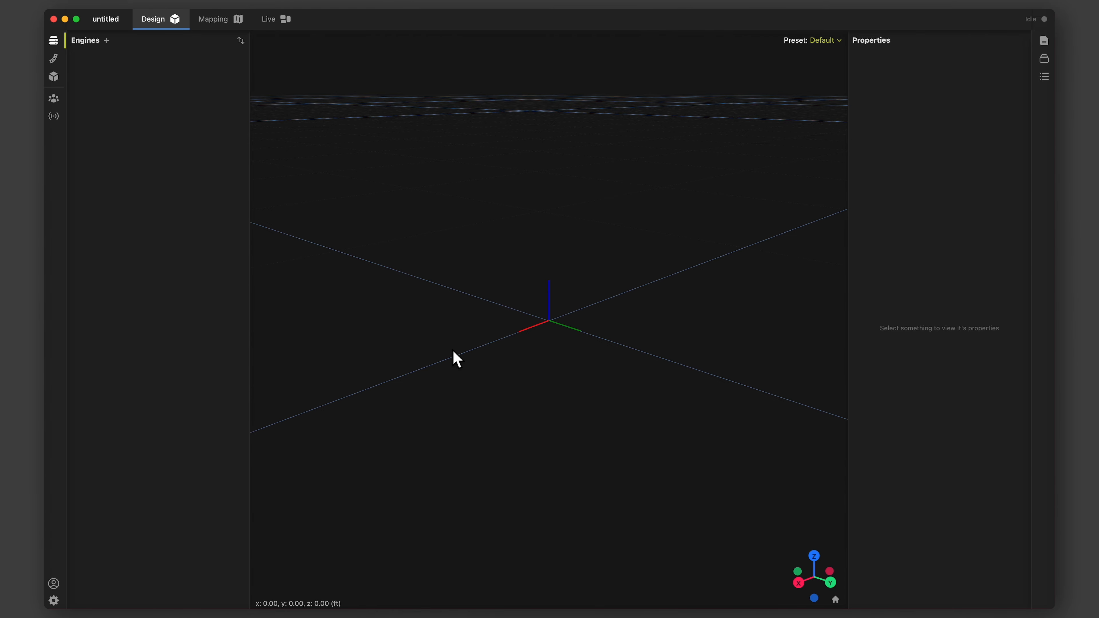
click(61, 87)
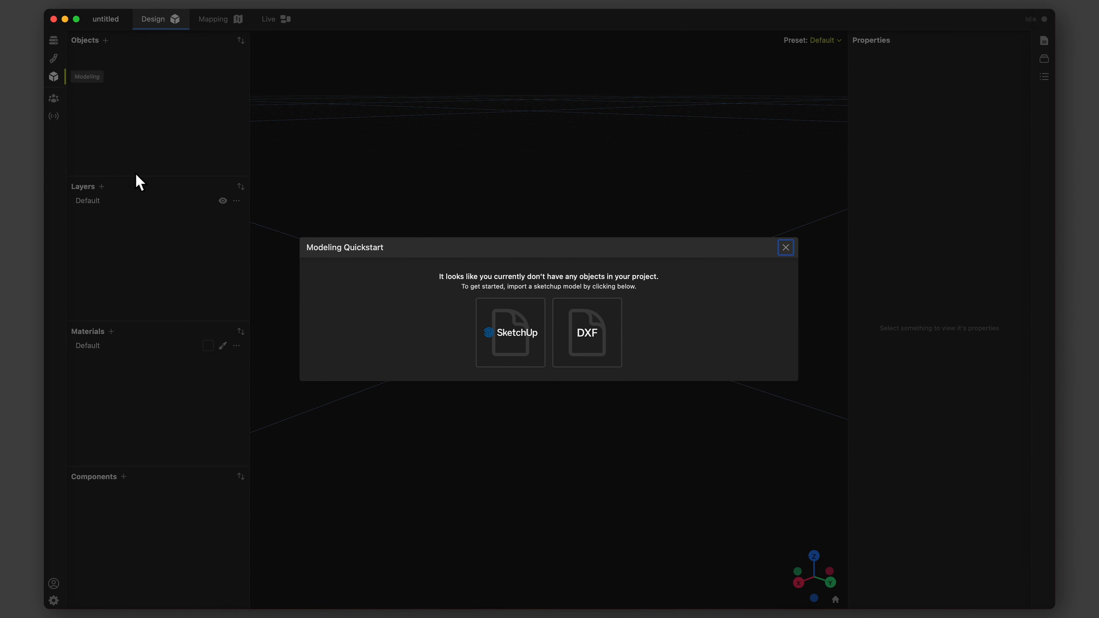
click(518, 340)
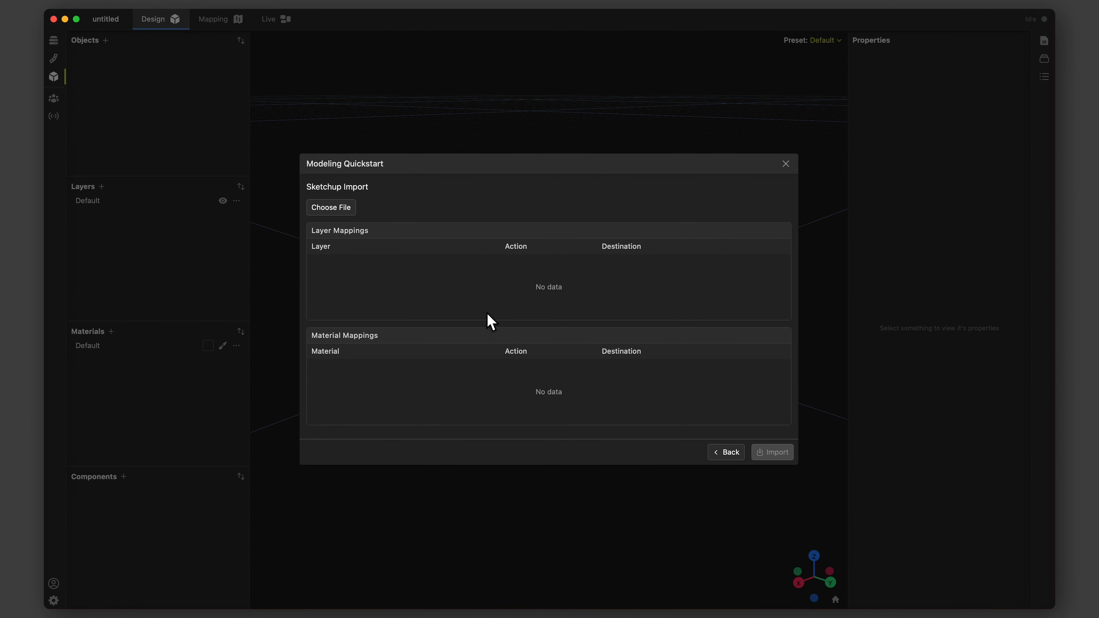
click(345, 213)
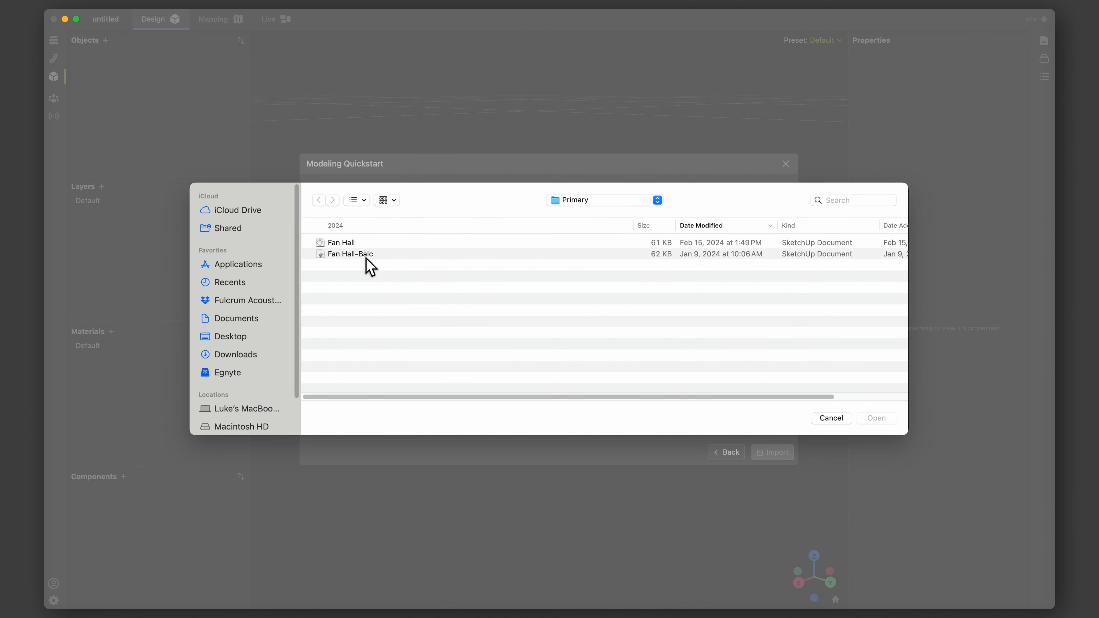
click(364, 254)
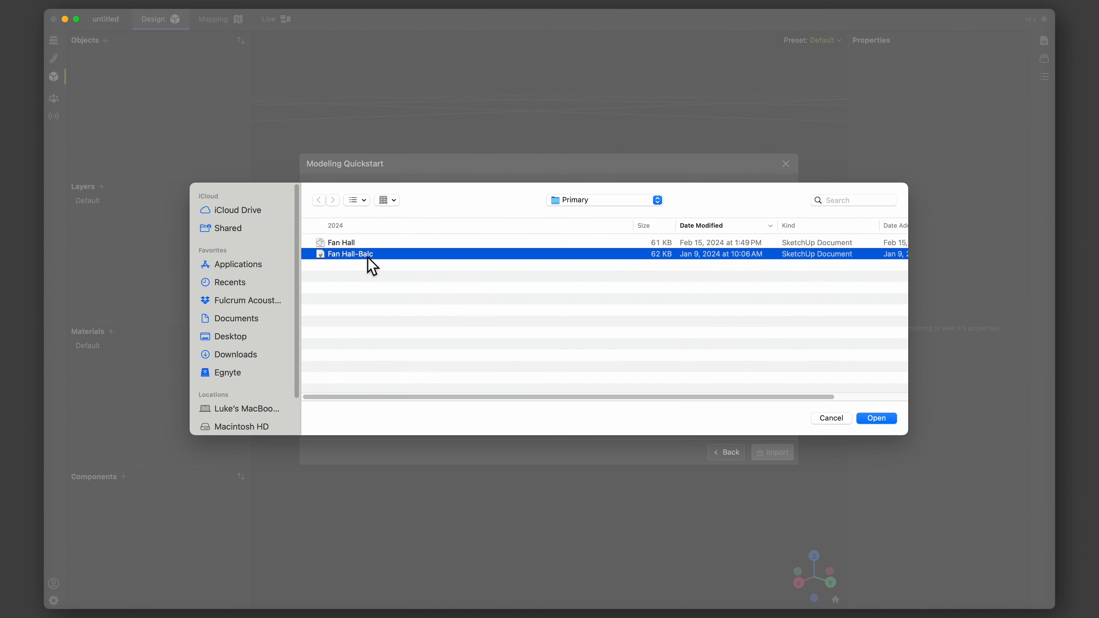
click(883, 419)
click(778, 474)
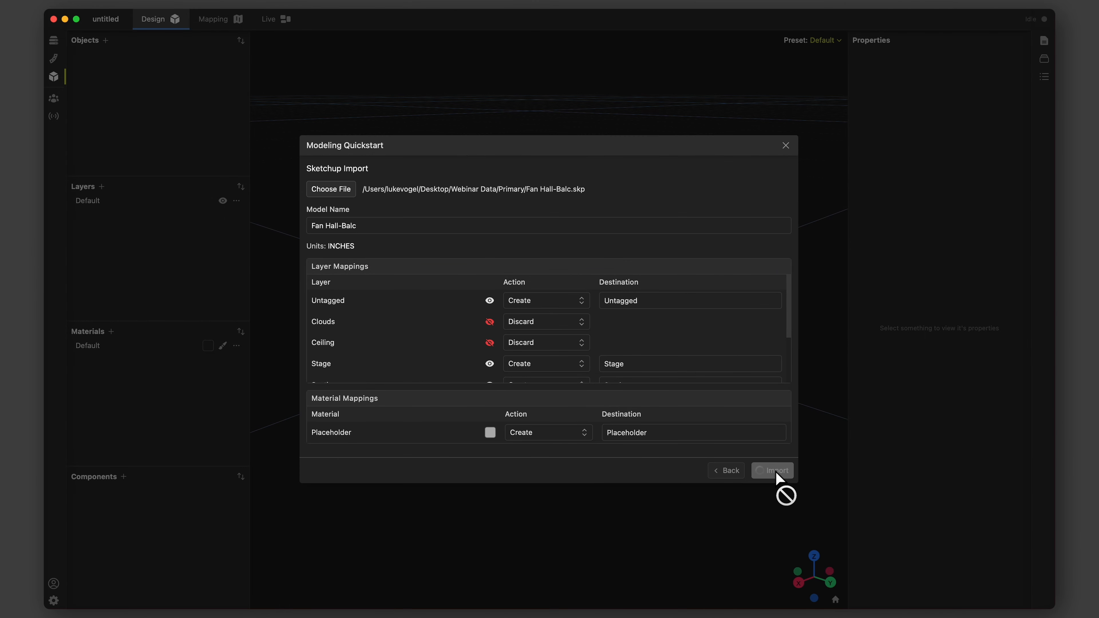
Show the imported hall in the mapping view and enable mapping on the Aisle and Seating layers.
scroll(620, 368, down, 10)
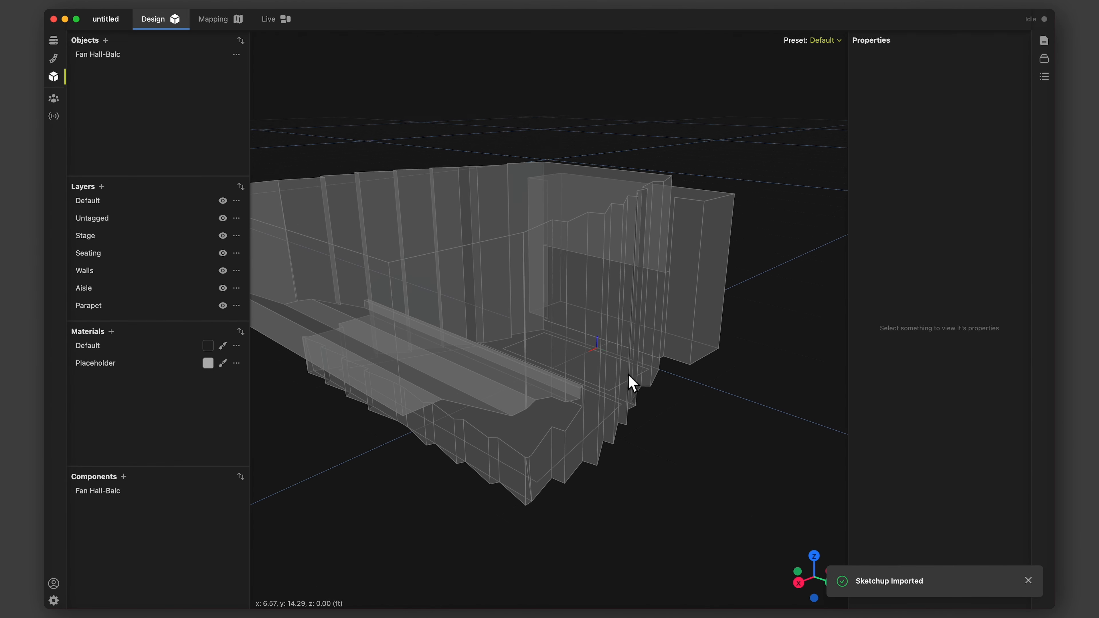
scroll(701, 389, down, 5)
shift+middle_drag(704, 390, 706, 432)
scroll(677, 407, up, 3)
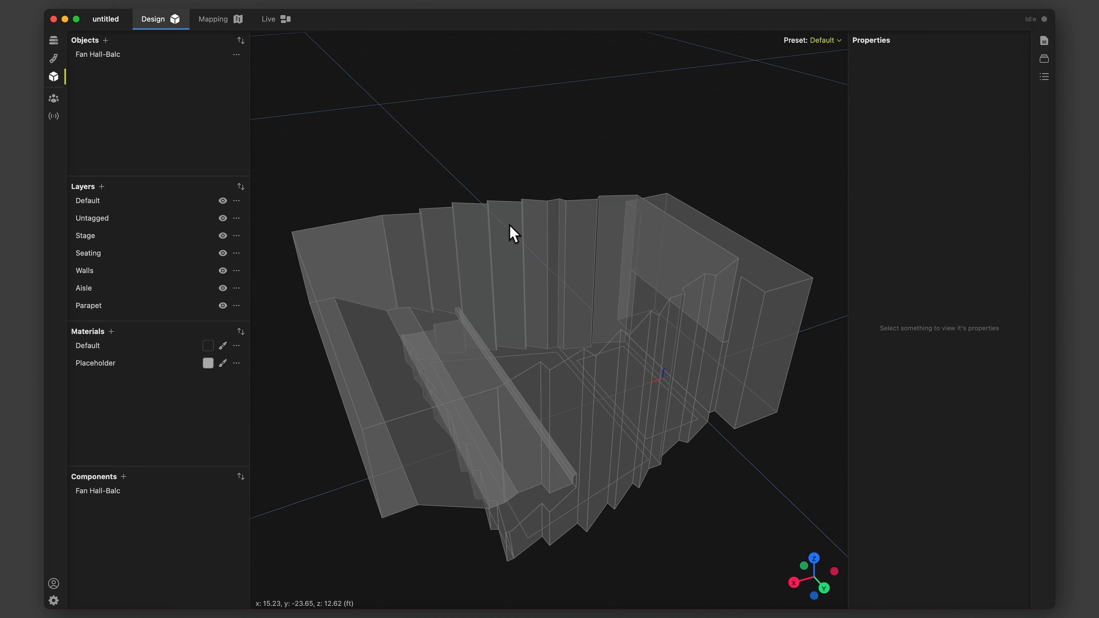
click(224, 27)
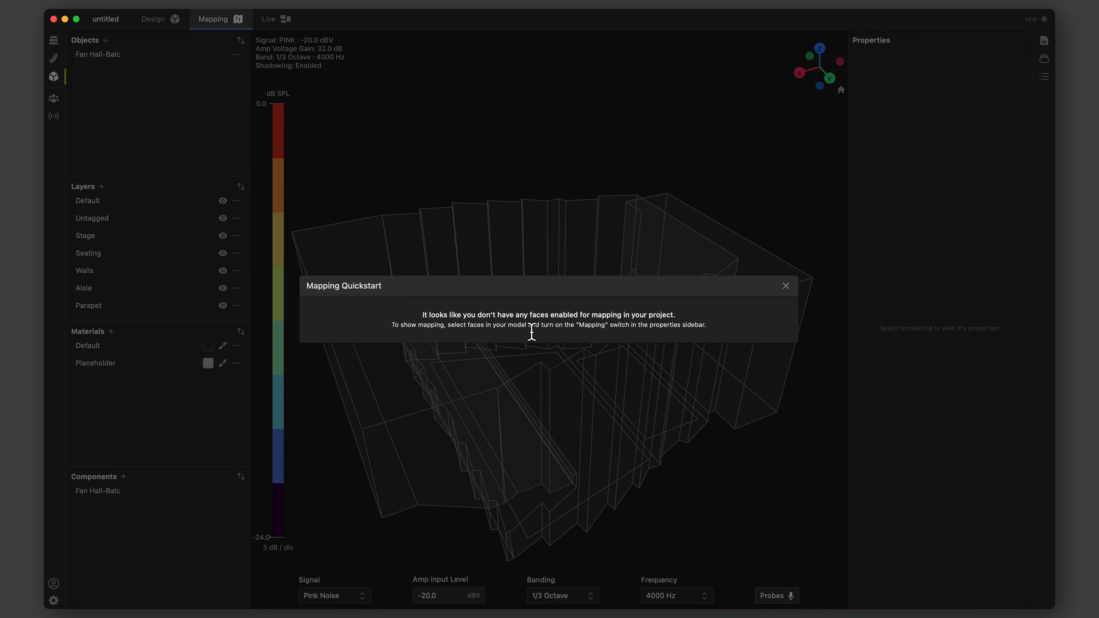
click(786, 287)
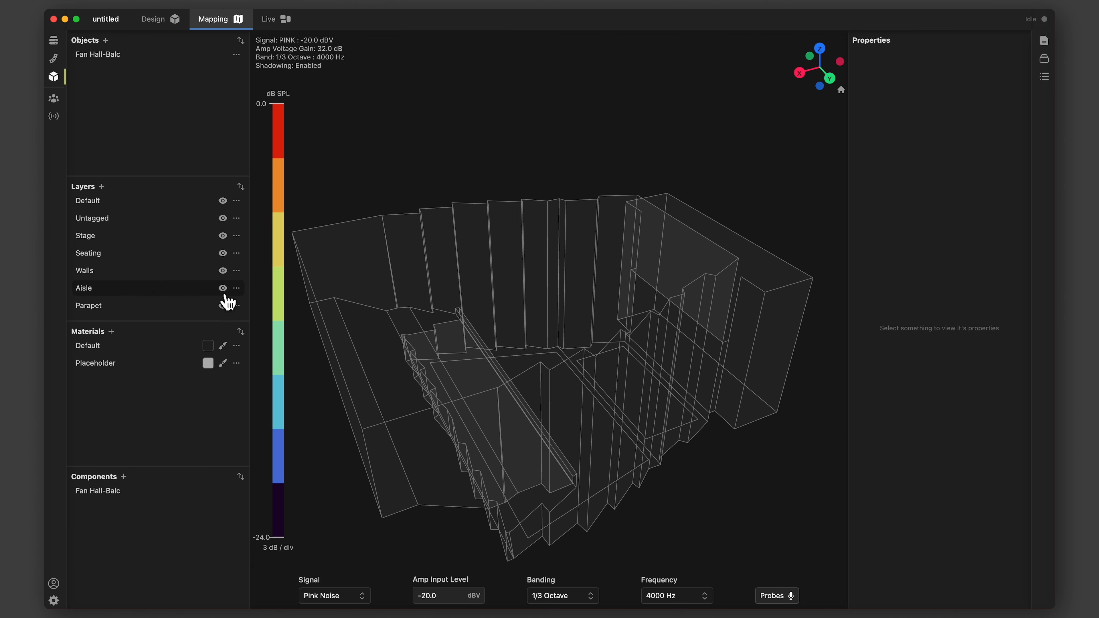
click(237, 289)
click(270, 316)
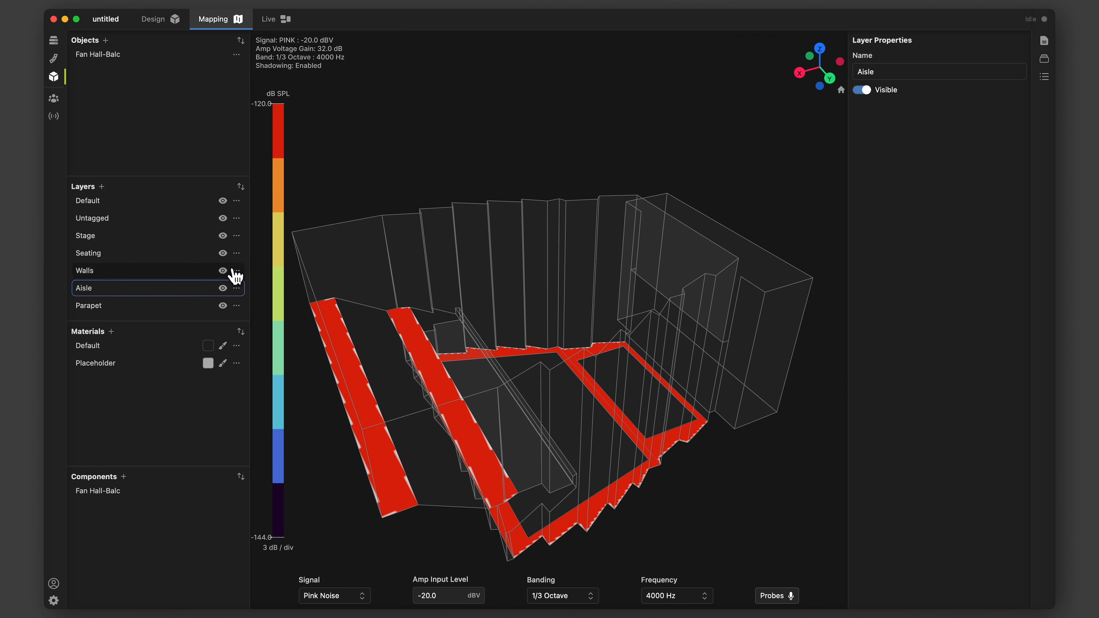
click(238, 254)
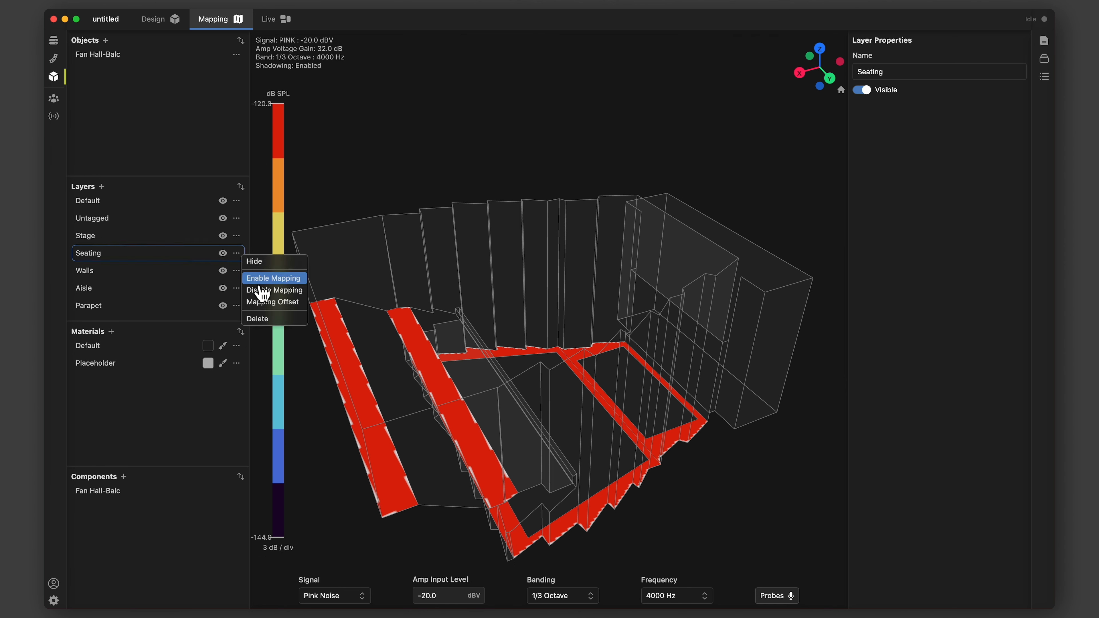
click(261, 281)
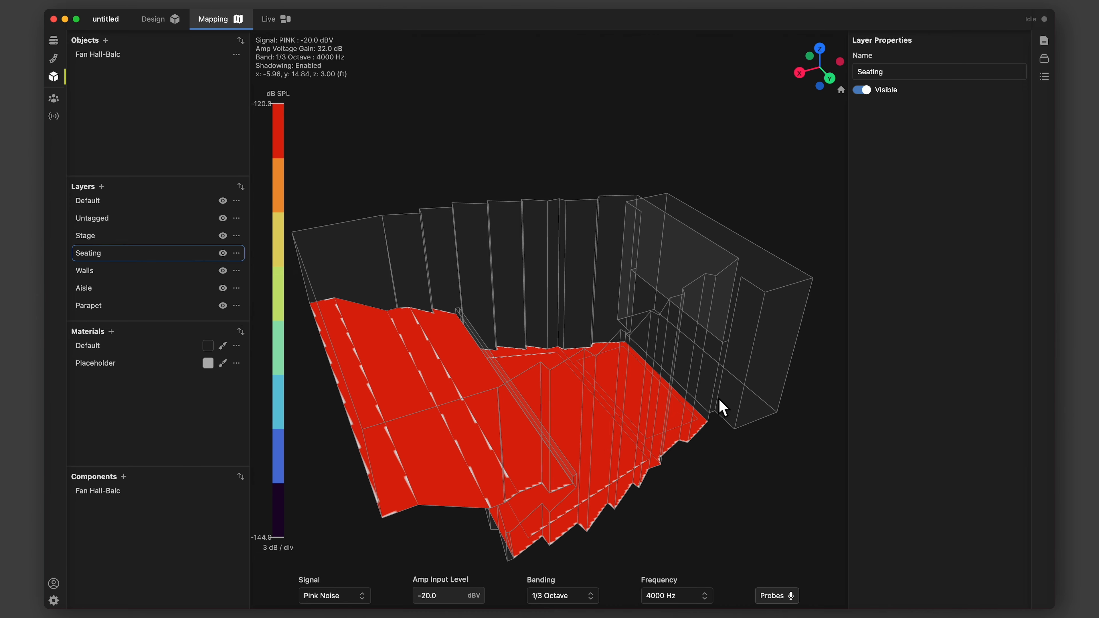
Add an array of six standard FL283T loudspeakers to the project from the speaker library.
drag(765, 453, 741, 432)
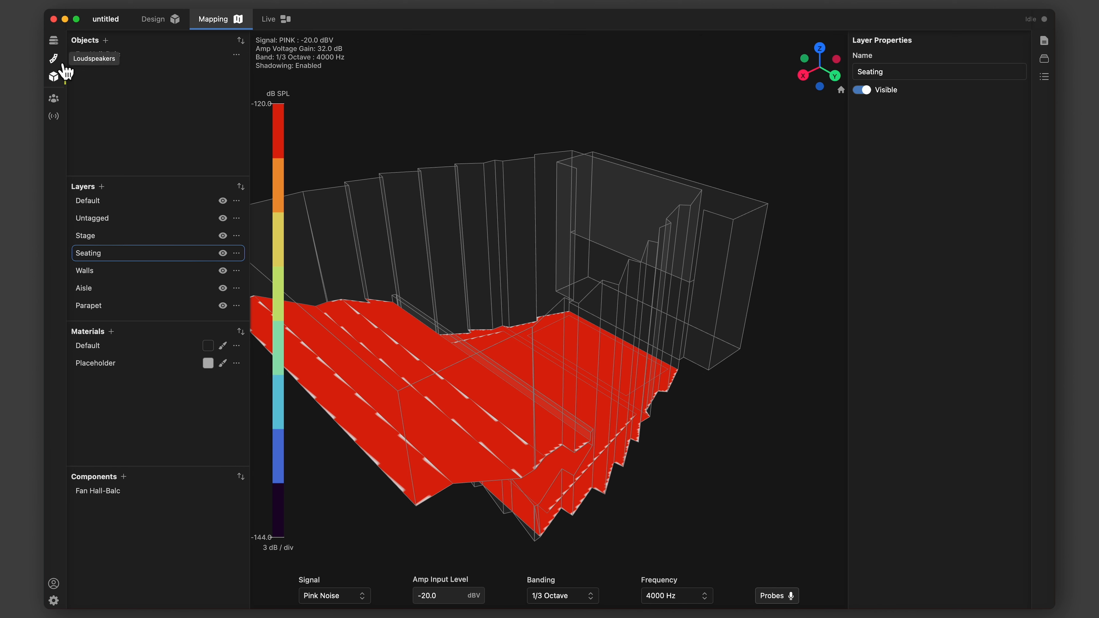
click(54, 59)
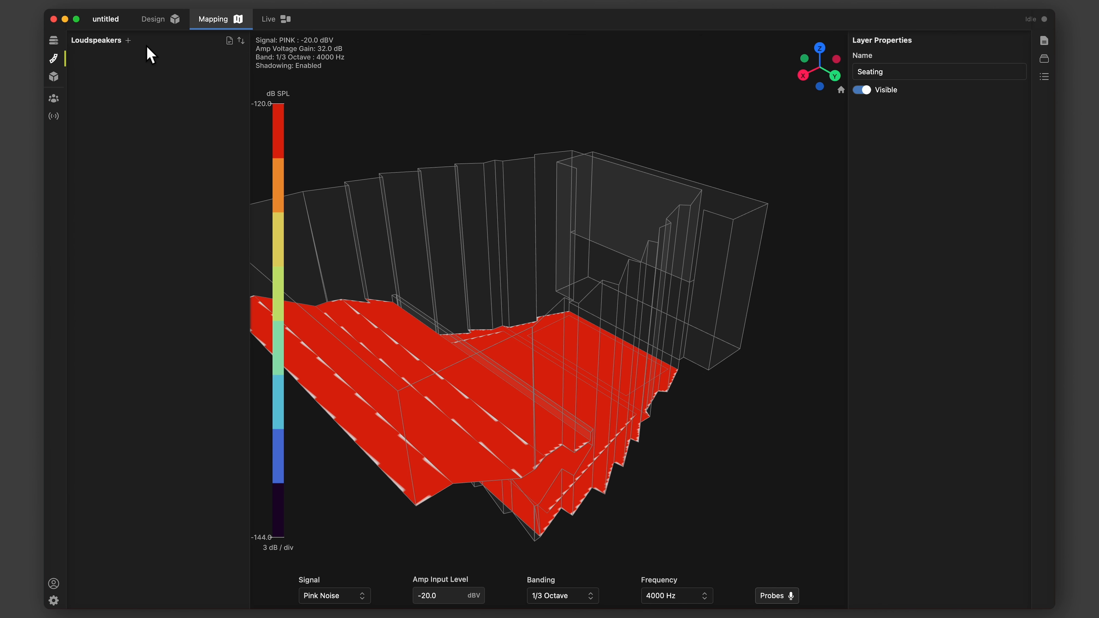
click(128, 41)
click(150, 73)
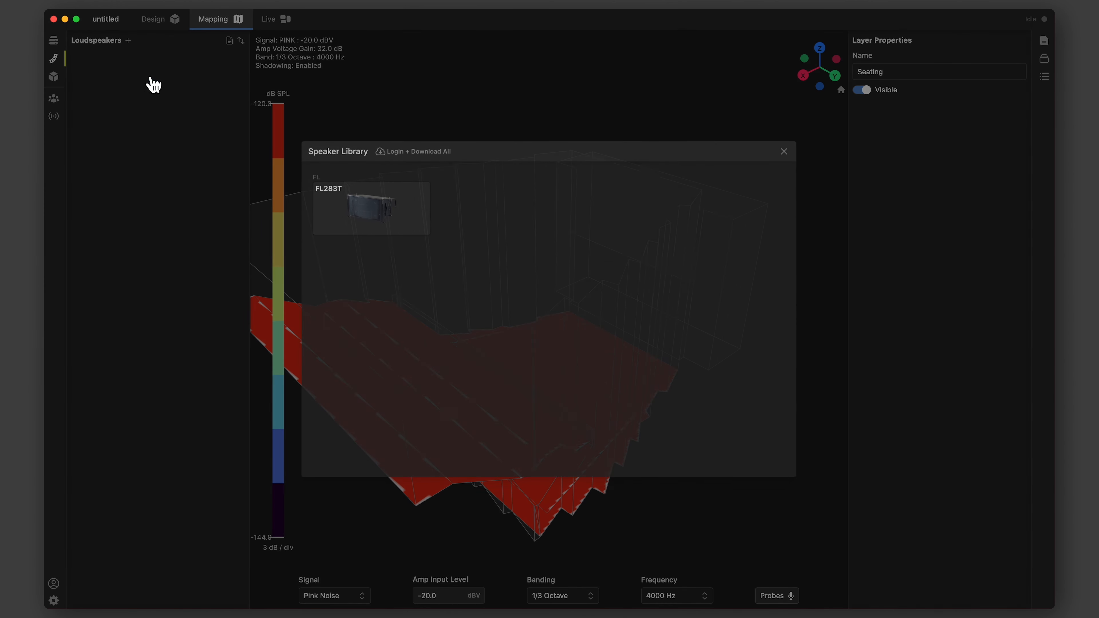
click(385, 210)
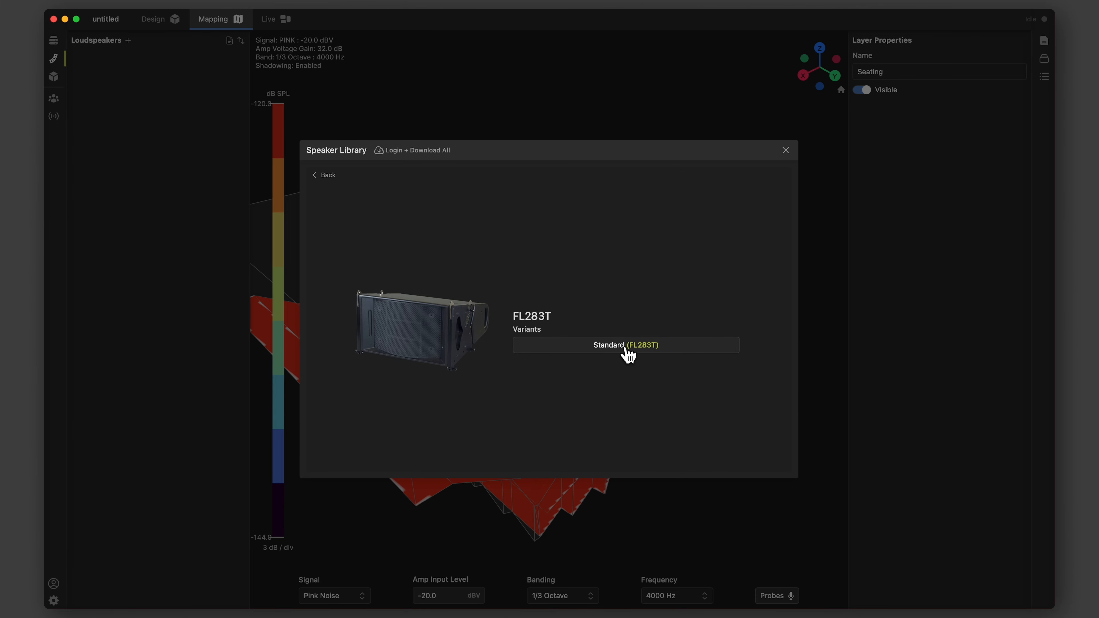
click(639, 351)
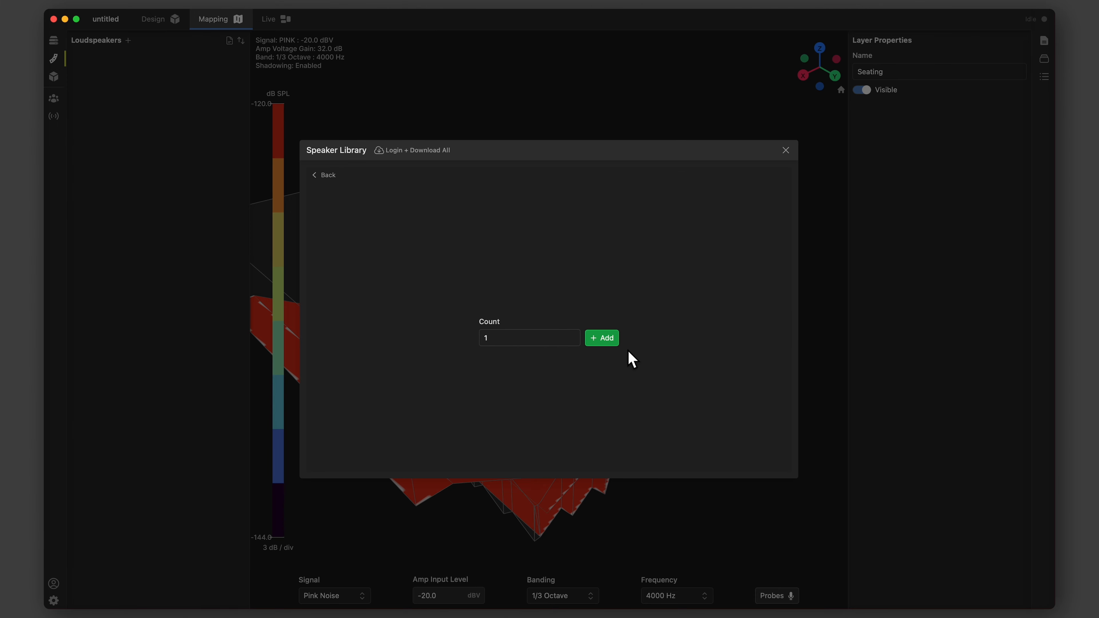
click(535, 344)
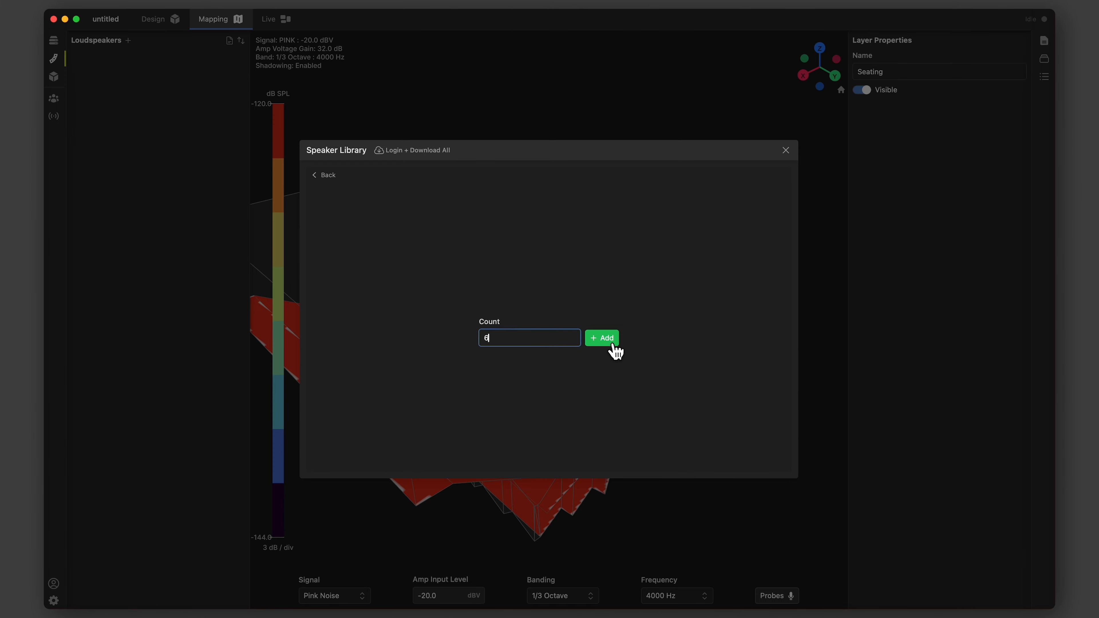
click(602, 338)
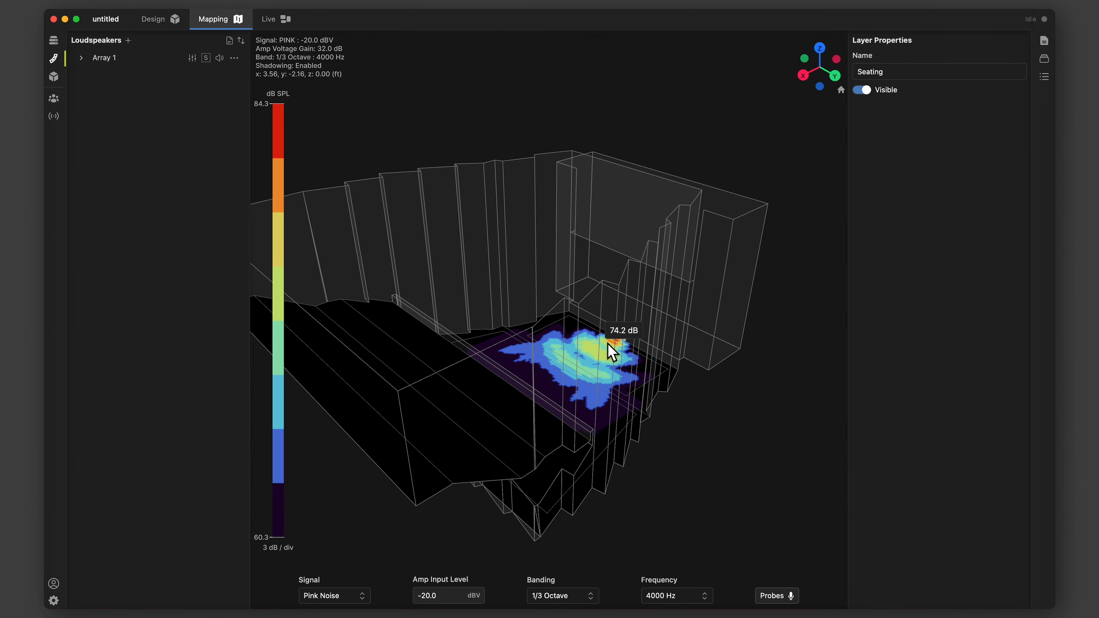
Select the new FL283T array at the stage front and raise its Z position to 18 ft.
scroll(622, 351, up, 10)
drag(628, 358, 563, 322)
click(562, 322)
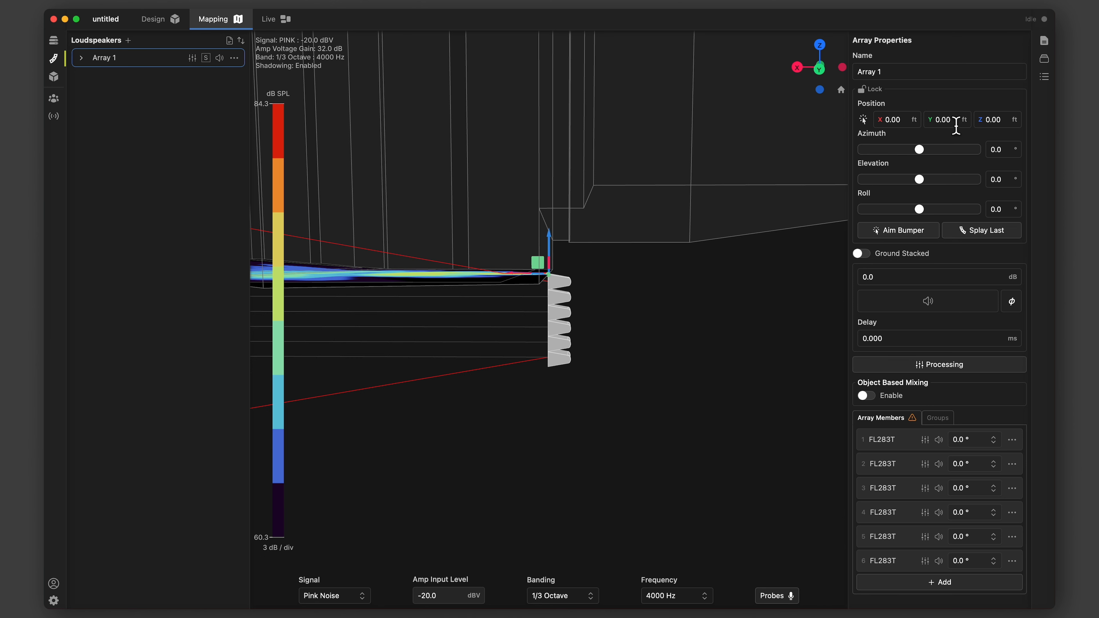
click(1007, 125)
key(Up)
key(Up)
key(Up)
key(Up)
key(Up)
key(Up)
key(Up)
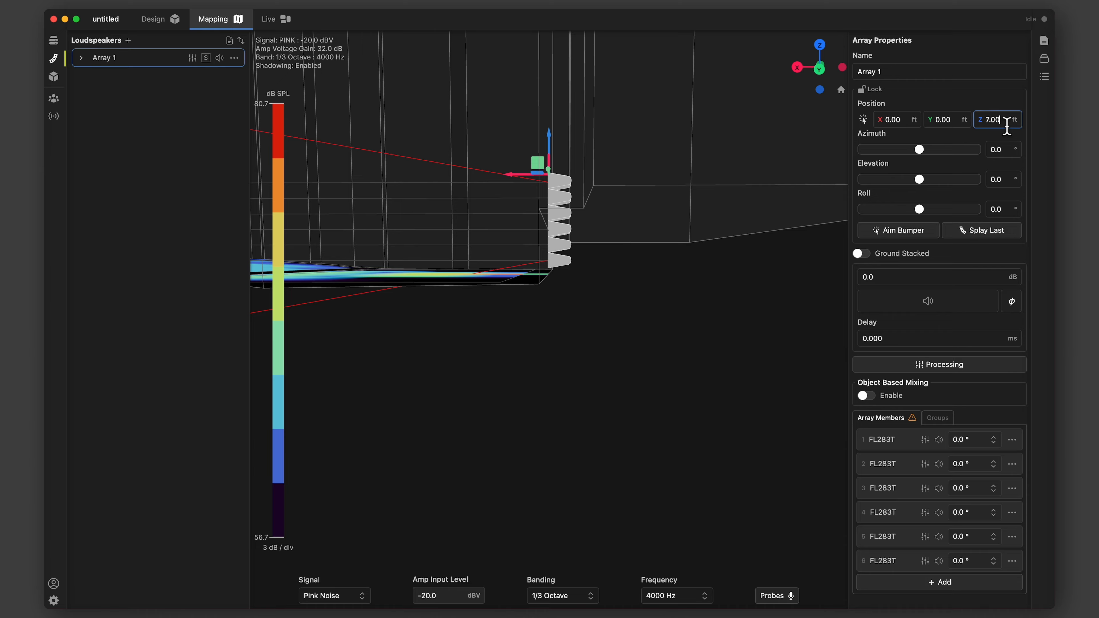
key(Up)
key(Up)
key(Up)
key(Up)
key(Up)
key(Up)
key(Up)
key(Up)
key(Up)
key(Up)
key(Up)
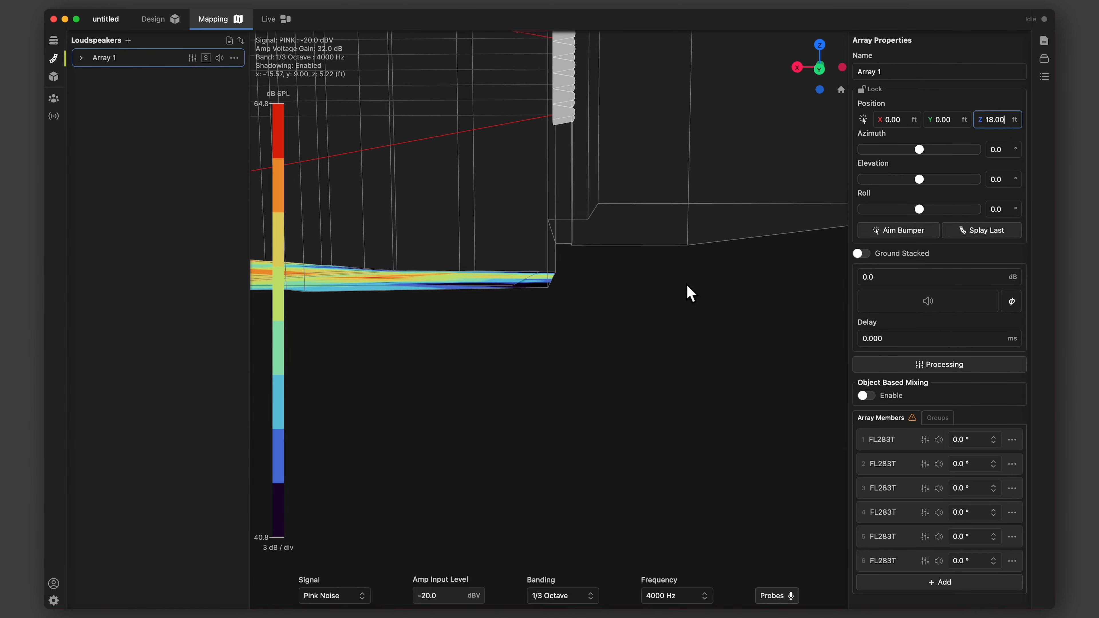
drag(691, 293, 735, 401)
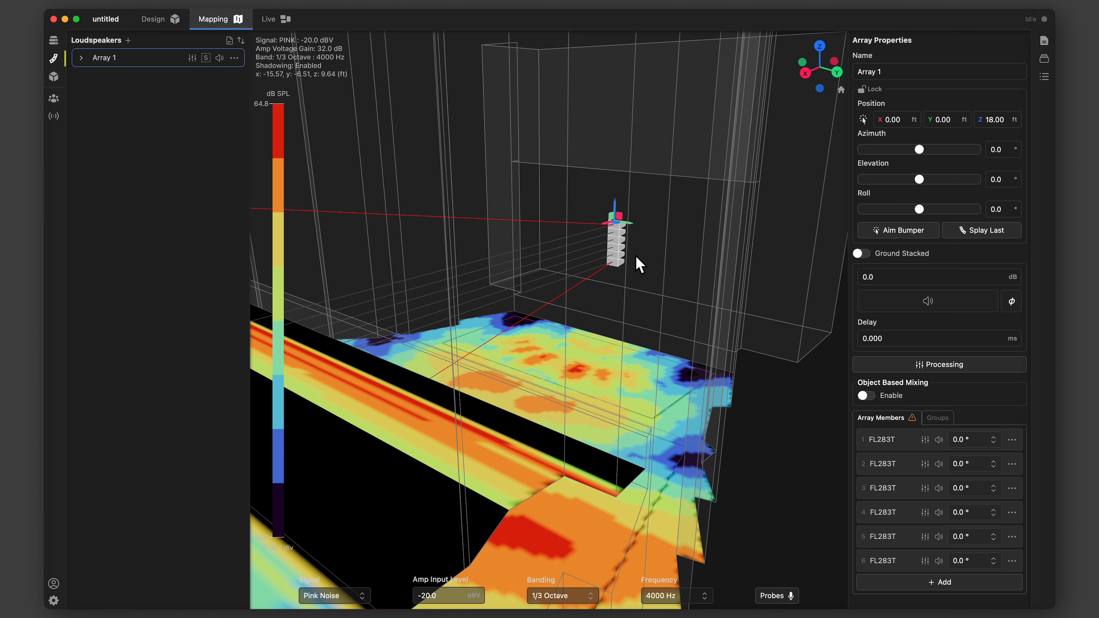
Set the array's Z position to 34 ft and its X position to 5 ft.
click(1013, 121)
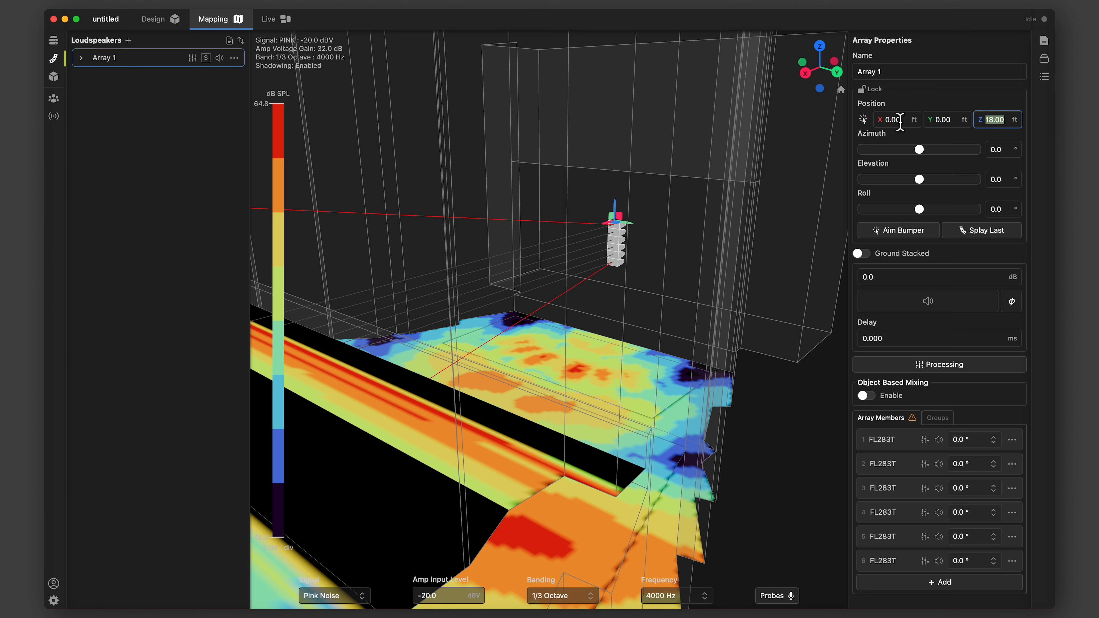
text(34)
key(Return)
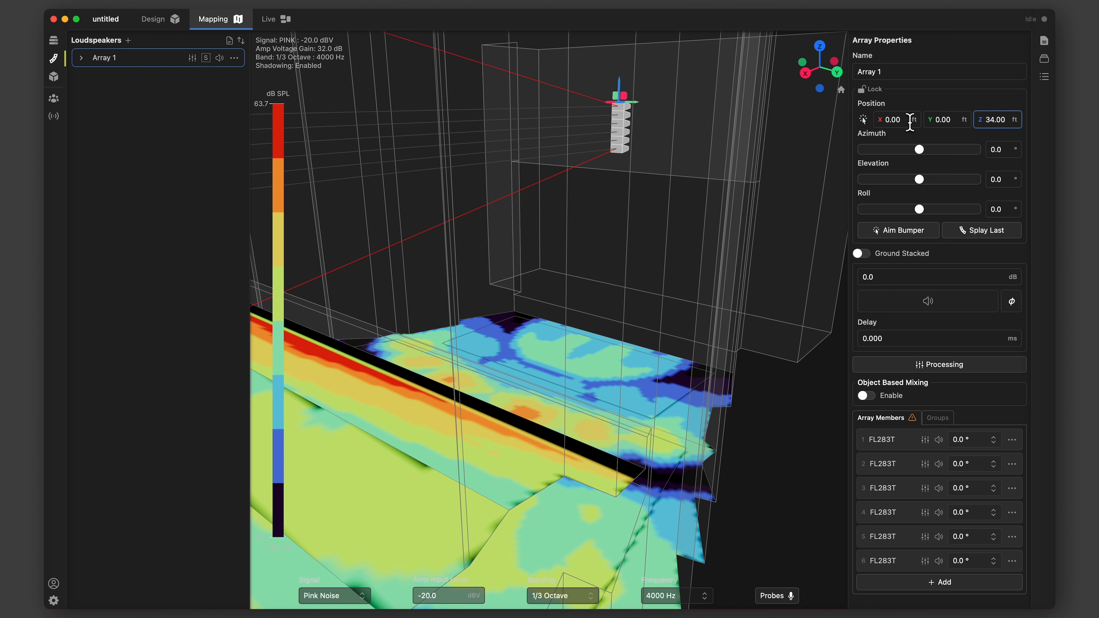
click(910, 123)
text(3)
key(Return)
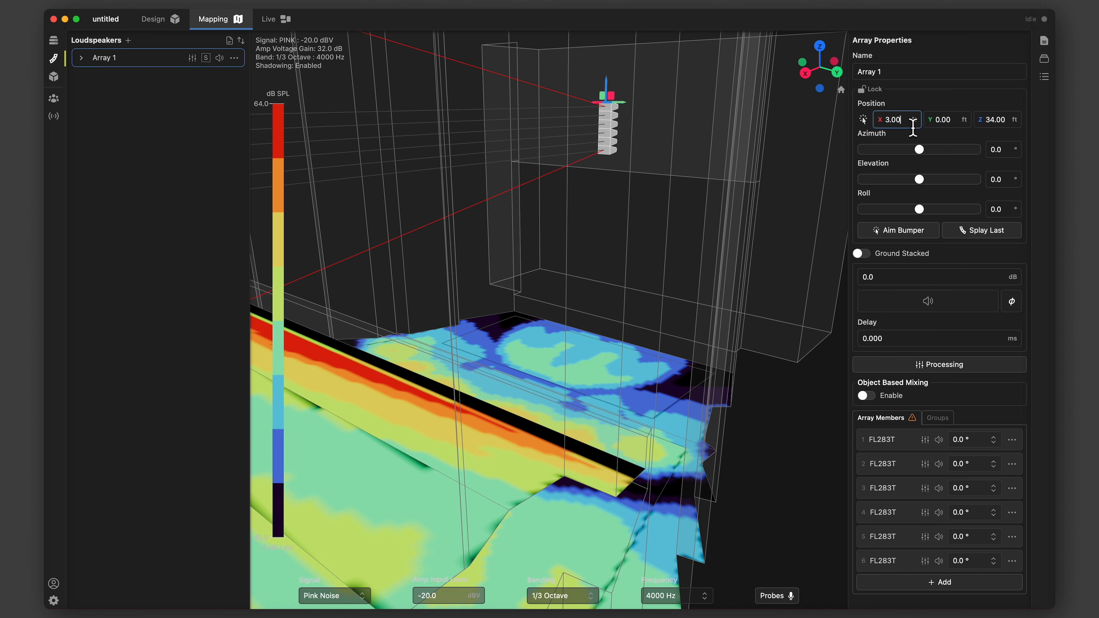
key(Up)
key(Up)
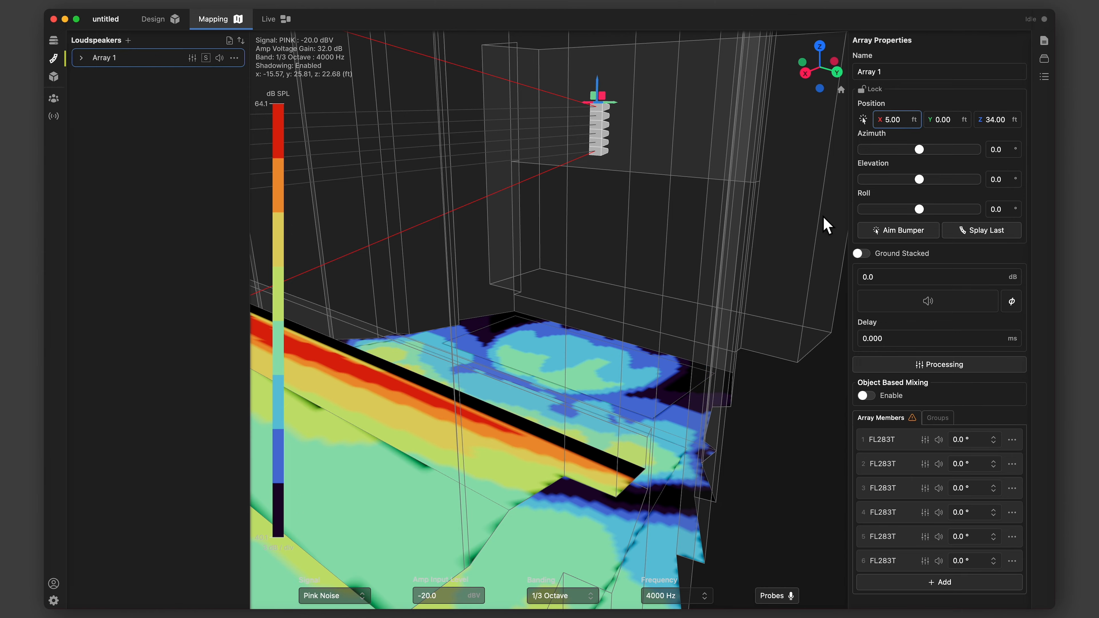
Aim the array's bumper at the rear part of the balcony seating.
drag(726, 211, 699, 226)
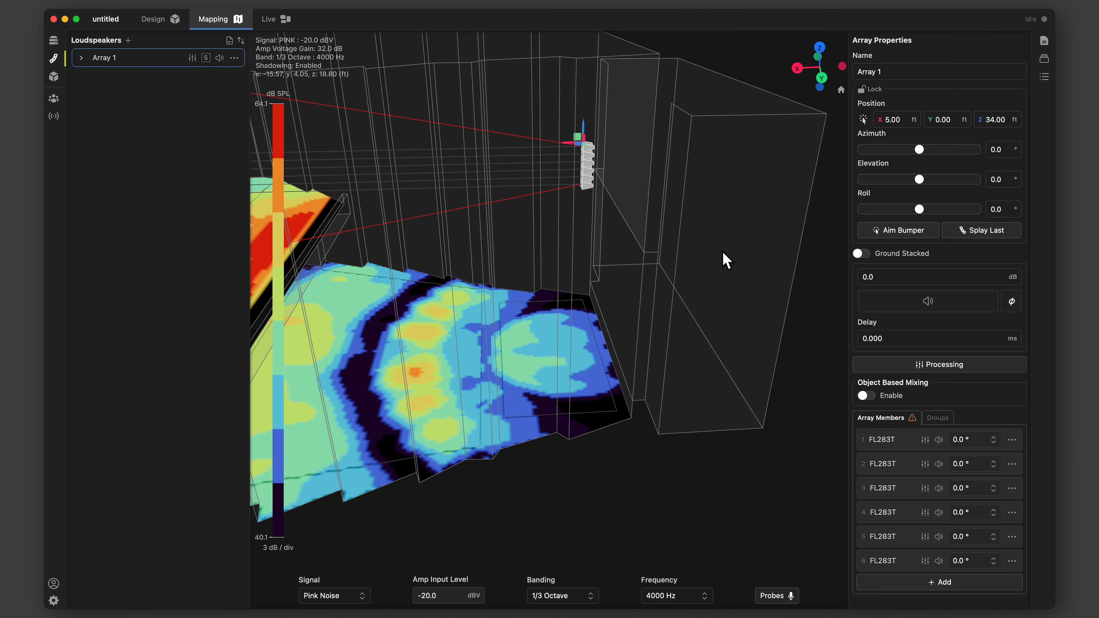
scroll(722, 250, down, 5)
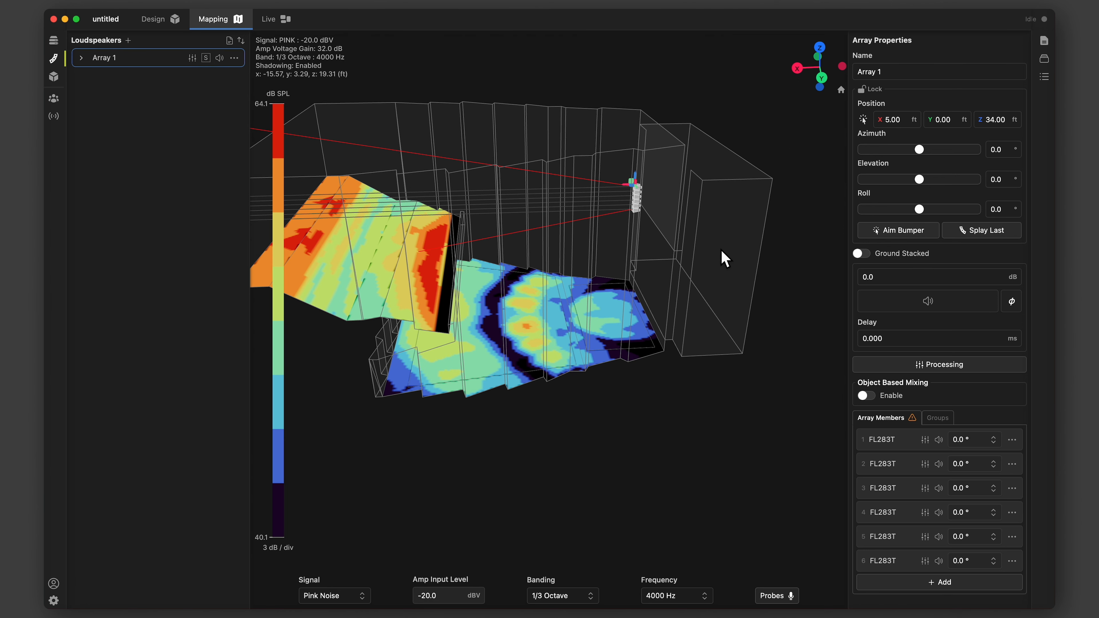
drag(766, 247, 618, 289)
click(565, 305)
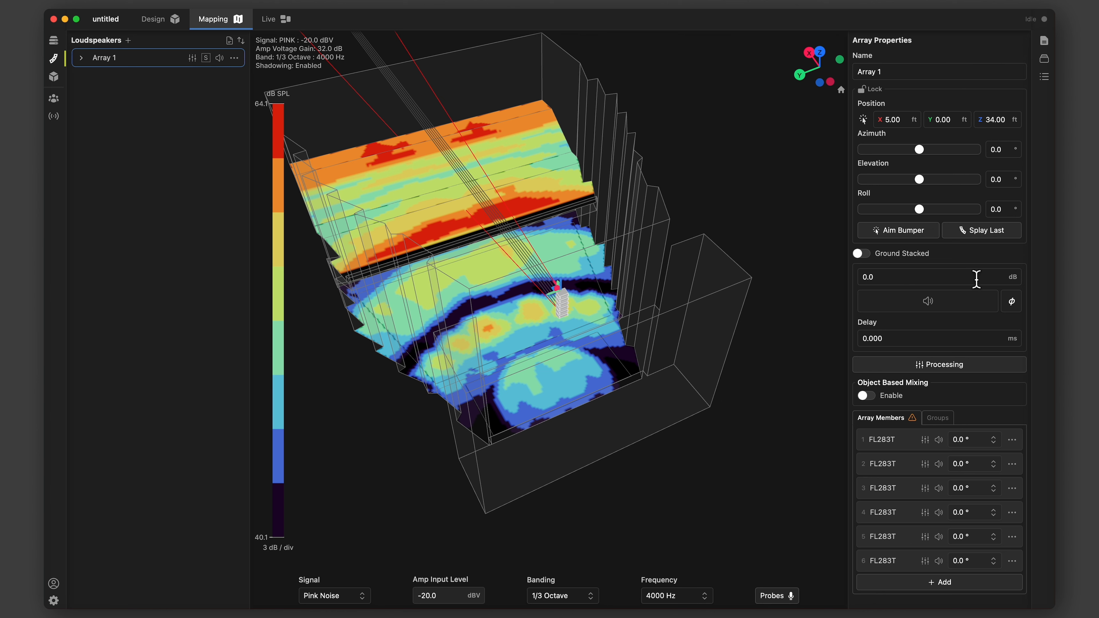
click(904, 237)
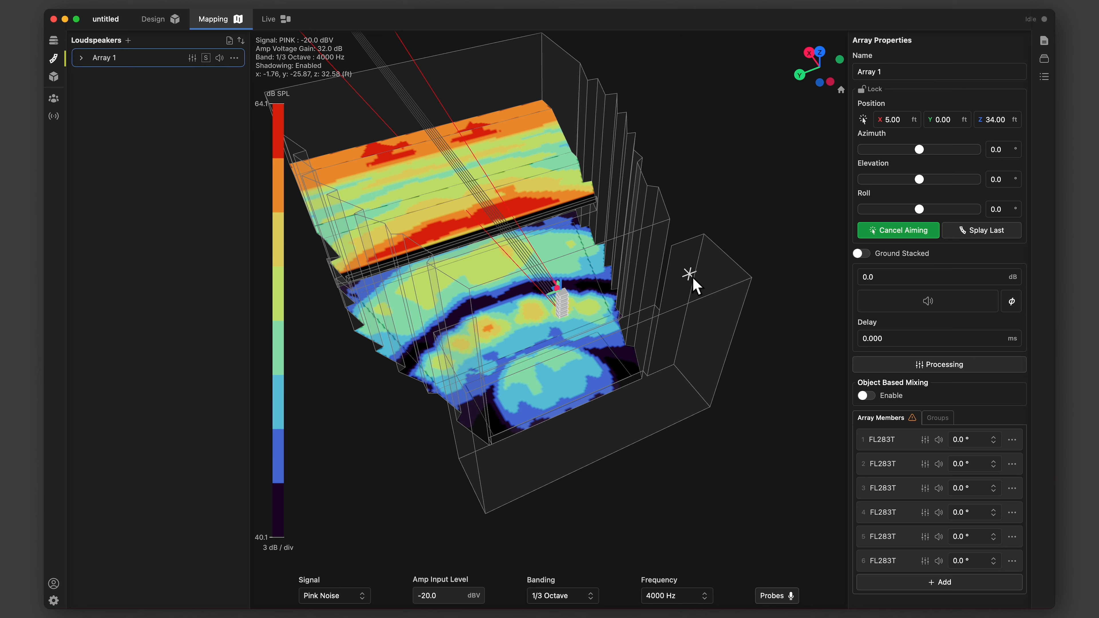
click(426, 143)
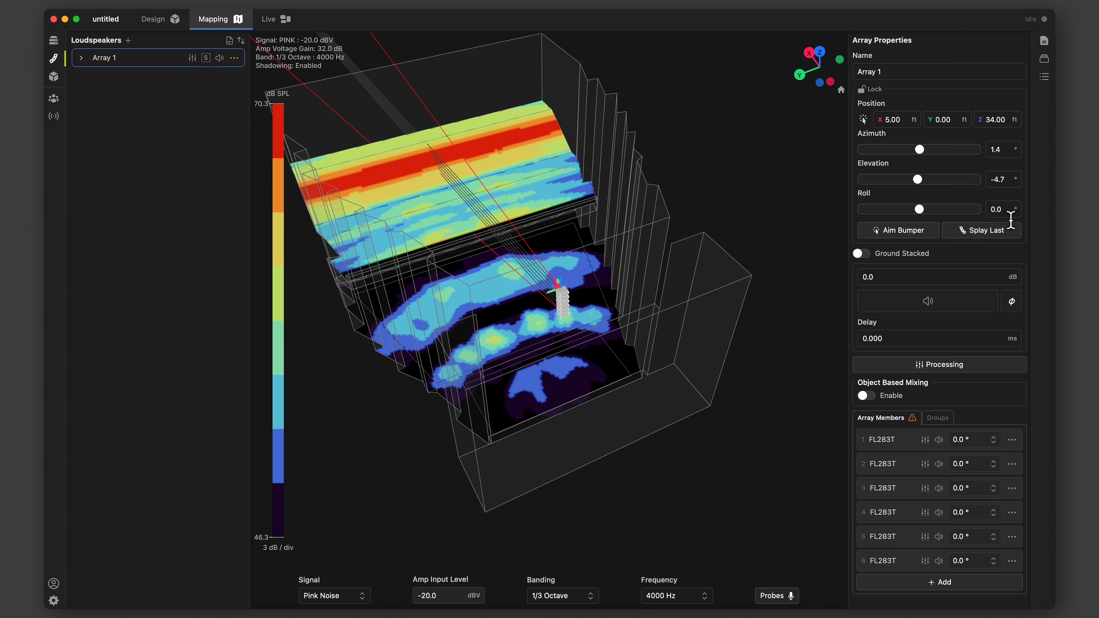
Auto-splay the array so that its last loudspeaker aims at the front edge of the main floor seating.
click(992, 240)
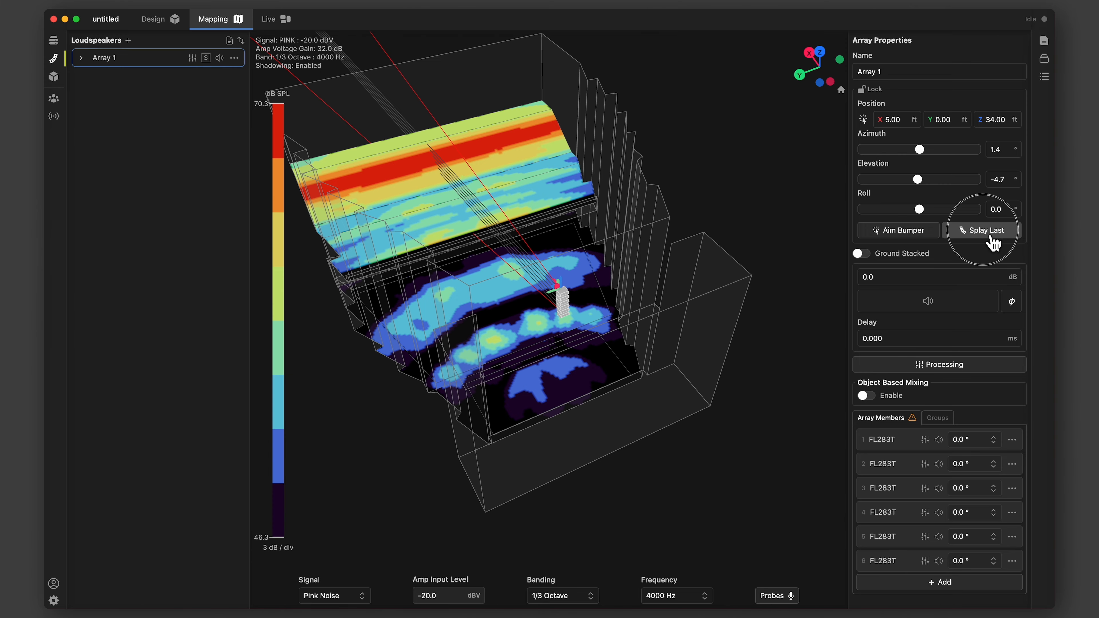
click(990, 238)
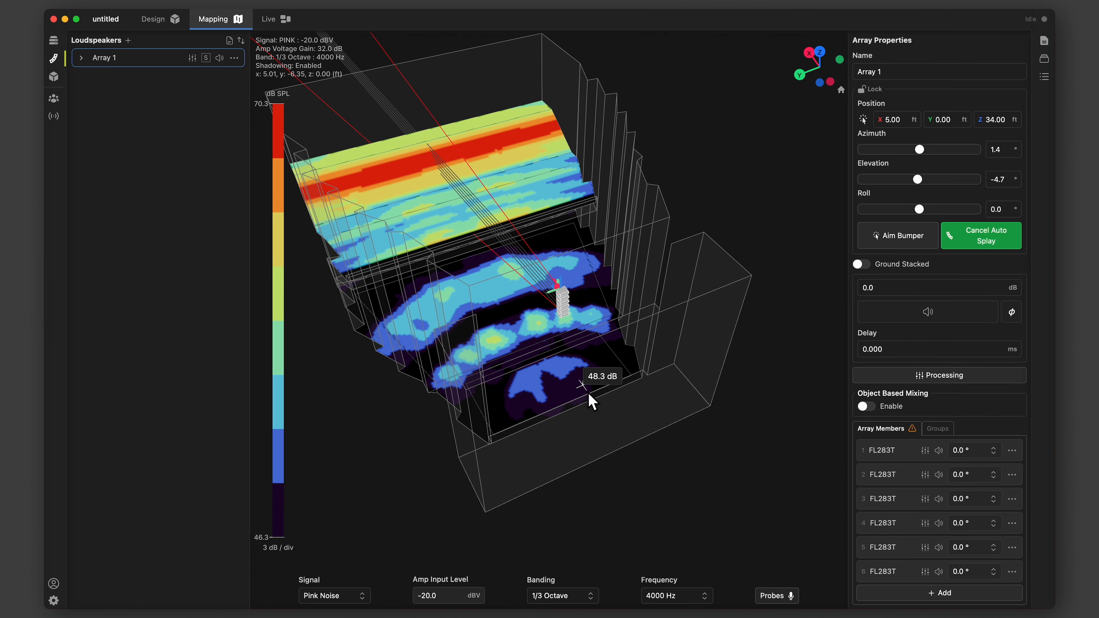
drag(589, 400, 691, 431)
click(688, 379)
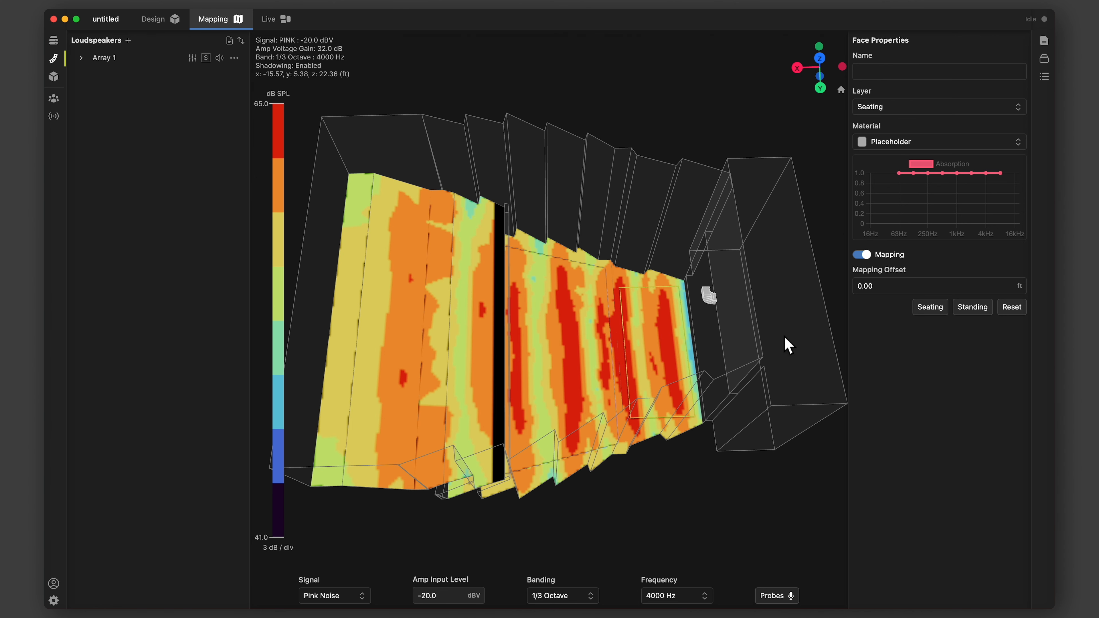
Examine the splayed array's curvature and its coverage of the floor and balcony seating, finishing with the array selected.
scroll(750, 339, up, 5)
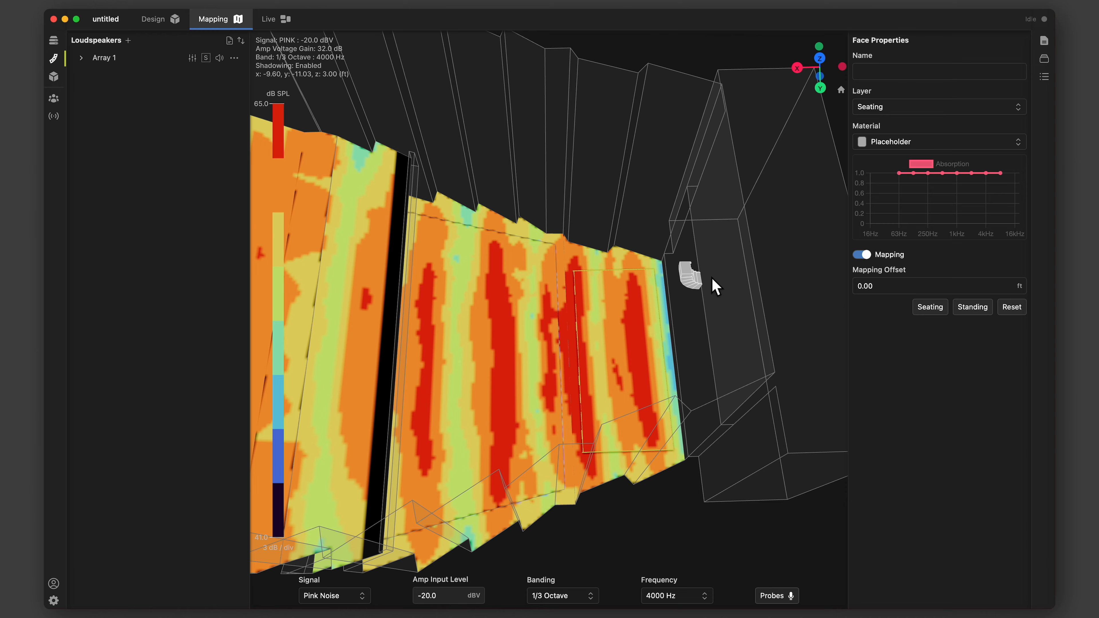
drag(723, 323, 718, 269)
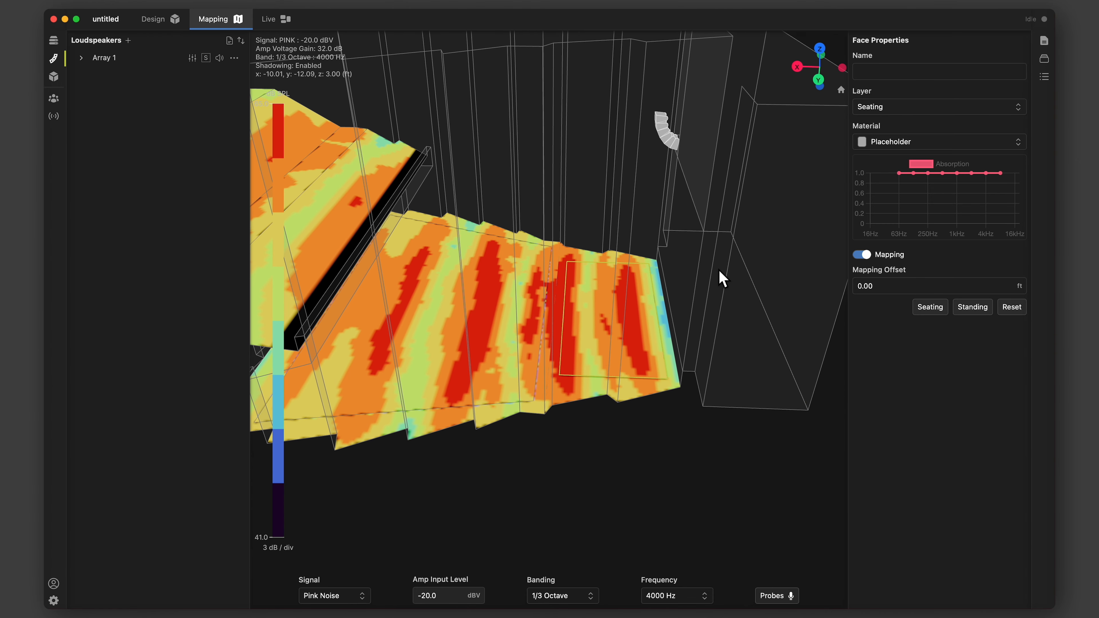
click(718, 270)
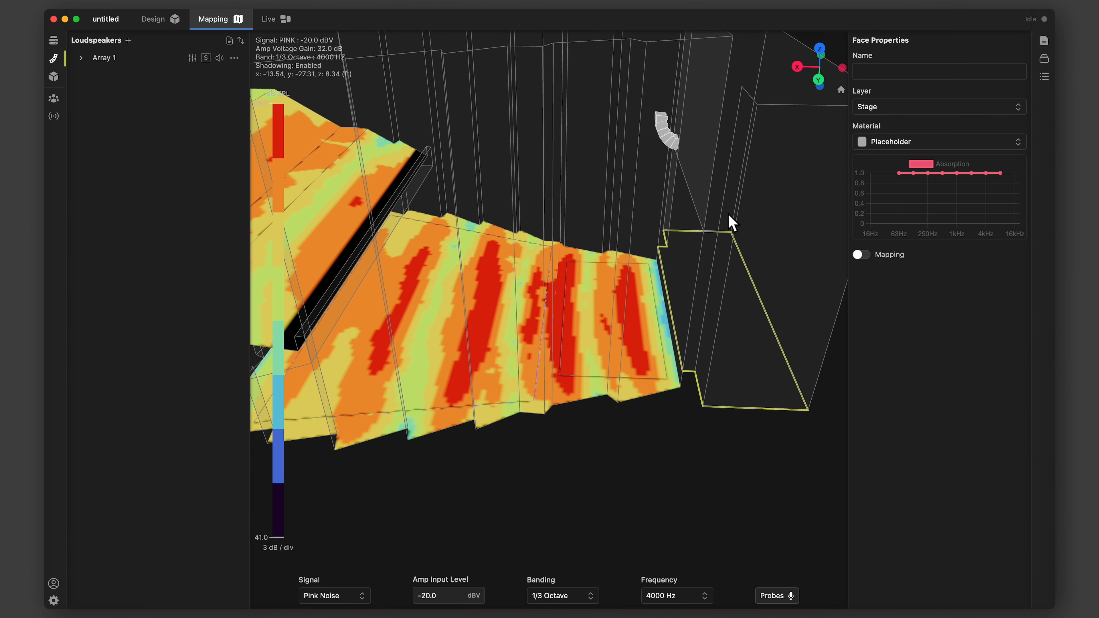
scroll(708, 203, down, 5)
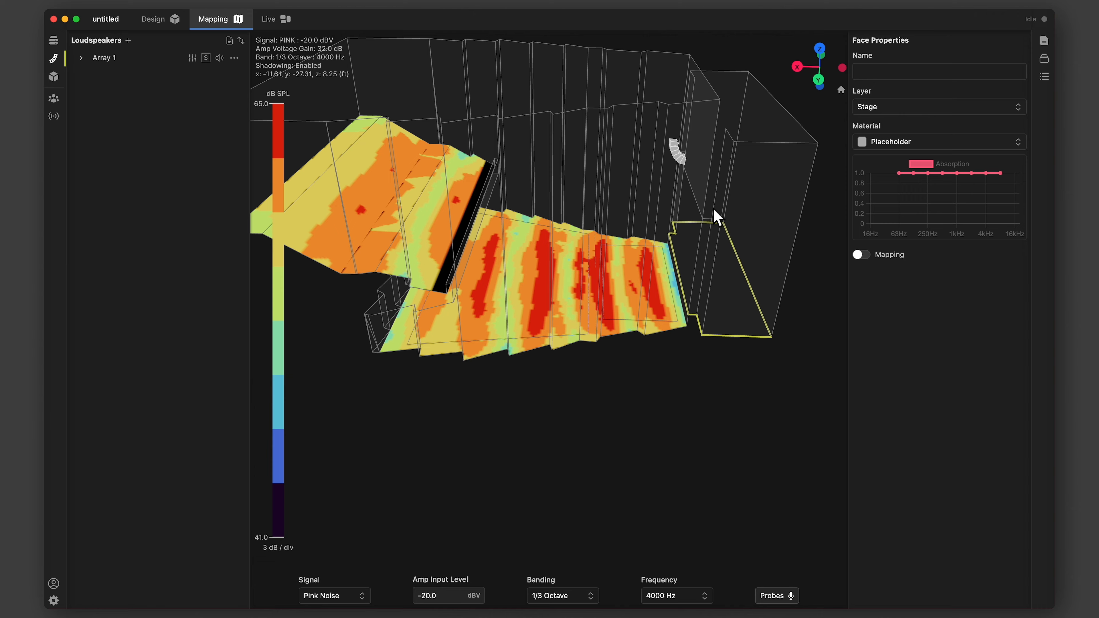
scroll(686, 181, up, 5)
click(721, 207)
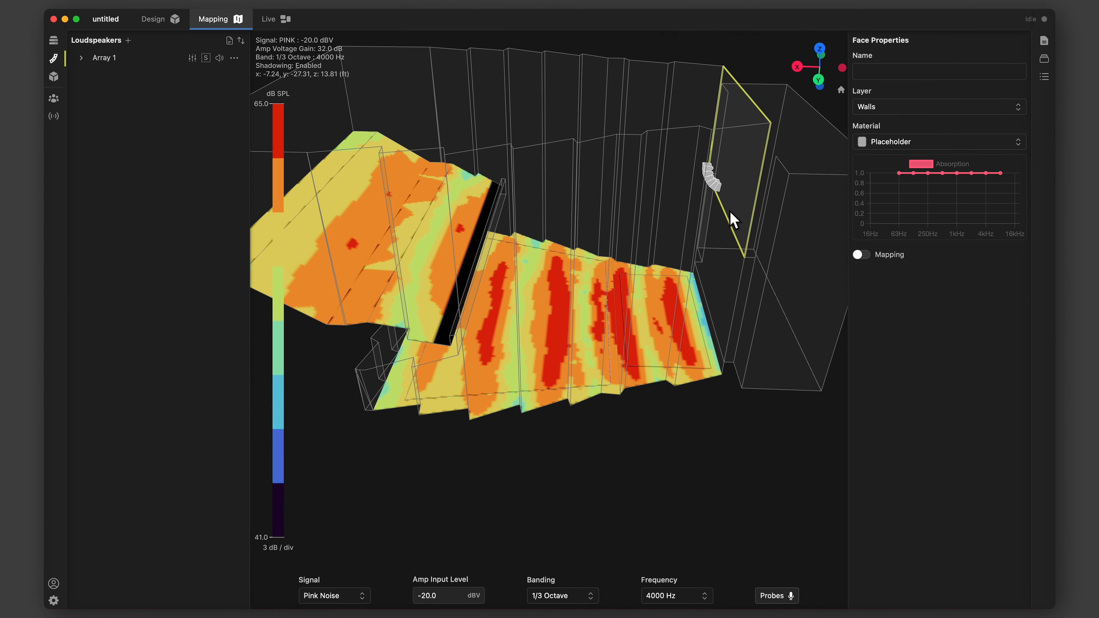
click(708, 169)
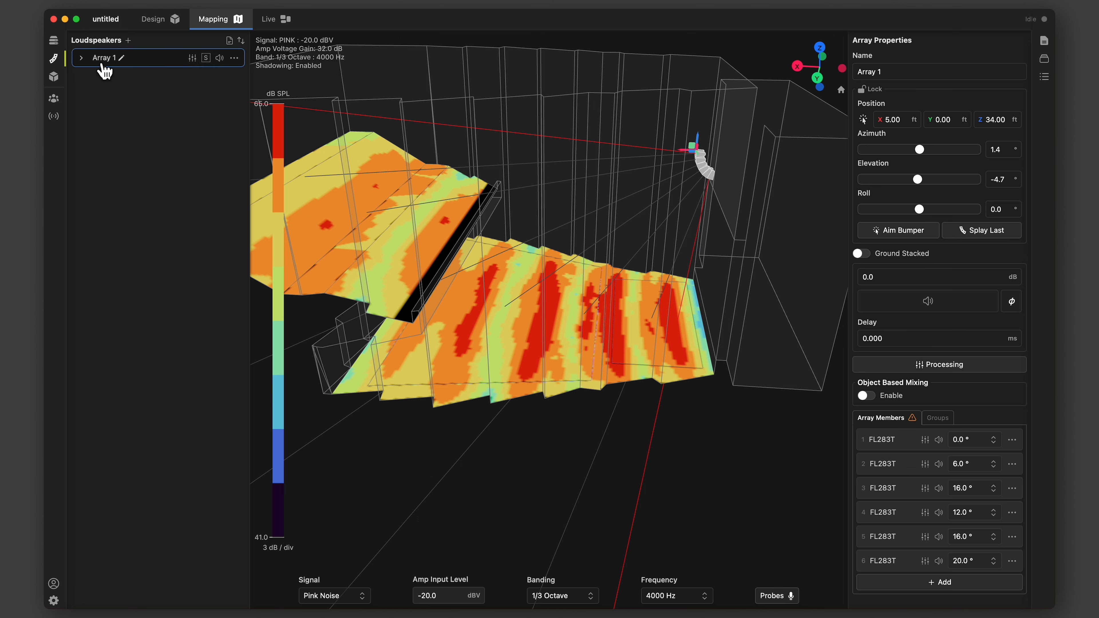
Expand Array 1 and insert two standard FL283T loudspeakers above its fourth member.
click(86, 64)
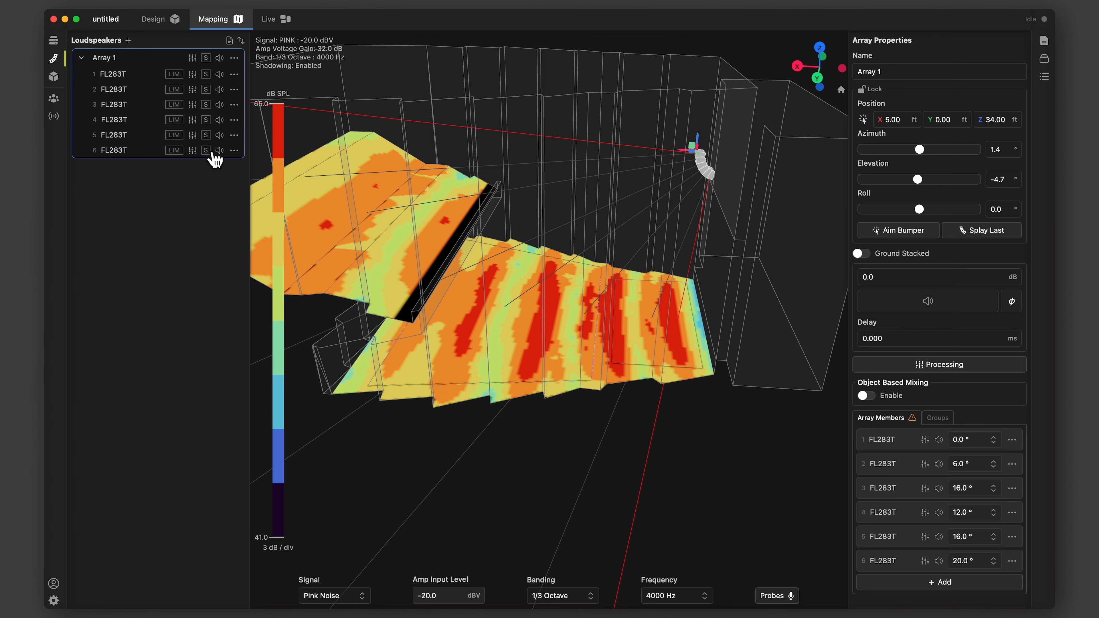
click(240, 126)
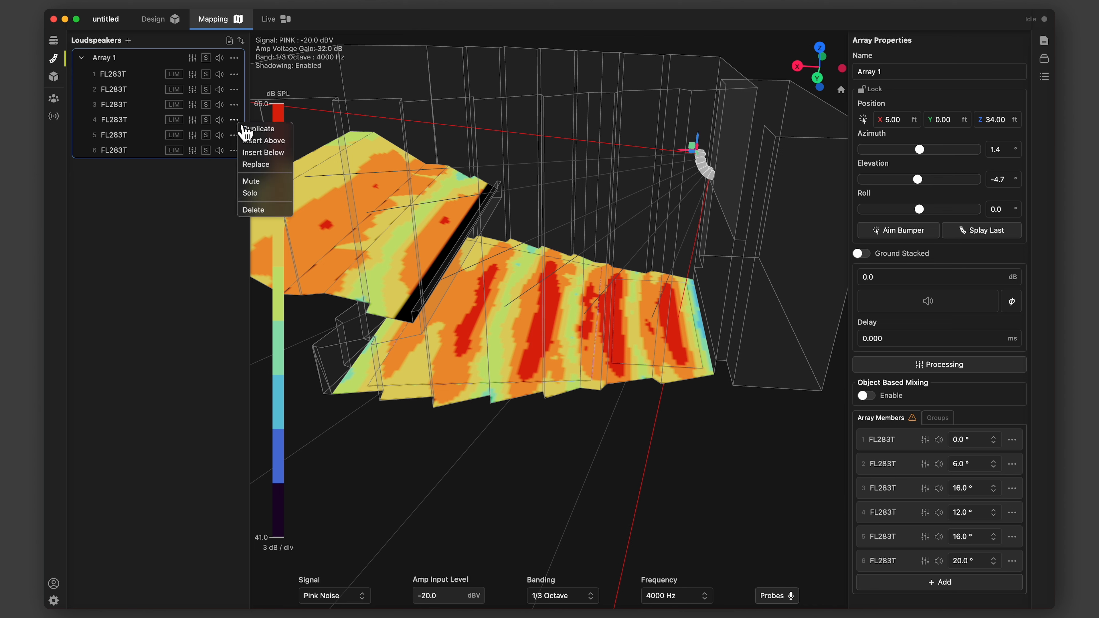
click(283, 150)
click(363, 200)
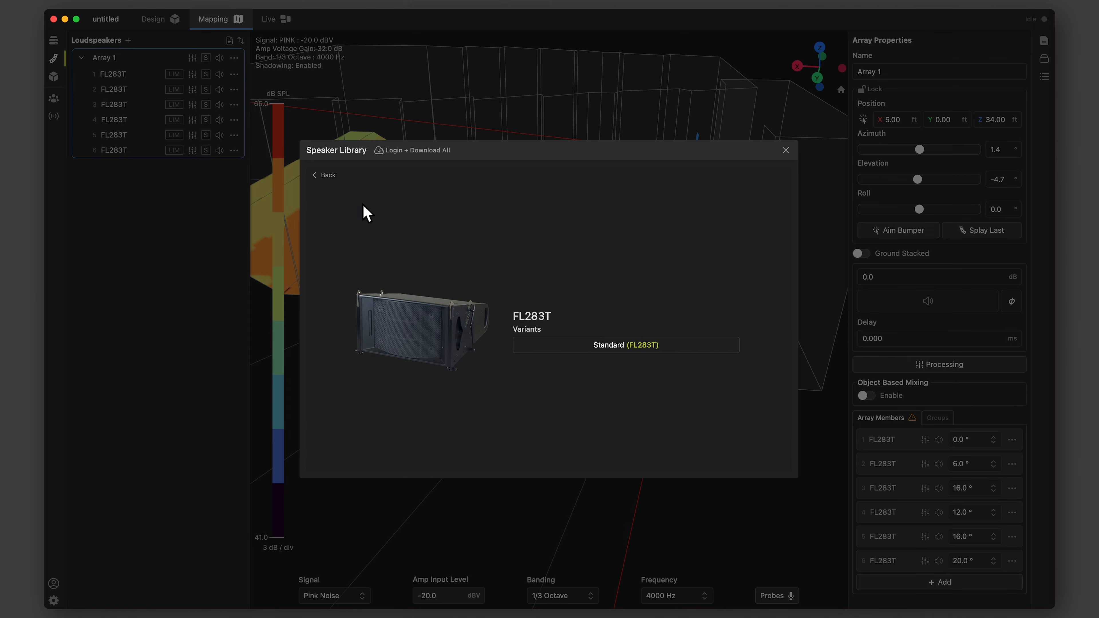
click(683, 348)
click(448, 340)
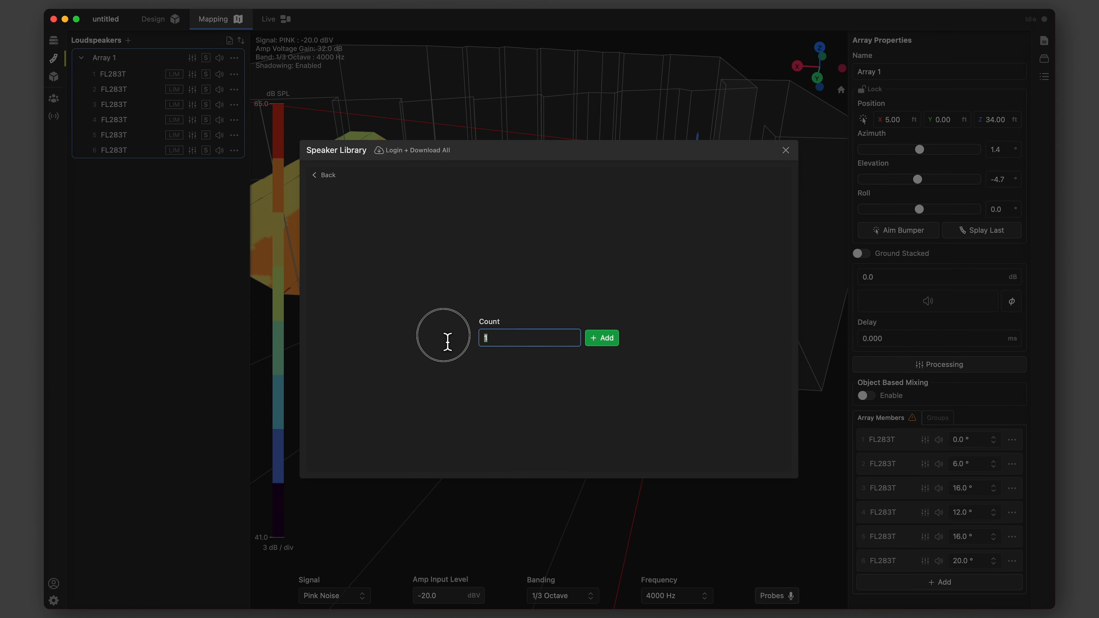
text(2)
key(Return)
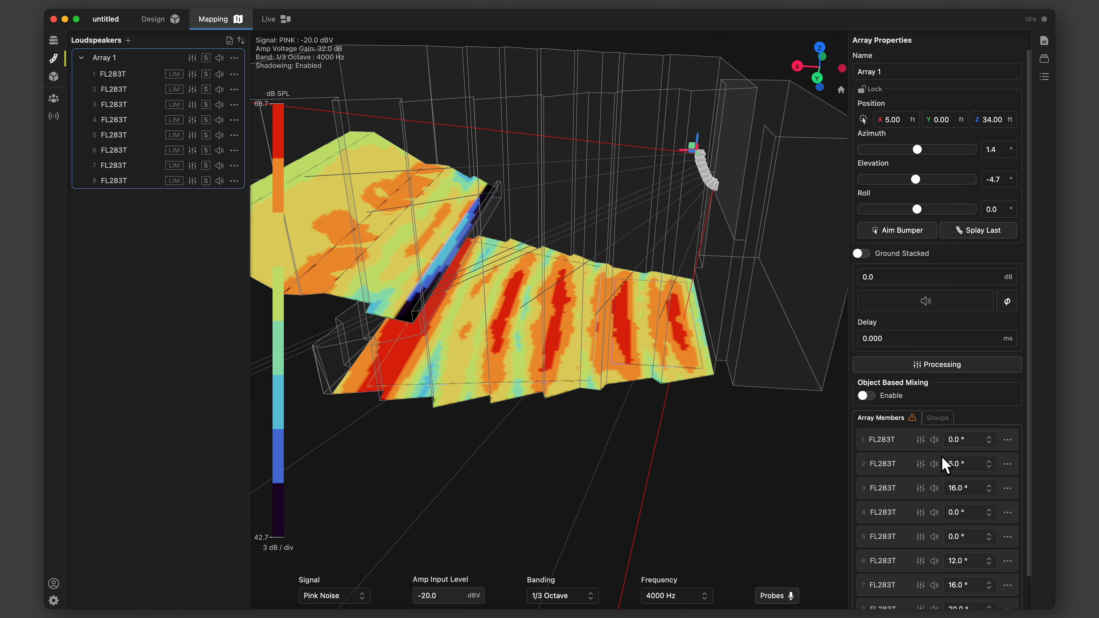
scroll(925, 452, down, 2)
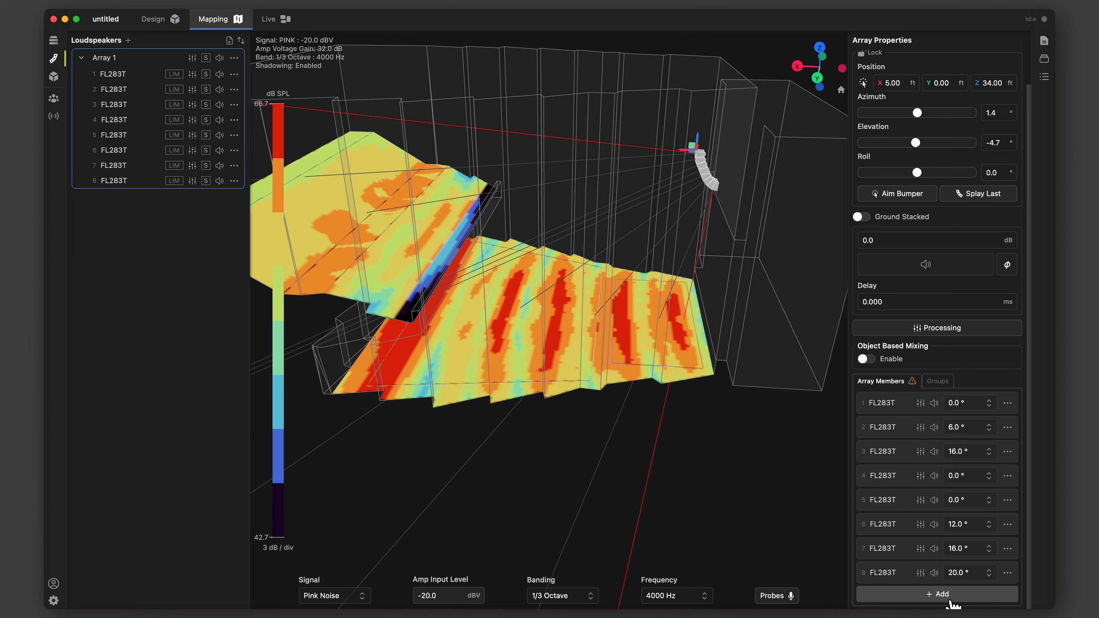
Add one more FL283T to the end of Array 1 and auto-splay the array down to its last loudspeaker.
click(951, 600)
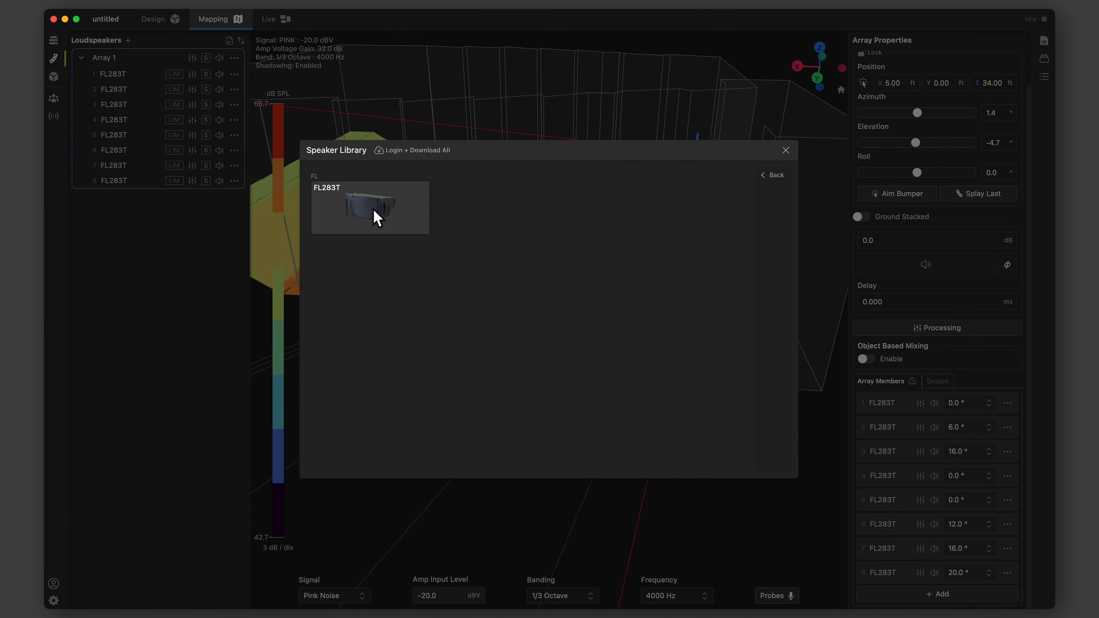
click(377, 219)
click(632, 348)
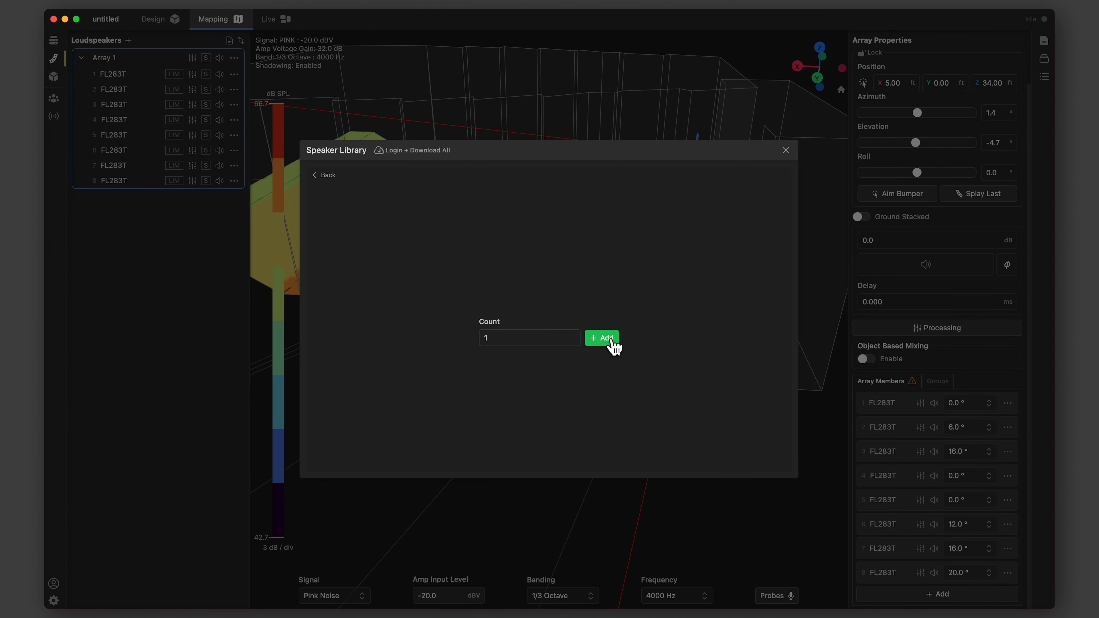
click(612, 340)
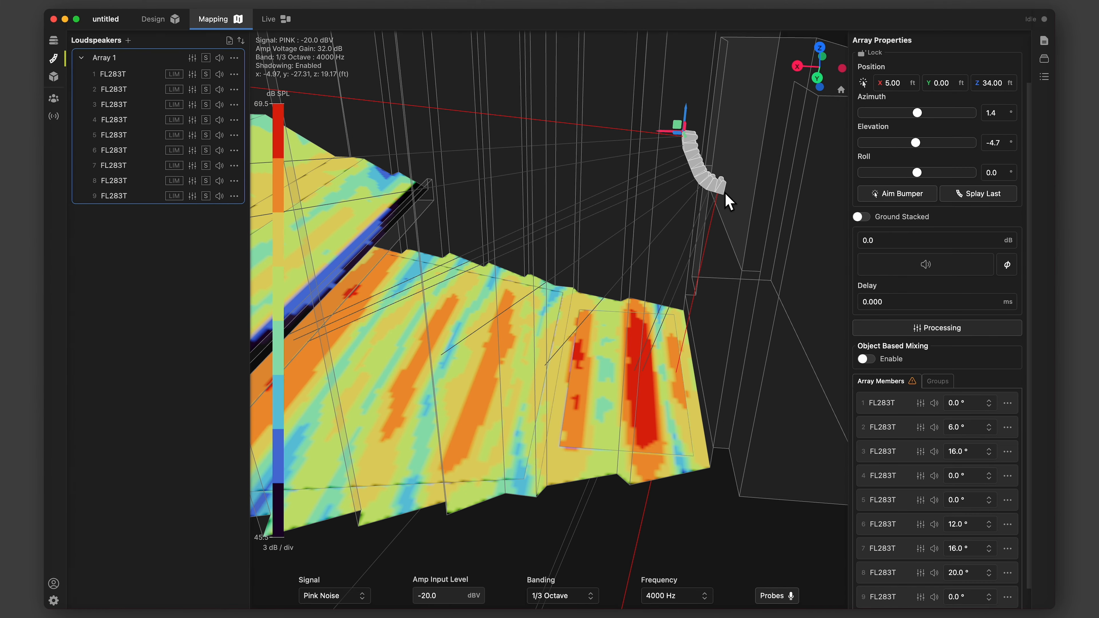
scroll(726, 195, up, 5)
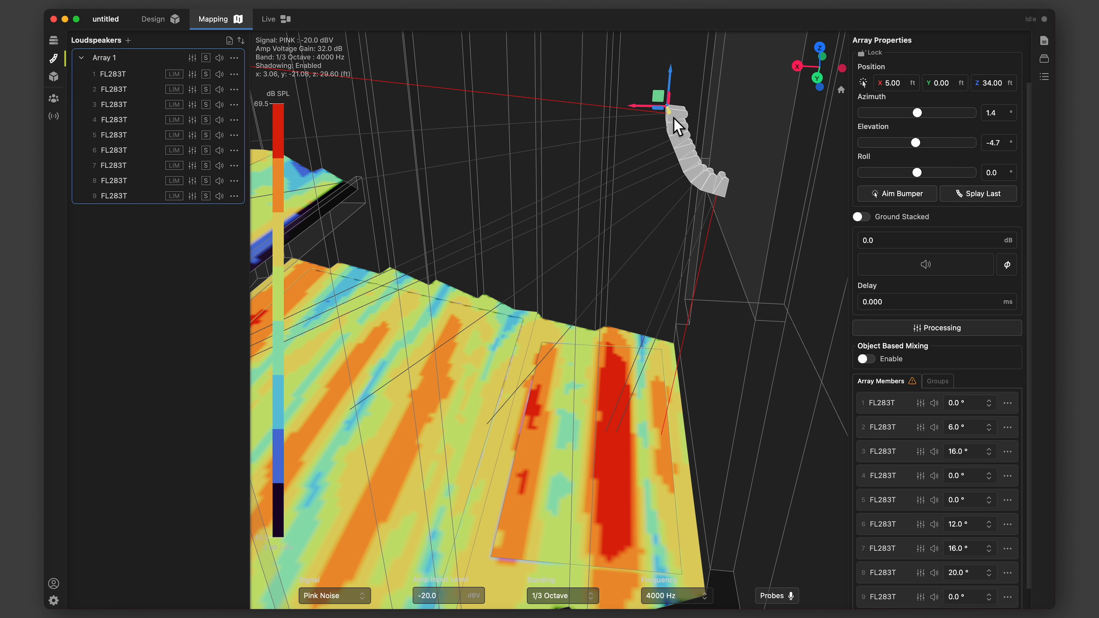
click(995, 201)
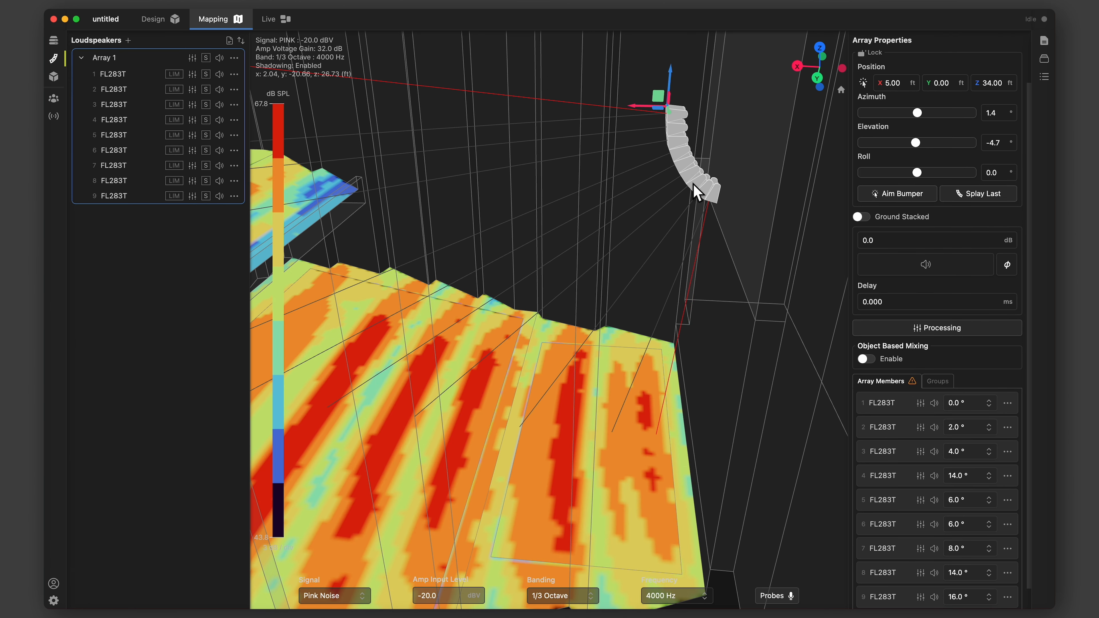
Examine the re-splayed array's coverage across the balcony and main floor seating.
scroll(715, 343, down, 10)
drag(715, 344, 637, 313)
scroll(640, 317, up, 2)
scroll(620, 280, up, 5)
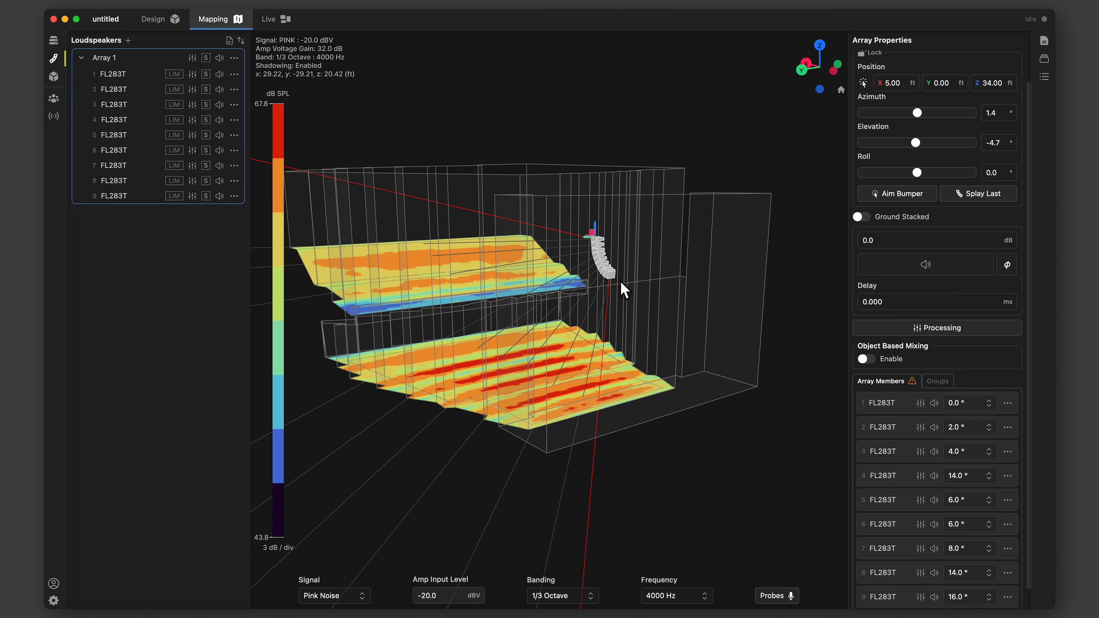
scroll(624, 291, up, 3)
scroll(647, 309, up, 3)
click(672, 337)
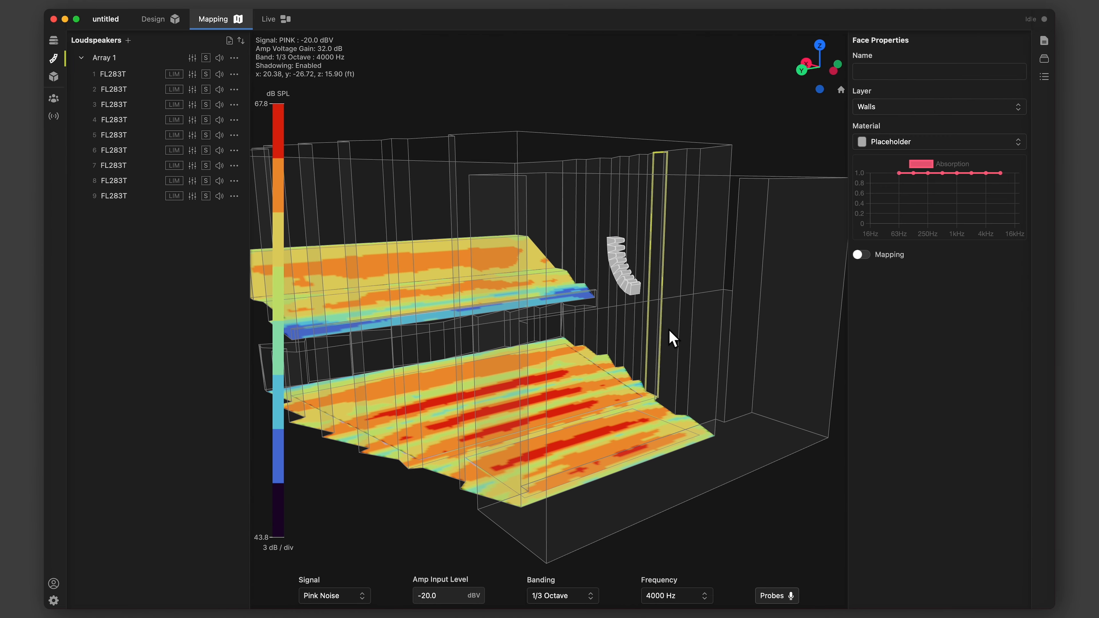
Reduce the splay angle of Array 1's fourth member to 8.0° and finally to 6.0°.
click(653, 257)
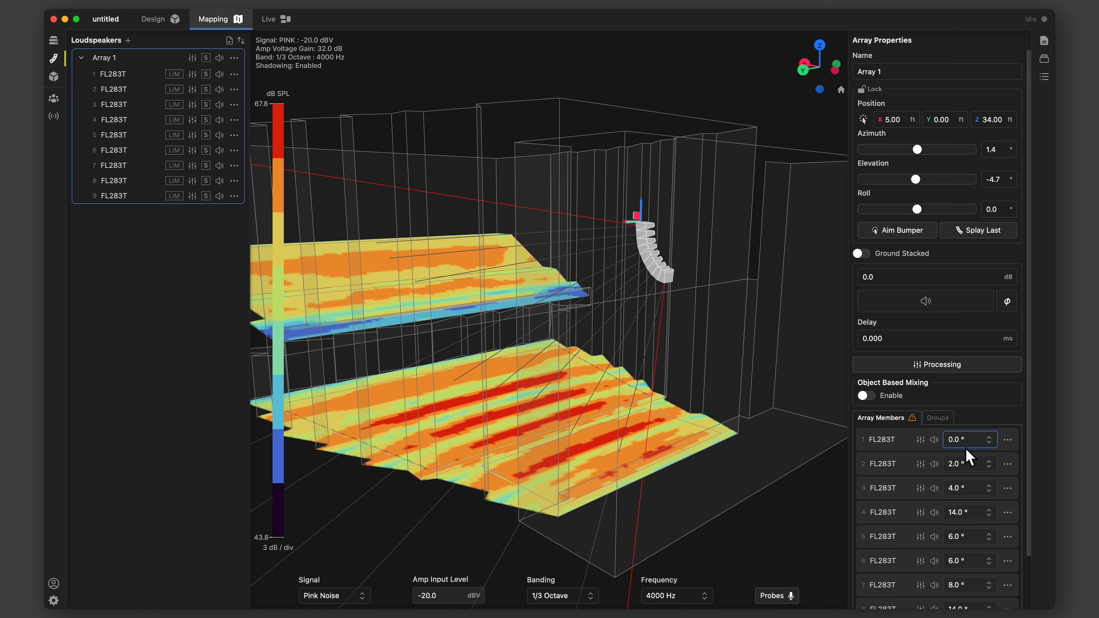
scroll(966, 461, down, 2)
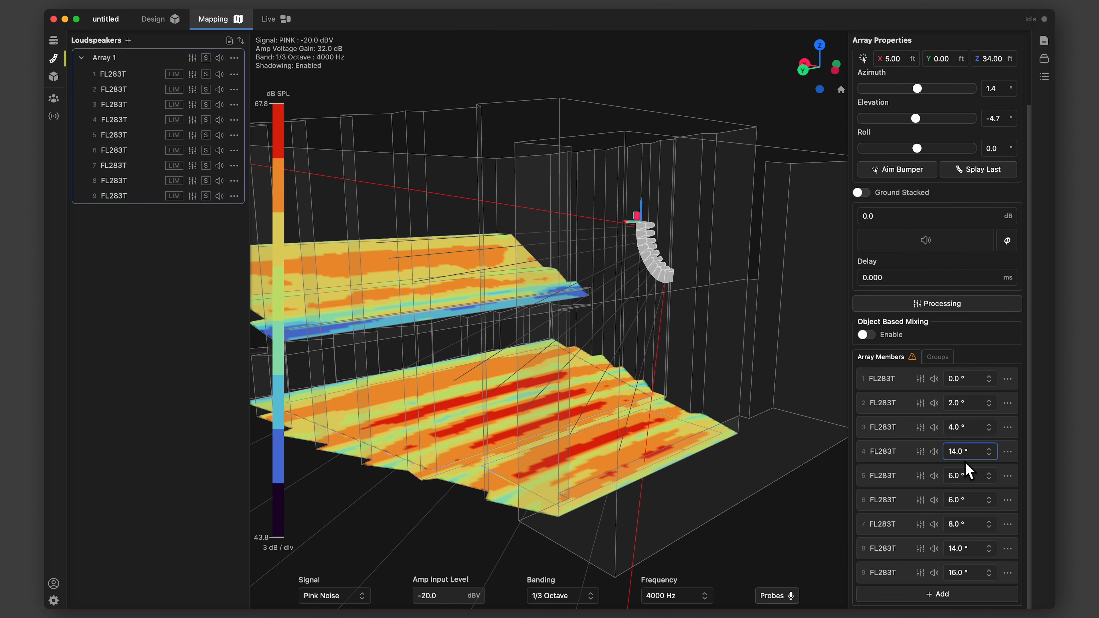
click(970, 452)
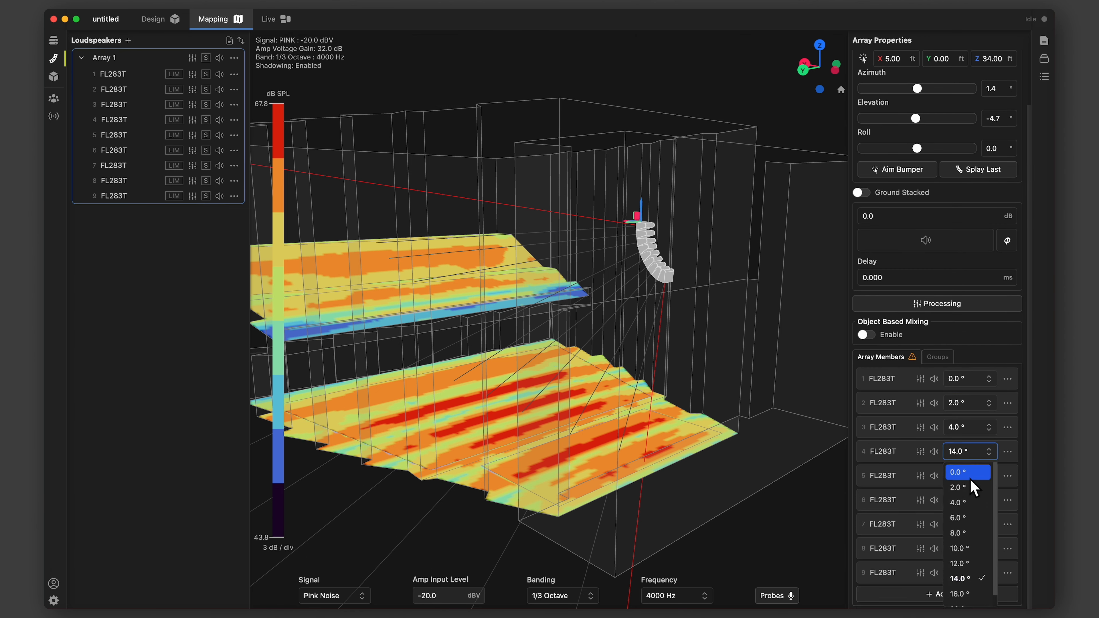
click(976, 535)
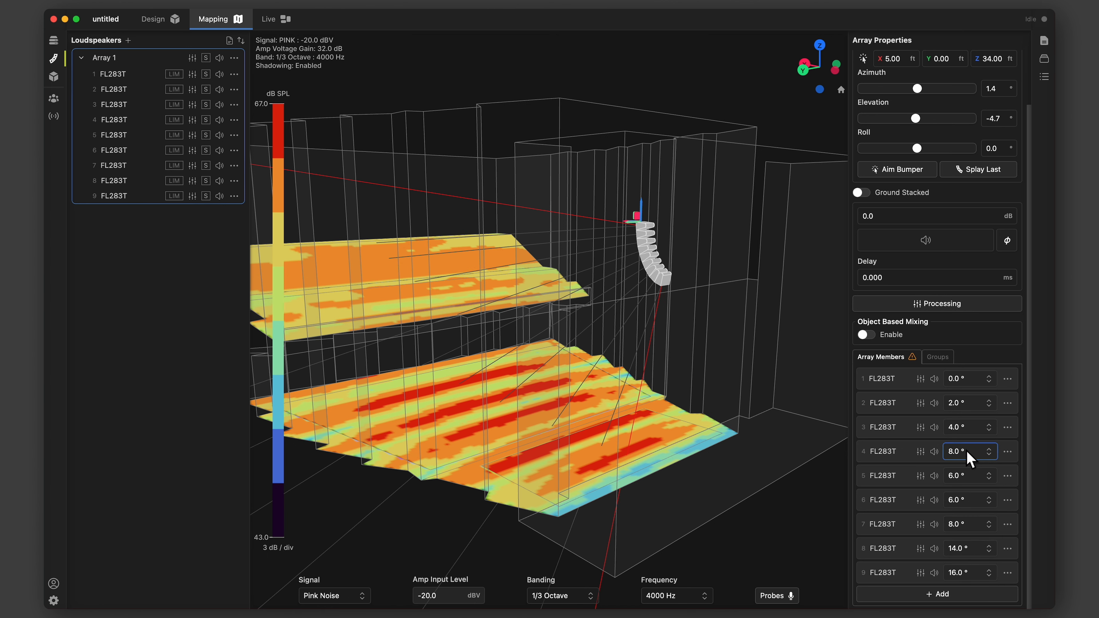
click(968, 454)
click(974, 522)
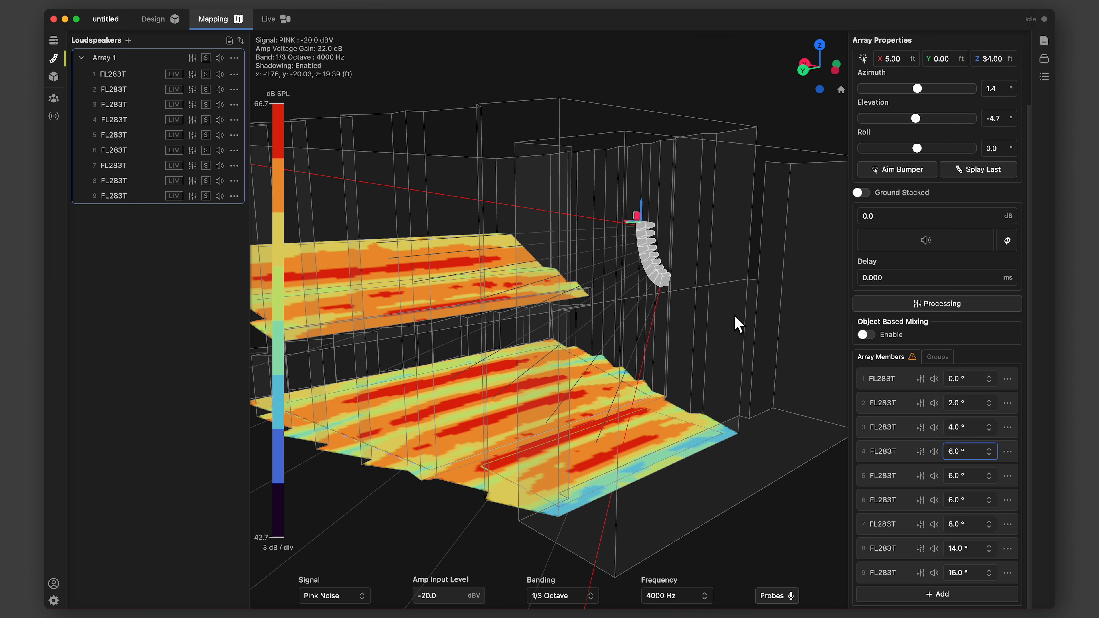
Move Array 1 sideways along the Y axis to about -16.35 ft, keeping its X position and height.
scroll(621, 314, down, 5)
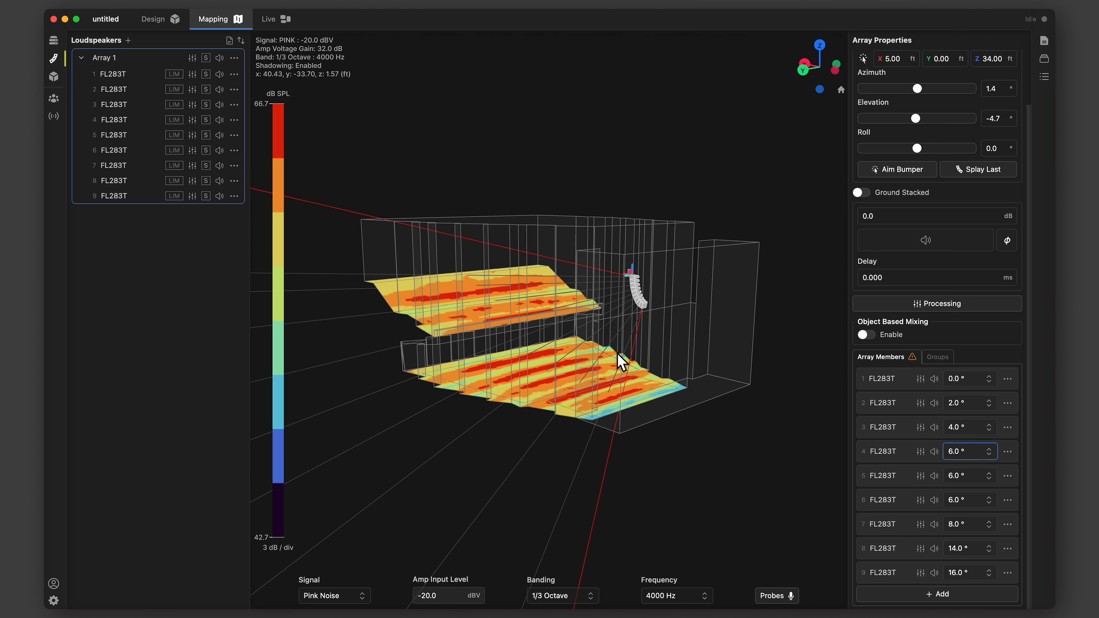
drag(620, 362, 783, 408)
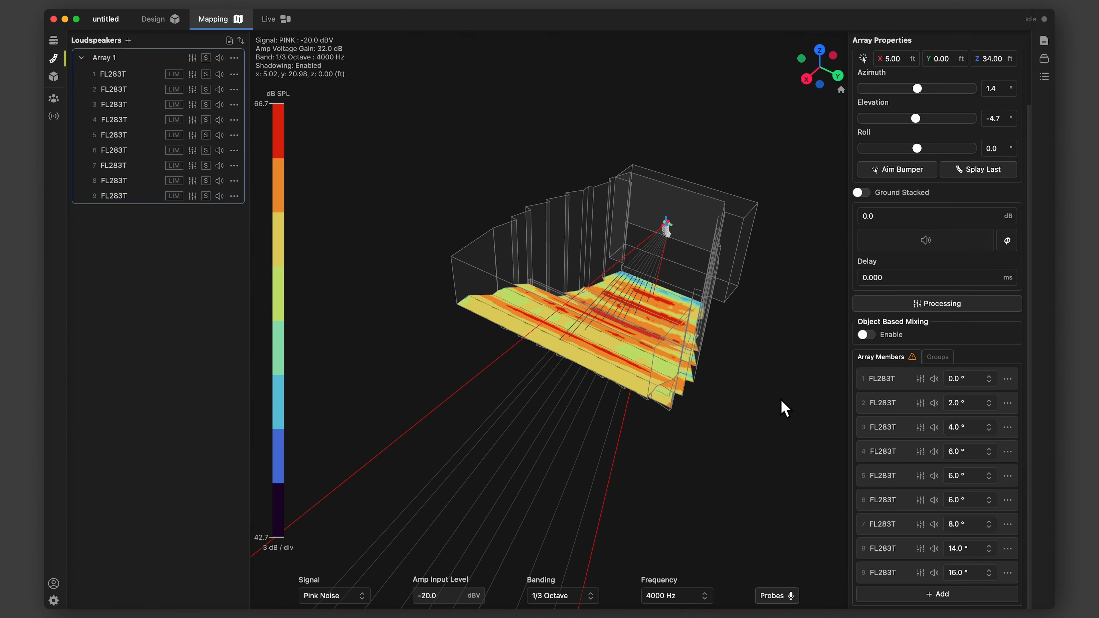
scroll(674, 234, up, 5)
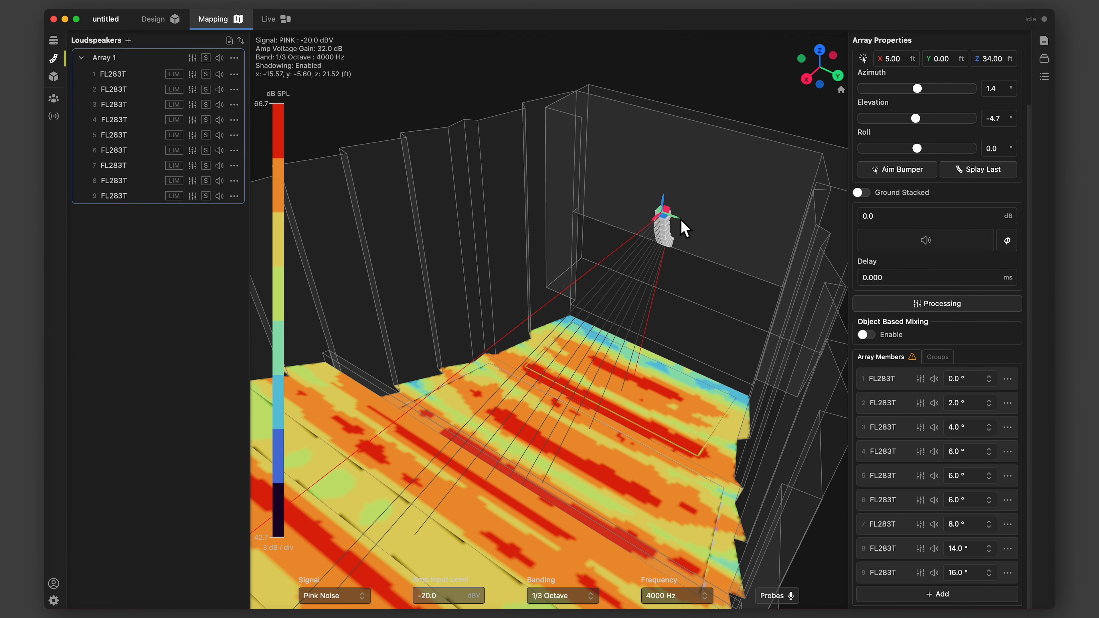
drag(684, 228, 585, 203)
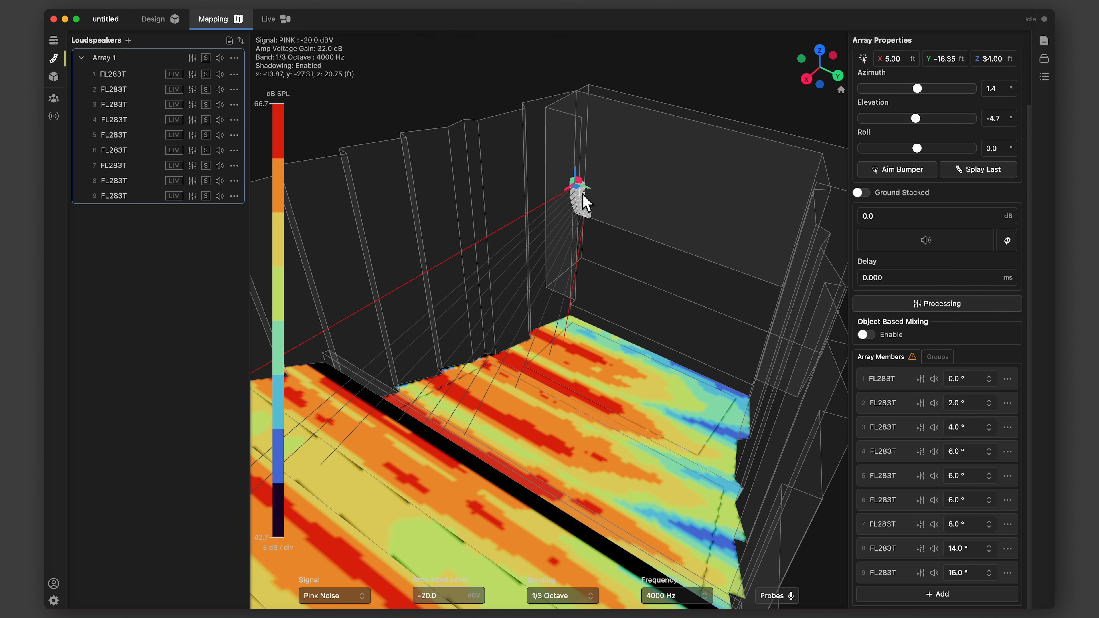
Duplicate Array 1 with its Y coordinate inverted and inspect the pair's combined coverage.
right_click(585, 203)
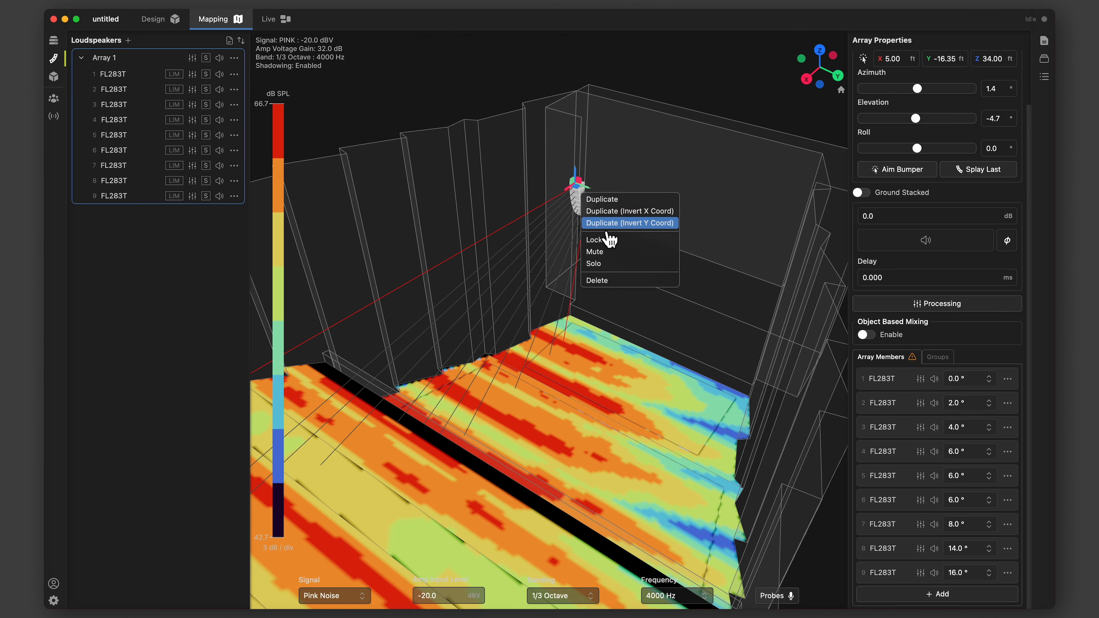
click(604, 223)
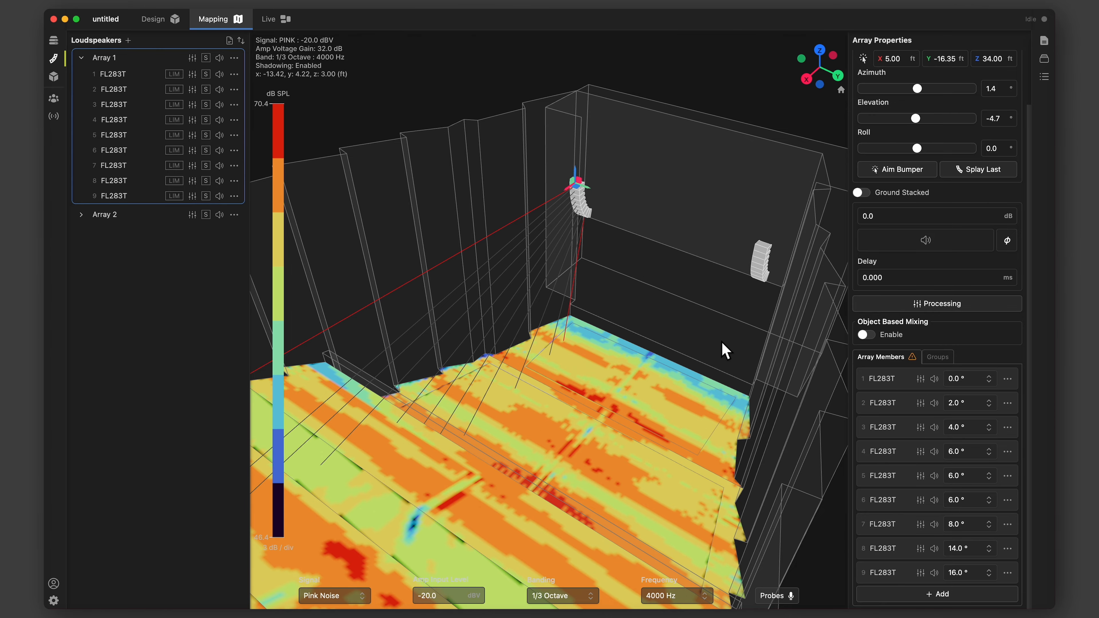
middle_drag(726, 346, 613, 351)
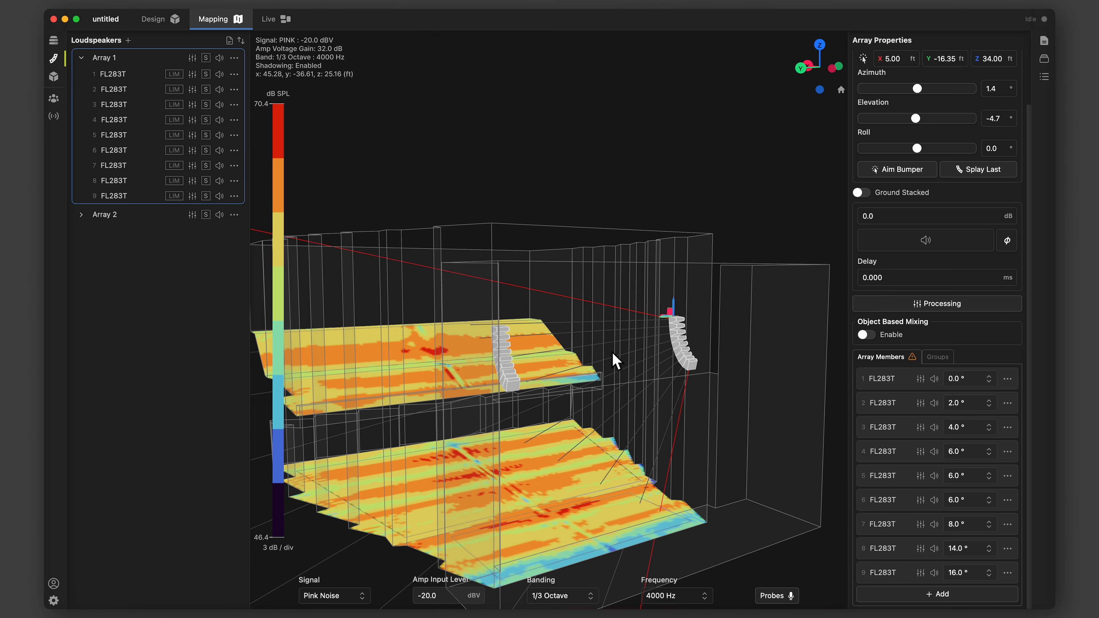
right_drag(692, 434, 708, 378)
middle_drag(669, 391, 731, 476)
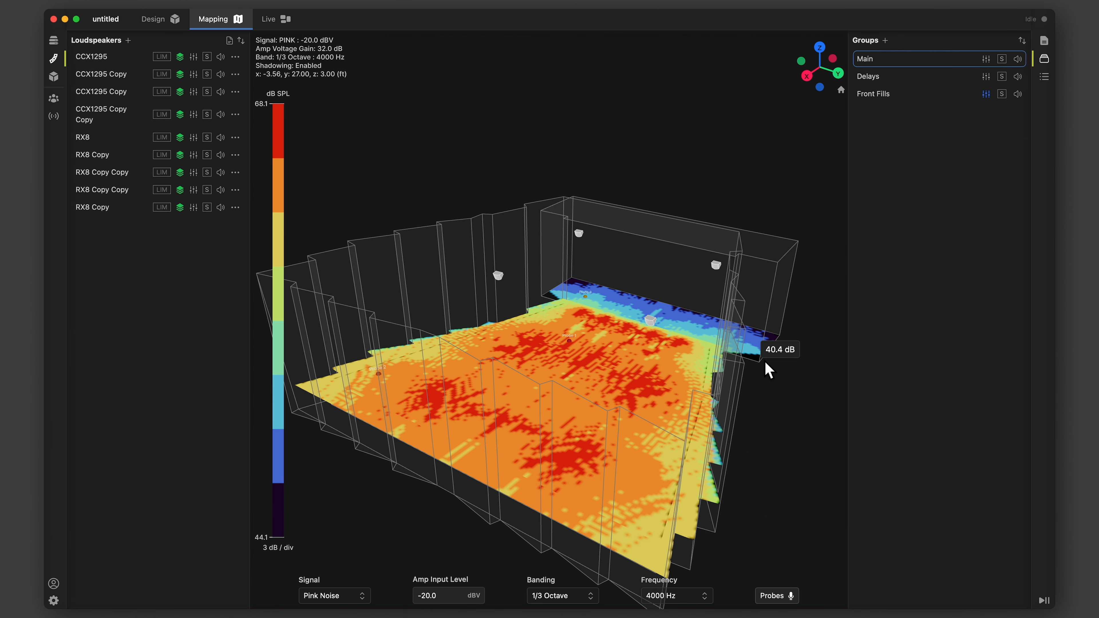
Open the mapping settings of the grouped loudspeaker design and set the analyzer weighting to A Weighted.
scroll(763, 375, down, 2)
drag(763, 377, 725, 409)
right_drag(716, 426, 728, 368)
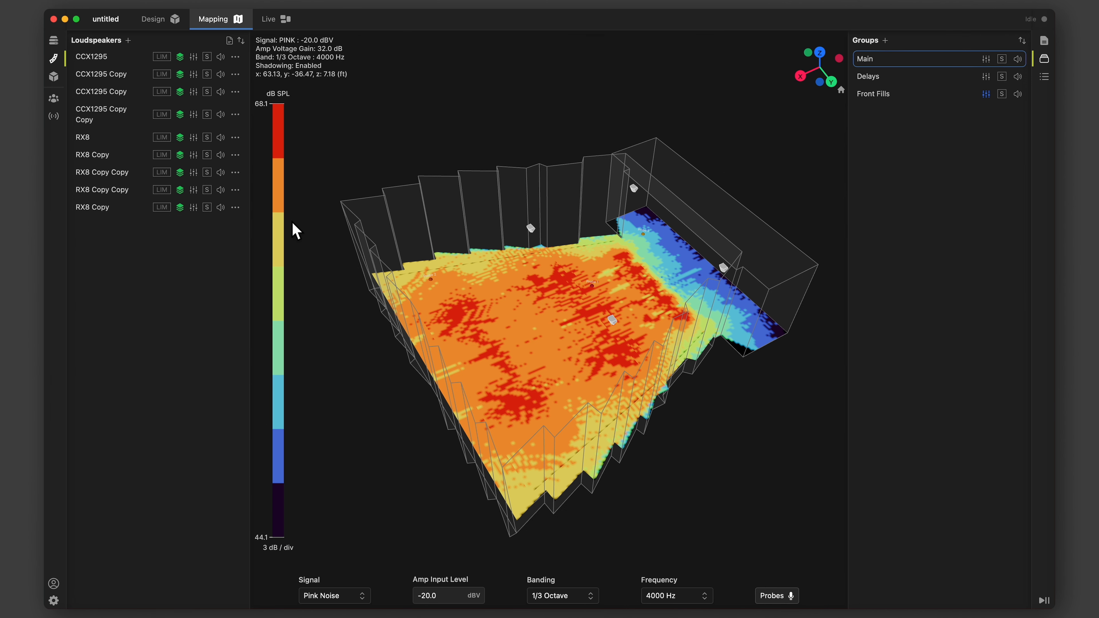
click(284, 197)
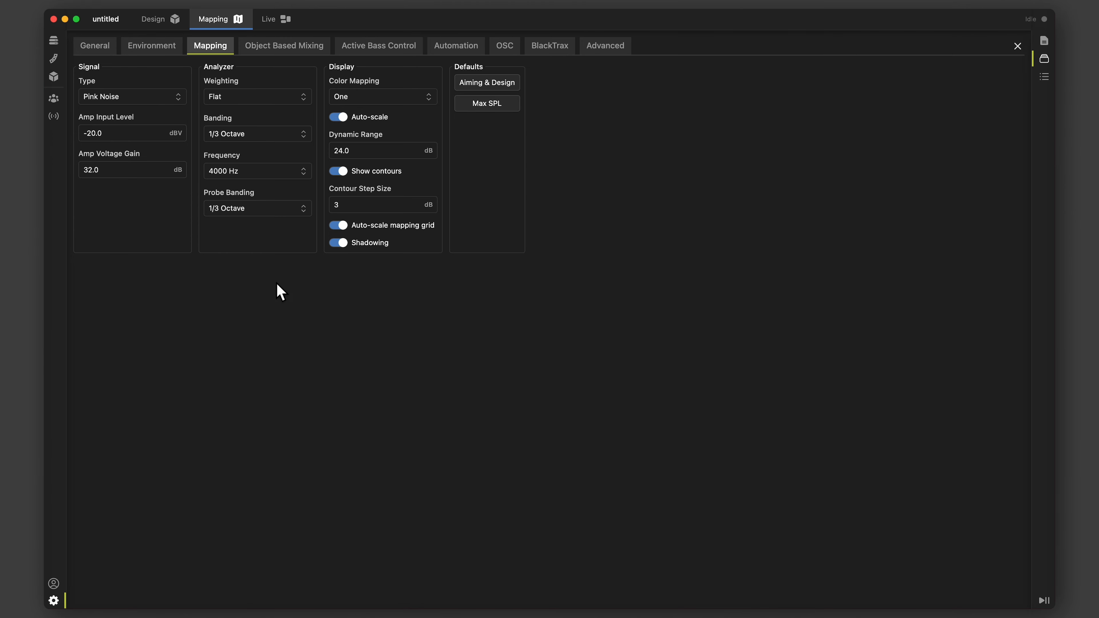
click(257, 104)
click(245, 137)
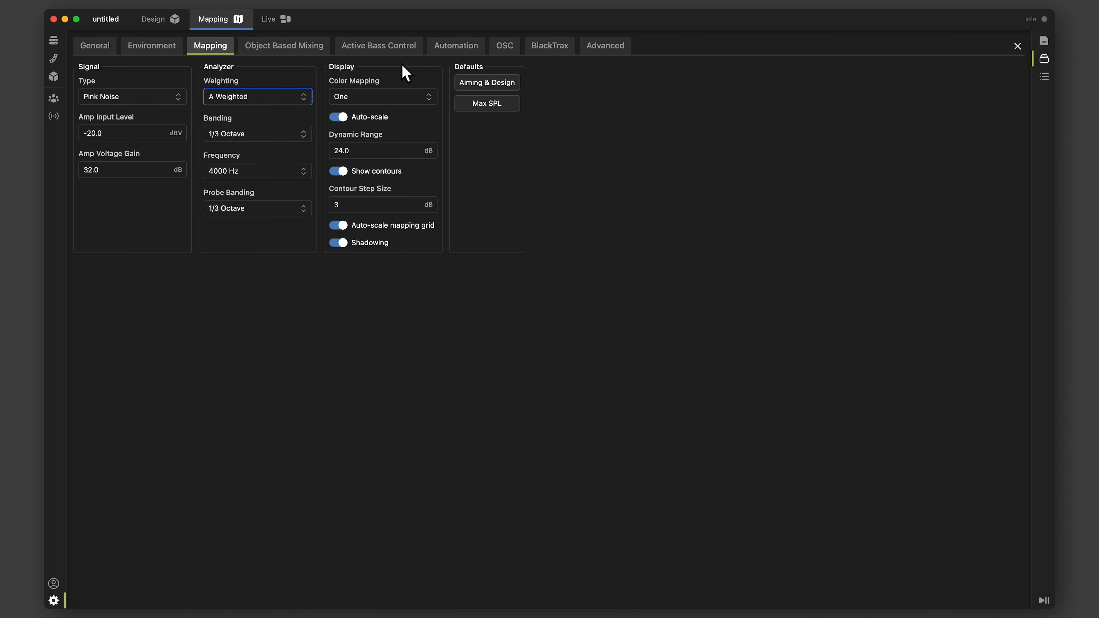
Review the available color mapping schemes, keeping One selected.
click(380, 100)
scroll(392, 171, down, 1)
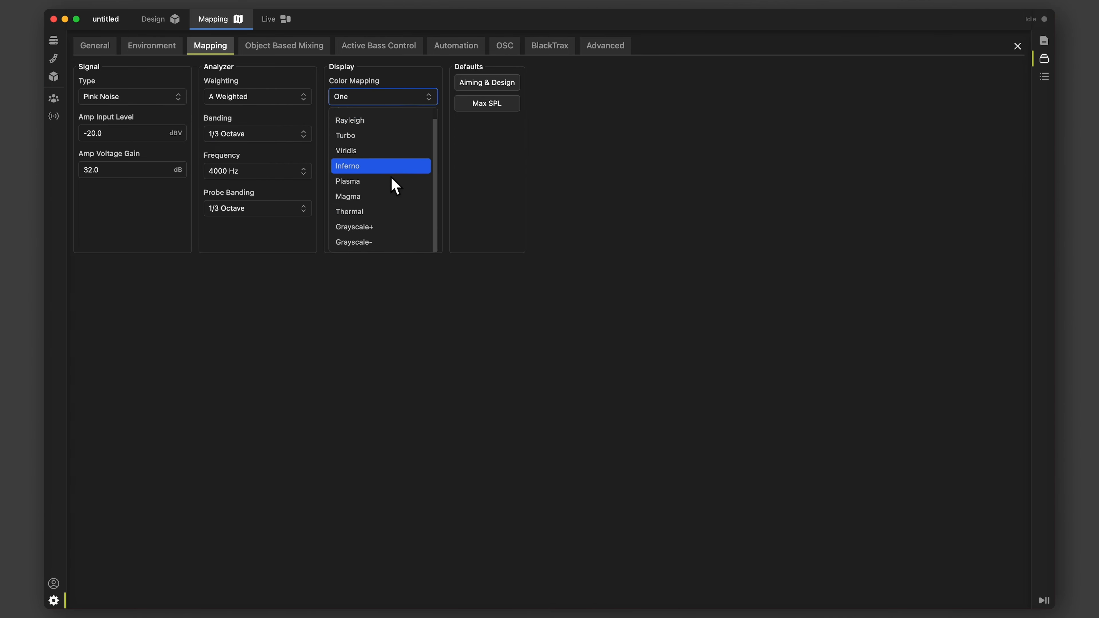
scroll(392, 173, up, 1)
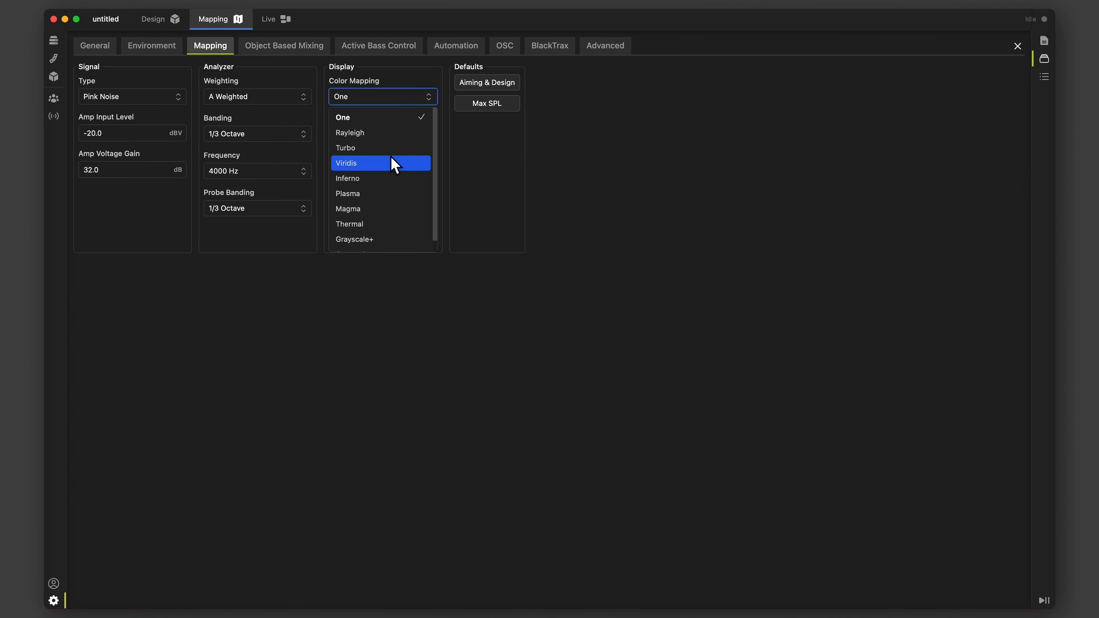
click(586, 164)
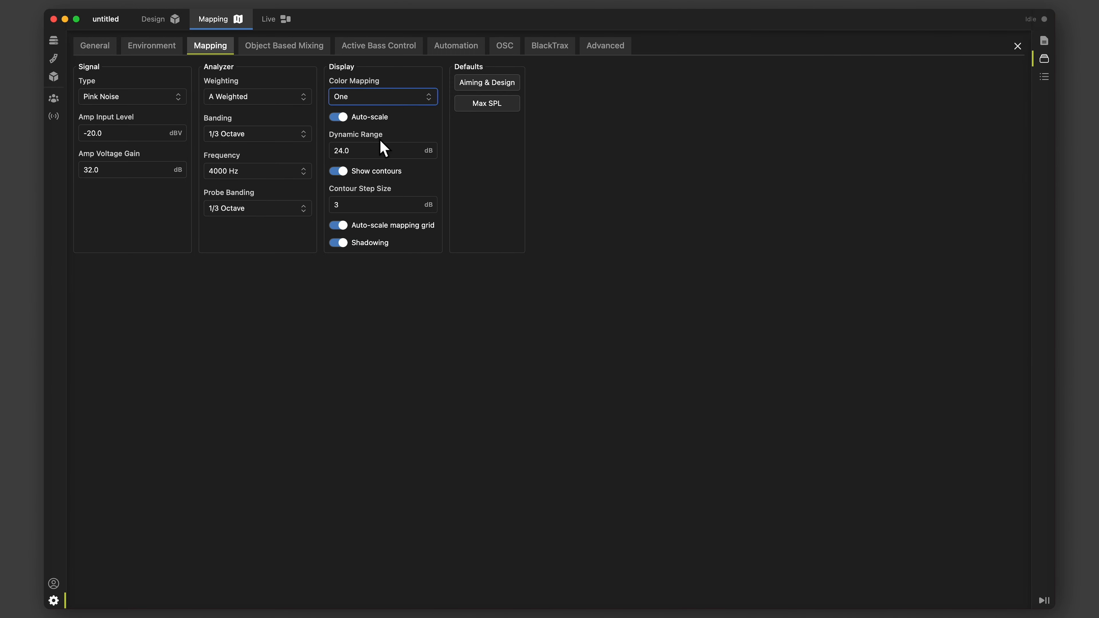
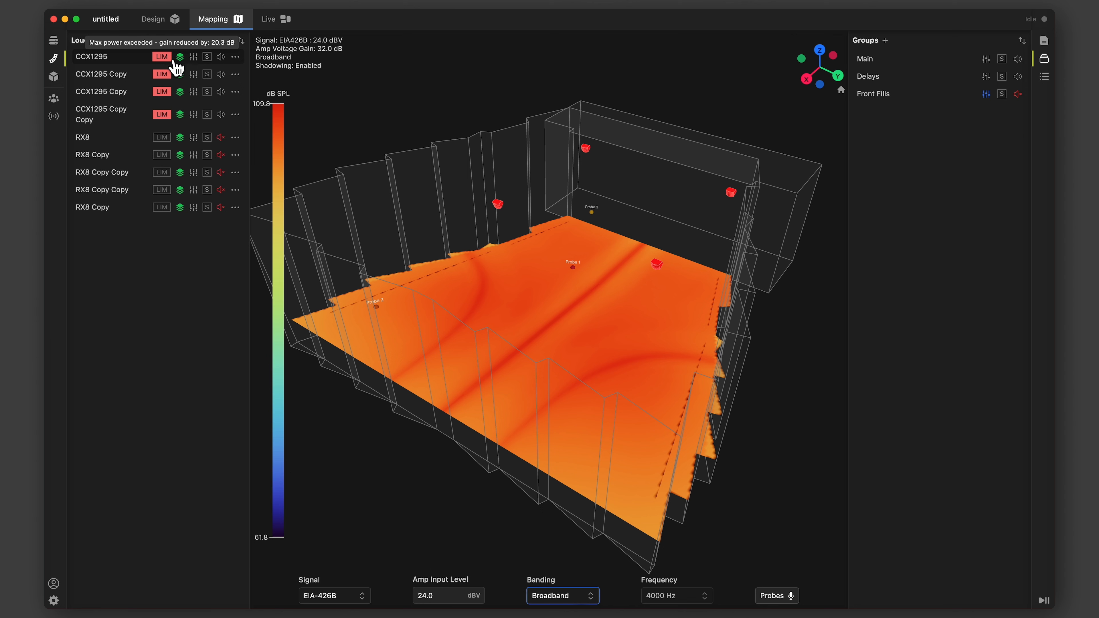
Set the amp input level to 3.0 dBV and check the available headroom of the CCX1295 loudspeakers.
click(417, 596)
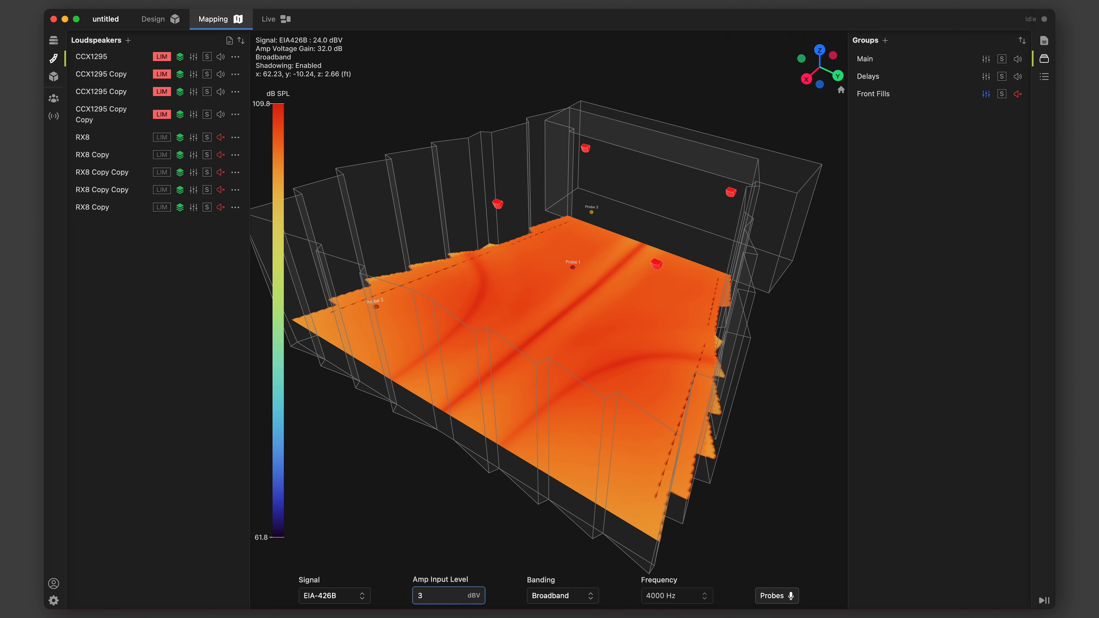
key(Return)
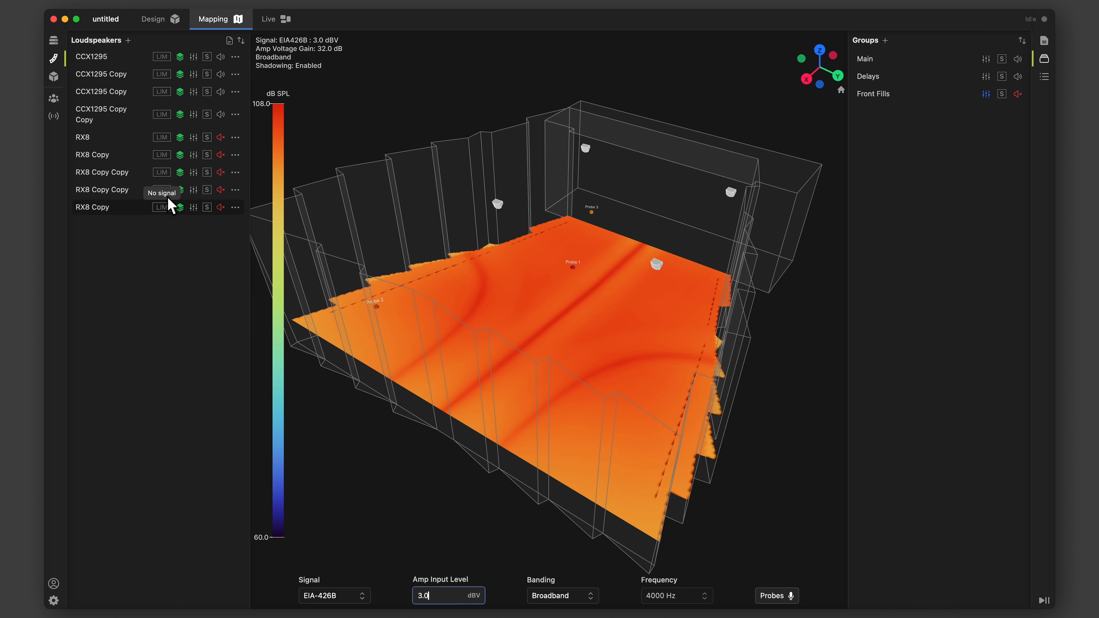
mouse_move(173, 79)
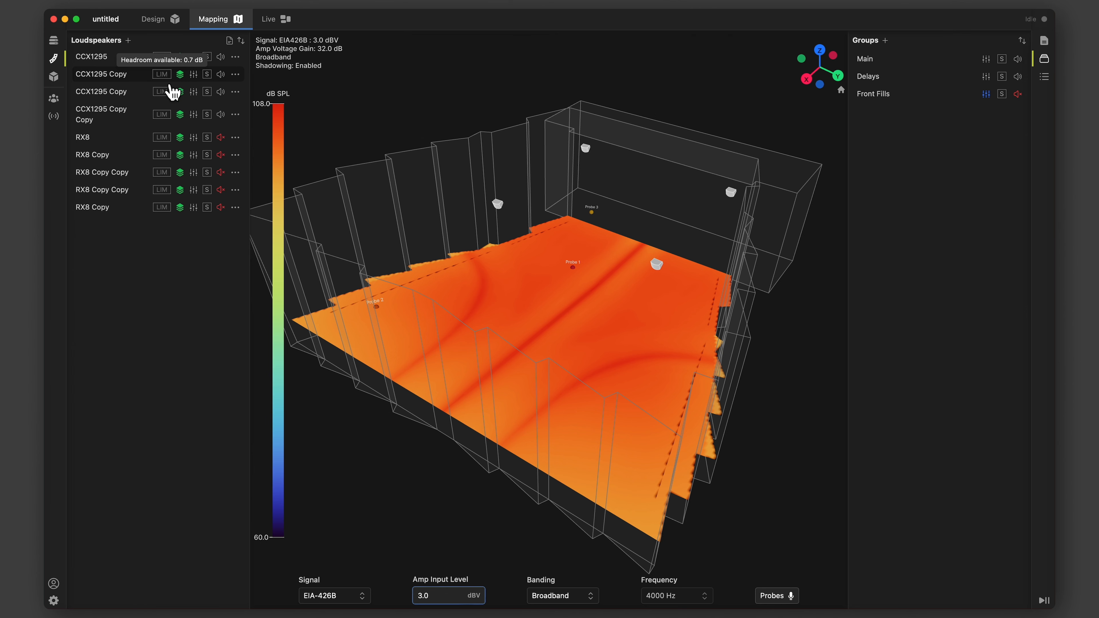
mouse_move(171, 98)
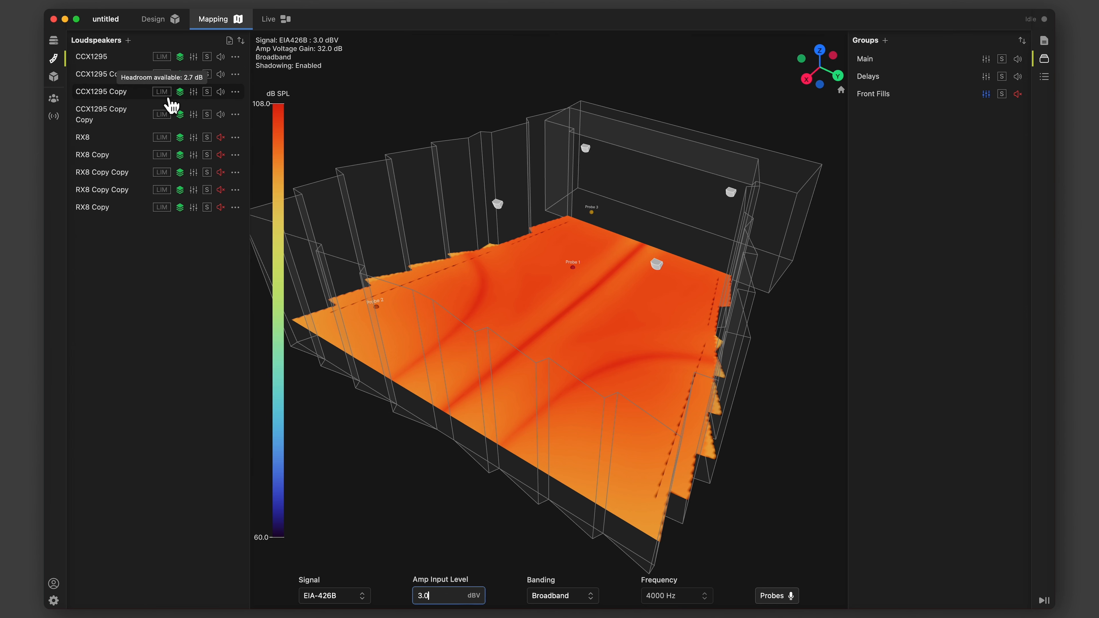
Measure the broadband SPL at several points across the main floor's mapping surface.
scroll(845, 377, down, 5)
drag(841, 382, 735, 434)
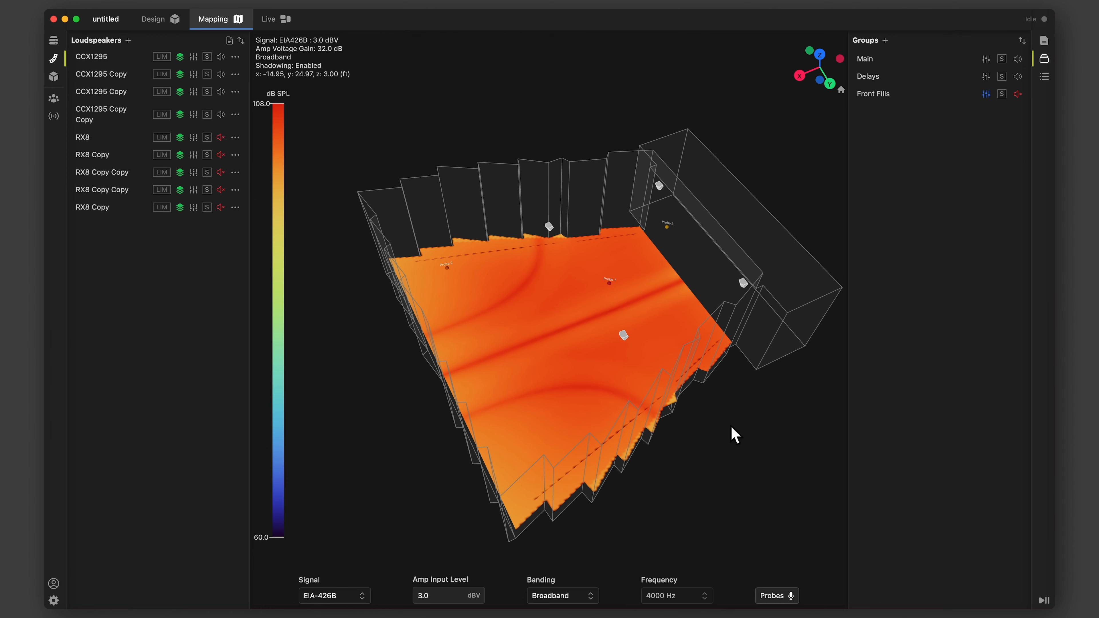
mouse_move(635, 279)
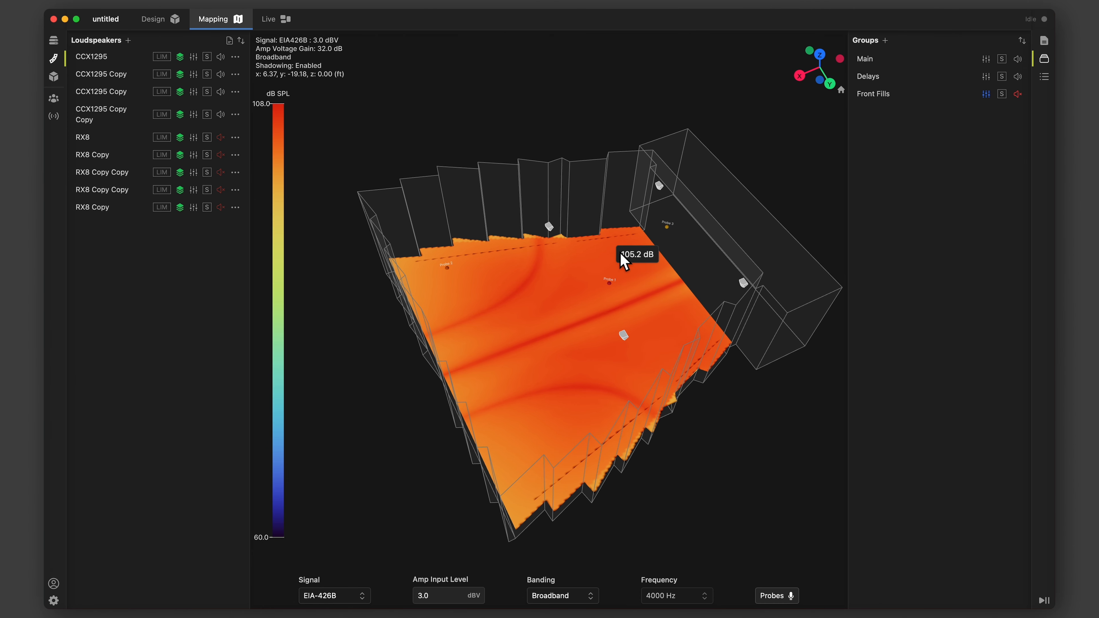
click(459, 297)
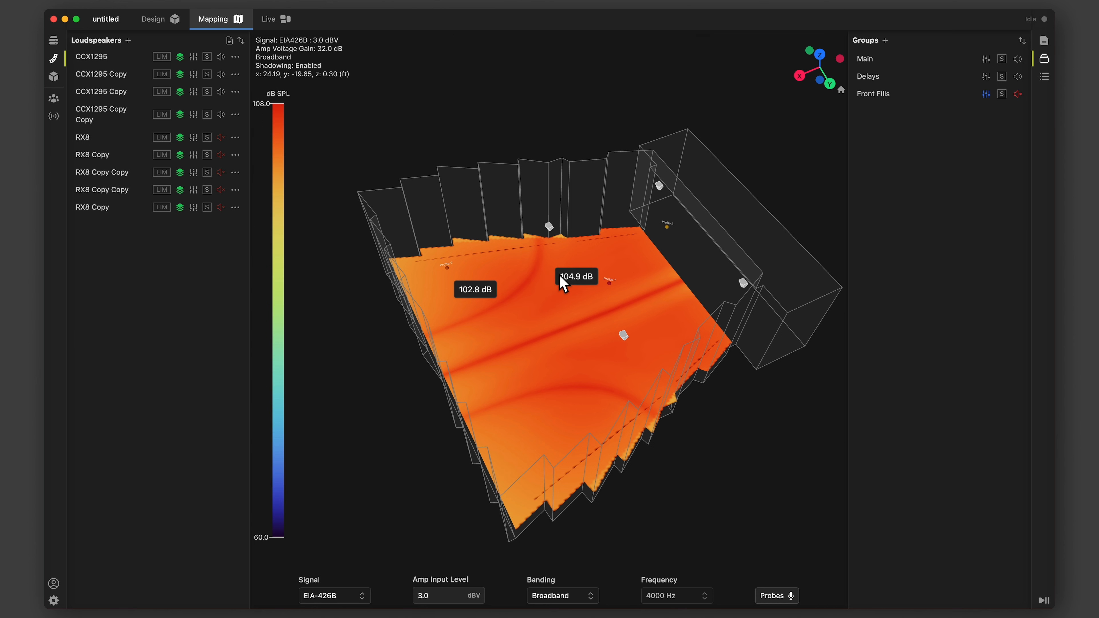
click(574, 277)
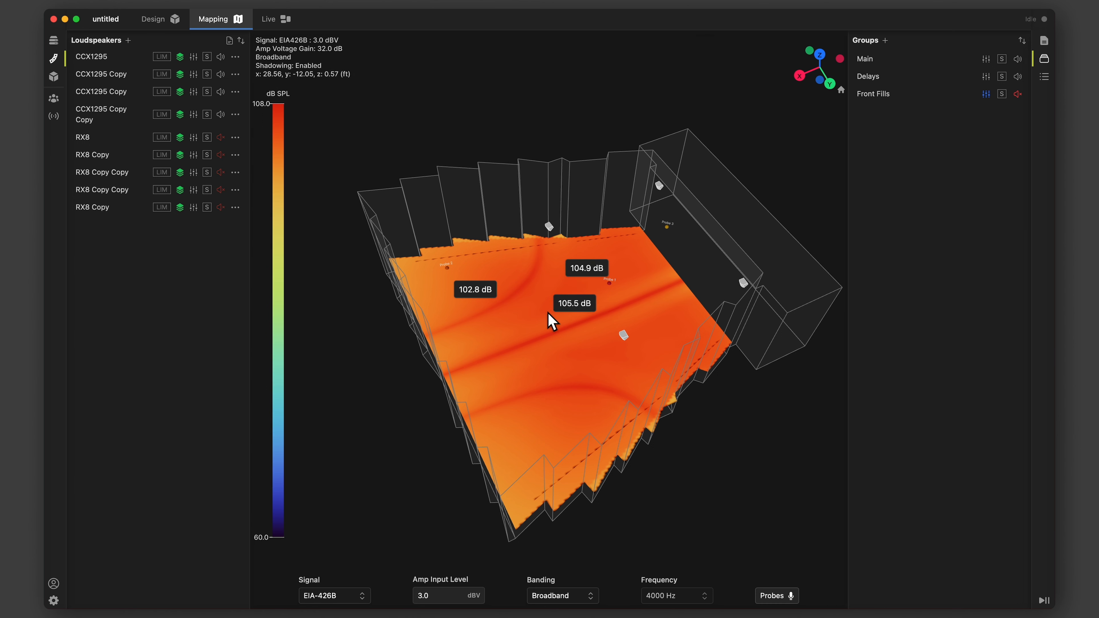
Take two more SPL readings on the main floor and view the mapping in 1 Octave banding at 1000 Hz.
click(540, 326)
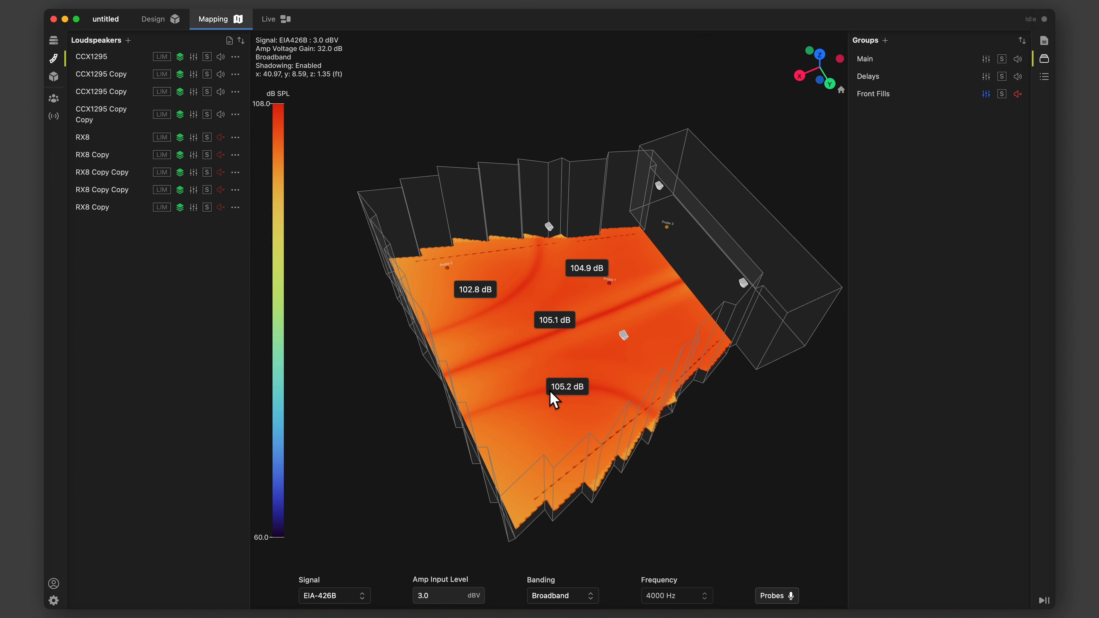
click(548, 424)
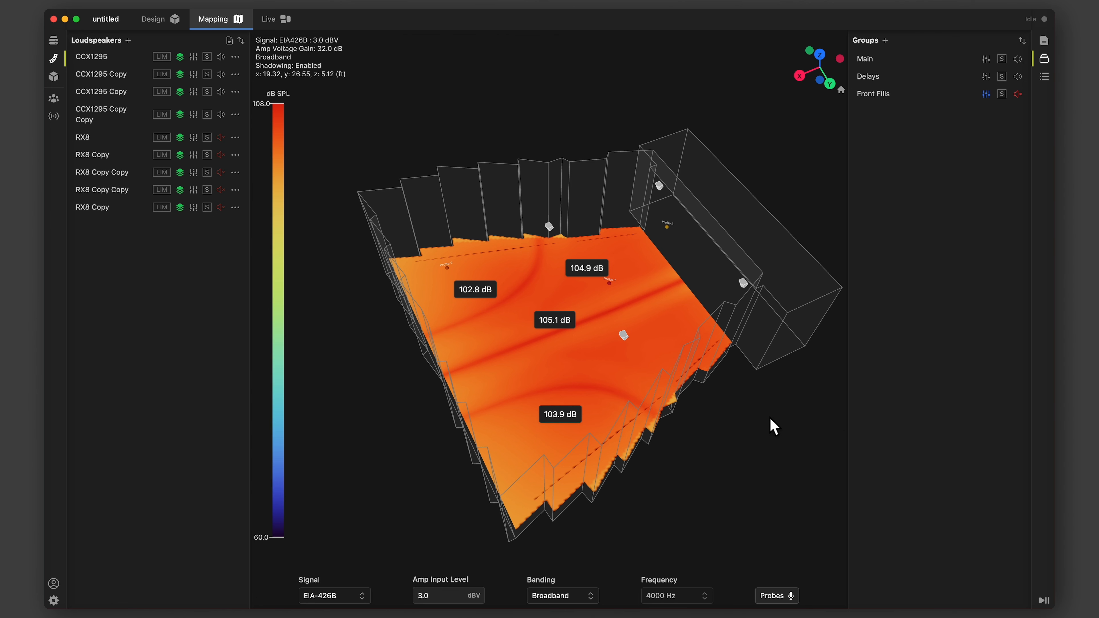
click(567, 603)
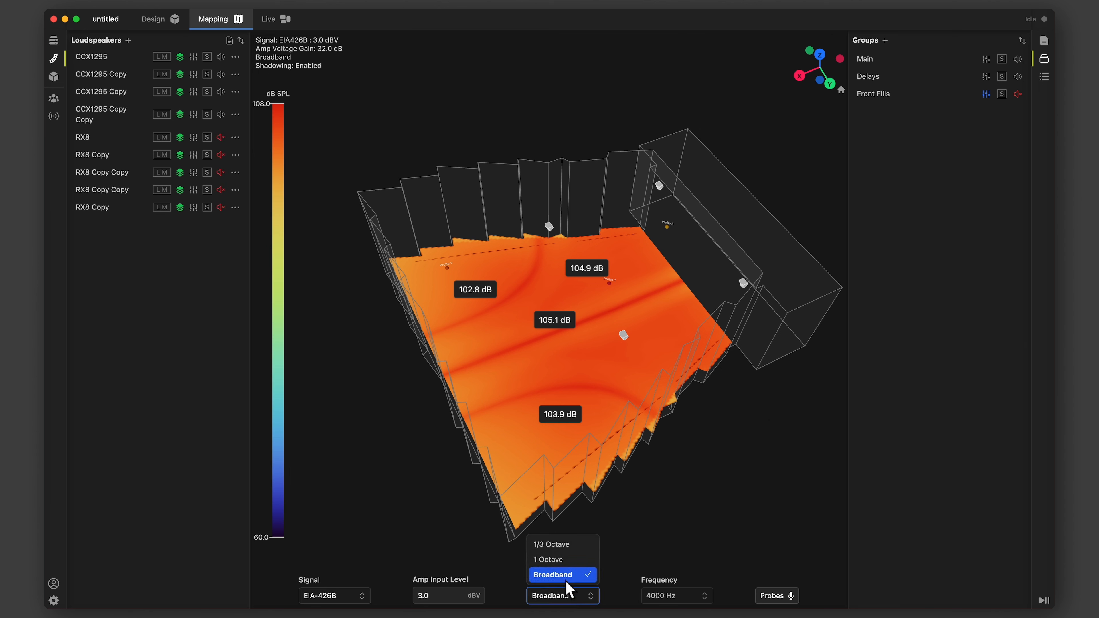
click(570, 561)
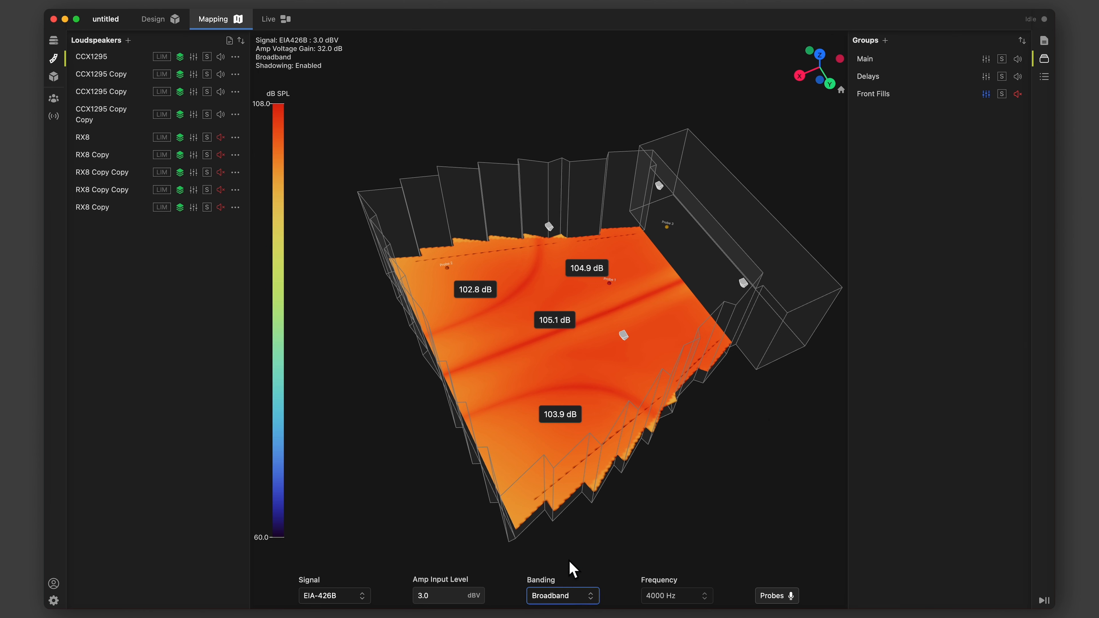
click(666, 600)
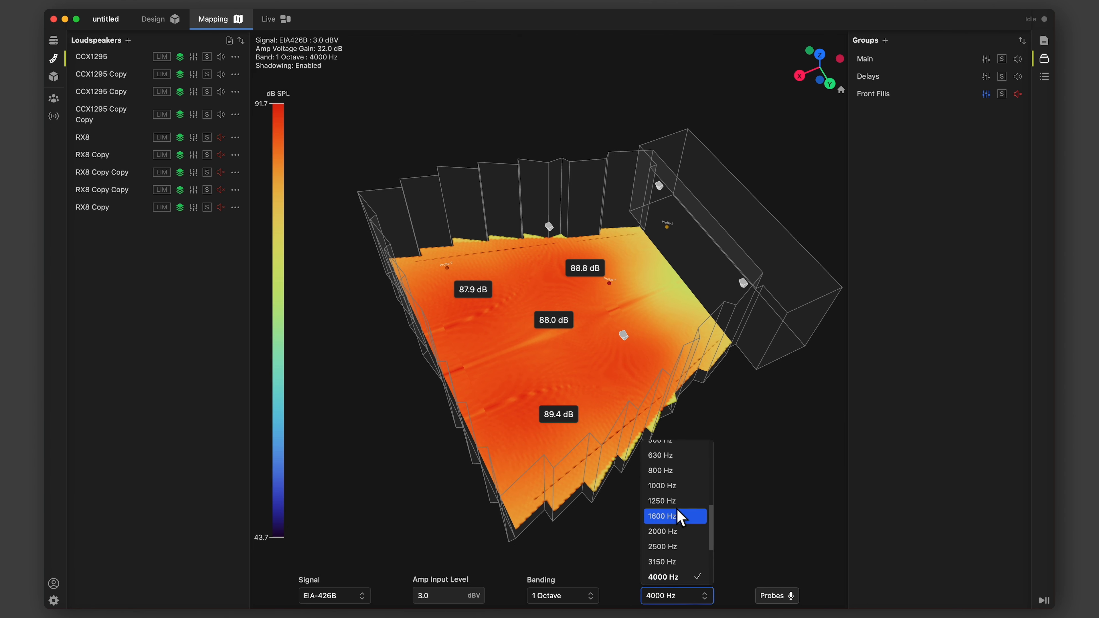
click(676, 486)
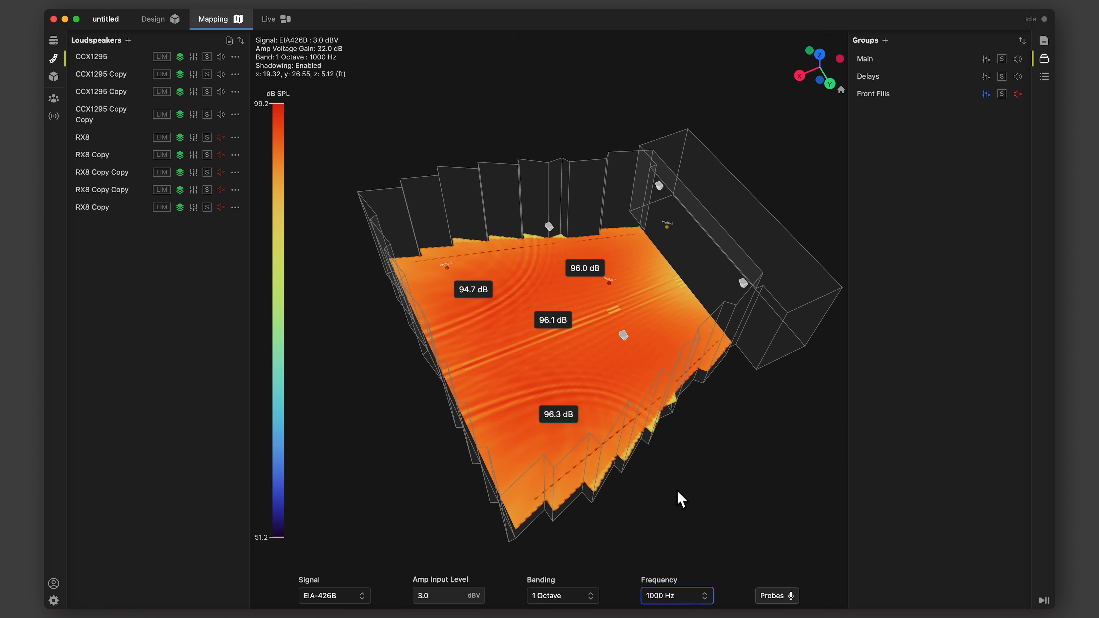
Check the 1 Octave mapping at 200 Hz, then return the frequency to 1000 Hz.
click(675, 600)
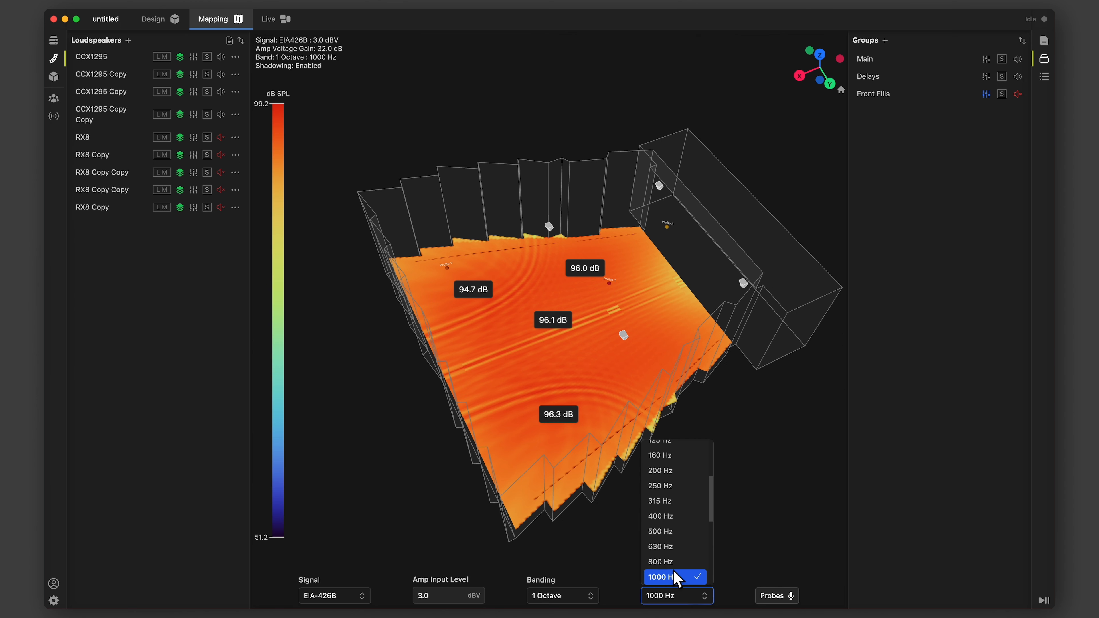
click(676, 473)
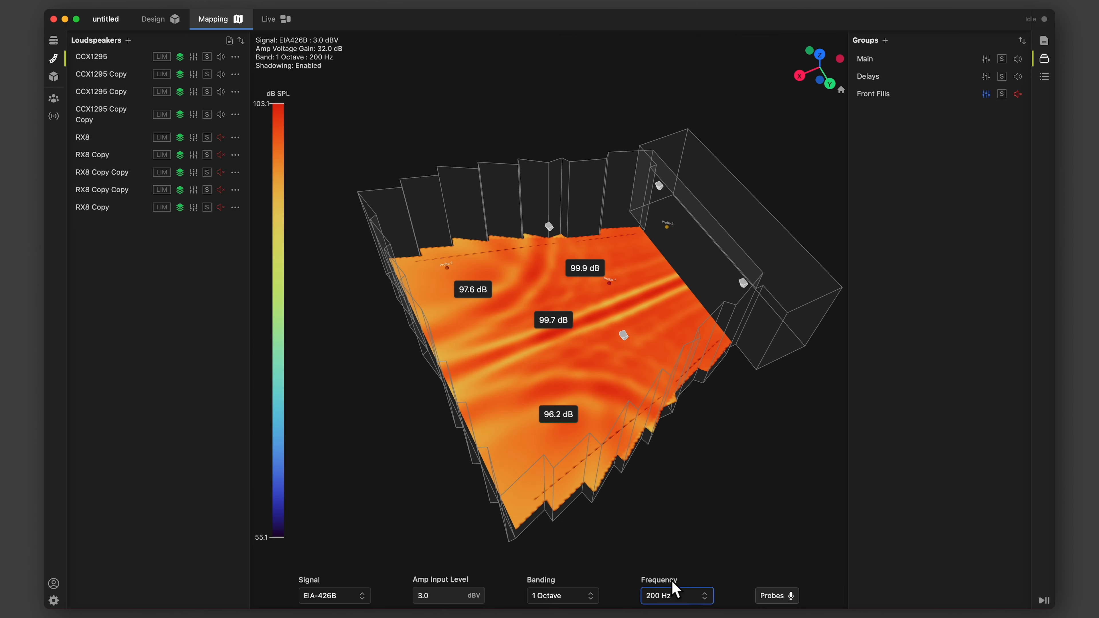
click(676, 597)
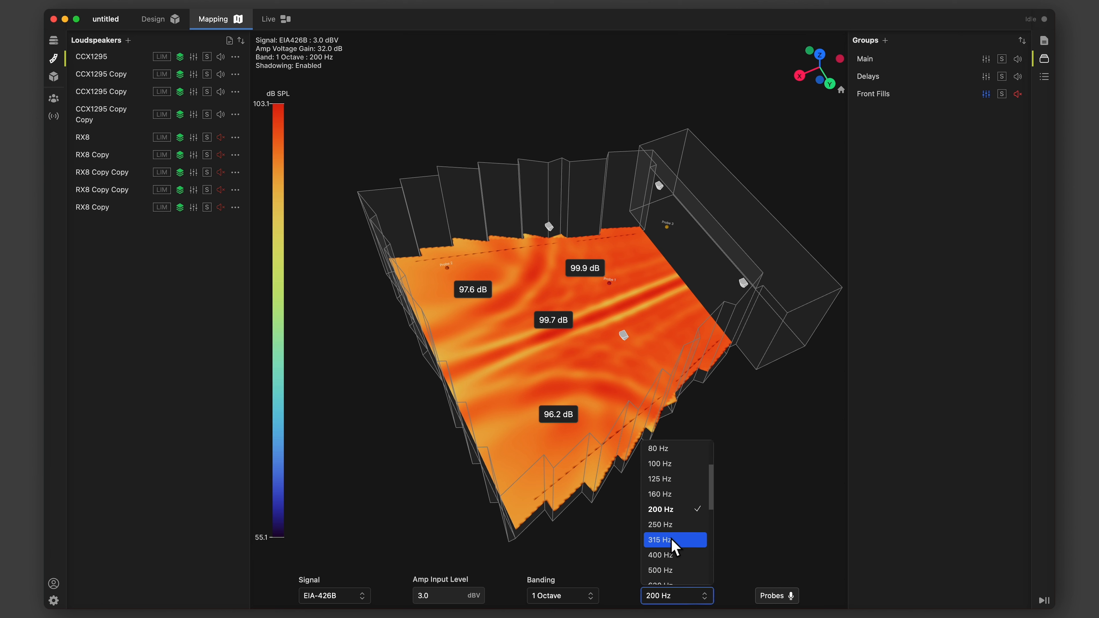
scroll(676, 558, down, 3)
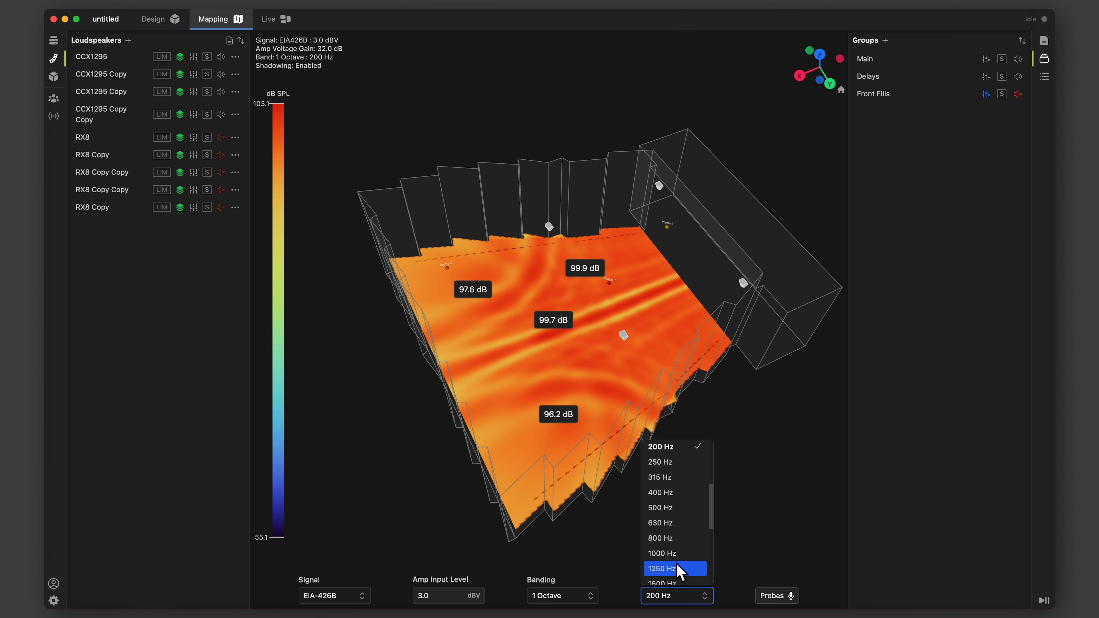
click(677, 557)
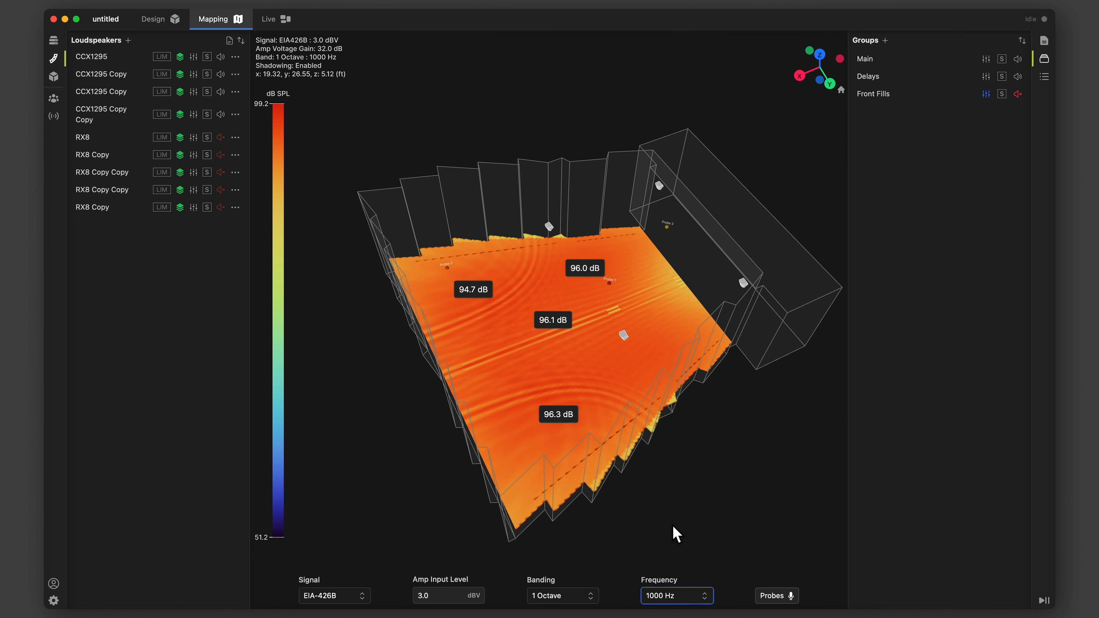
Set the banding back to Broadband and clear the SPL readings from the main floor.
click(569, 596)
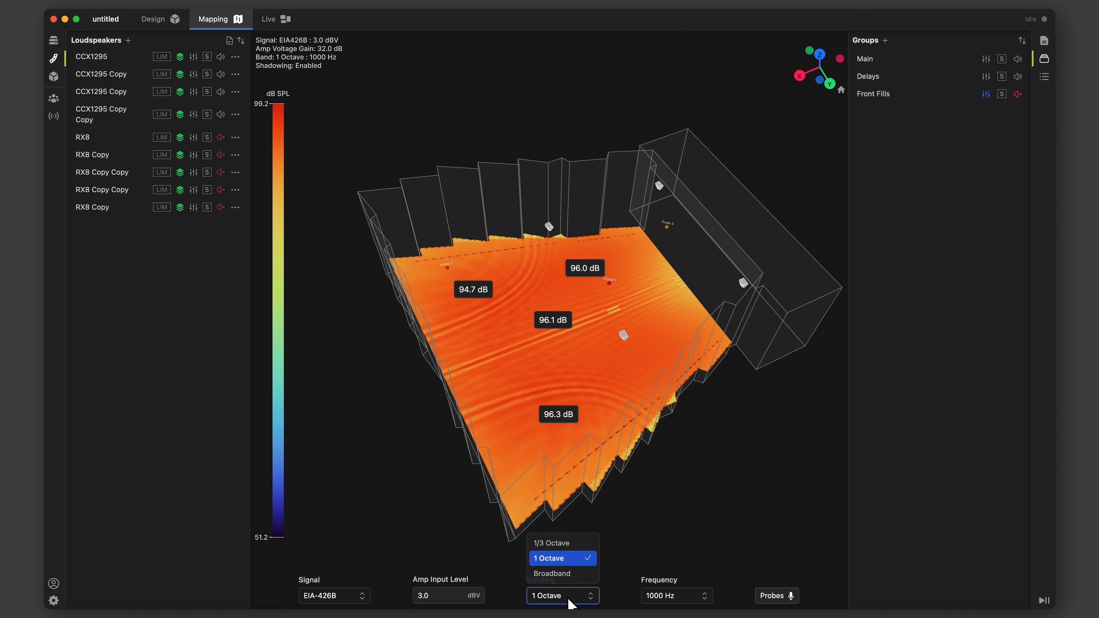
click(561, 577)
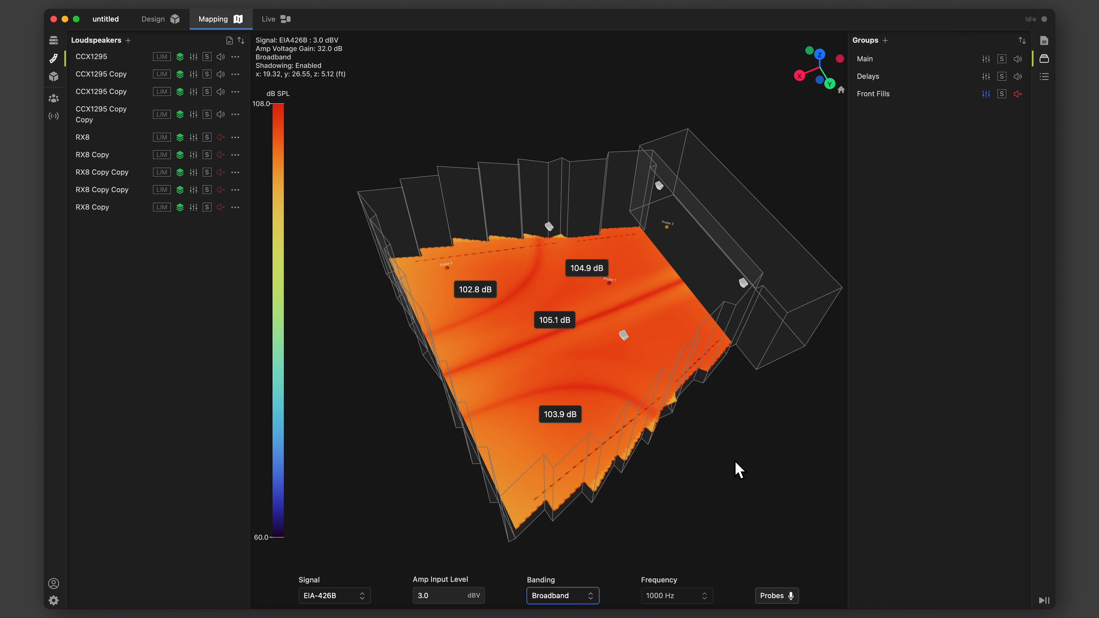
click(752, 452)
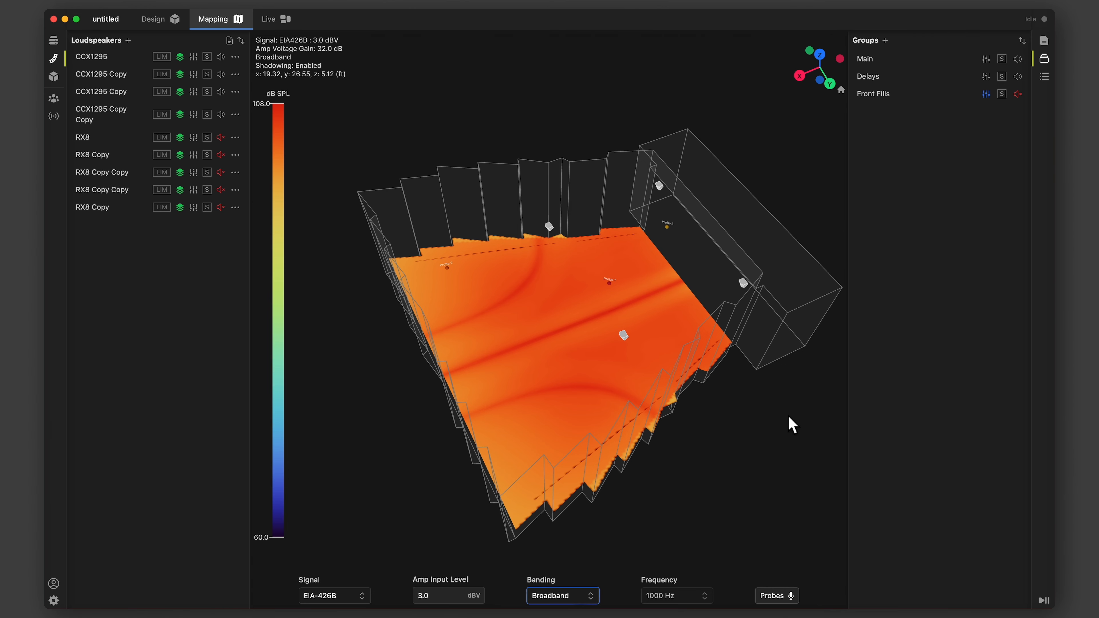
drag(774, 418, 759, 392)
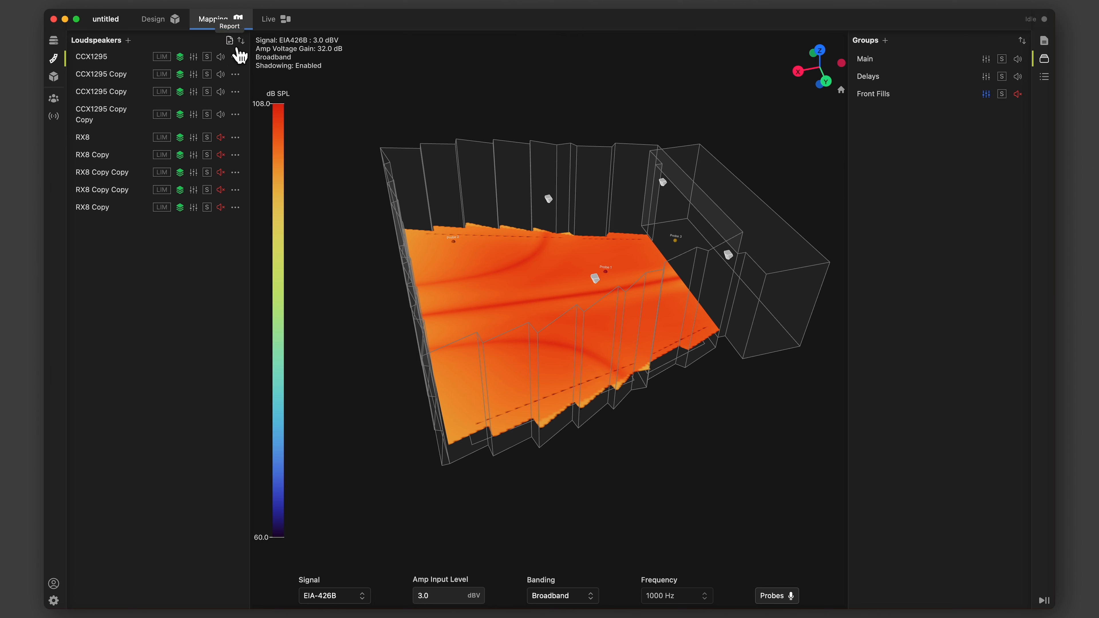
Review the Loudspeaker Report with positions and aiming angles, close it, and look up the project's export options.
click(238, 51)
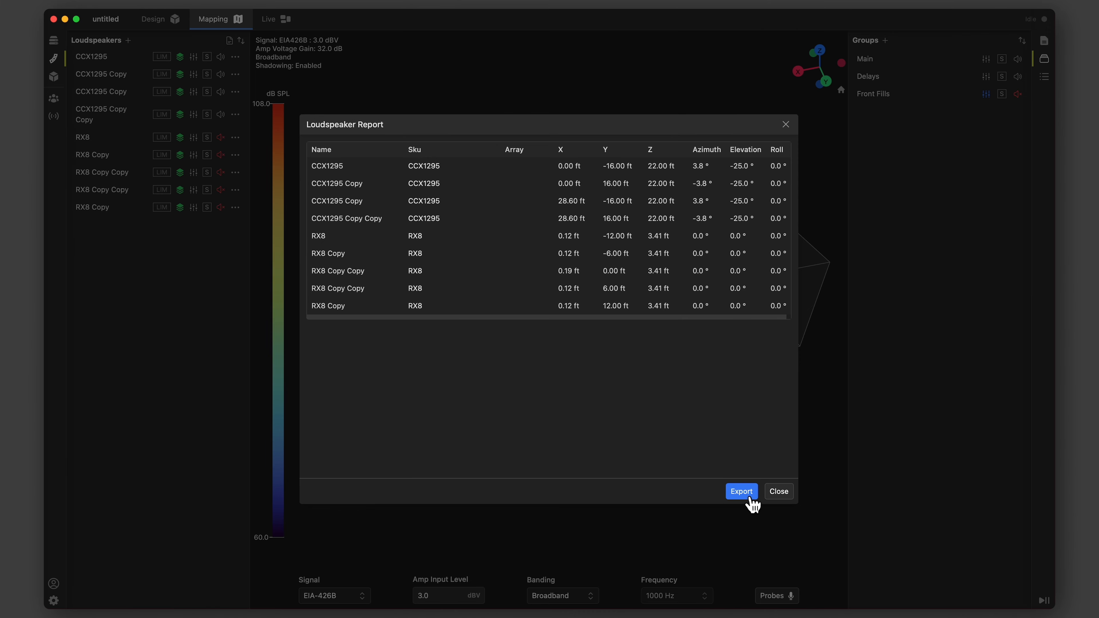
click(782, 495)
click(173, 10)
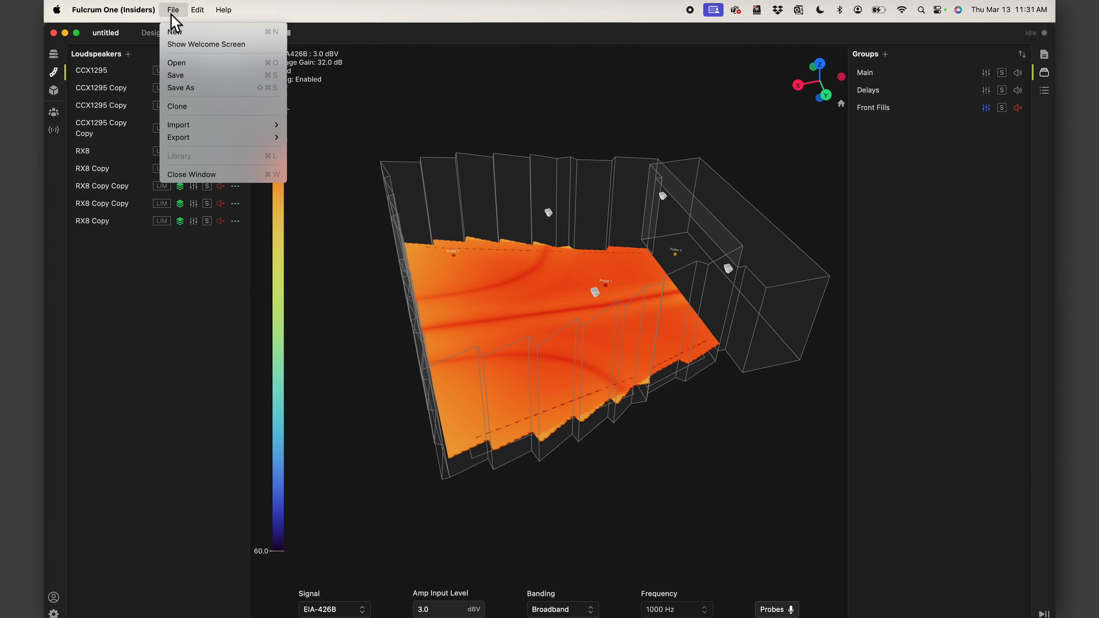
mouse_move(198, 139)
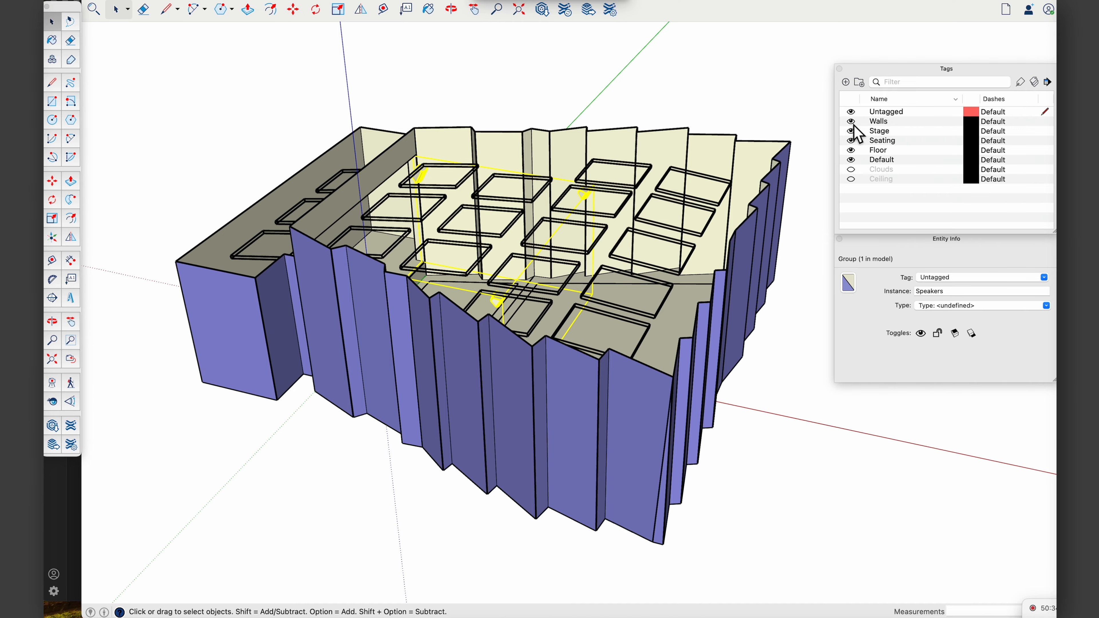
Switch to the SketchUp model, hide the Walls tag, and inspect the Speakers group inside the room.
click(850, 122)
scroll(525, 319, up, 3)
middle_drag(526, 319, 580, 162)
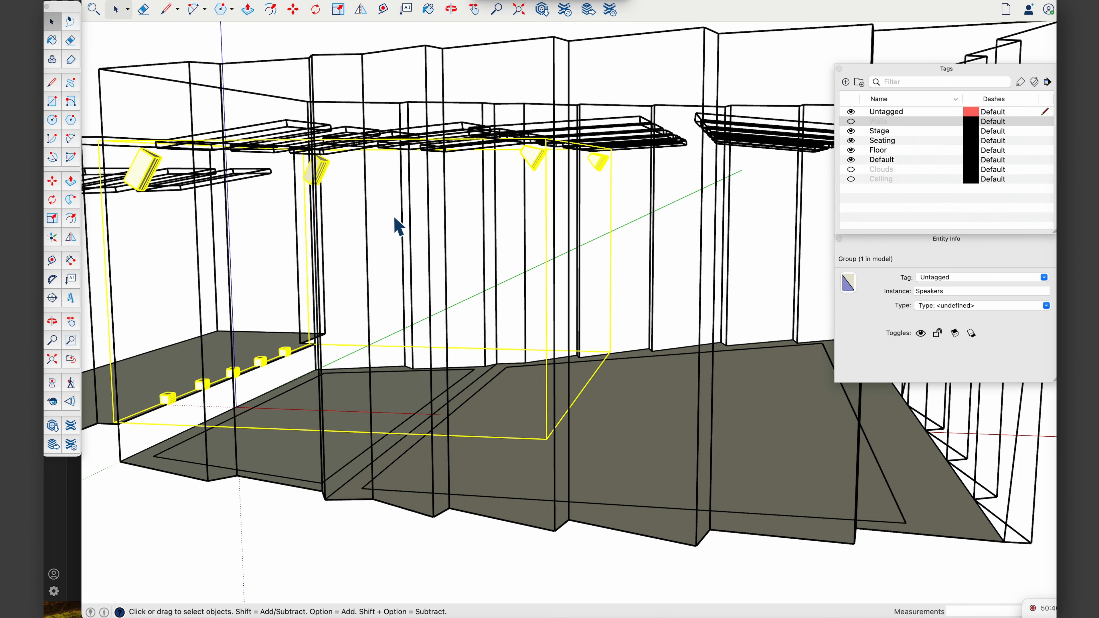
click(365, 224)
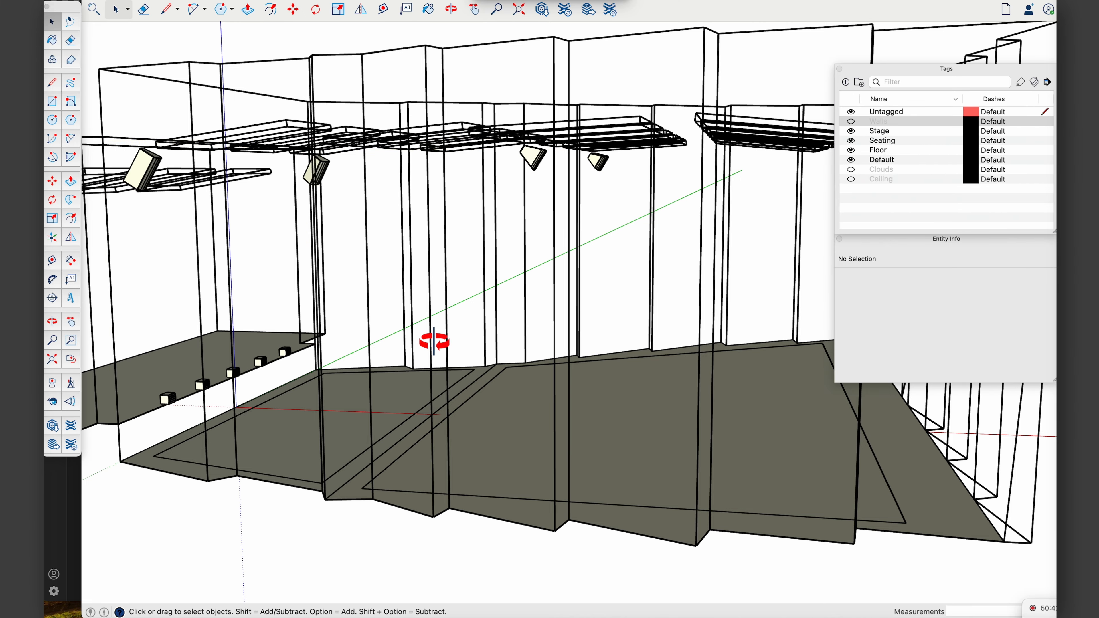
middle_drag(433, 341, 360, 299)
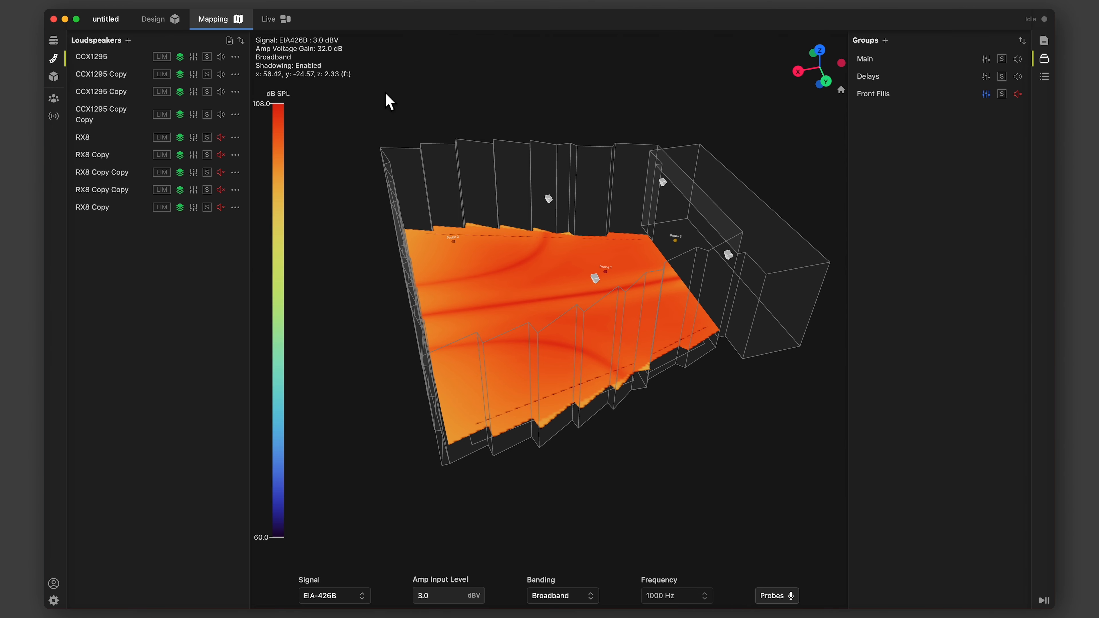